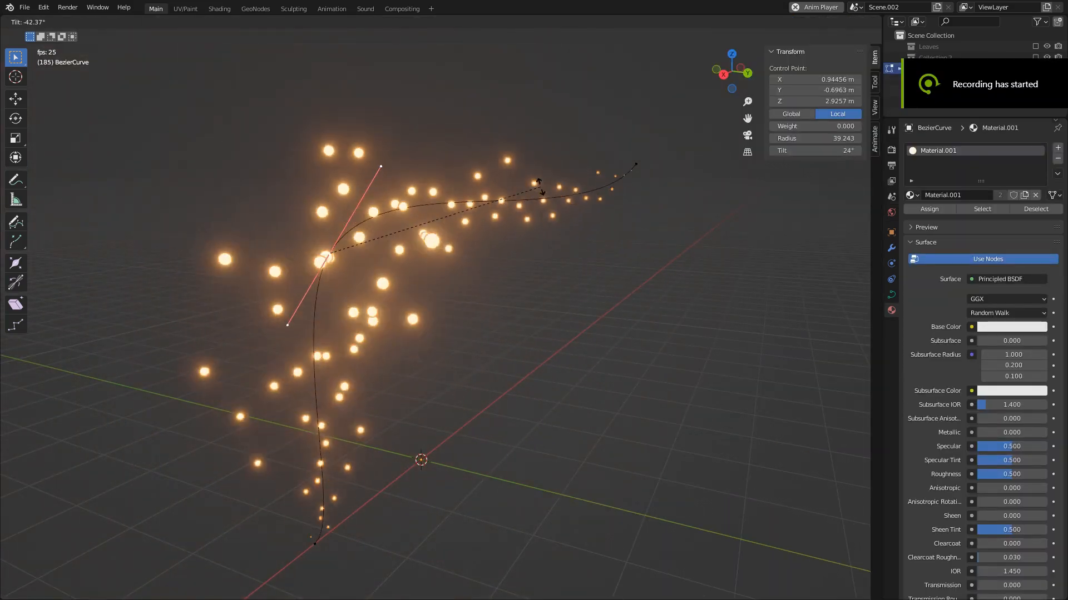
- Set the tilt of the glowing curve's middle control point and fatten the radius at its end control point
left_click(545, 439)
key("alt+s")
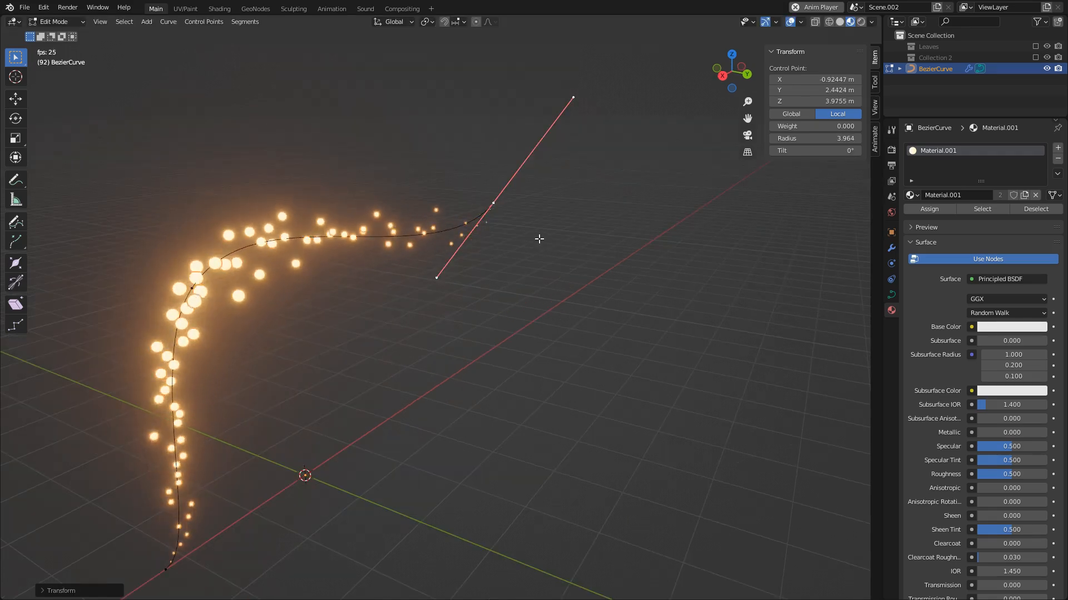
key("alt+s")
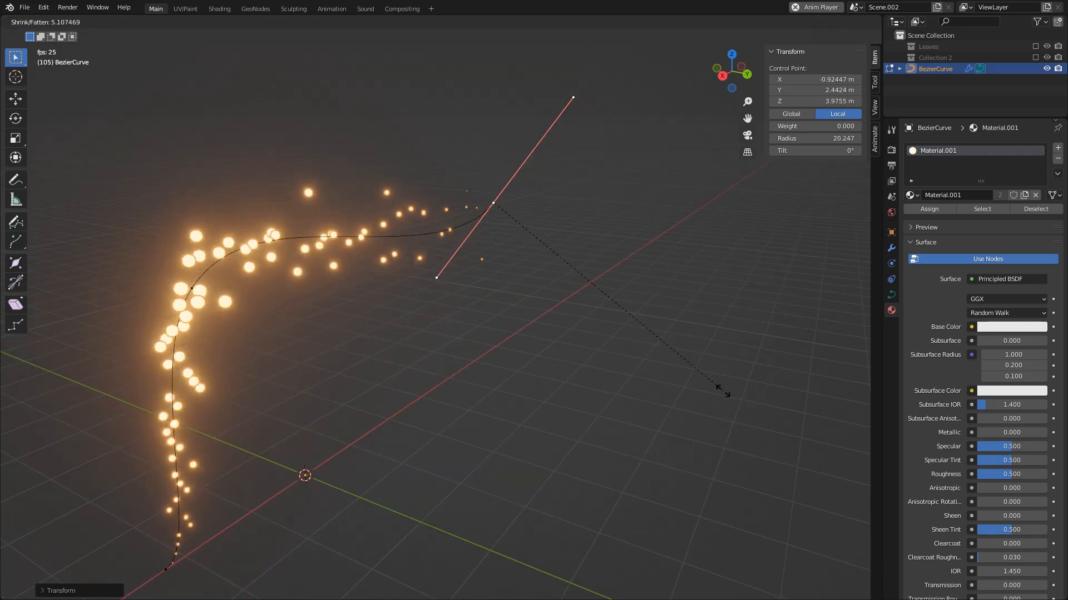
left_click(598, 268)
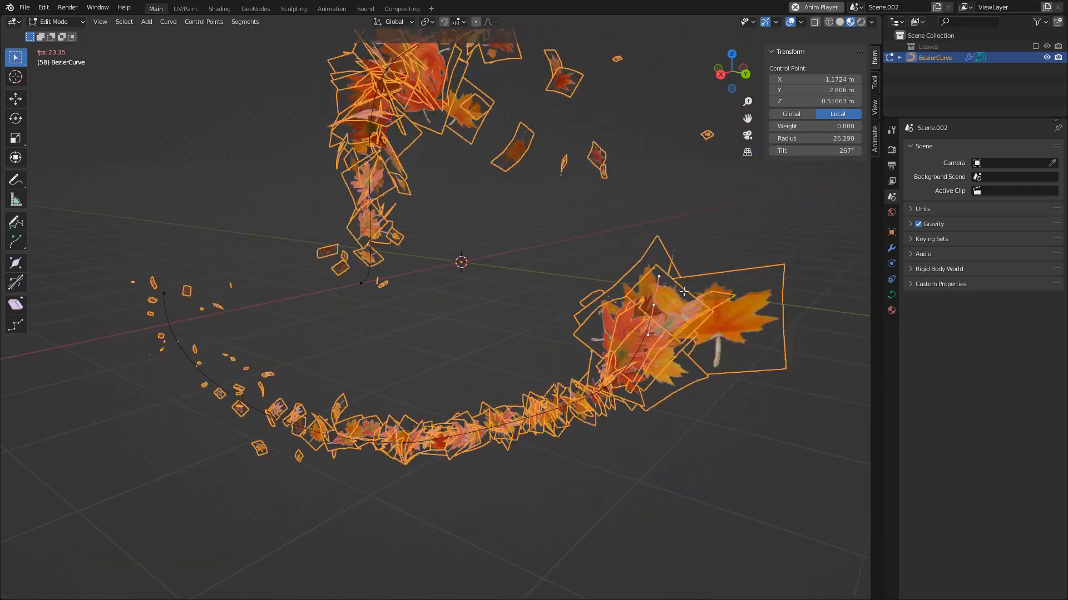
- Enlarge the leaf curve's radius to 68.170 at its end control point and to 85.210 at the neighbouring one, and toggle the viewport overlays
left_click(789, 22)
left_click_drag(812, 139, 859, 139)
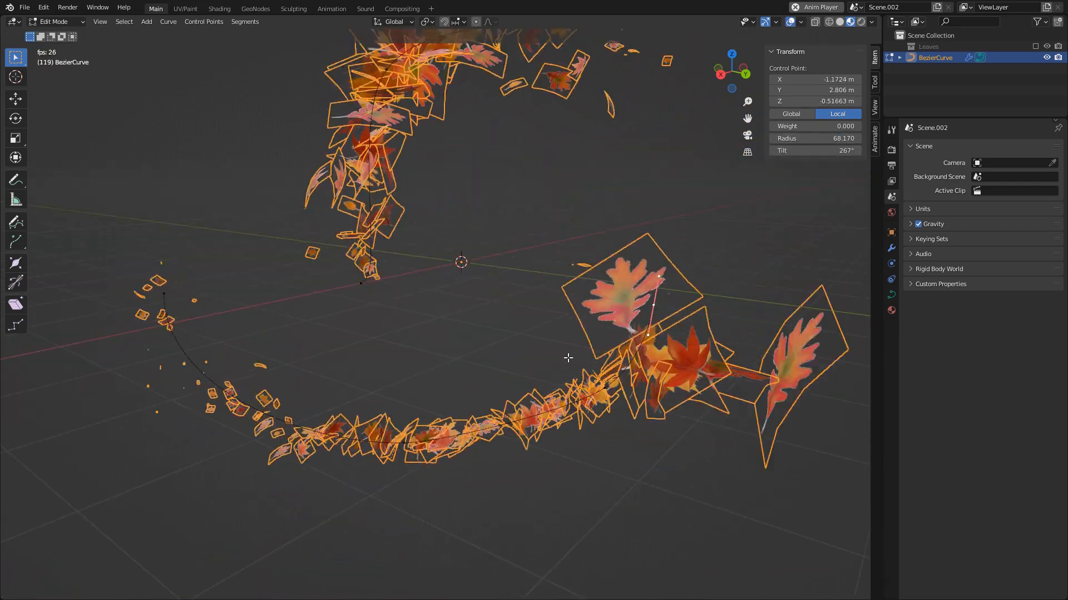
left_click_drag(801, 139, 868, 138)
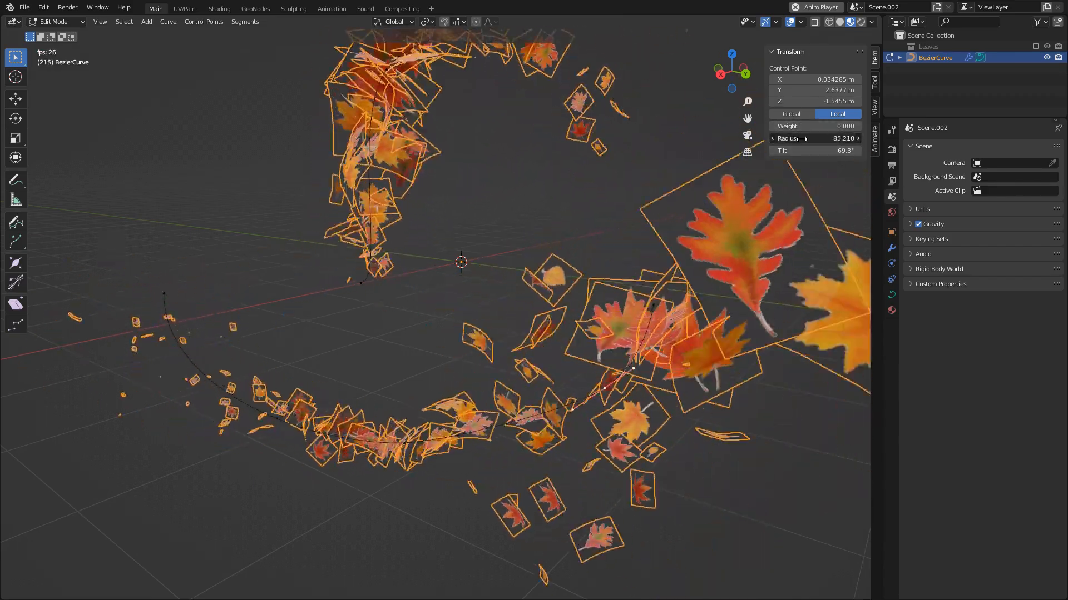
left_click(790, 22)
scroll(504, 302, "down", 3)
middle_click_drag(504, 302, 543, 294)
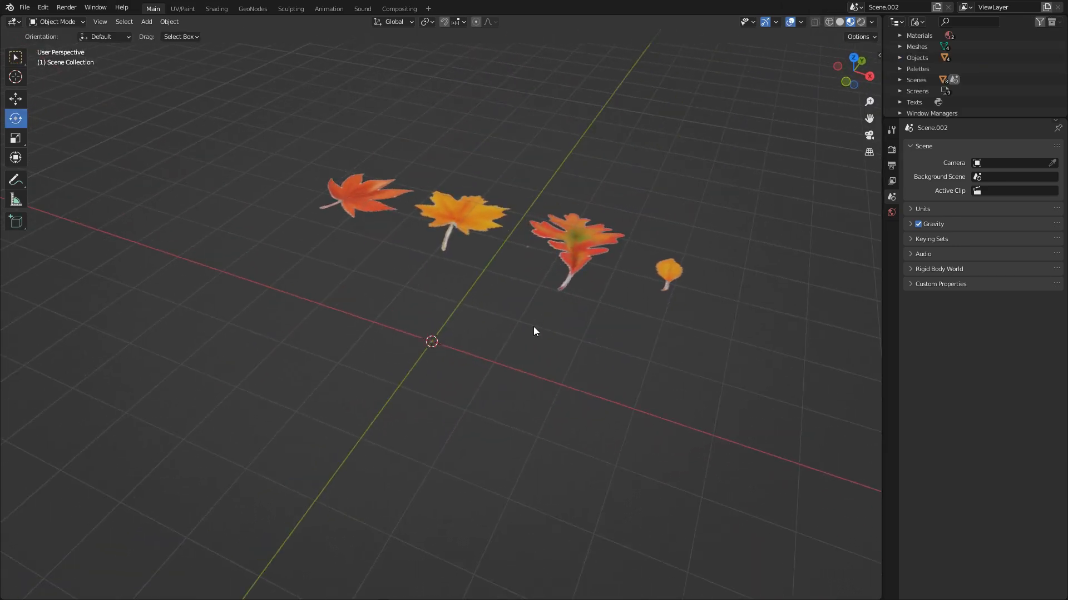
- Switch the outliner's display mode to View Layer so it lists the scene's objects
middle_click_drag(534, 327, 523, 351, "shift")
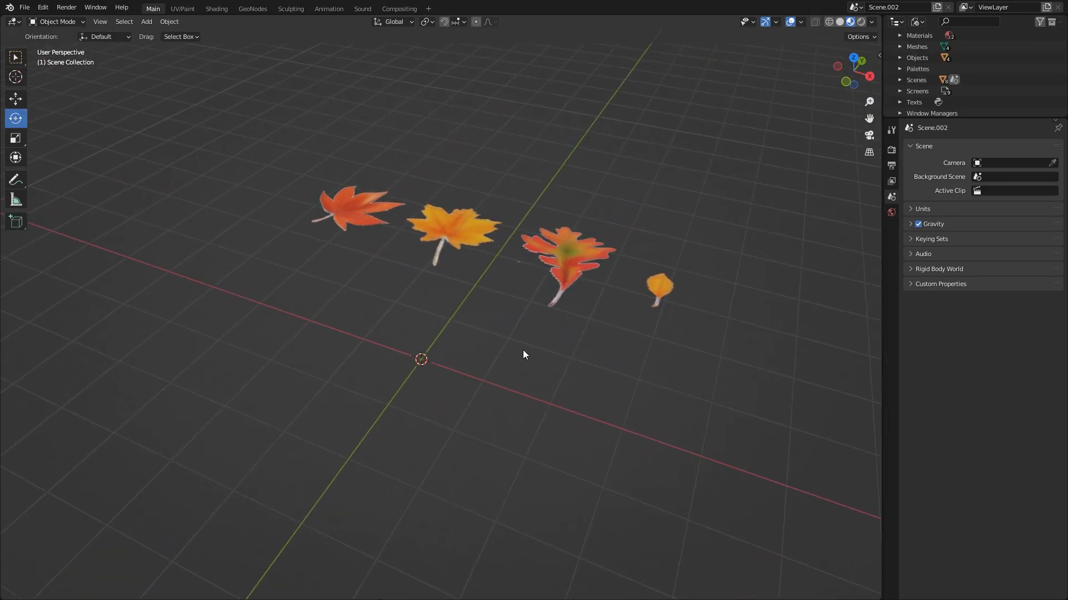
left_click(916, 22)
left_click(939, 44)
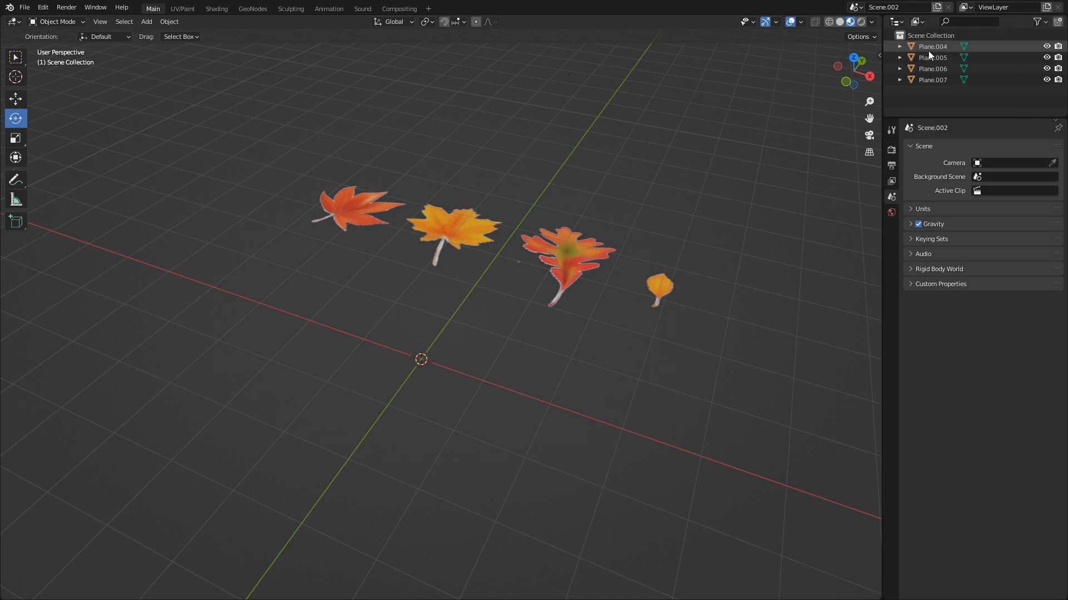
- Examine the four leaf planes up close by selecting them all and clearing the selection
middle_click_drag(674, 139, 679, 174, "shift")
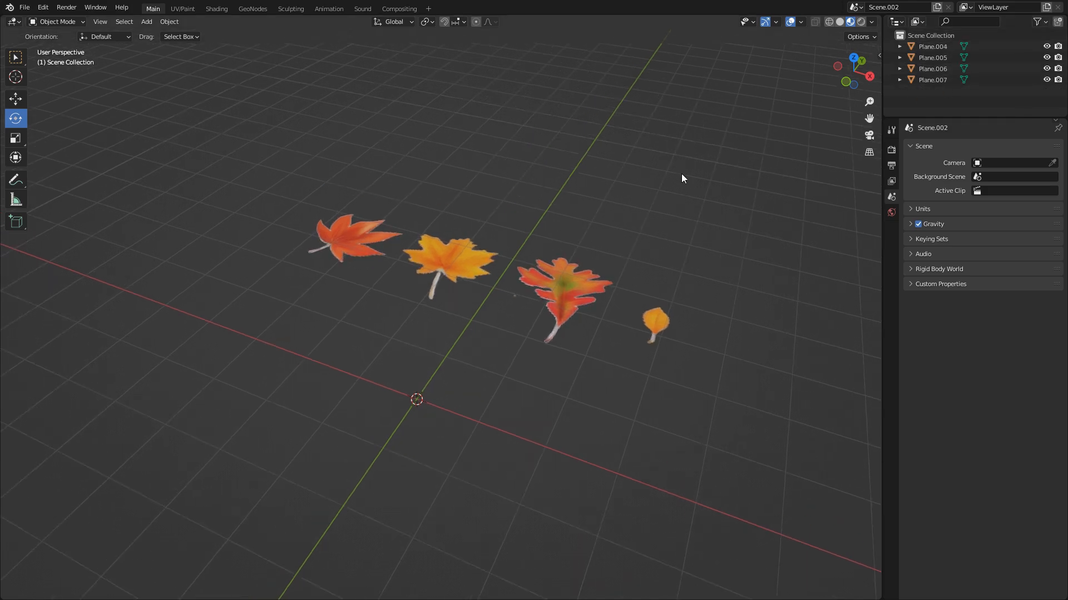
scroll(678, 174, "up", 2)
left_click_drag(278, 164, 751, 392)
middle_click_drag(752, 392, 492, 249)
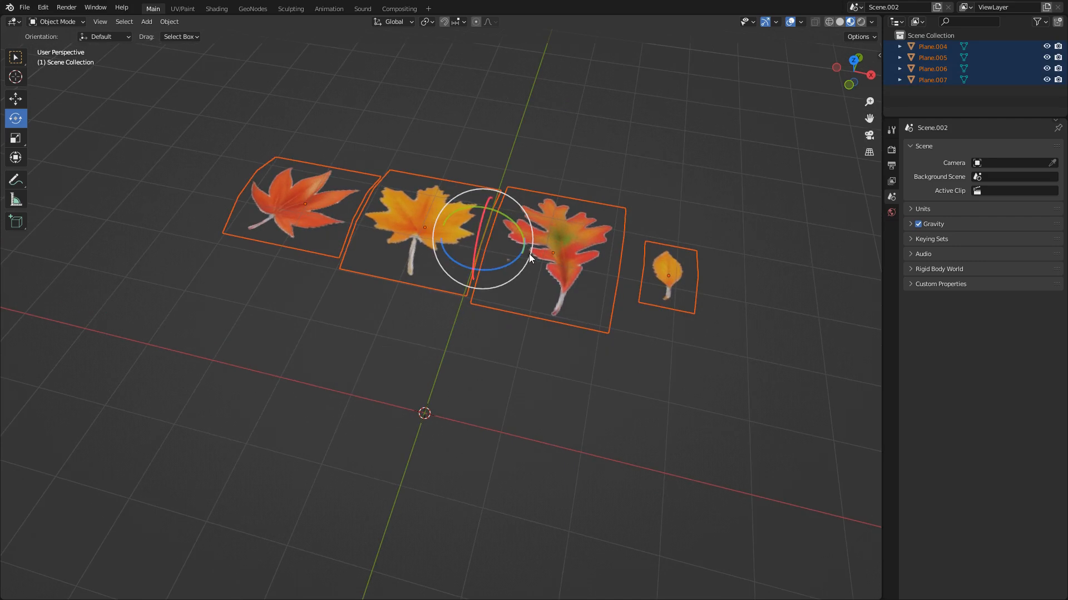
left_click(641, 142)
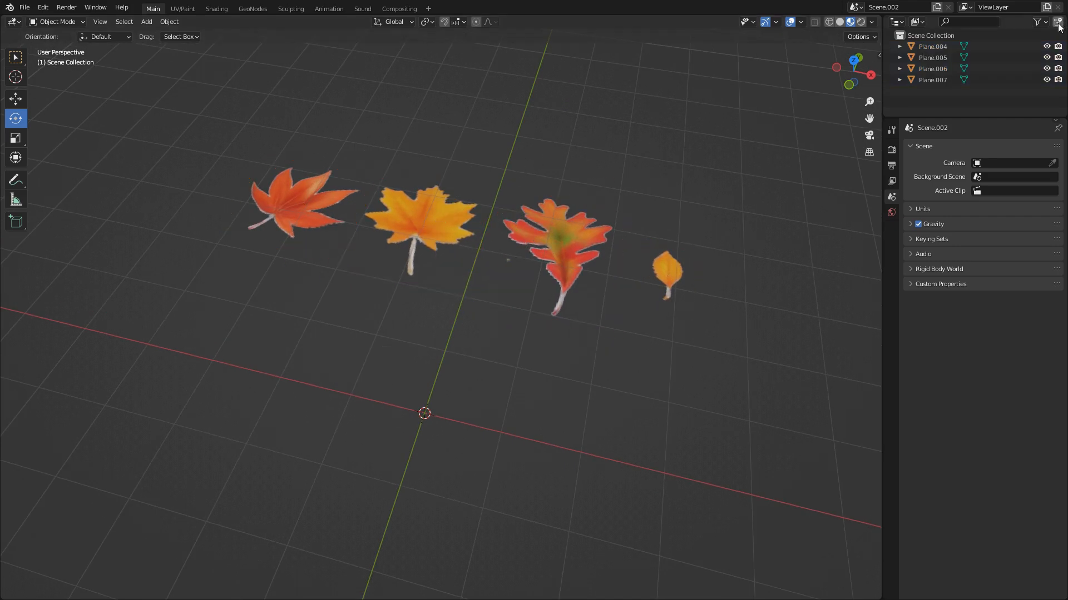
- Create a collection named Leaves, move Plane.004 through Plane.007 into it, and collapse it
double_click(955, 47)
type("Leaves")
key("Return")
left_click_drag(933, 89, 933, 48)
left_click_drag(929, 89, 936, 48)
left_click(898, 37)
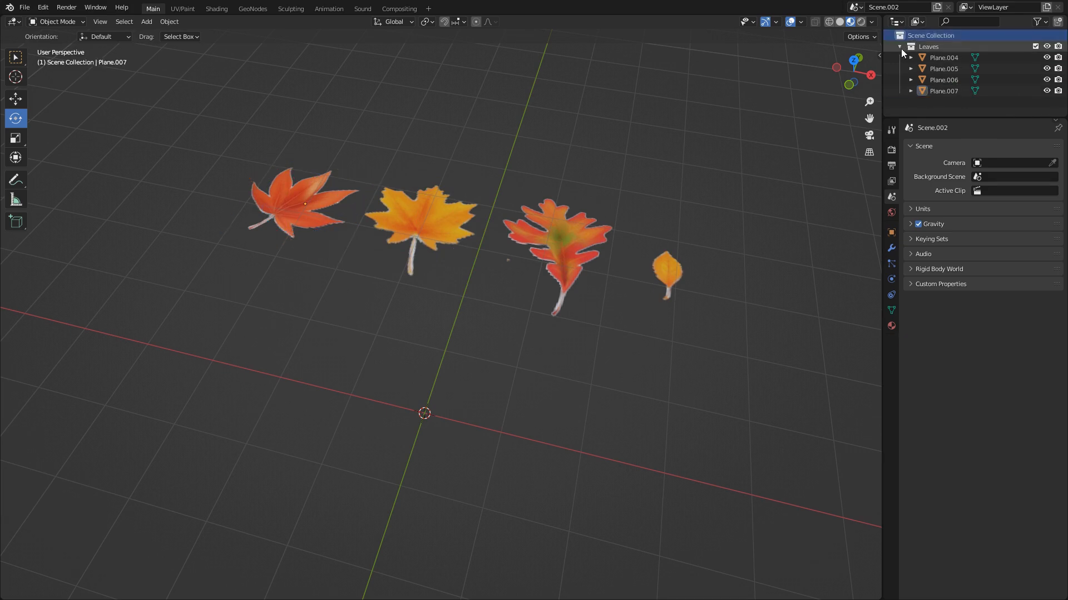
left_click(899, 46)
- Add a Bezier curve at the world origin
middle_click_drag(593, 209, 458, 269)
key("shift+a")
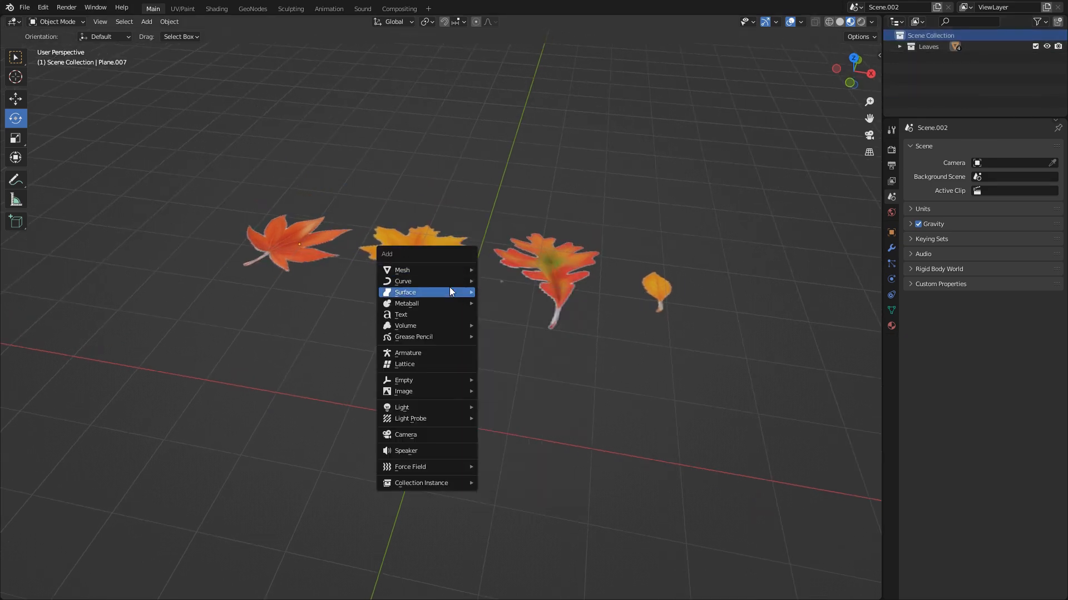
mouse_move(450, 283)
left_click(507, 281)
middle_click_drag(526, 354, 385, 159)
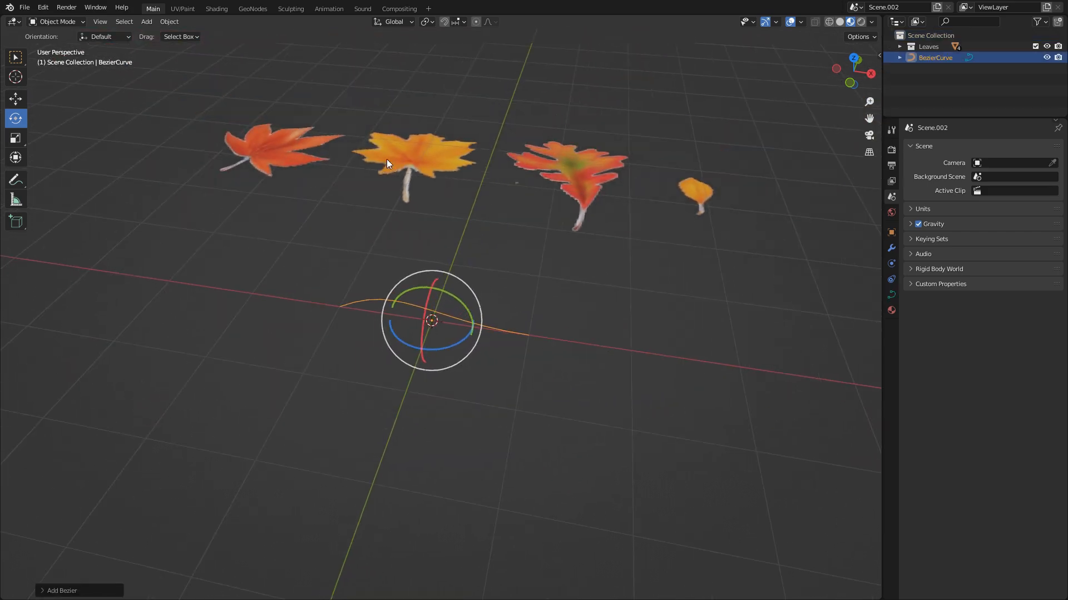
- Open the geometry nodes workspace and create a new Geometry Nodes tree for the Bezier curve
left_click(253, 8)
middle_click_drag(183, 138, 213, 159)
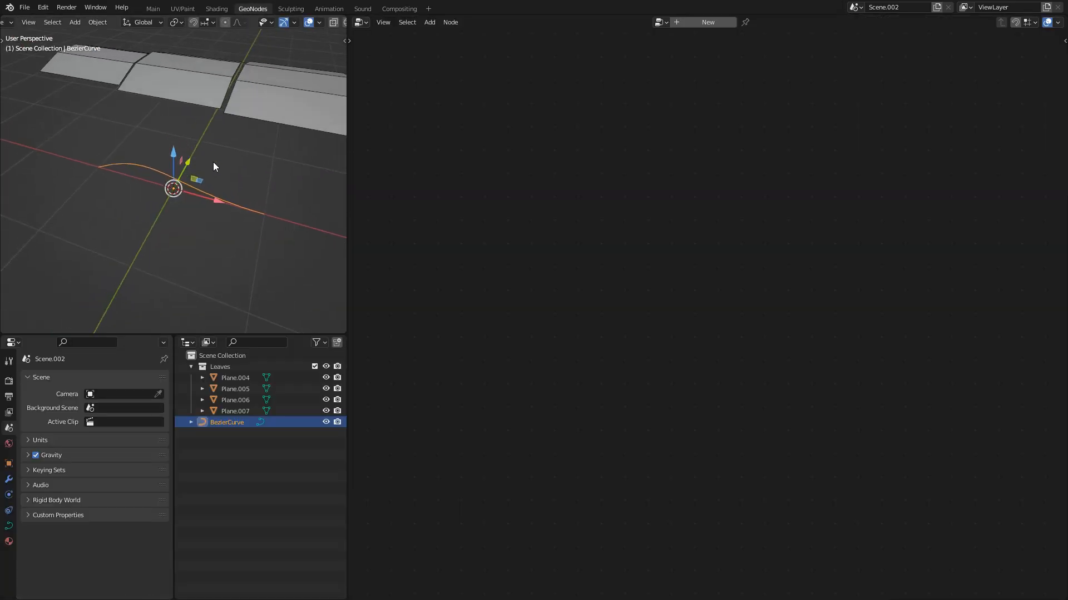
left_click(363, 22)
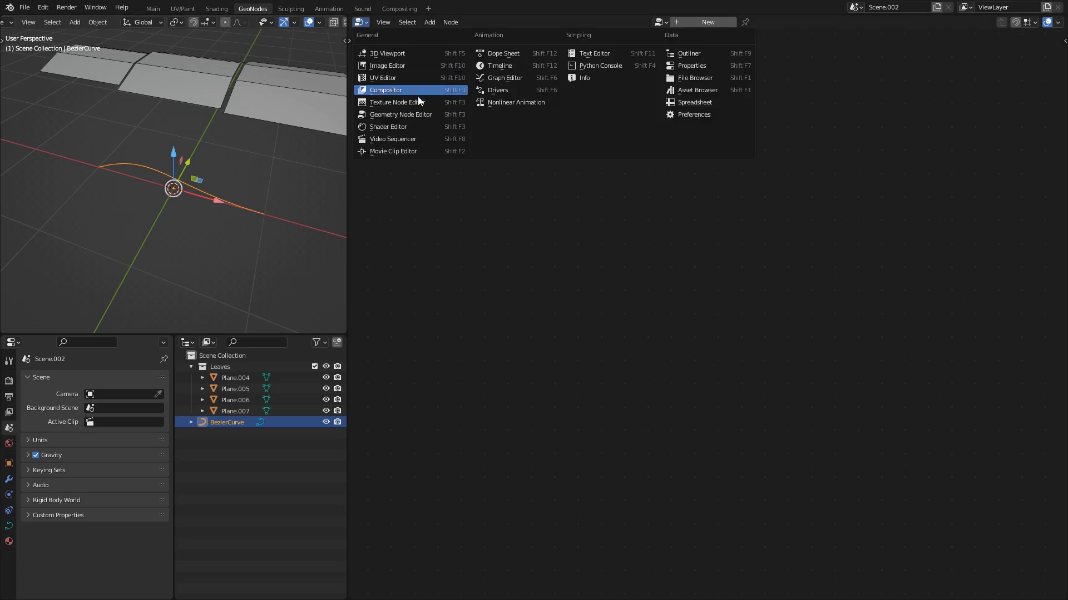
left_click(435, 113)
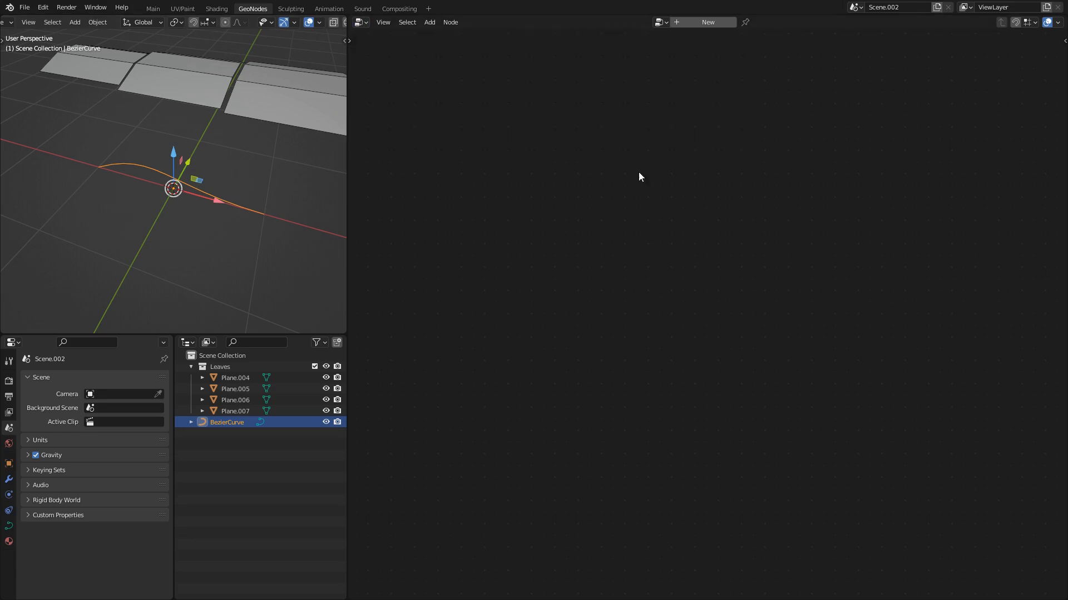
left_click(702, 25)
scroll(677, 298, "up", 5)
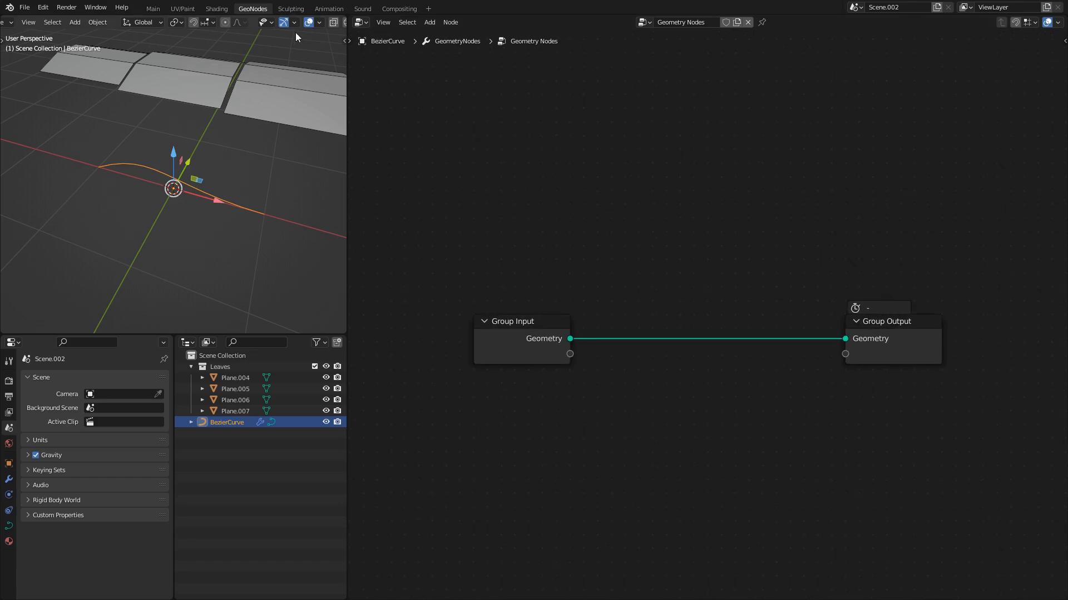
- Switch the small 3D viewport to material preview shading
scroll(292, 22, "down", 3)
left_click(315, 22)
scroll(210, 148, "down", 3)
- Add an Instance on Points node below the link between Group Input and Group Output
middle_click_drag(573, 400, 538, 306)
key("shift+a")
type("ins")
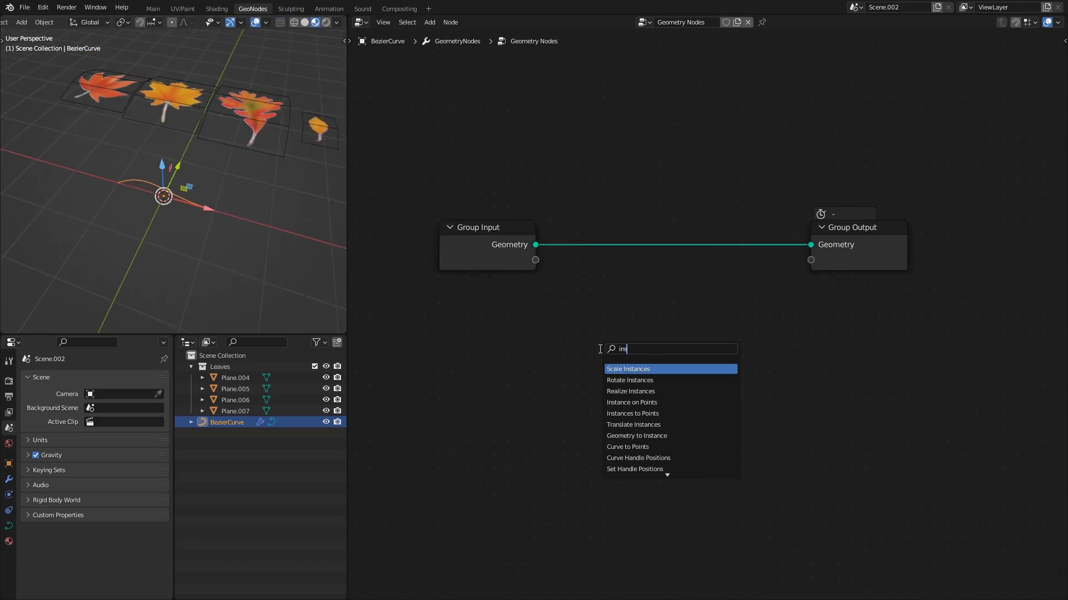
left_click(656, 402)
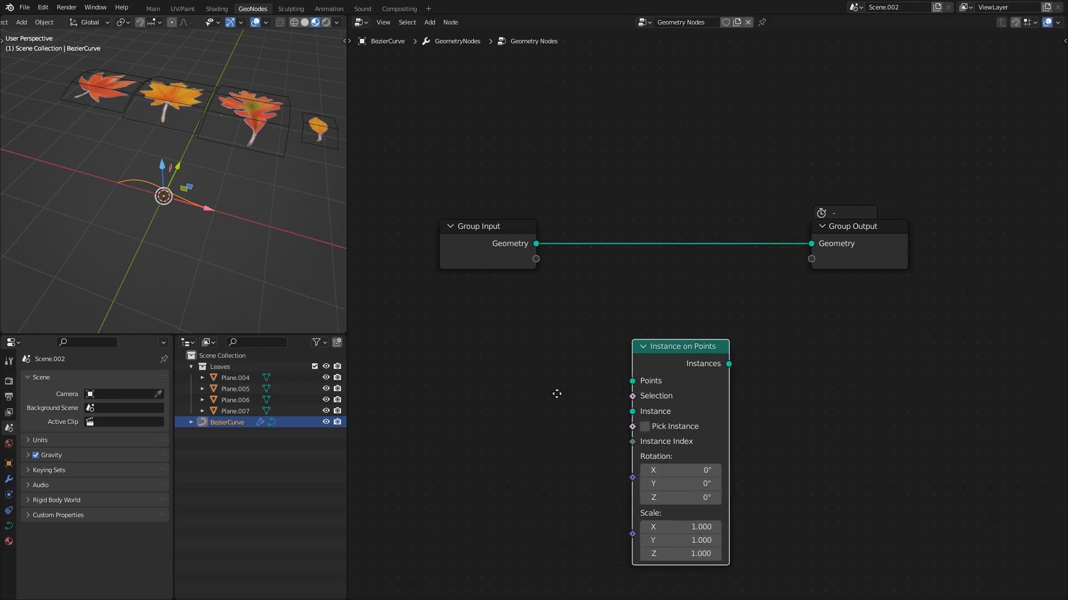
- Add a Collection Info node set to the Leaves collection and connect its Geometry to the Instance input of Instance on Points
middle_click_drag(548, 408, 555, 359)
key("shift+a")
type("coo")
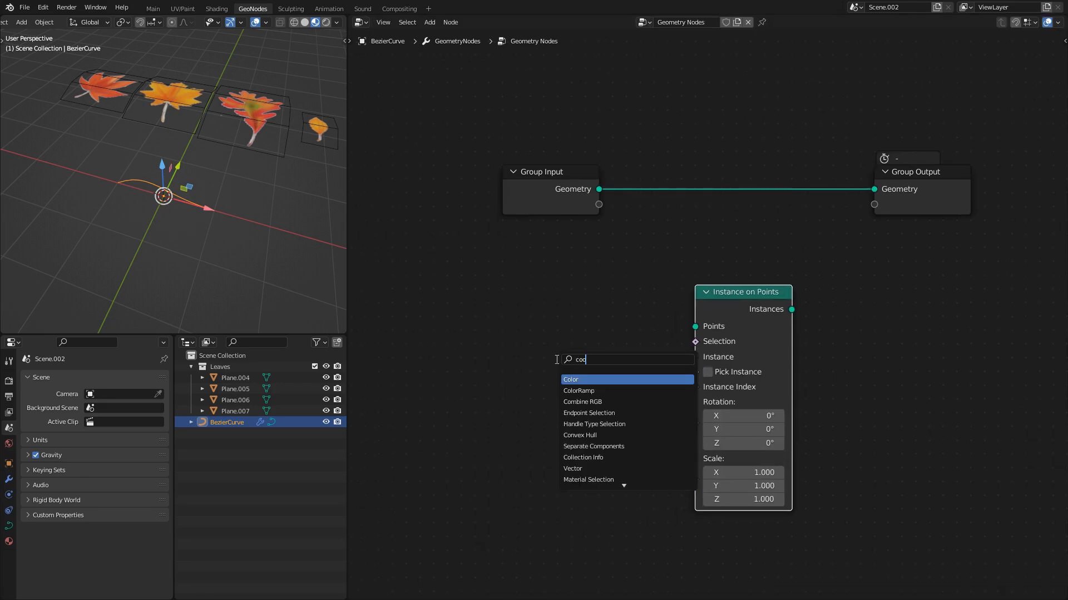
type("ll")
key("Return")
left_click(528, 382)
left_click(525, 416)
left_click_drag(535, 348, 695, 357)
- Insert a Join Geometry node before Group Output and feed the Instances output of Instance on Points into it
middle_click_drag(819, 273, 702, 315)
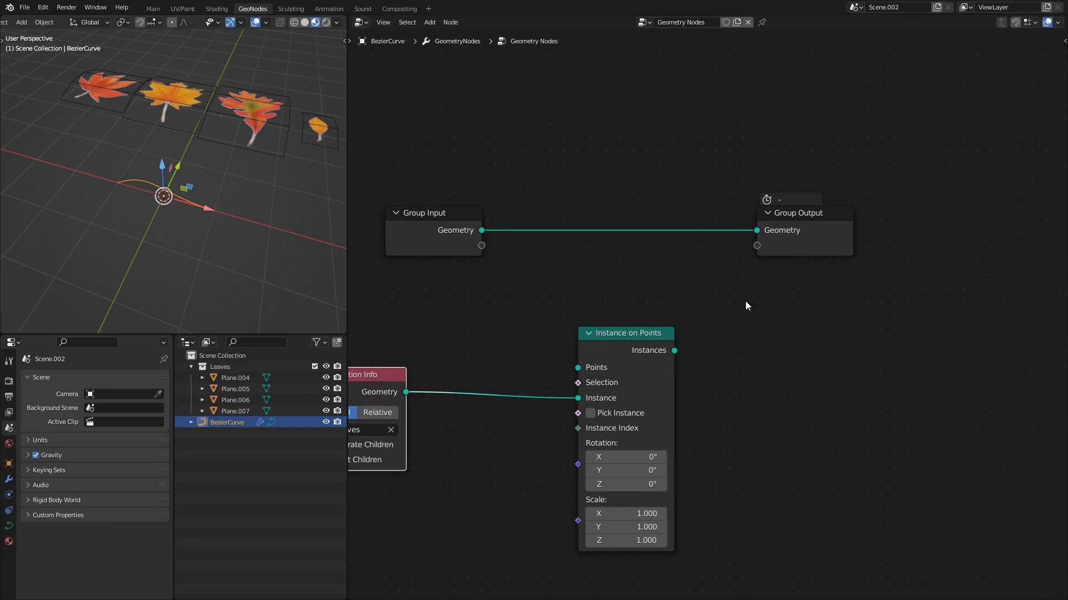
key("shift+a")
type("join")
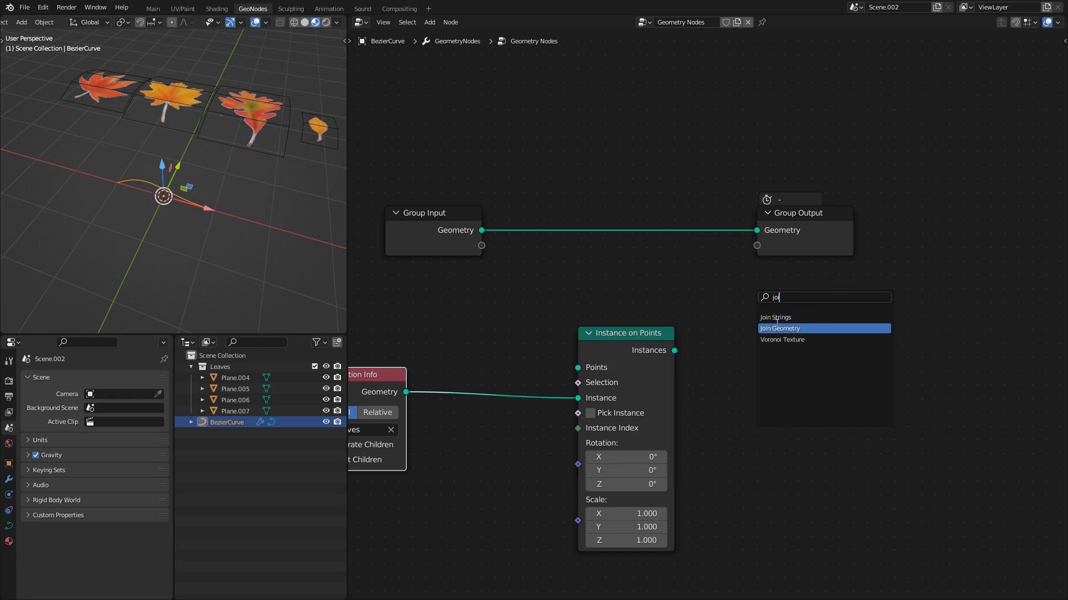
left_click(784, 328)
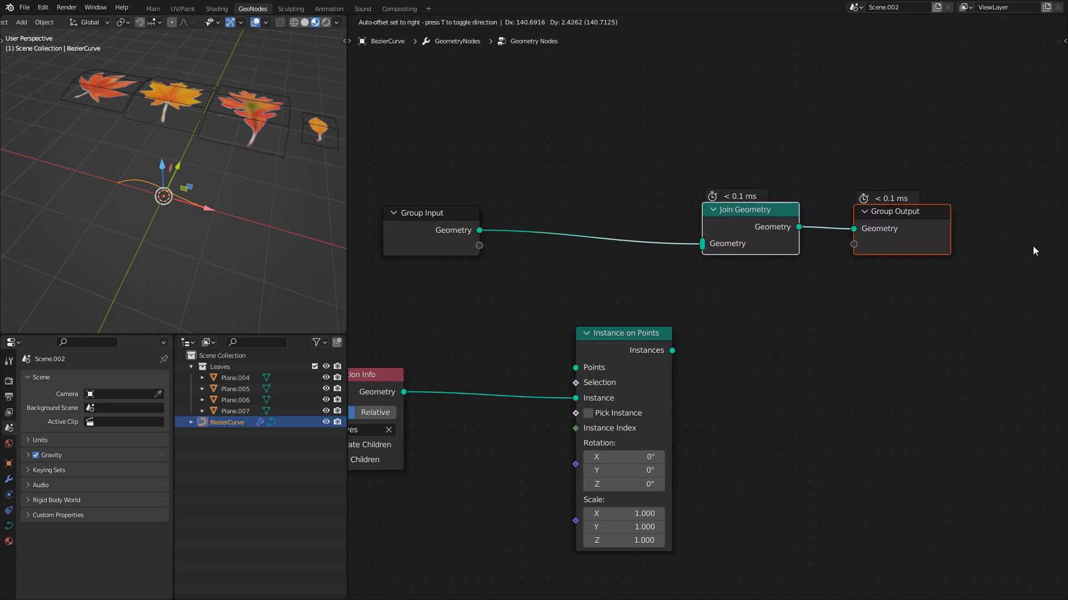
left_click(727, 235)
- Connect the Group Input geometry to the Points input of Instance on Points
left_click(487, 232)
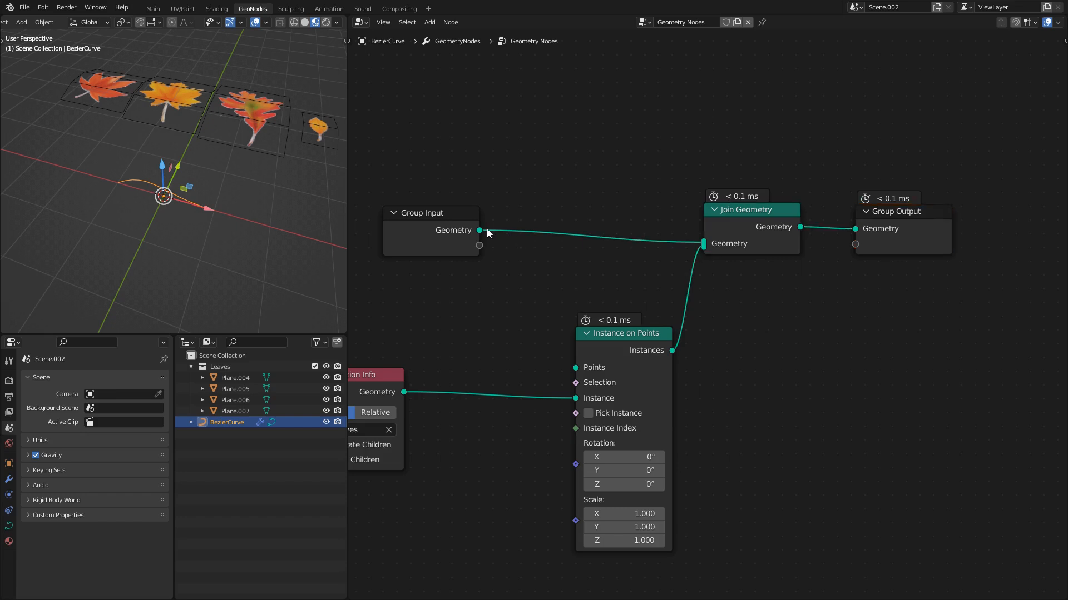
left_click_drag(572, 368, 576, 368)
middle_click_drag(244, 219, 219, 266)
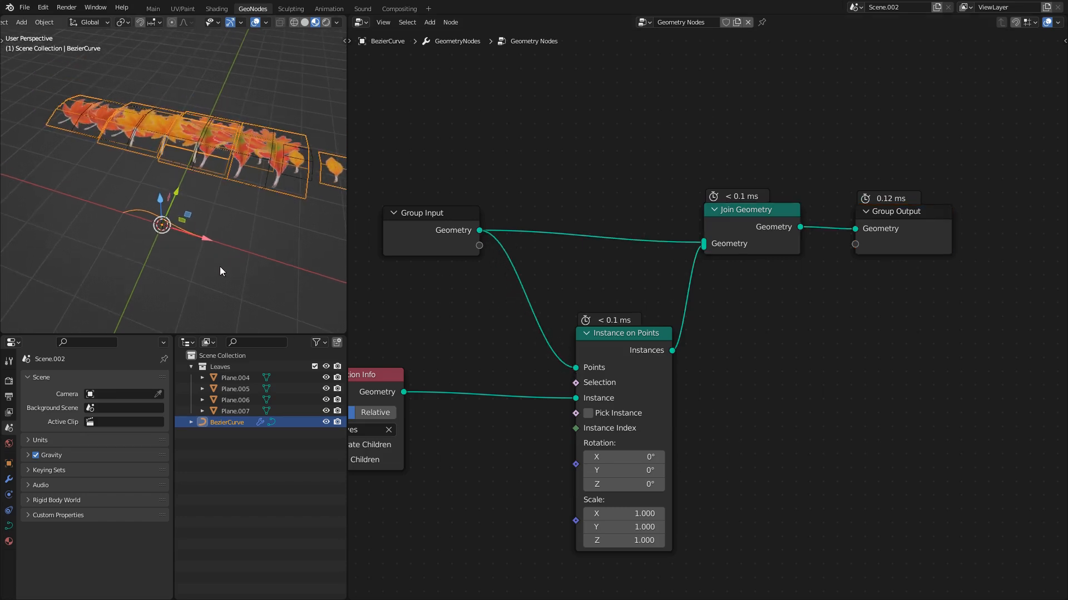
- Collapse the Leaves collection and exclude it from the view layer
left_click(191, 367)
left_click(314, 367)
middle_click_drag(193, 191, 169, 198)
- Move the Bezier curve's end control point farther from the origin in Edit Mode and return to Object Mode
key("Tab")
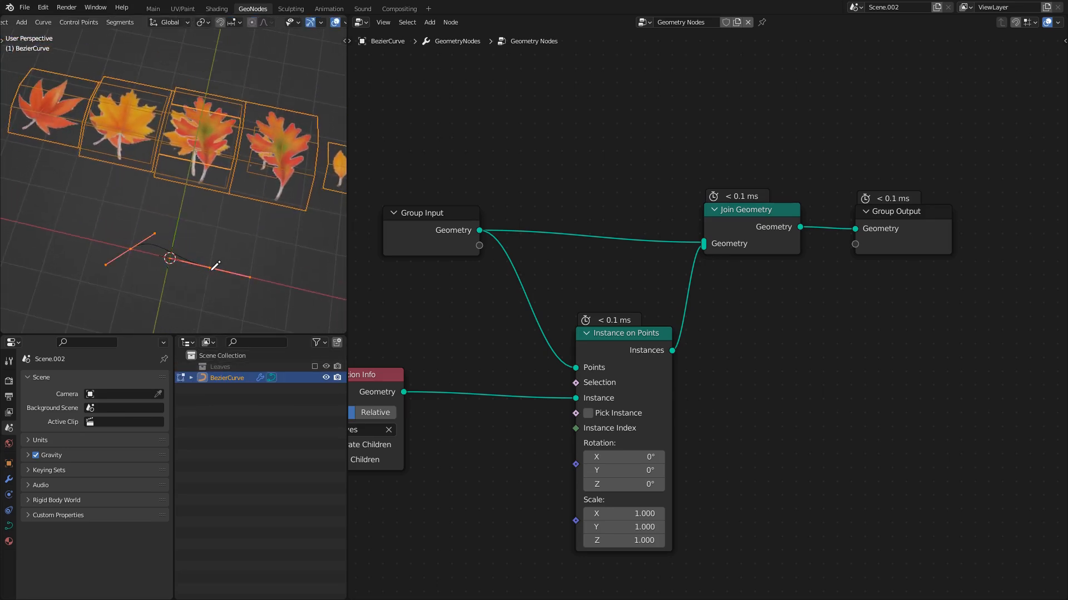
scroll(209, 268, "down", 3)
key("c")
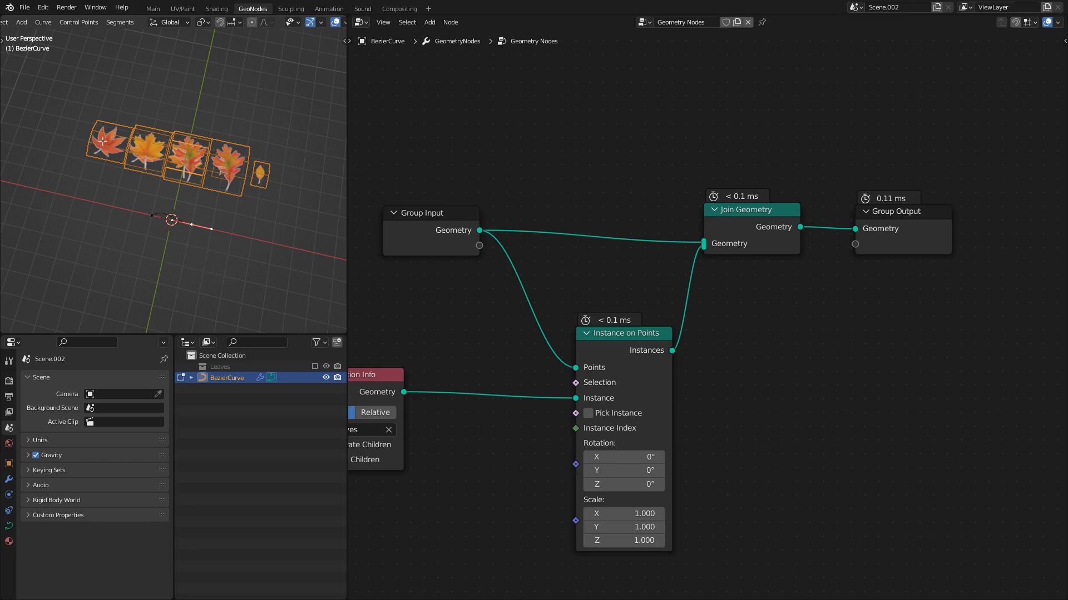
key("t")
left_click(16, 84)
left_click_drag(218, 216, 264, 254)
middle_click_drag(233, 218, 204, 186, "shift")
key("Tab")
mouse_move(204, 186)
middle_mouse_down()
mouse_move(212, 199)
mouse_move(202, 191)
middle_mouse_up()
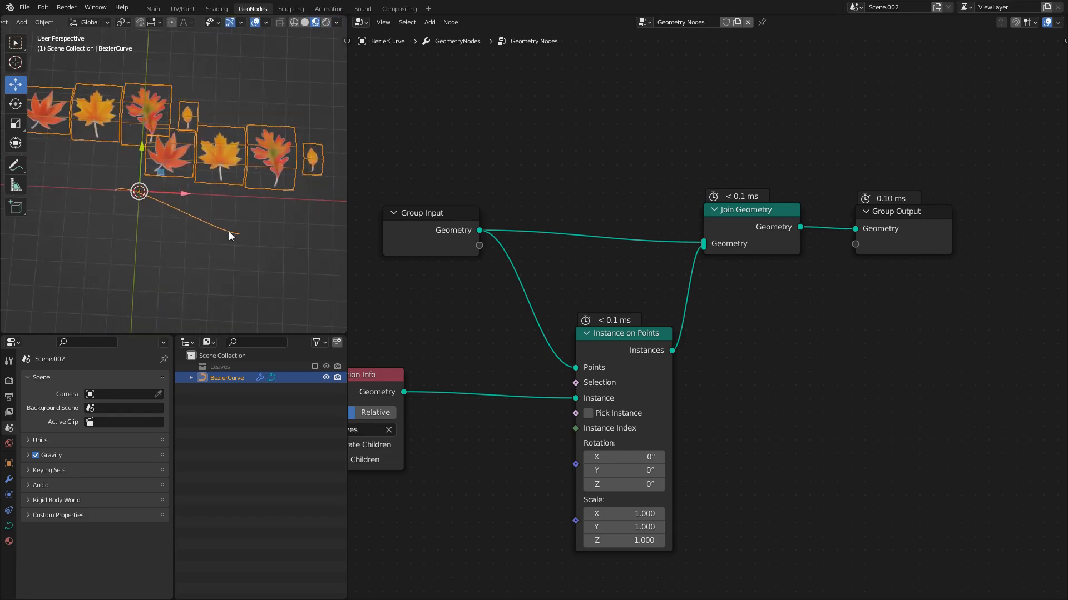
- Enable Separate Children and Reset Children on the Collection Info node
middle_click_drag(430, 332, 629, 288)
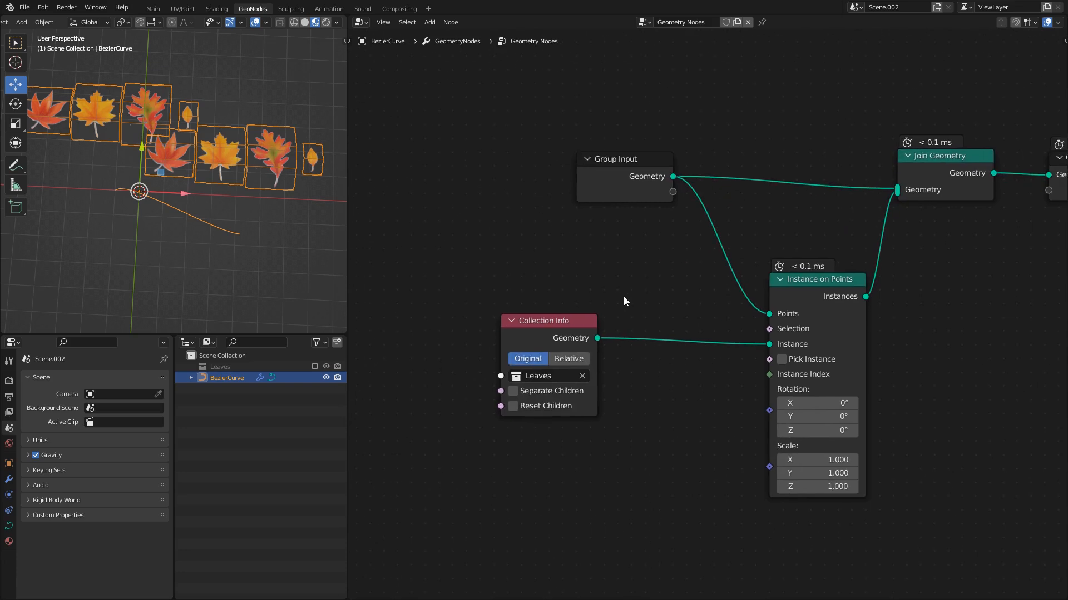
scroll(605, 341, "up", 1)
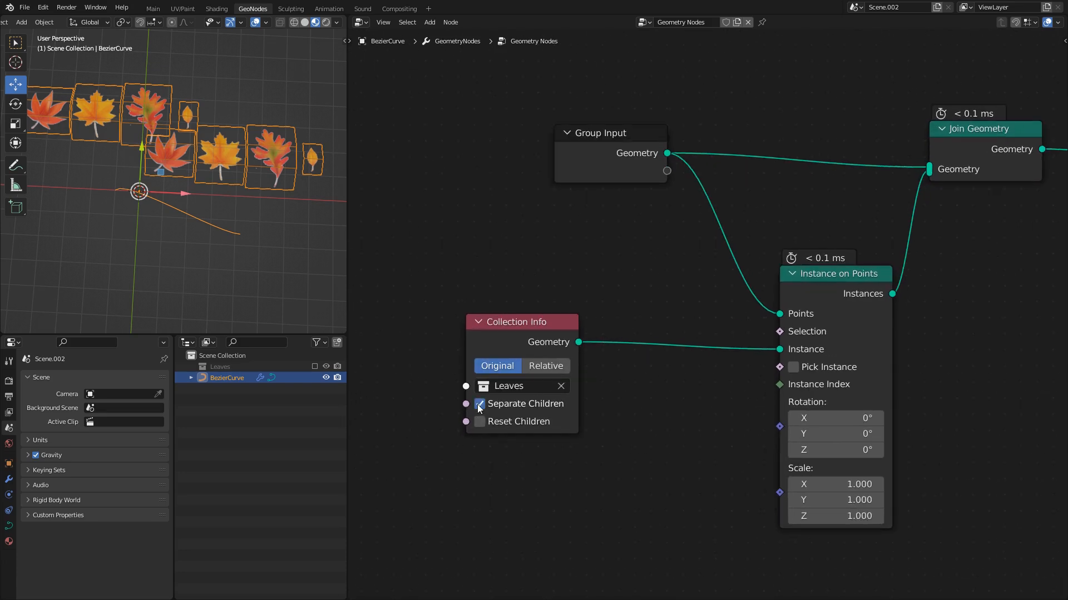
left_click(481, 421)
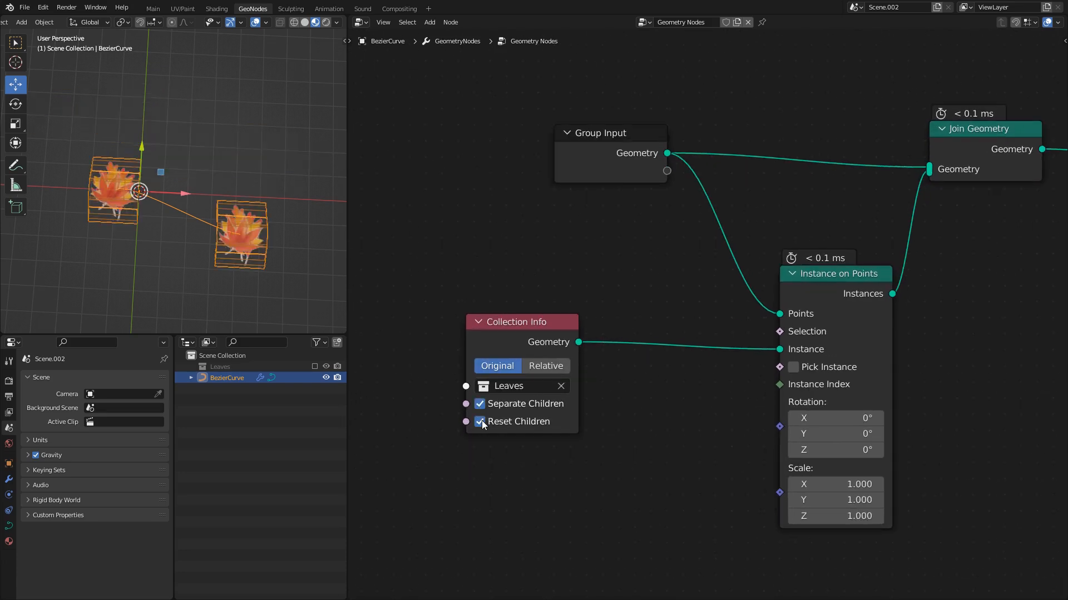
- Include the Leaves collection in the view layer again, try moving its oak leaf plane toward the origin, and reselect the curve
left_click(315, 367)
middle_click_drag(170, 181, 202, 210, "shift")
left_click(215, 175)
middle_click_drag(232, 144, 222, 151)
left_click_drag(215, 158, 169, 215)
key("ctrl+z")
left_click(162, 225)
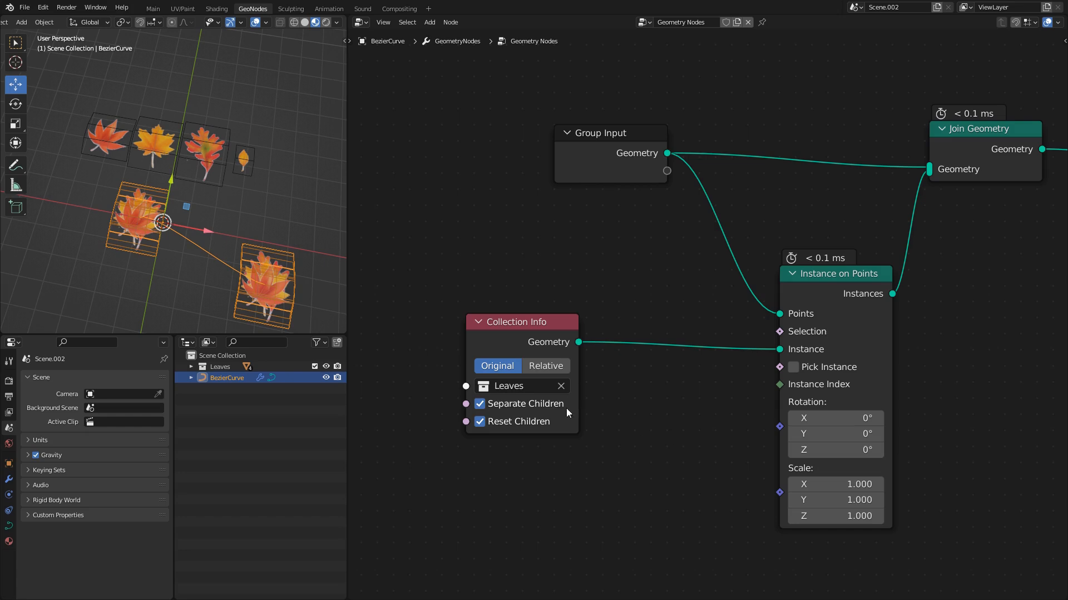
- Reposition the Collection Info node higher, closer to the Group Input node
left_click_drag(512, 328, 546, 289)
middle_click_drag(541, 328, 517, 325)
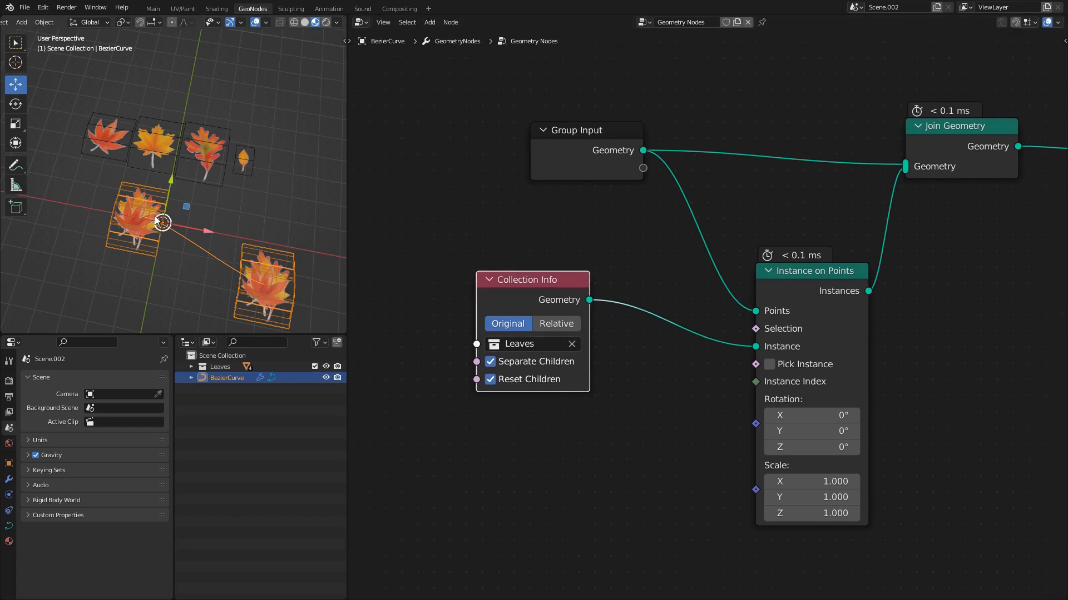
middle_click_drag(213, 252, 192, 230, "shift")
middle_click_drag(622, 399, 593, 386)
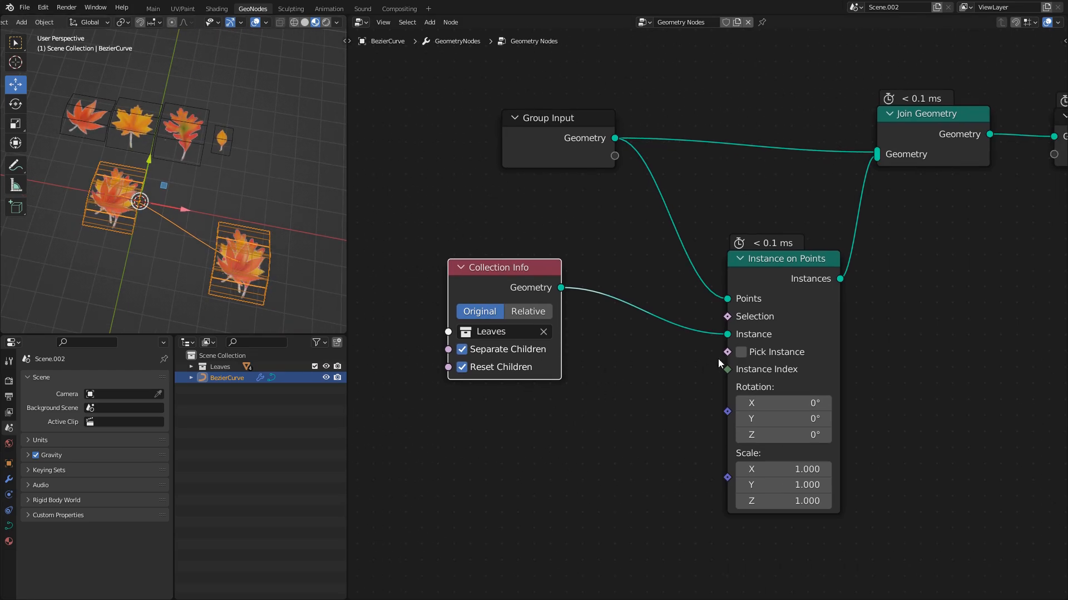
- Enable Pick Instance on the Instance on Points node, move Collection Info up, and add a Random Value node below it
left_click(741, 354)
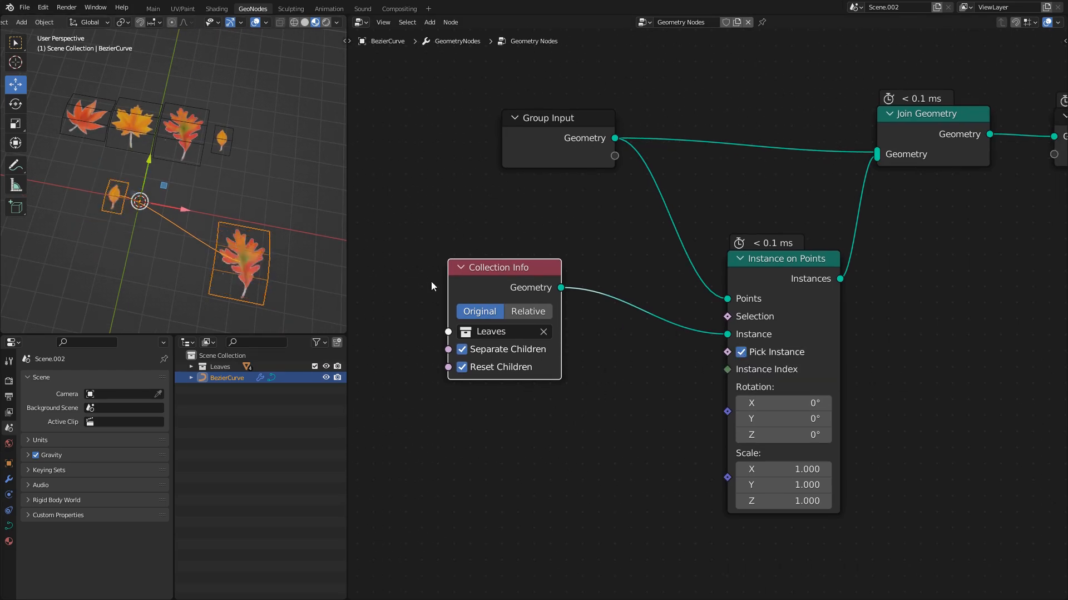
left_click_drag(512, 291, 502, 256)
key("shift+a")
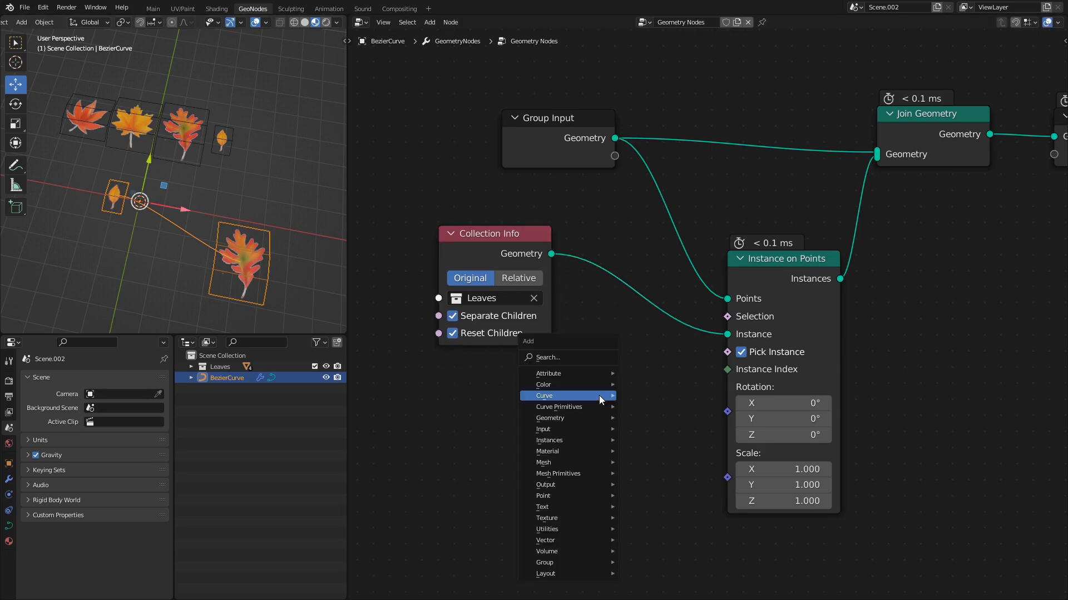
left_click(599, 395)
type("rand")
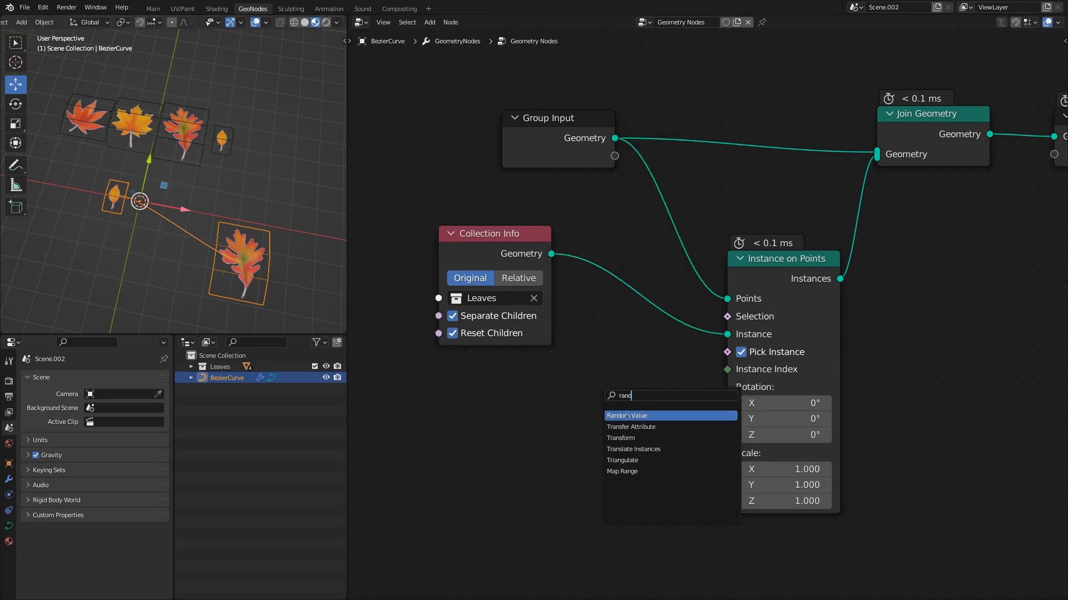
key("Return")
left_click(625, 411)
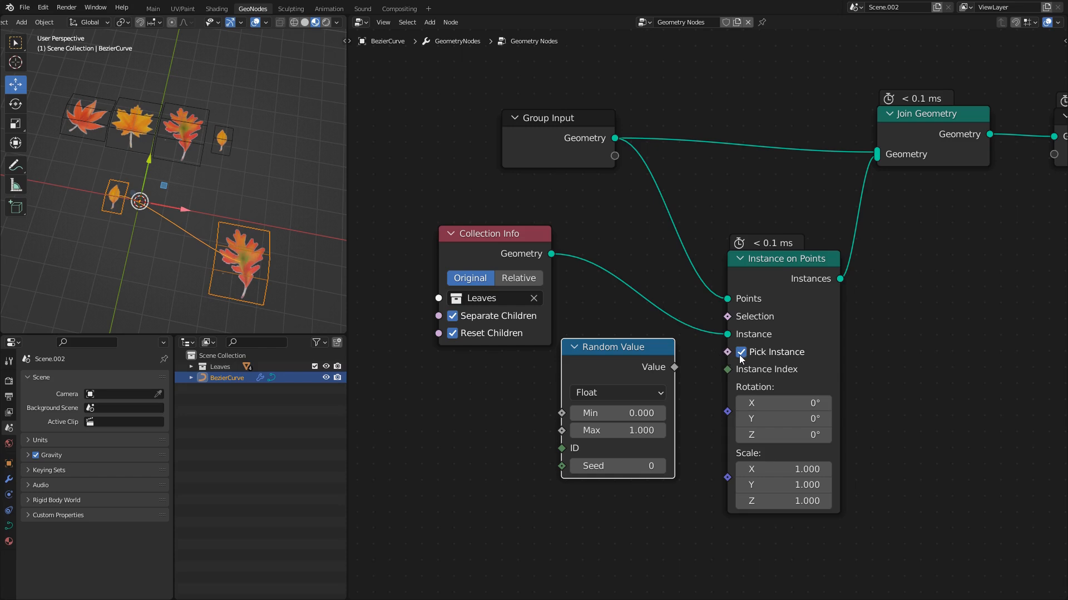
- Space out the Group Input and Collection Info nodes and insert a Resample Curve node on the link feeding the Points input
left_click(191, 367)
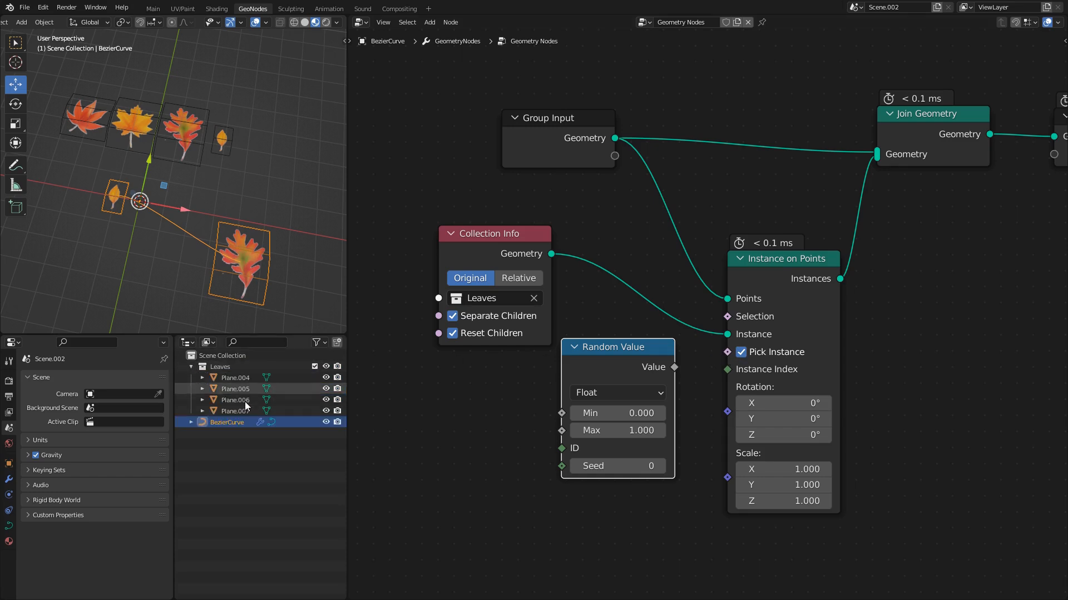
middle_click_drag(554, 115, 616, 304)
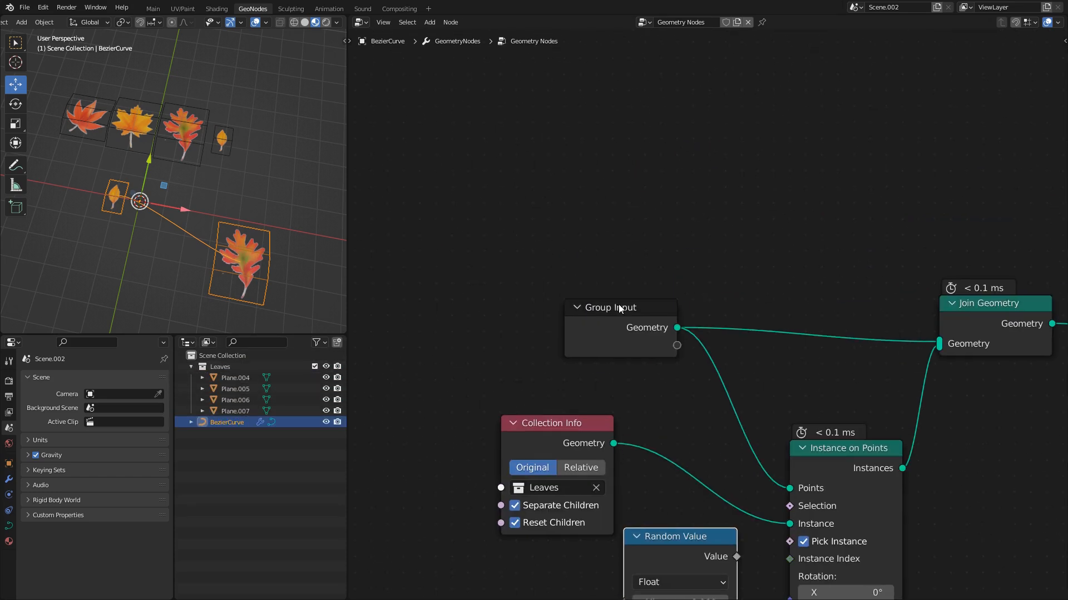
left_click_drag(616, 305, 432, 262)
left_click_drag(542, 420, 442, 476)
middle_click_drag(442, 476, 559, 475)
key("shift+a")
type("resa")
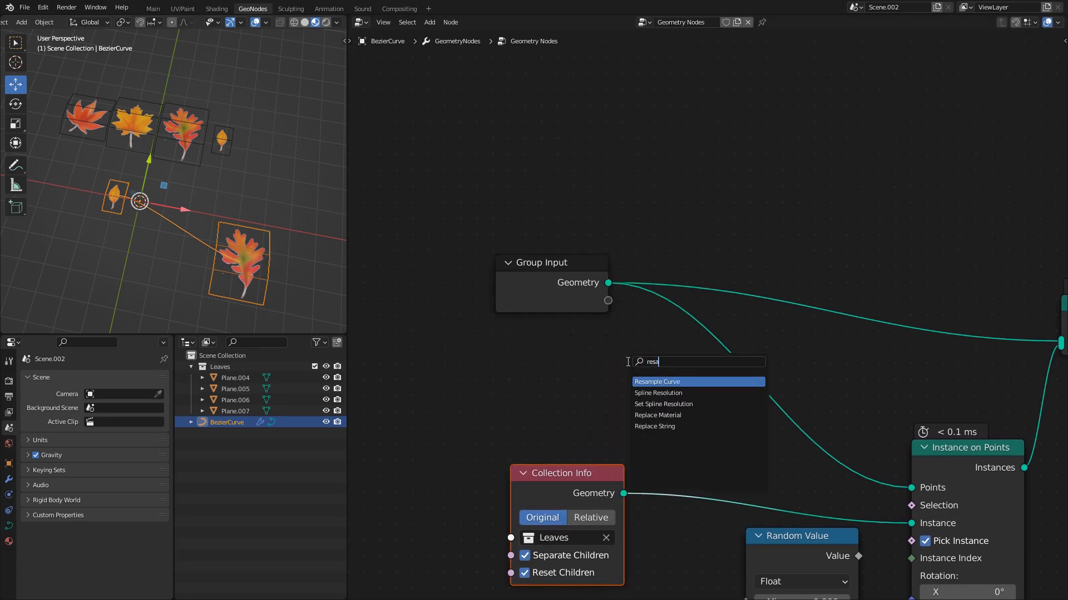
key("Return")
left_click(692, 336)
- Switch the Resample Curve node to Length mode and route its Curve output into Join Geometry as well
left_click(721, 356)
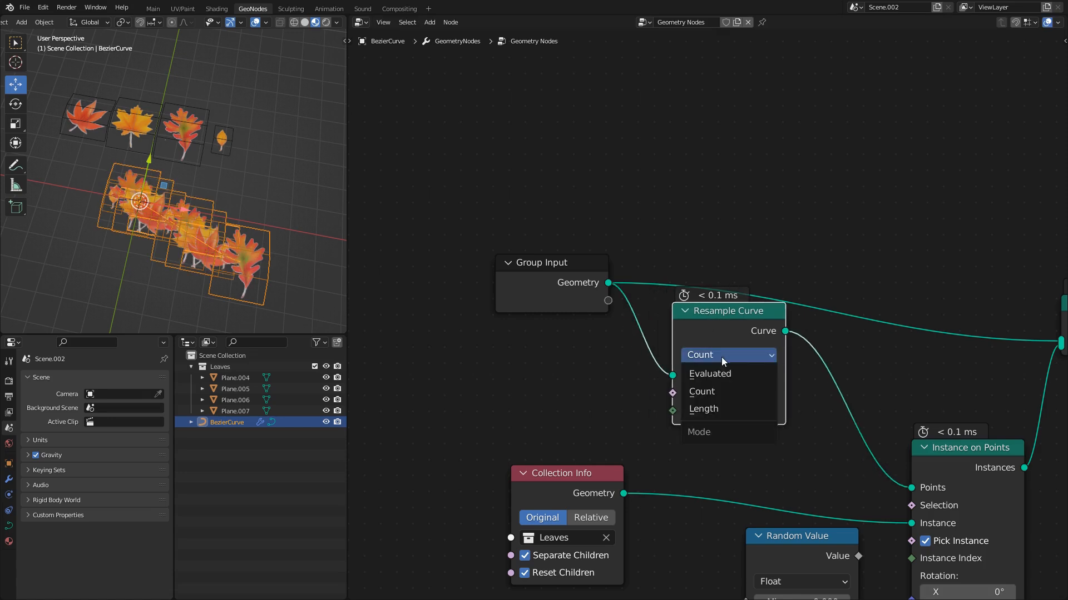
left_click(723, 408)
left_click(729, 410)
key("Return")
middle_click_drag(670, 329, 436, 332)
scroll(667, 316, "down", 4)
left_click_drag(471, 294, 447, 318)
middle_click_drag(539, 373, 505, 203)
scroll(720, 416, "up", 2)
- Set the X, Y and Z scale on the Instance on Points node to 0.2 and inspect the leaf instances up close
left_click_drag(721, 416, 720, 439)
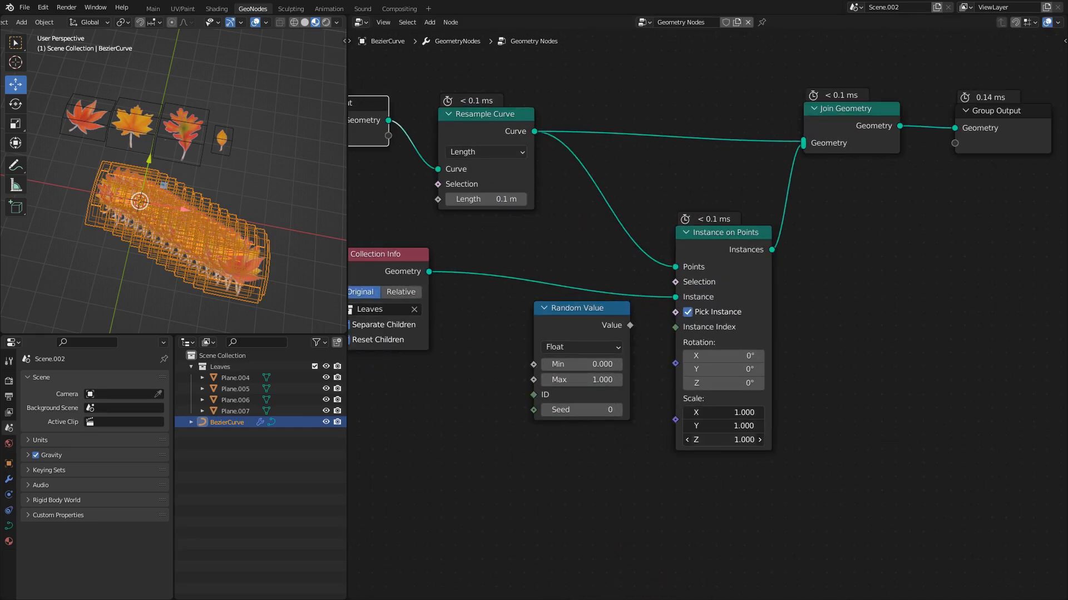
type("0.2")
key("Return")
scroll(170, 226, "up", 6)
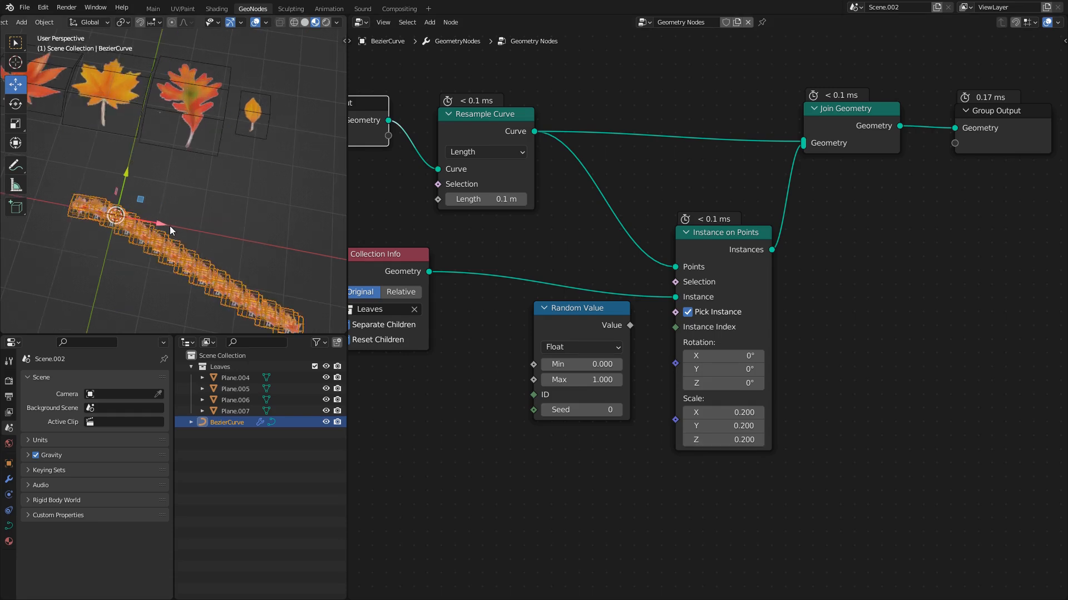
scroll(189, 207, "up", 4)
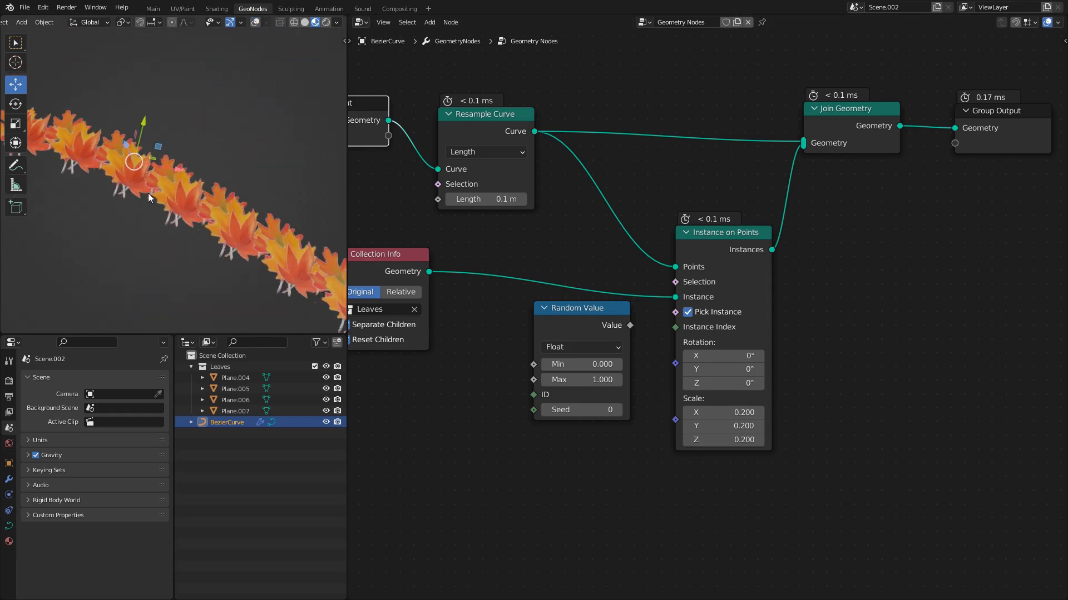
- Check the planes in the Leaves collection one by one, collapse the collection and reselect the Bezier curve
left_click(238, 379)
left_click(239, 390)
left_click(239, 401)
left_click(238, 411)
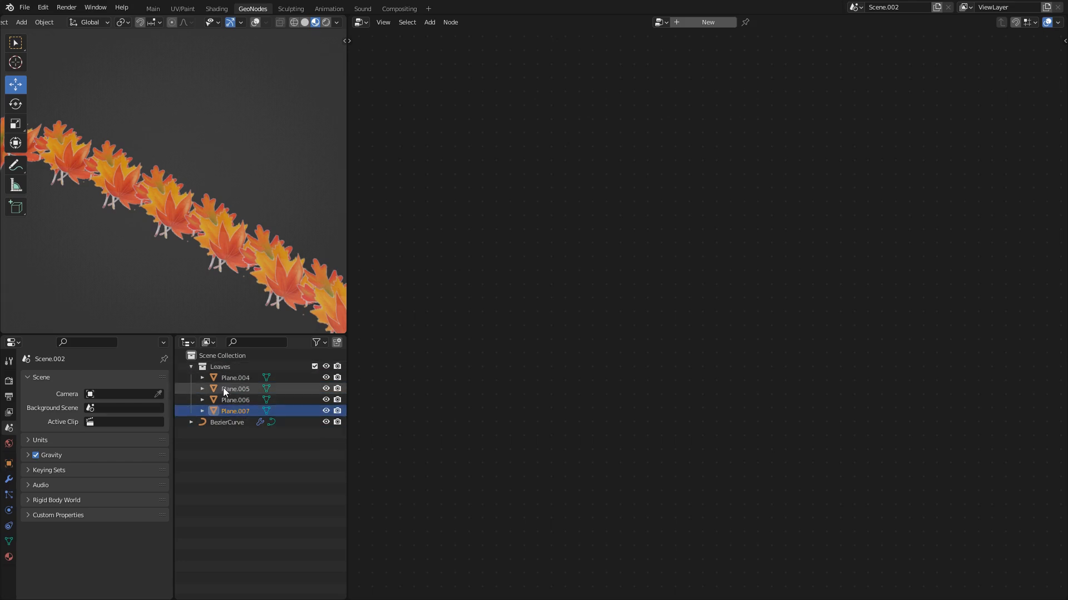
left_click(192, 366)
left_click(224, 378)
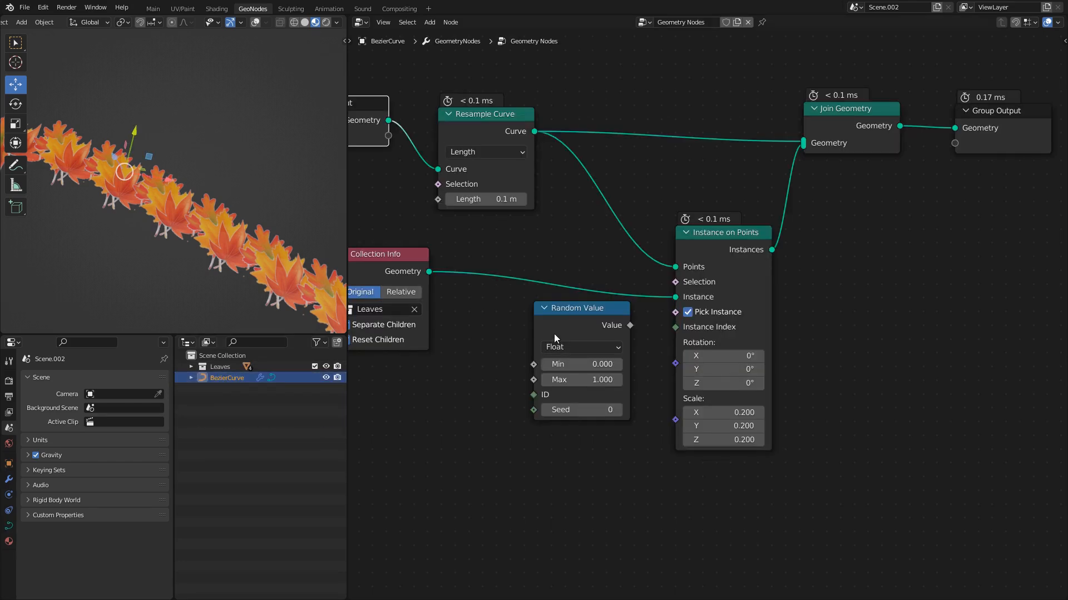
- Set the Random Value node to Integer with a minimum of 0 and a maximum of 3
left_click_drag(583, 316, 552, 350)
middle_click_drag(552, 349, 607, 321)
left_click(606, 351)
left_click(596, 382)
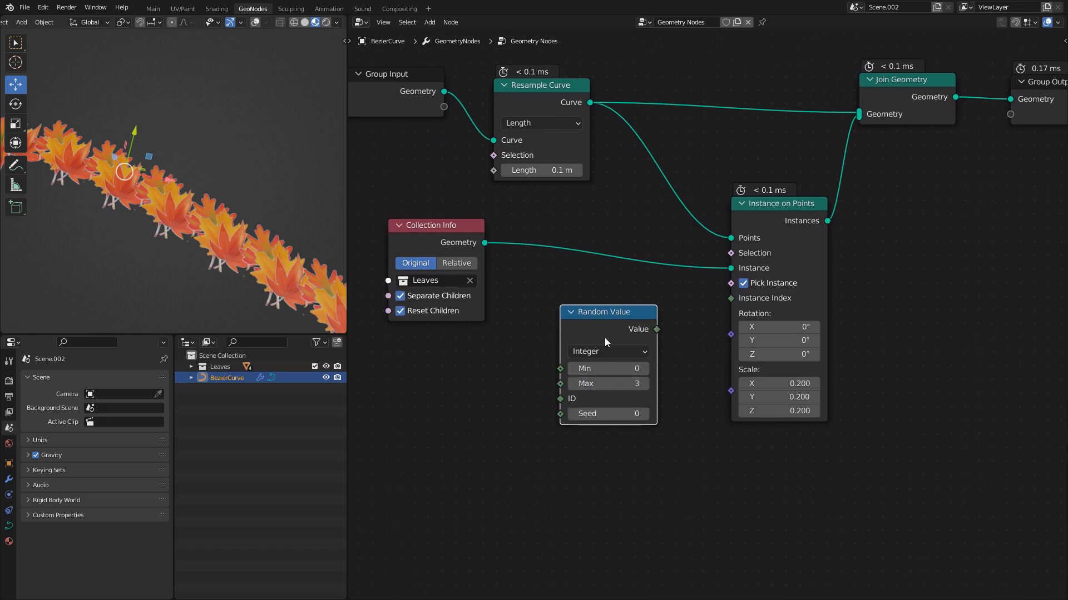
- Connect the Random Value output to Instance Index on Instance on Points and set the random seed to 1
left_click_drag(605, 325, 572, 323)
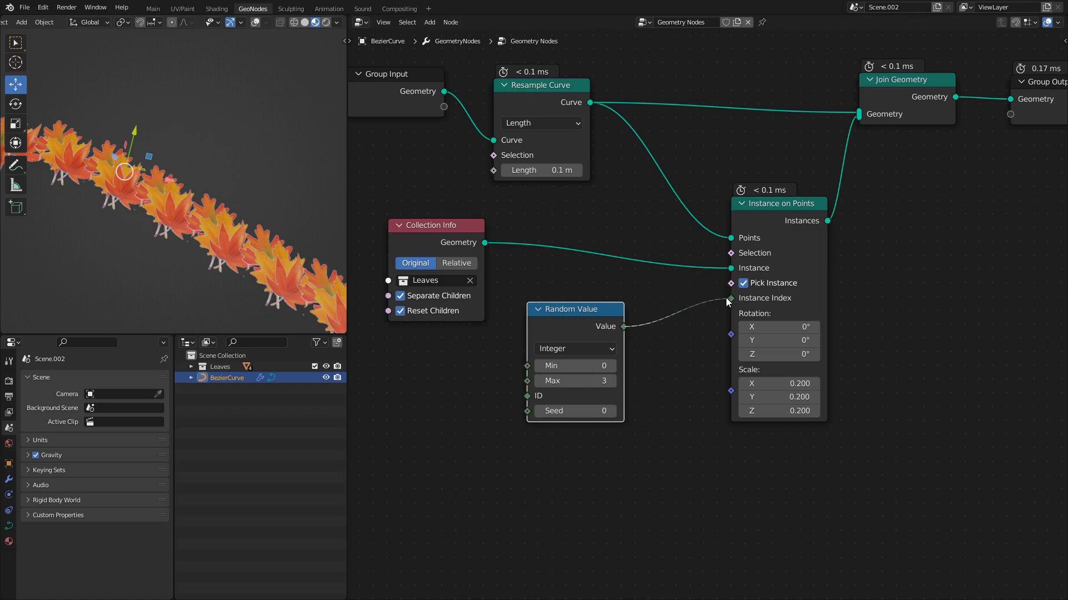
left_click_drag(726, 298, 728, 298)
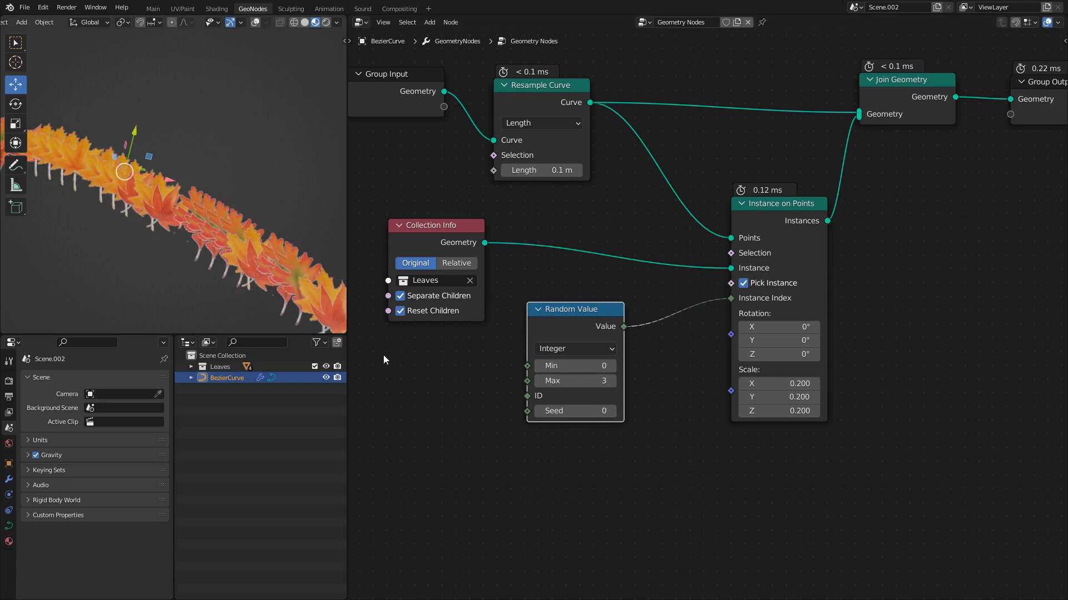
left_click(613, 412)
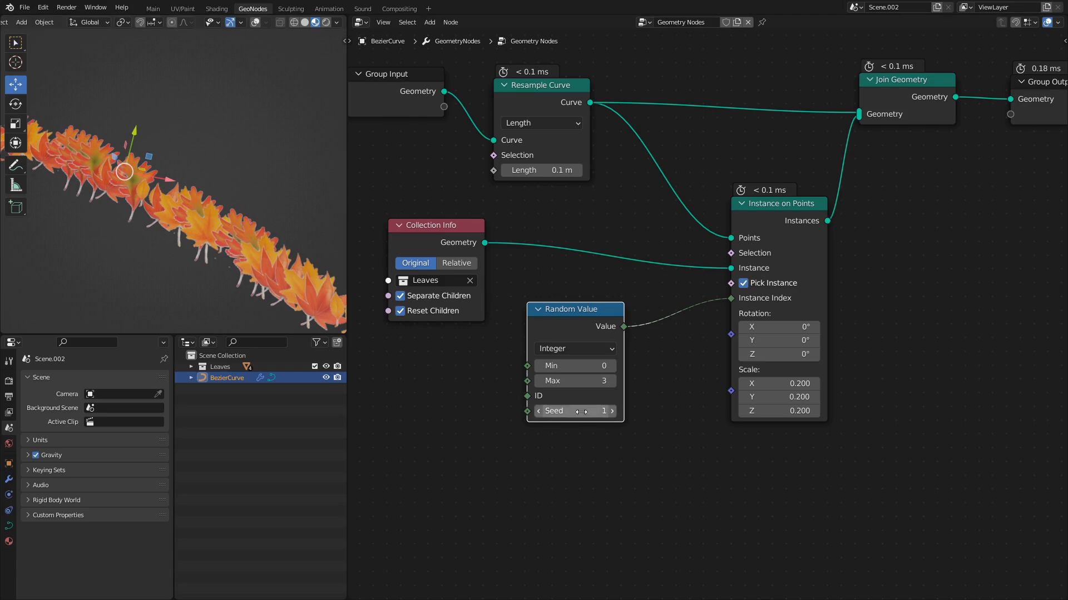
mouse_move(207, 228)
middle_mouse_down()
mouse_move(78, 142)
mouse_move(136, 197)
mouse_move(110, 182)
mouse_move(177, 181)
mouse_move(217, 228)
middle_mouse_up()
scroll(133, 181, "down", 4)
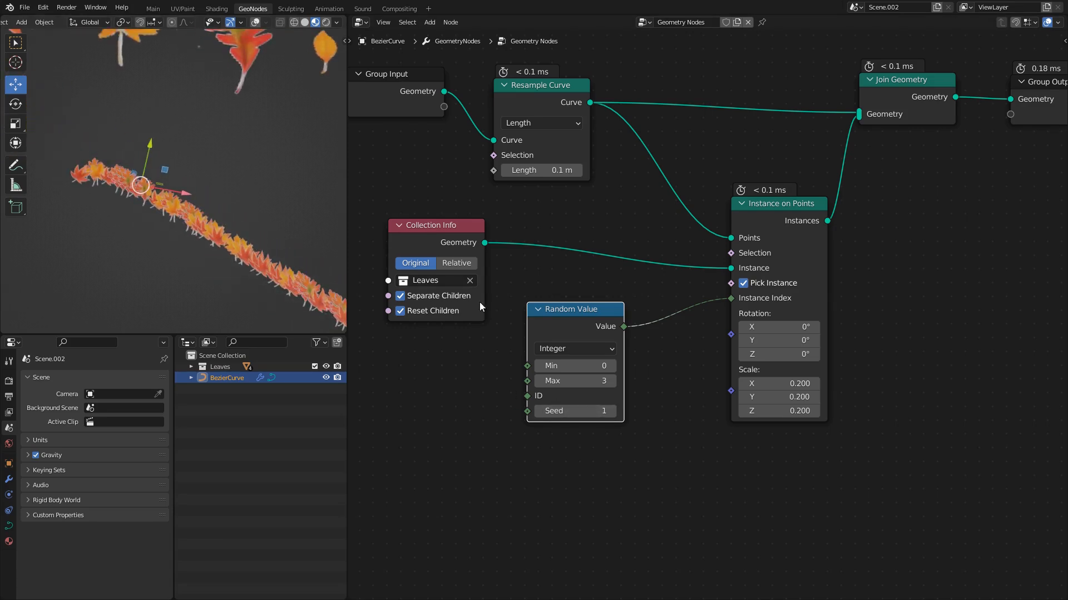
- Collapse the Random Value and Collection Info nodes and exclude the Leaves collection from the view layer
left_click(538, 309)
left_click(399, 226)
scroll(191, 158, "down", 3)
middle_click_drag(194, 167, 210, 238, "shift")
left_click(315, 366)
- Move the Bezier curve's end control point back near the origin in Edit Mode
key("Tab")
left_click(270, 272)
key("g")
left_click(204, 229)
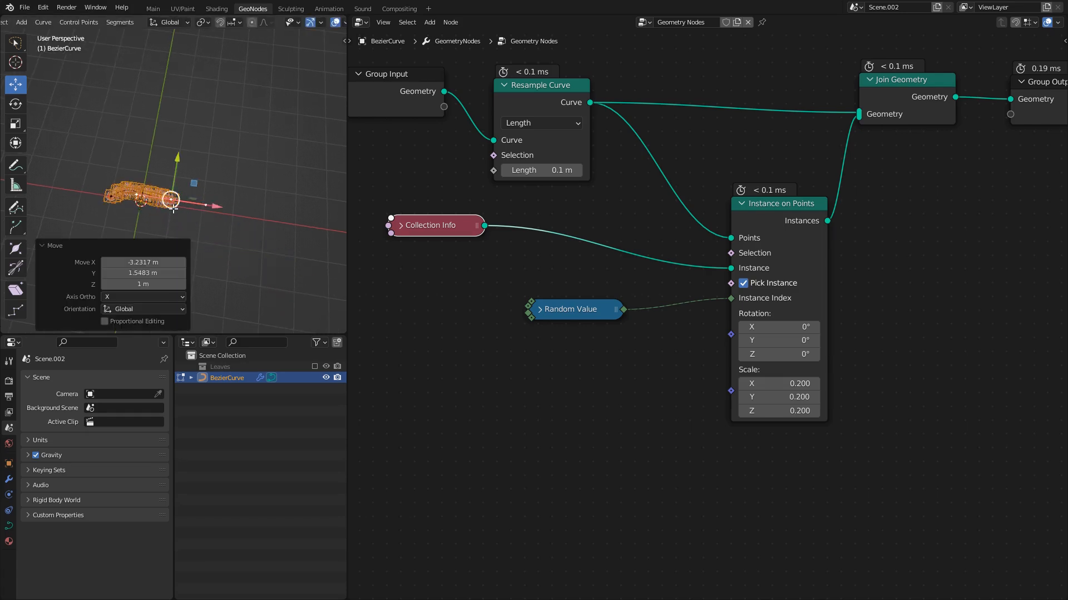
- In top view, use increment snapping with Absolute Grid Snap to move the curve's end control point onto the grid
key("KP_7")
left_click(235, 23)
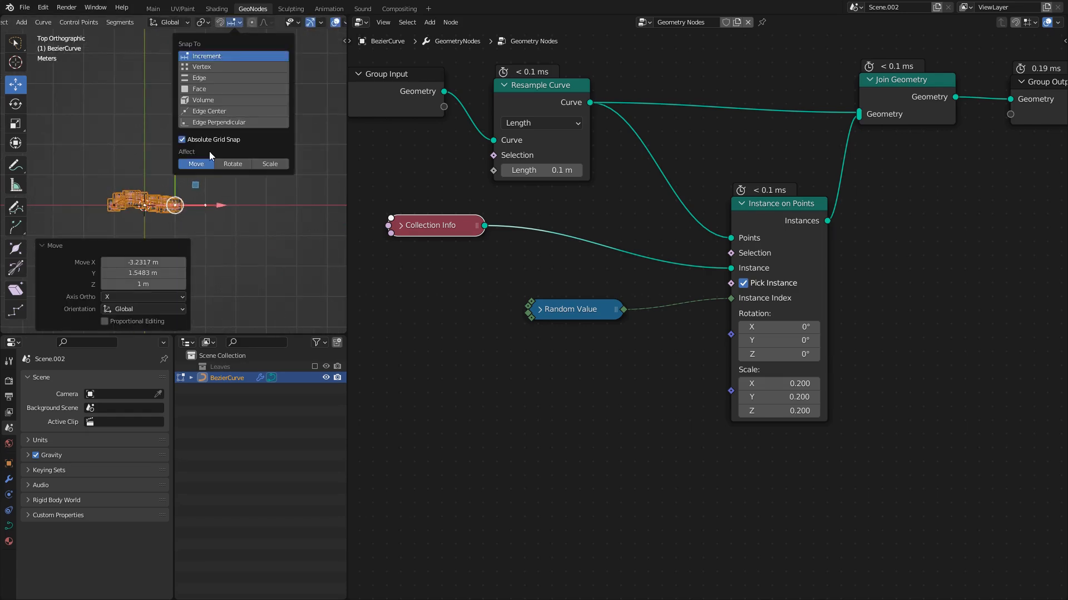
scroll(173, 214, "up", 2)
key("g")
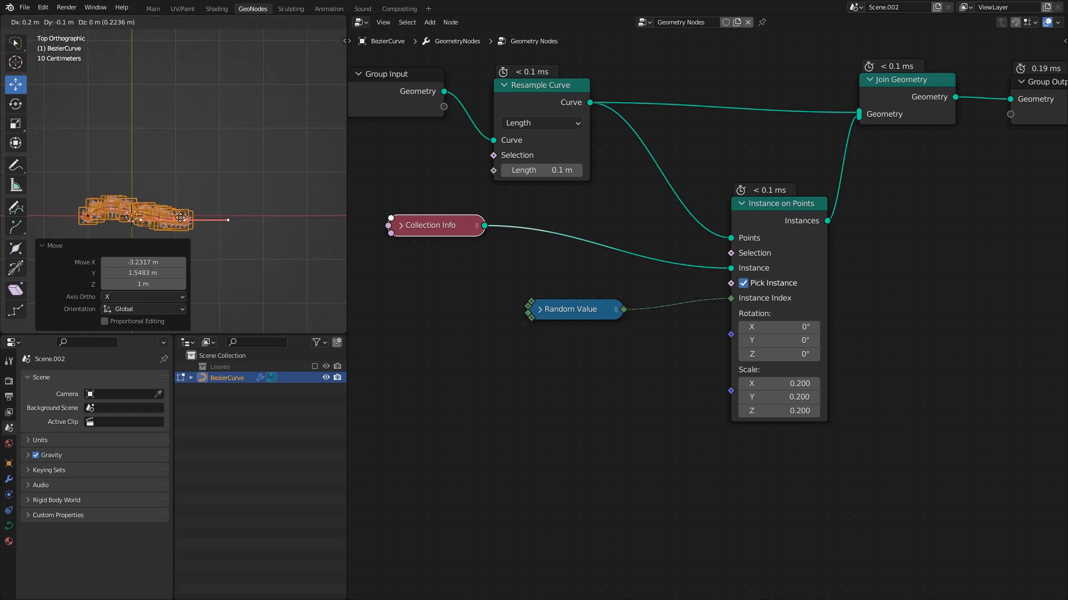
left_click(172, 214)
- Move the start control point's inner handle 0.5 m in X and -0.5 m in Y onto the X axis
middle_click_drag(69, 217, 132, 202, "shift")
left_click(132, 202)
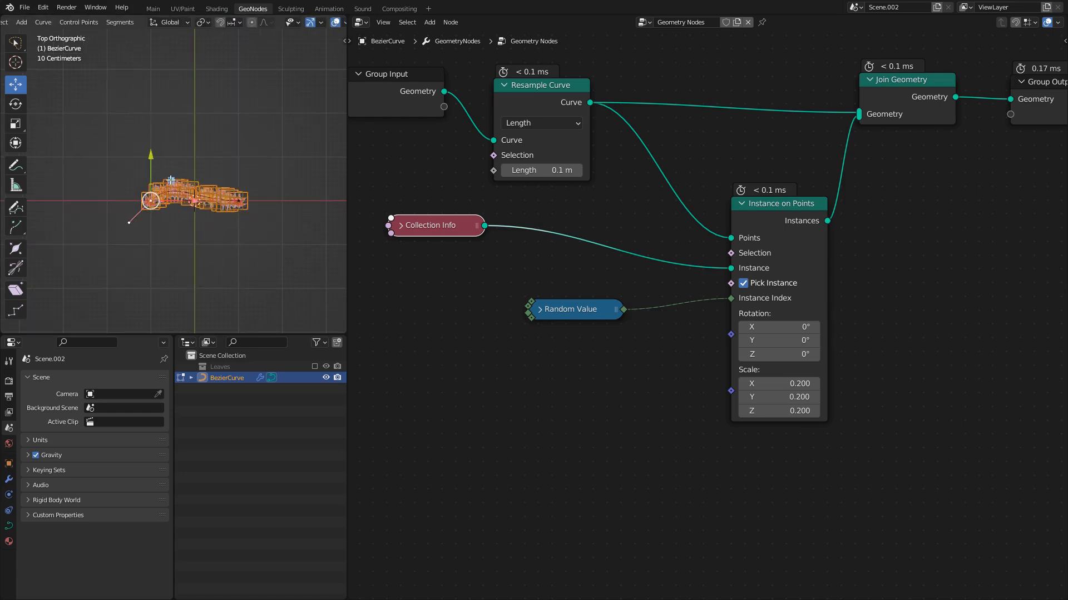
key("g")
left_click(215, 180)
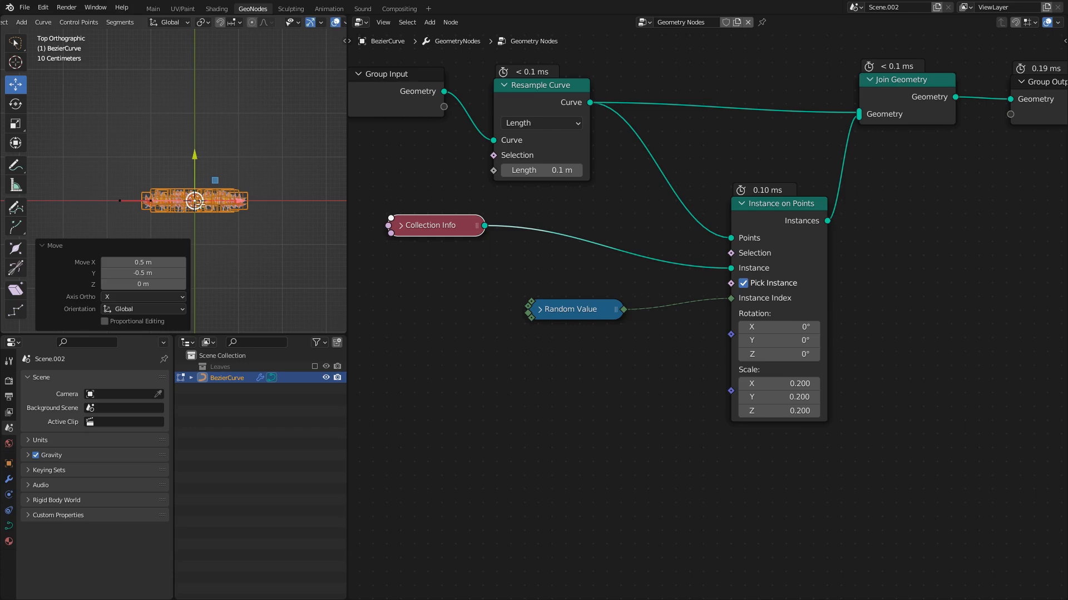
- Move the curve's end control point -1 m in Z so the curve lies flat, and return to Object Mode
middle_click_drag(215, 180, 225, 145)
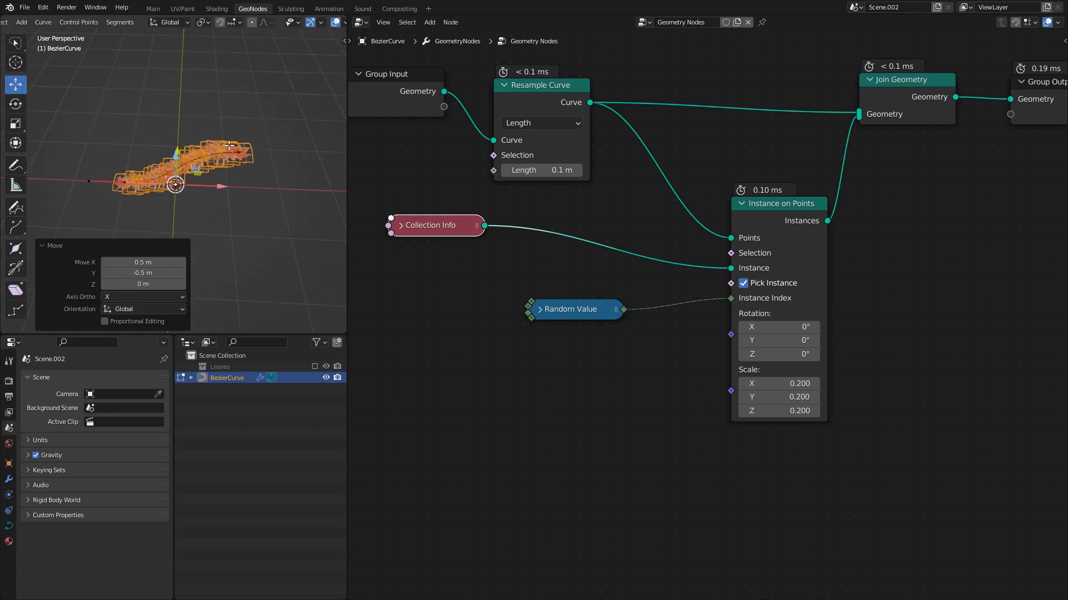
key("g")
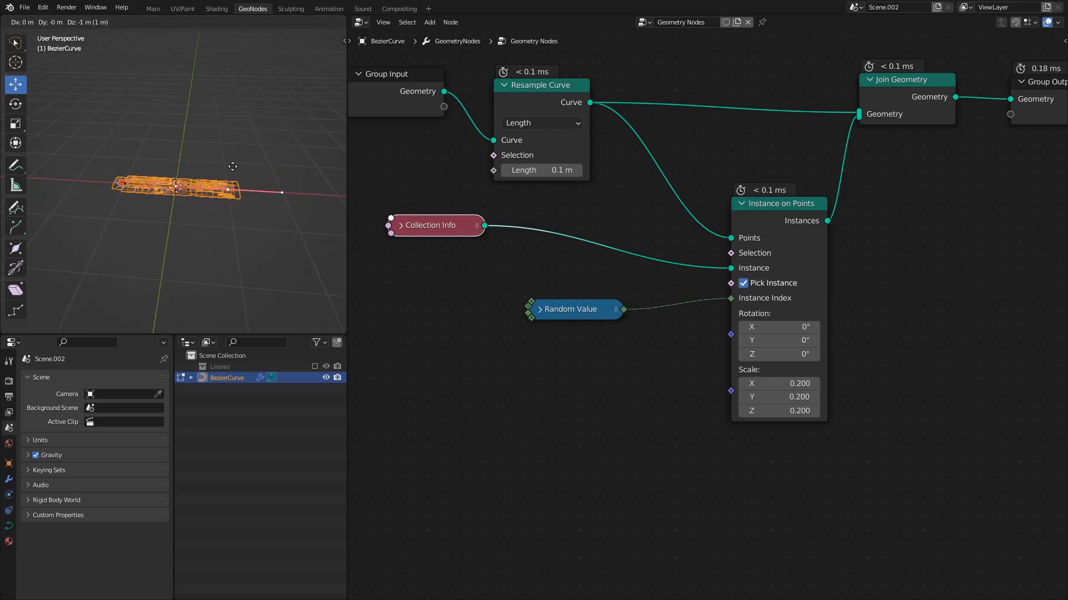
left_click(233, 146)
middle_click_drag(189, 184, 232, 179)
key("Tab")
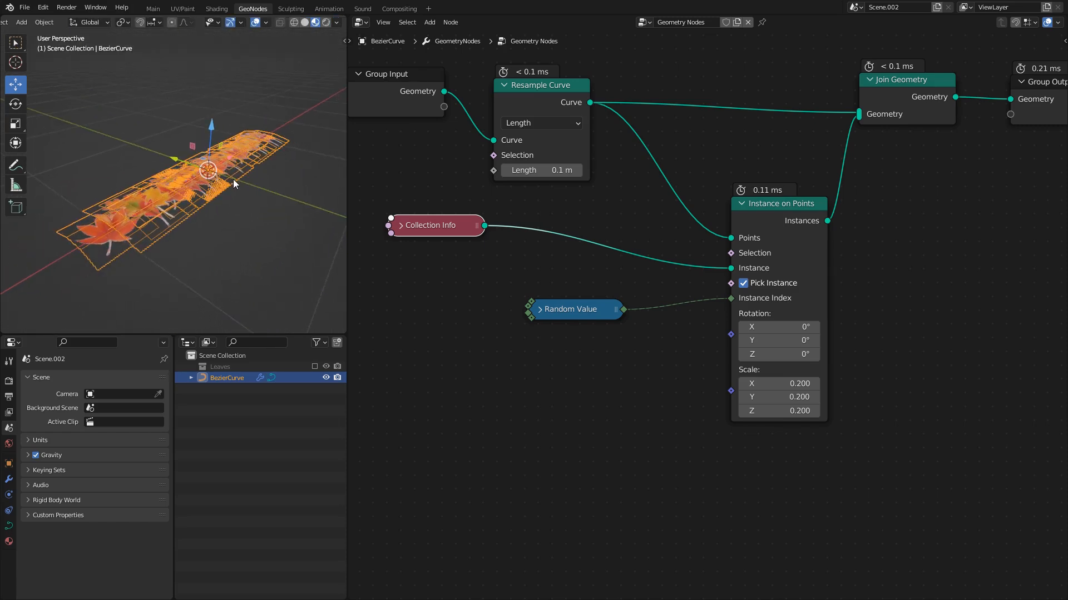
- Add an Align Euler to Vector node below the Random Value node
middle_click_drag(488, 318, 502, 318)
middle_click_drag(170, 204, 182, 192)
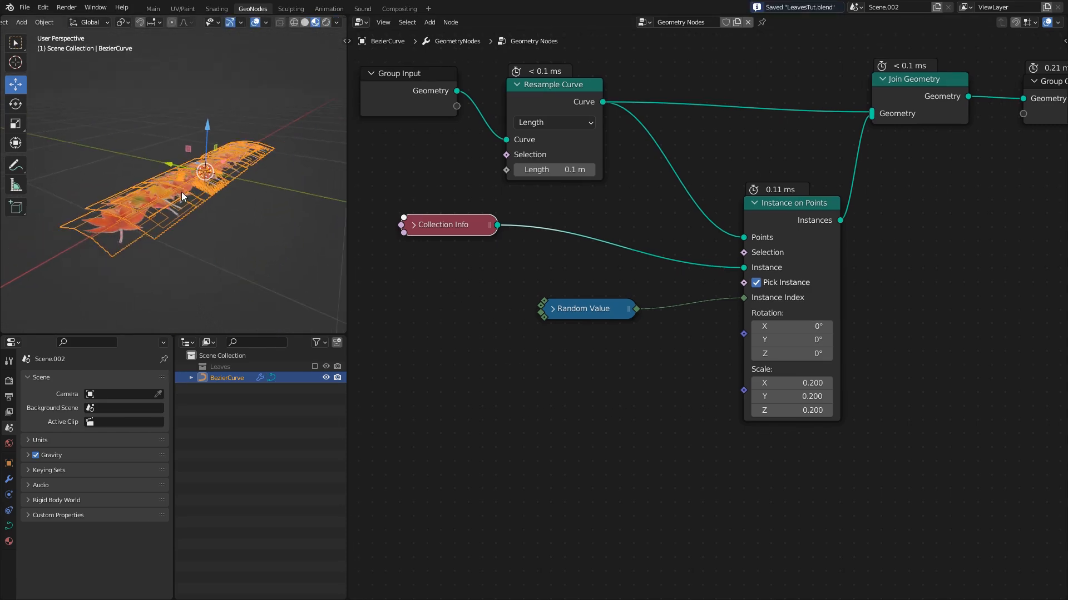
middle_click_drag(412, 332, 505, 328)
key("shift+a")
type("align")
key("Return")
left_click(566, 351)
scroll(508, 310, "down", 2)
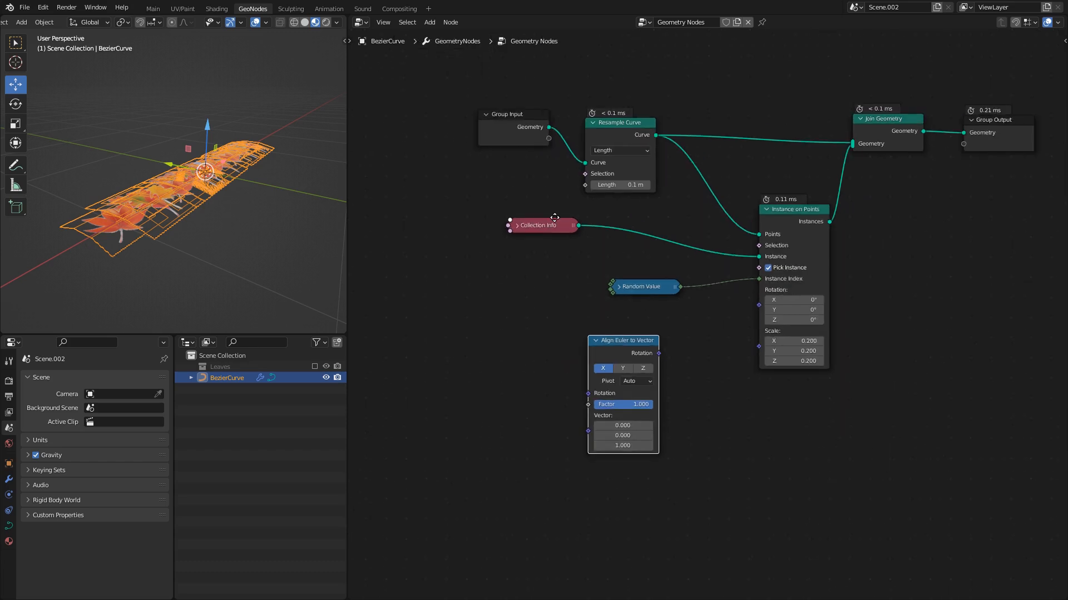
- Sketch an annotation above the nodes of a curve with normal (N) and tangent (T) arrows and a circular rotation arrow
middle_click_drag(552, 203, 550, 292)
left_click_drag(573, 220, 721, 200)
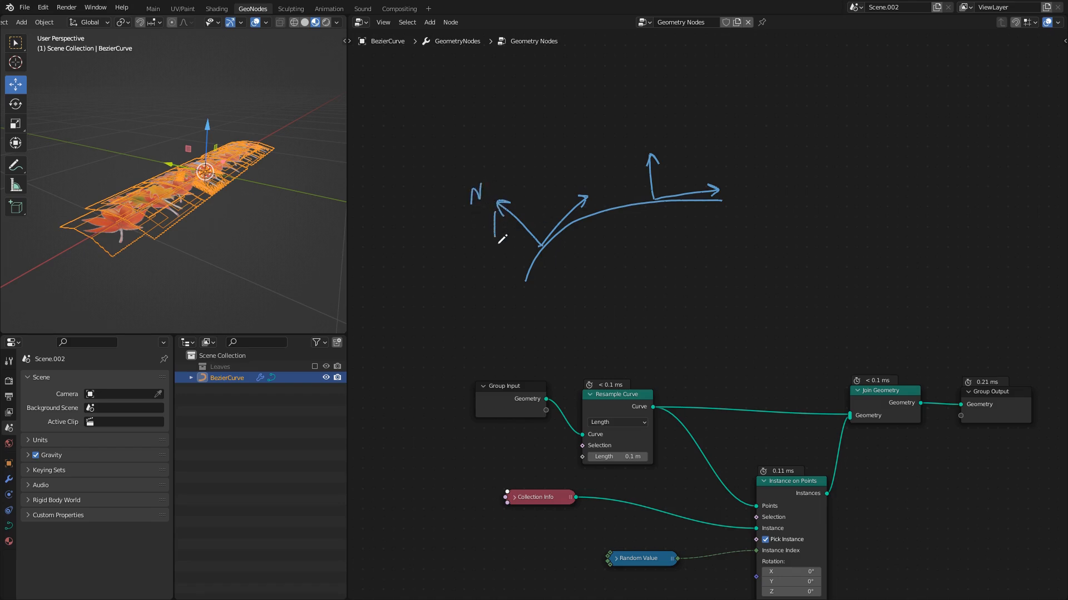
left_click_drag(538, 192, 536, 201)
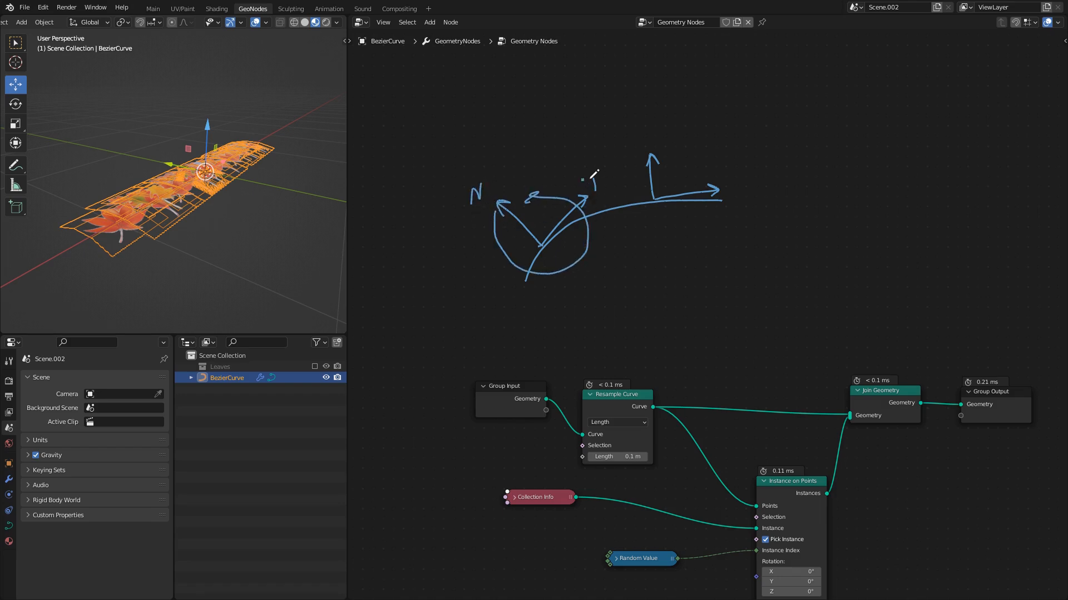
- Connect the Align Euler to Vector node's Rotation output to the Rotation input of Instance on Points and move the node closer
middle_click_drag(614, 334, 611, 155)
middle_click_drag(587, 236, 601, 69)
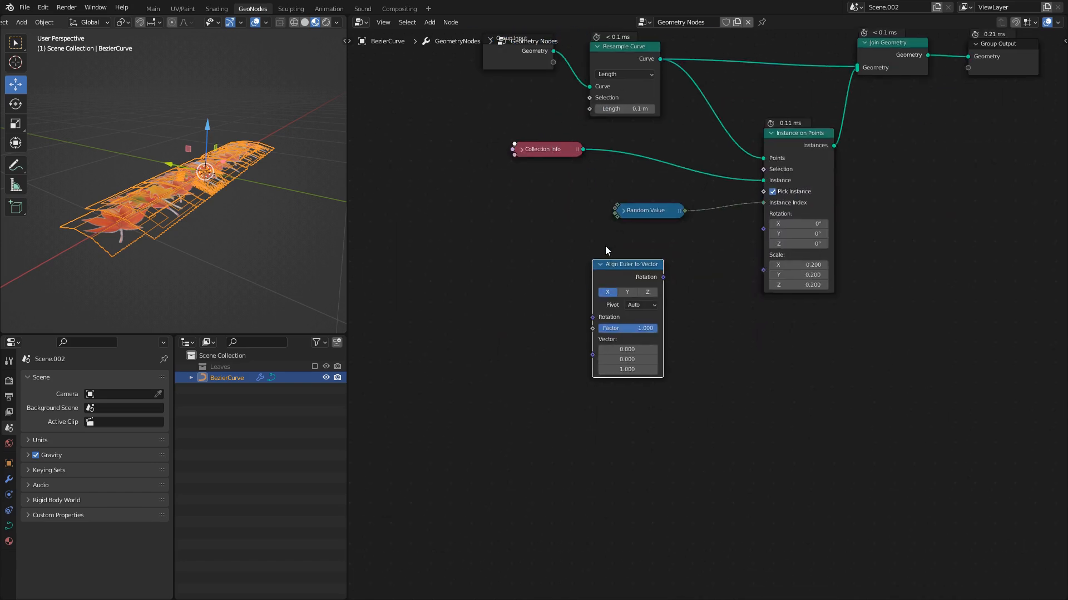
scroll(606, 245, "up", 2)
left_click_drag(608, 257, 597, 275)
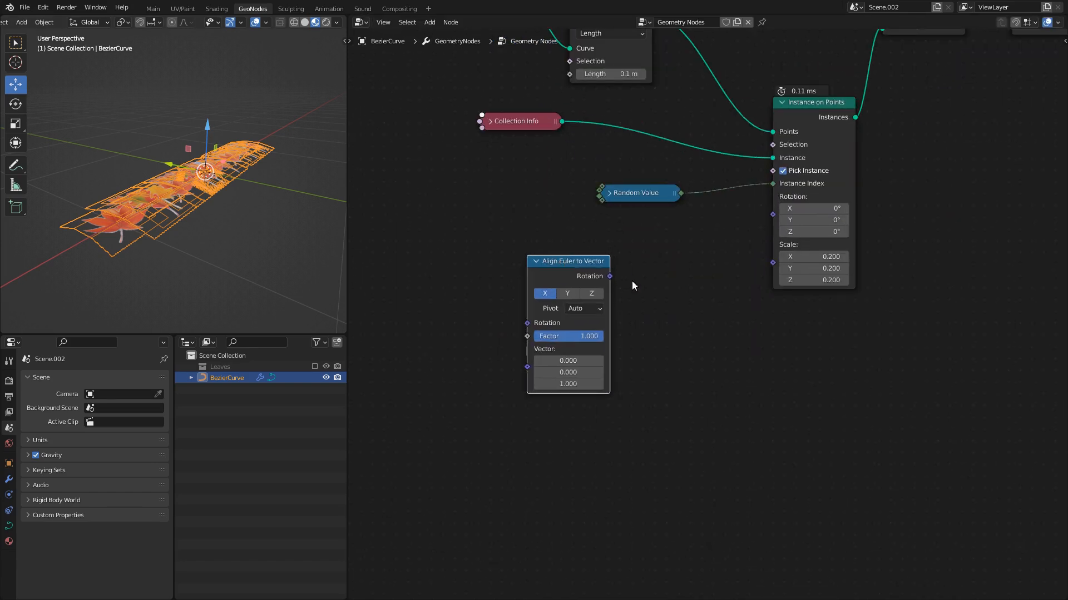
key("shift+a")
mouse_move(652, 290)
key("Escape")
left_click_drag(609, 276, 773, 214)
left_click_drag(567, 261, 642, 259)
- Add a Normal node and place it before the Align Euler to Vector node, leaving a gap between them
left_click_drag(601, 367, 539, 274)
type("normal")
key("Return")
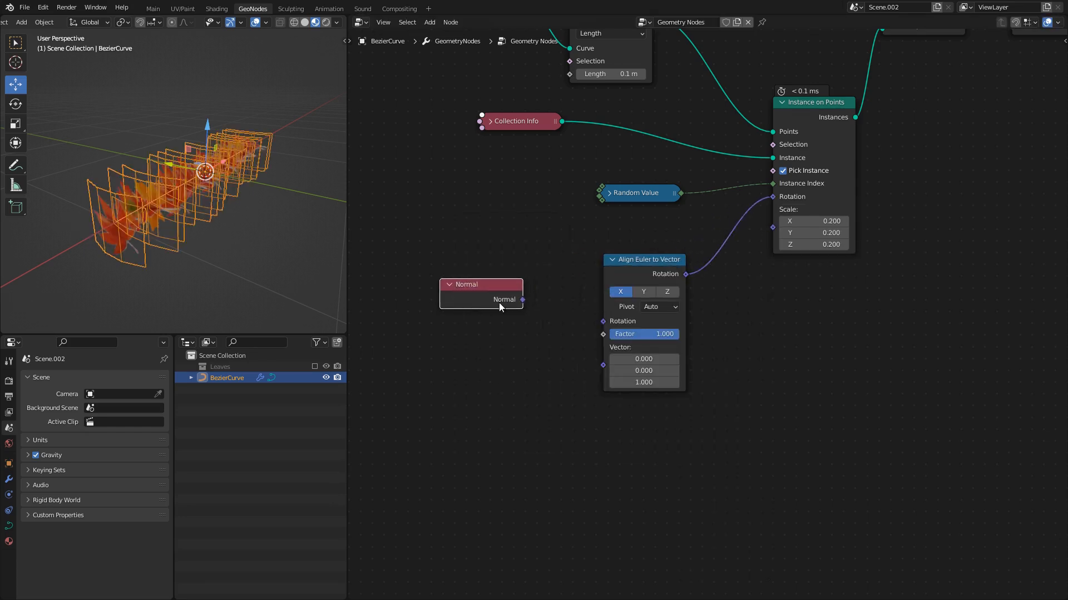
left_click(431, 288)
middle_click_drag(464, 286, 572, 309)
left_click_drag(541, 309, 496, 312)
- Add a Vector Rotate node between Normal and Align Euler to Vector, with the normal feeding its Vector input
left_click(559, 299)
key("shift+a")
left_click(560, 300)
type("vec")
left_click(602, 352)
left_click(551, 317)
- Add a Curve Tangent node feeding the Vector Rotate axis, and connect the rotated vector to Align Euler to Vector's Vector input
middle_click_drag(437, 302, 511, 274)
key("shift+a")
type("tang")
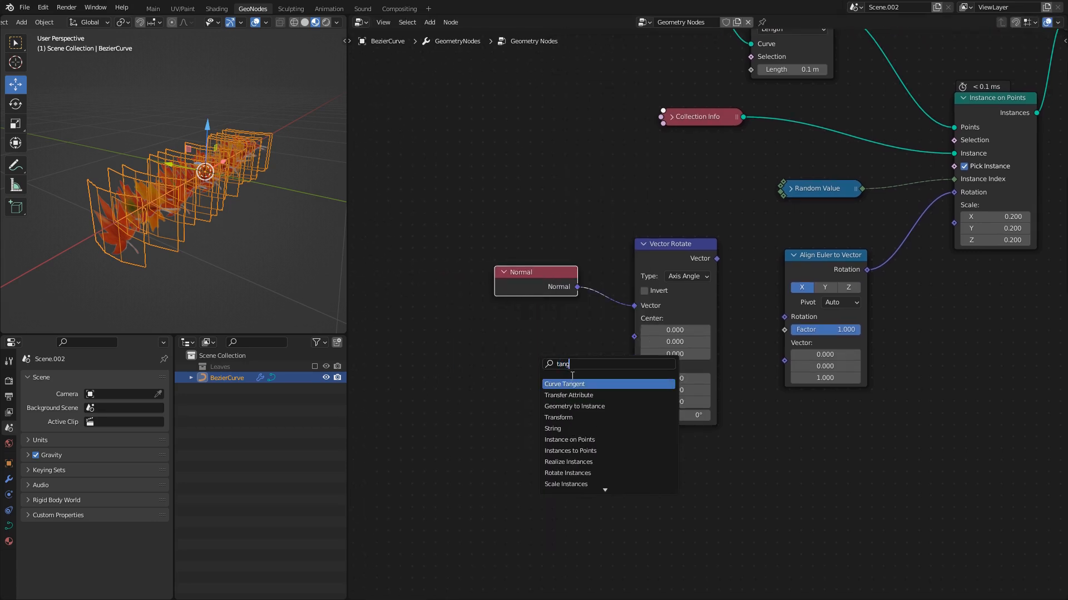
key("Return")
left_click(641, 368)
left_click_drag(717, 259, 785, 360)
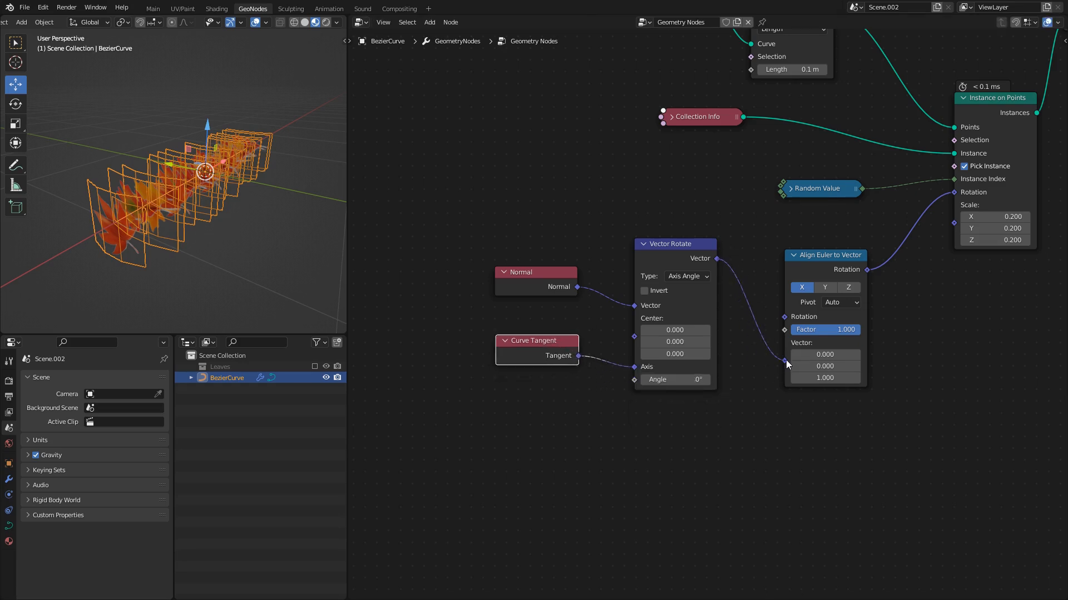
- Set the alignment axis of the Align Euler to Vector node to Y
middle_click_drag(787, 364, 671, 403)
left_click(704, 328)
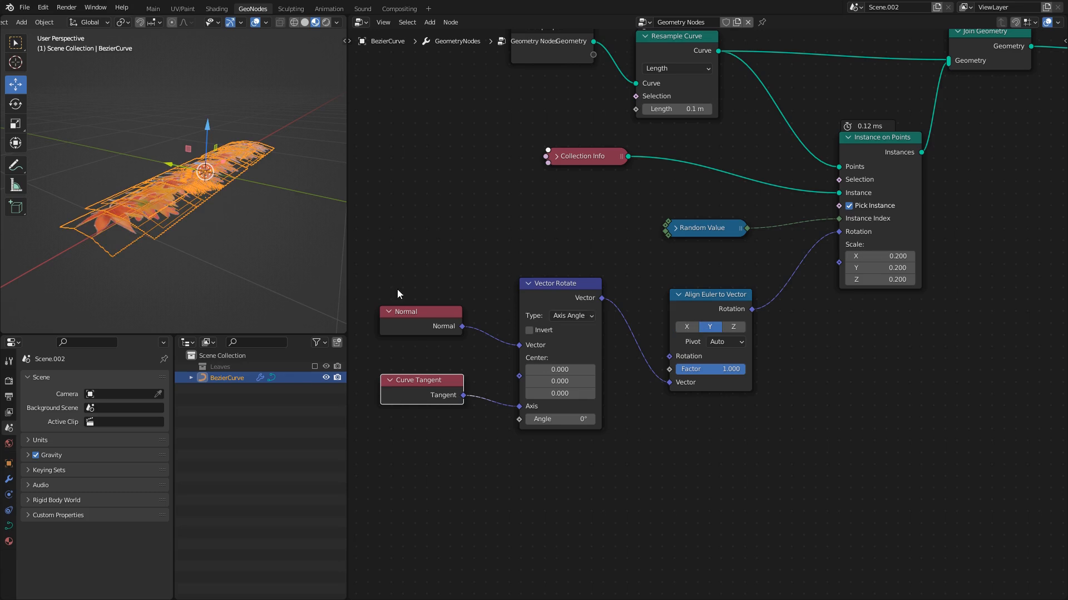
- Temporarily include the Leaves collection to examine how an original leaf is oriented, exclude it again and reselect the Bezier curve
left_click(314, 367)
scroll(167, 183, "down", 3)
middle_click_drag(133, 153, 109, 195)
left_click(79, 107)
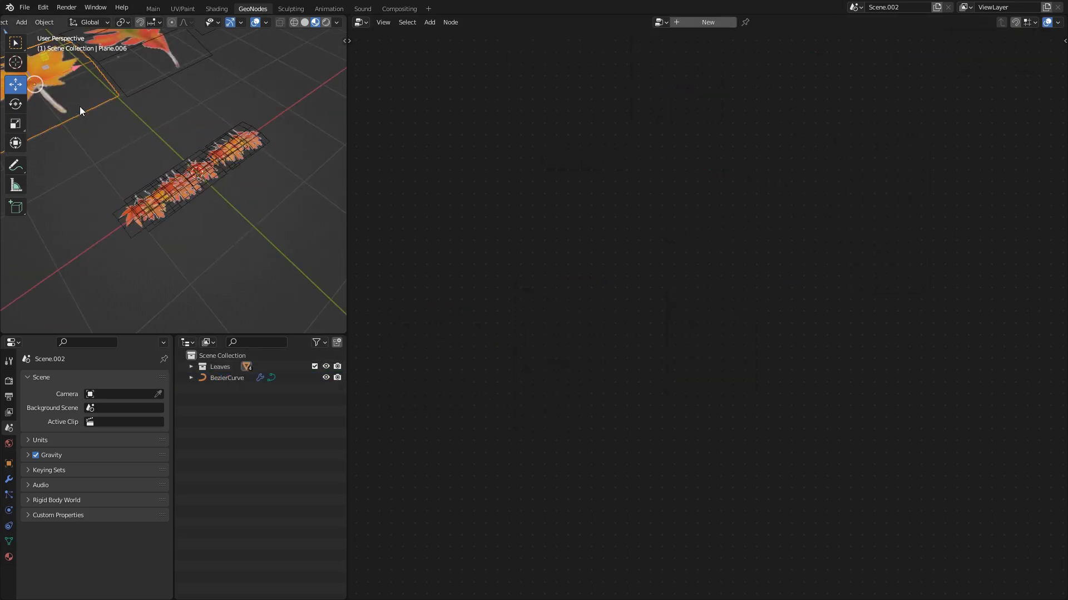
key("KP_Decimal")
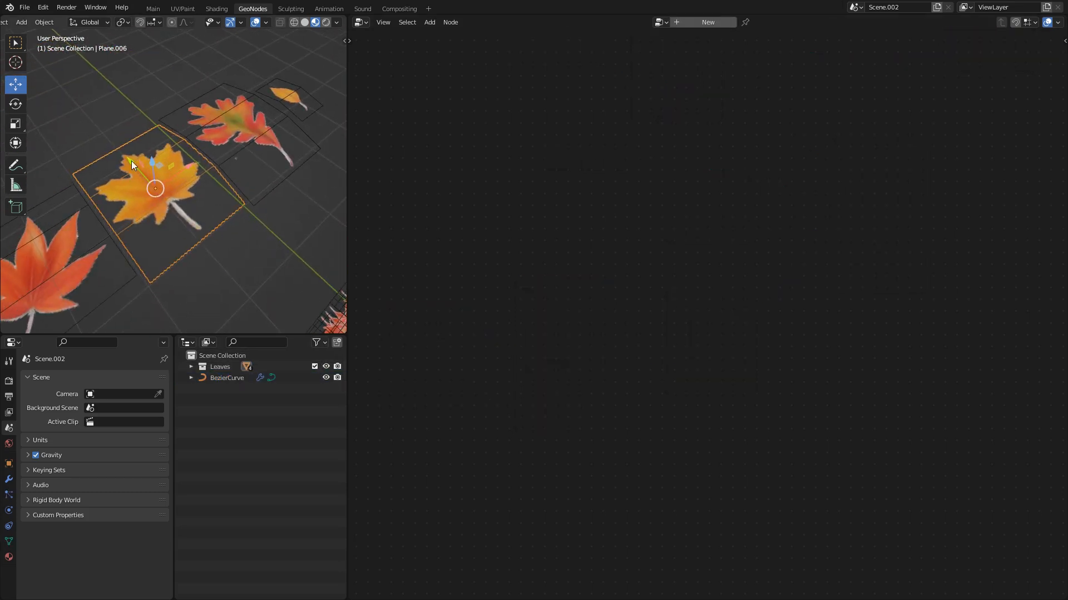
scroll(144, 164, "down", 3)
left_click(315, 367)
scroll(223, 234, "up", 4)
left_click(175, 182)
middle_click_drag(174, 182, 204, 161)
- Set the Vector Rotate angle to -17.5° and move the Curve Tangent and Normal nodes up to make room below
middle_click_drag(536, 352, 607, 362)
mouse_move(633, 428)
left_mouse_down()
mouse_move(587, 428)
mouse_move(625, 428)
left_mouse_up()
middle_click_drag(649, 427, 676, 362)
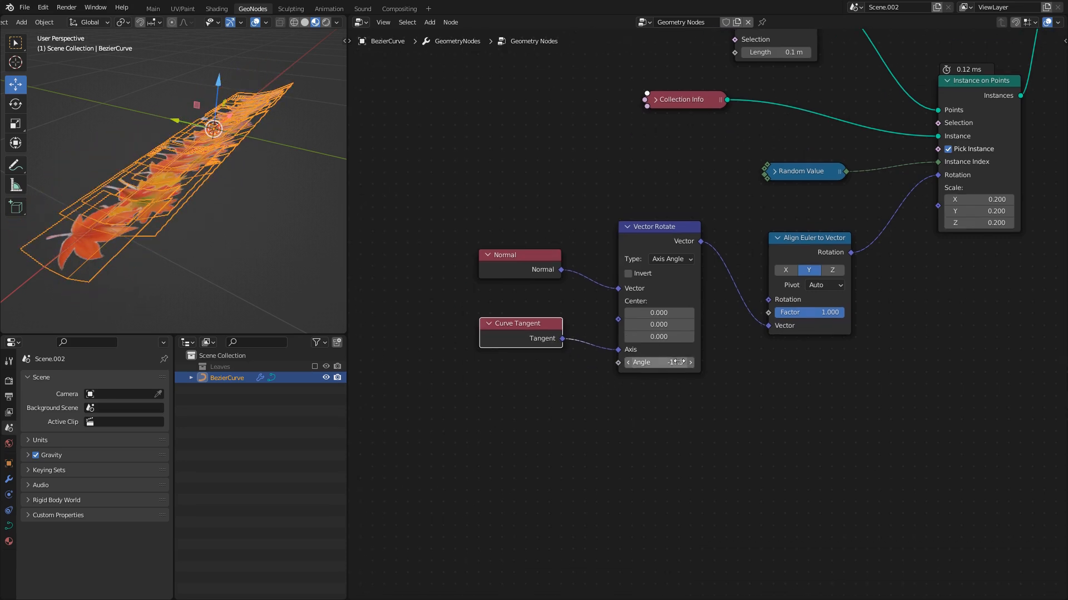
left_click_drag(533, 325, 524, 282)
left_click_drag(523, 254, 535, 206)
- Add a float Random Value node and connect its value to the Angle input of Vector Rotate
middle_click_drag(530, 344, 607, 304)
key("shift+a")
type("rand")
key("Return")
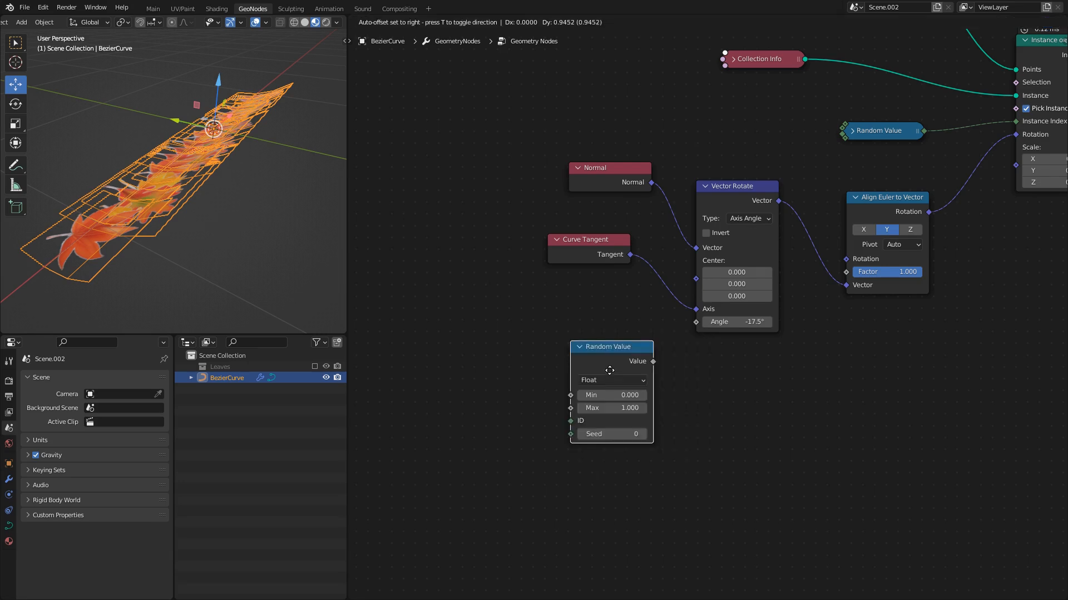
left_click(567, 367)
left_click_drag(689, 333, 695, 322)
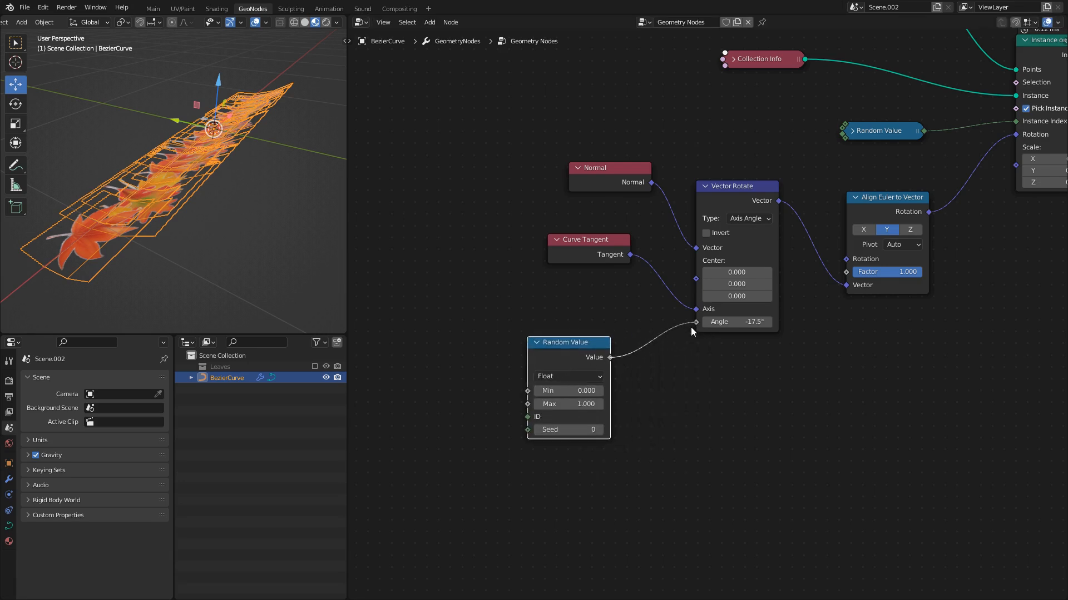
- Set the maximum of the Random Value node driving the rotation angle to 2*pi
left_click(577, 404)
type("2*pi")
key("Return")
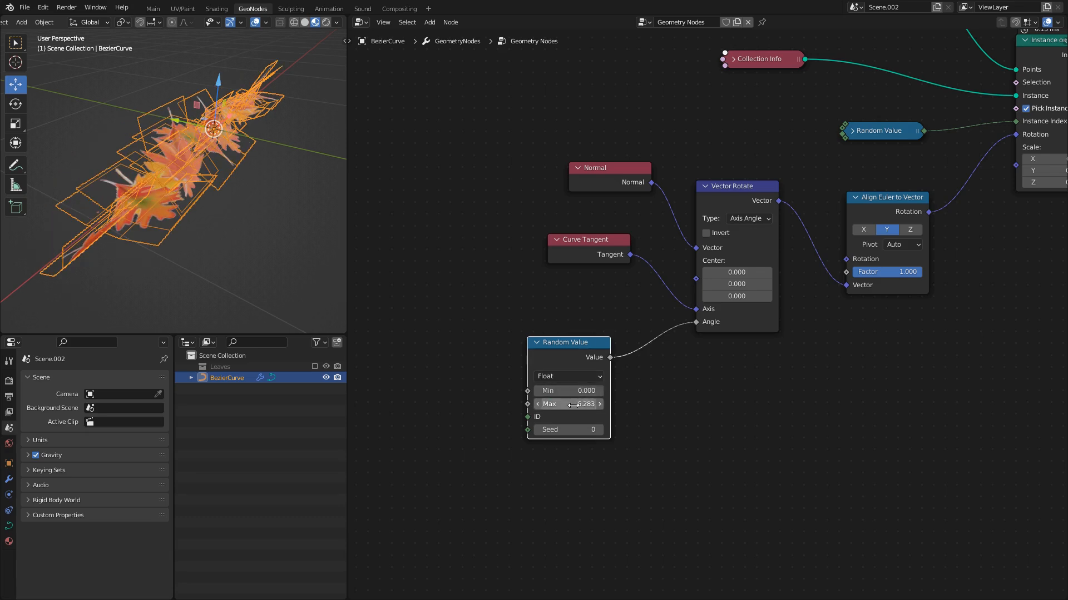
- Examine the randomly rotated leaves along the curve from different angles, with and without the viewport overlays
key("shift+alt+z")
middle_click_drag(214, 199, 194, 176)
key("shift+alt+z")
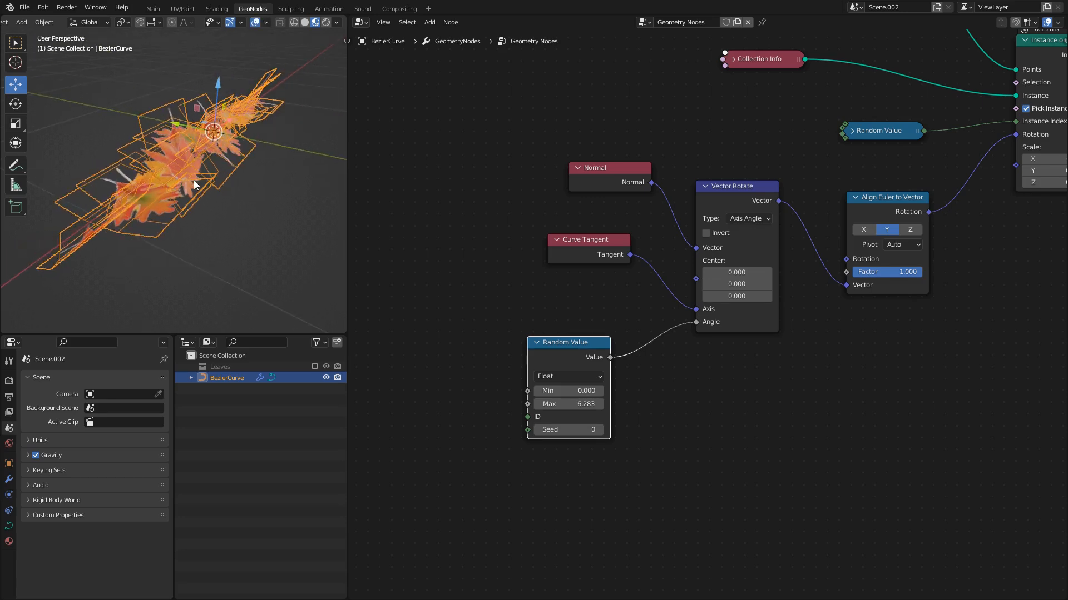
key("space")
key("space")
key("shift+Left")
mouse_move(214, 181)
middle_mouse_down()
mouse_move(236, 168)
mouse_move(221, 172)
middle_mouse_up()
scroll(242, 218, "down", 1)
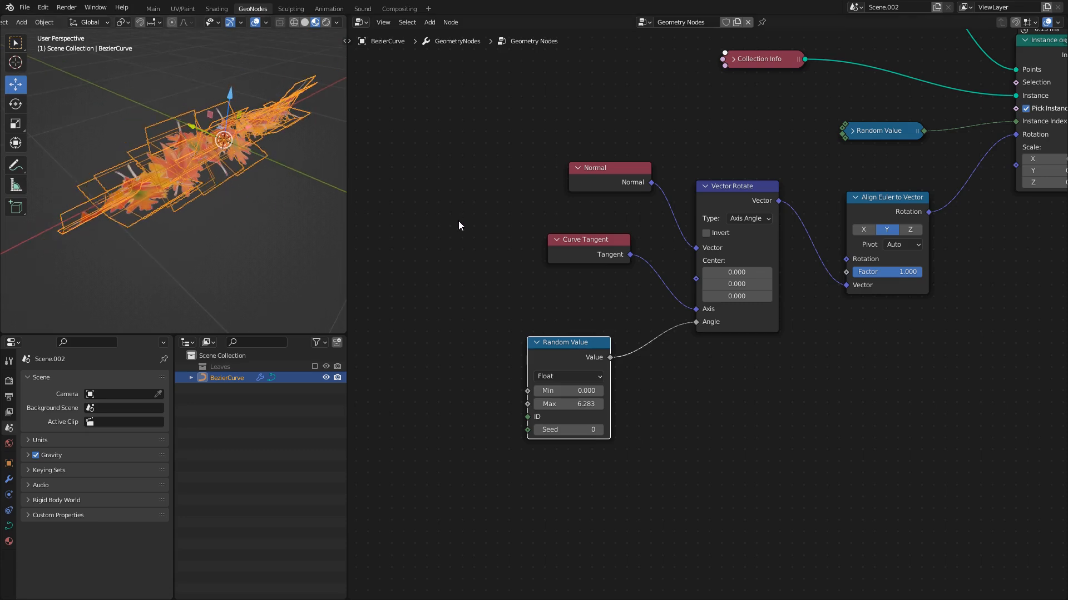
- Move the Join Geometry and Group Output nodes farther right to open a gap after Instance on Points
middle_click_drag(938, 131, 690, 300)
scroll(690, 300, "down", 4)
middle_click_drag(825, 239, 517, 316)
left_click_drag(537, 206, 653, 267)
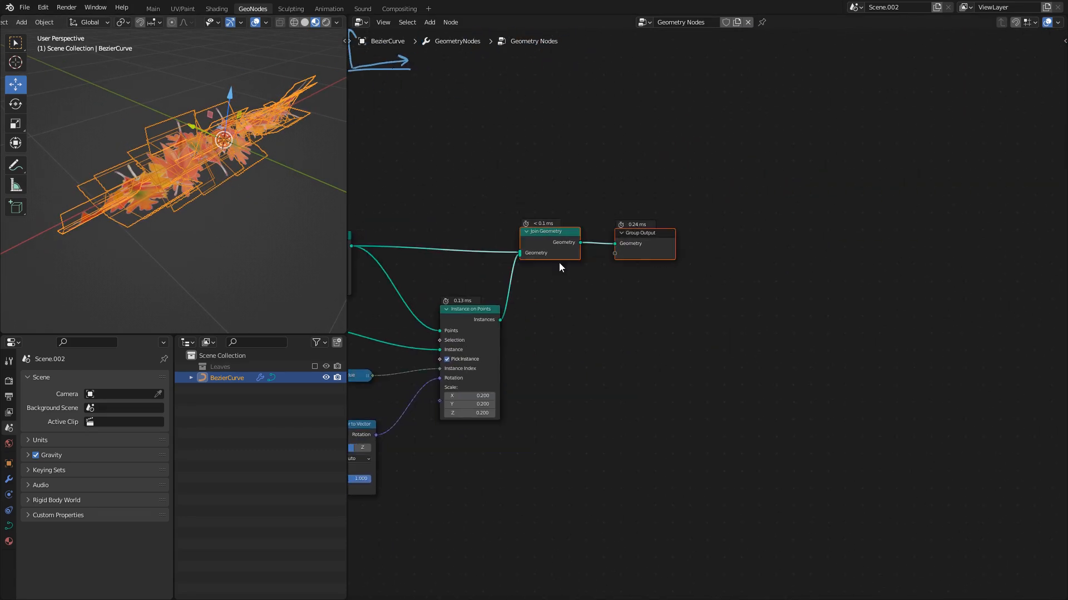
key("g")
left_click(625, 244)
middle_click_drag(596, 323, 681, 314)
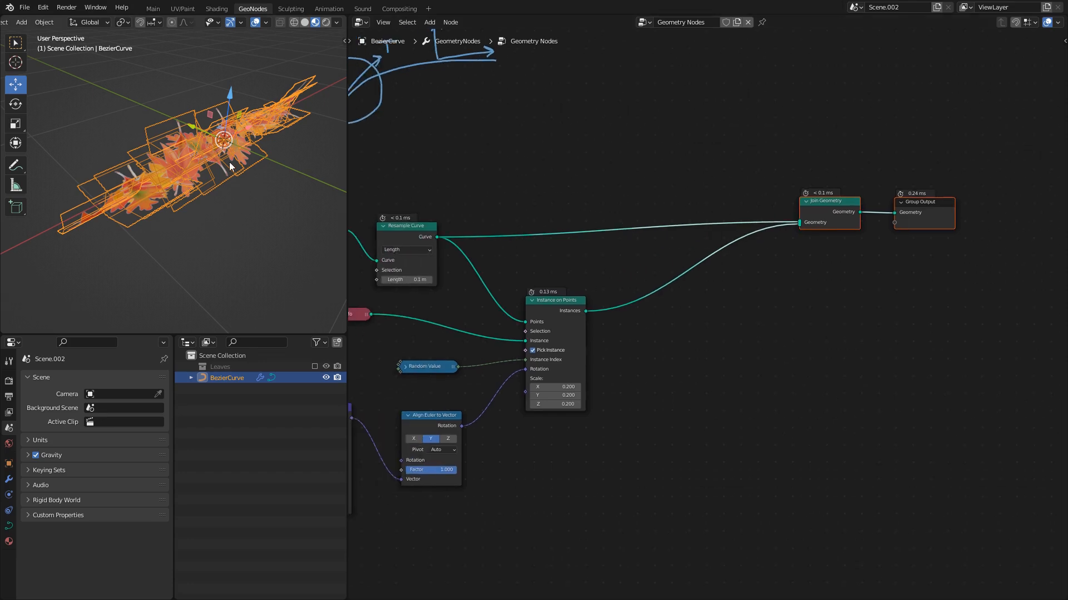
- Insert a Translate Instances node between Instance on Points and Join Geometry
scroll(707, 316, "up", 1)
key("shift+a")
type("trans")
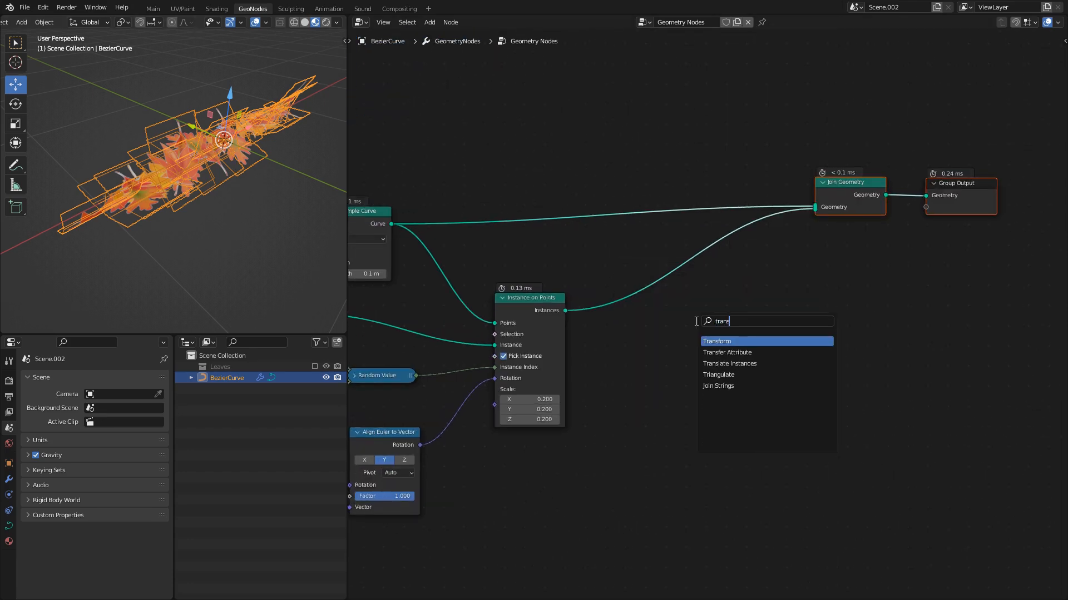
key("Down")
key("Down")
key("Return")
left_click(683, 312)
- Set the Y translation of the Translate Instances node to 4.9 m in local space
scroll(639, 320, "up", 2)
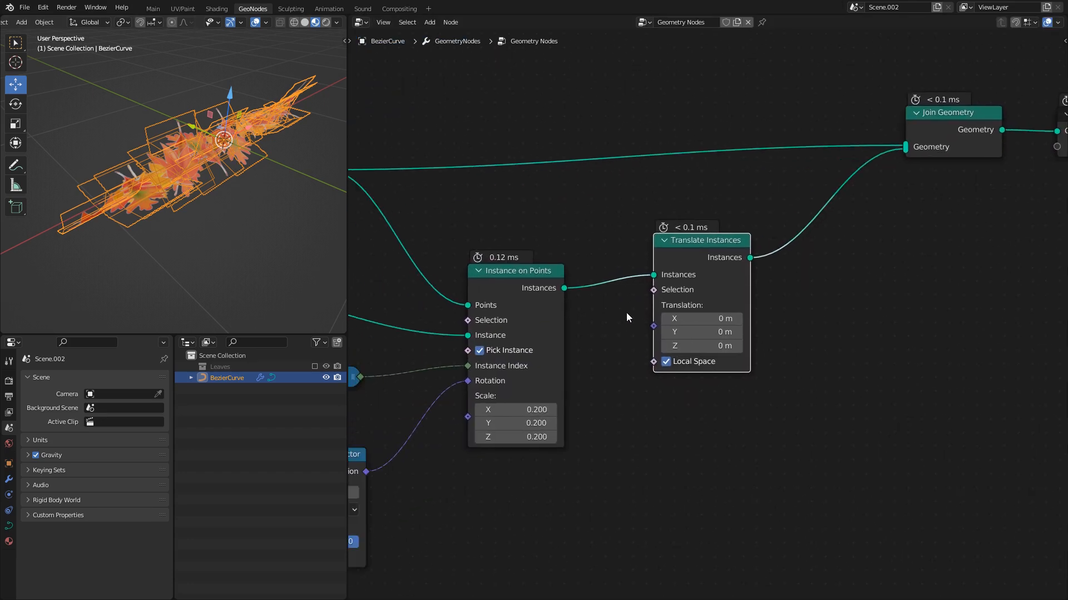
left_click_drag(704, 332, 776, 332)
scroll(155, 190, "down", 5)
- Stretch the Bezier curve by moving both end points outward in Edit Mode, return to Object Mode and hide the overlays
key("Tab")
left_click(154, 190)
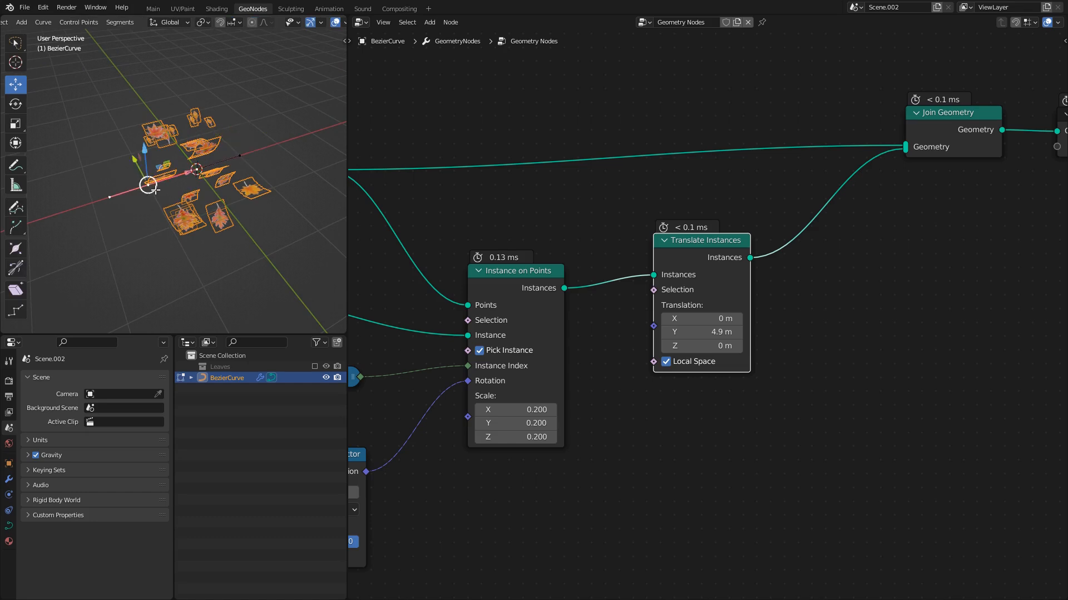
left_click_drag(184, 174, 107, 199)
left_click(227, 166)
left_click_drag(269, 145, 314, 131)
key("Tab")
key("shift+alt+z")
mouse_move(175, 173)
middle_mouse_down()
mouse_move(211, 160)
mouse_move(233, 169)
mouse_move(180, 184)
middle_mouse_up()
- Add an ID node and connect it to the ID input of the Random Value node driving the rotation angle
middle_click_drag(471, 429, 786, 251)
mouse_move(456, 333)
middle_mouse_down()
mouse_move(656, 311)
mouse_move(689, 297)
middle_mouse_up()
middle_click_drag(509, 351, 661, 268)
left_click_drag(634, 329, 655, 322)
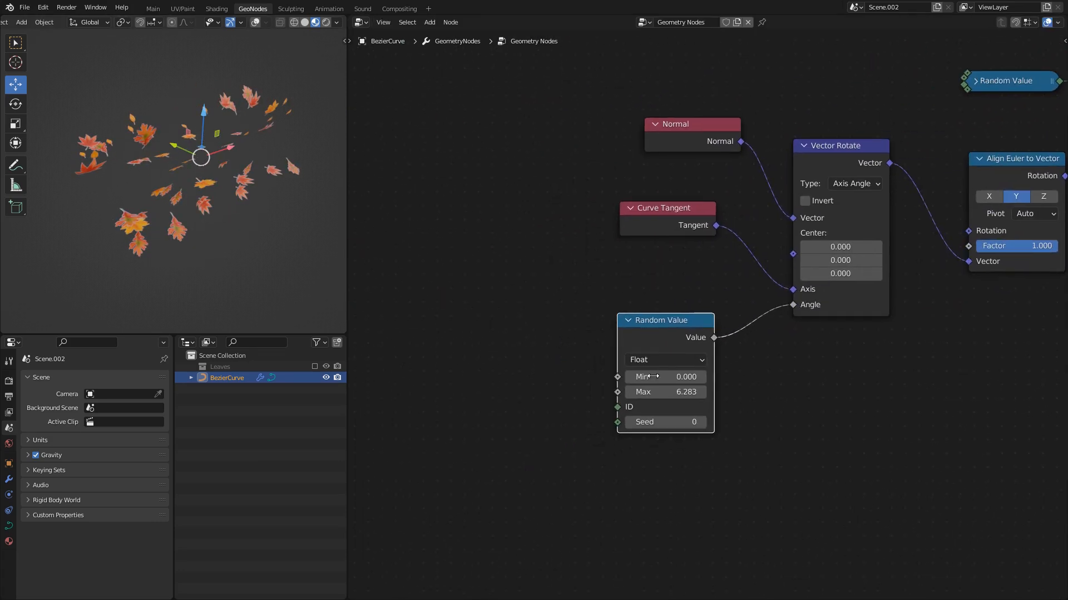
middle_click_drag(652, 395, 655, 357)
scroll(655, 357, "up", 2)
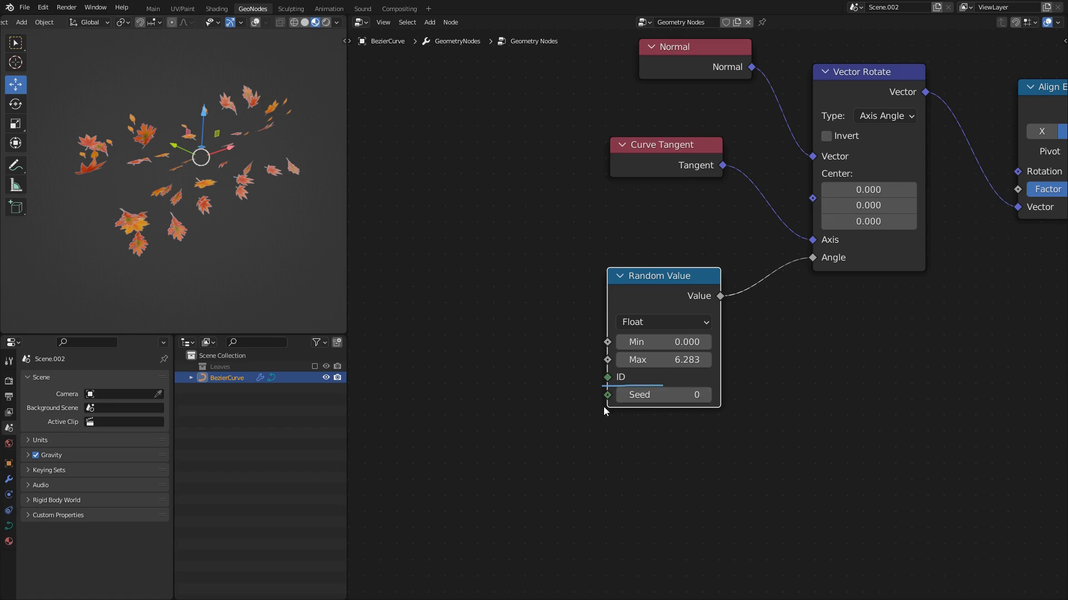
key("shift+a")
type("id")
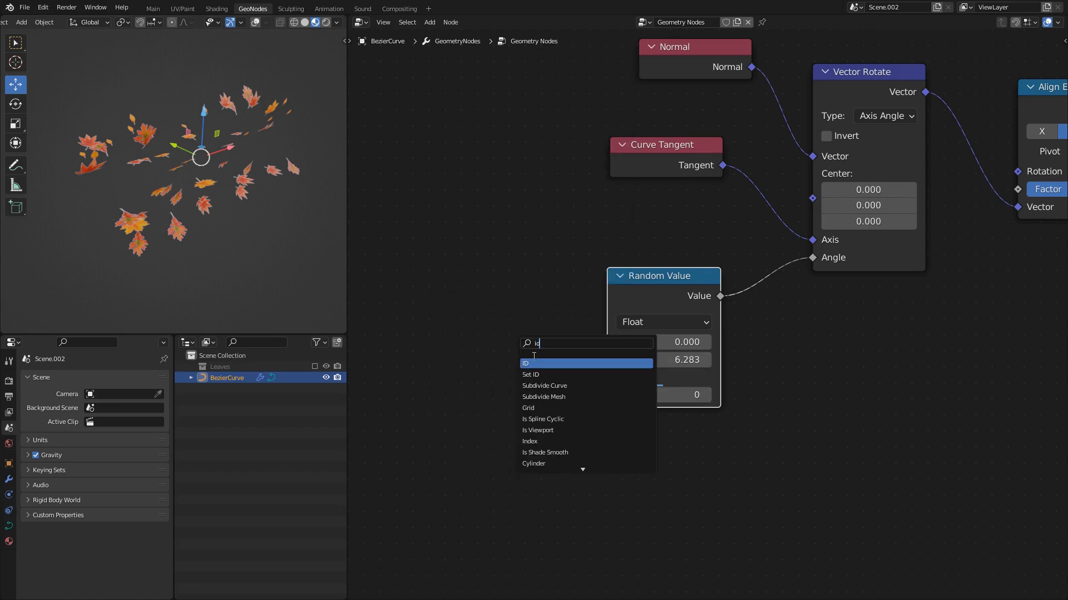
key("Return")
left_click(410, 294)
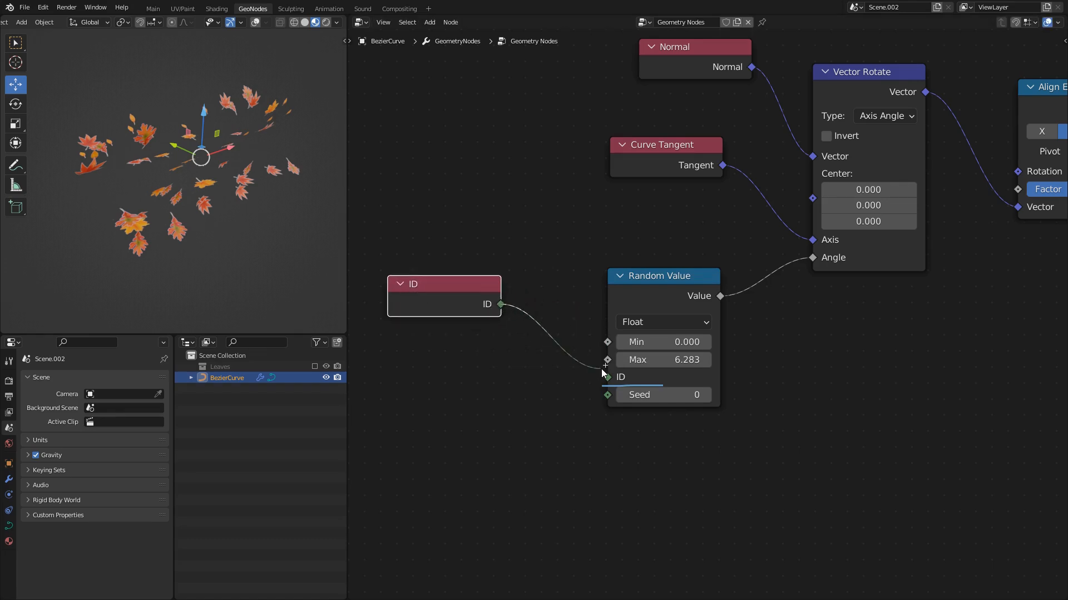
left_click_drag(607, 378, 608, 377)
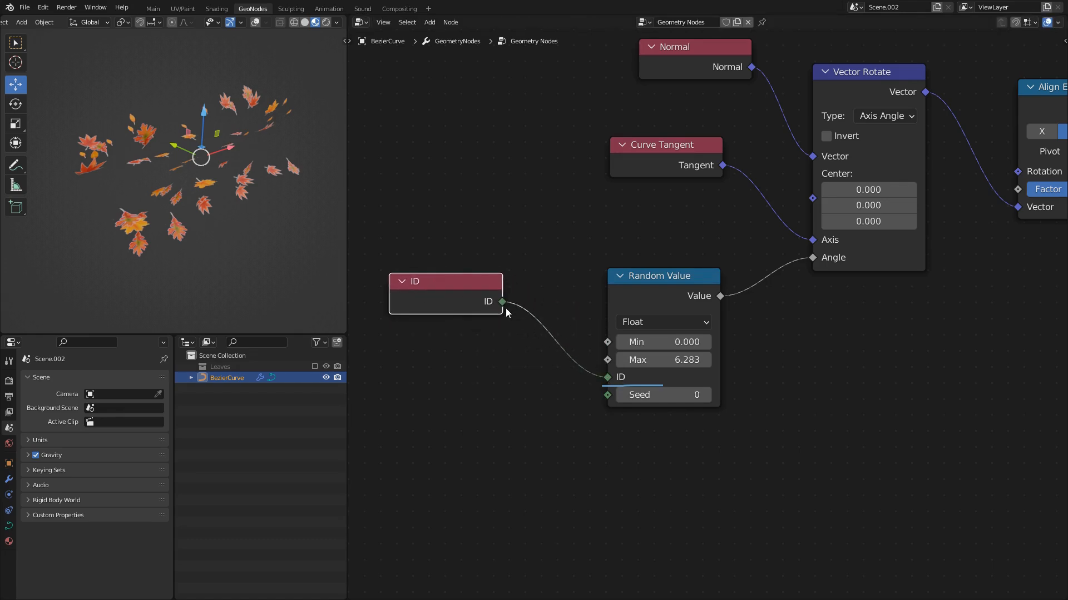
- Bring the viewport overlays back and examine the scattered leaves up close with the curve deselected
middle_click_drag(502, 316, 561, 308)
middle_click_drag(683, 364, 652, 351)
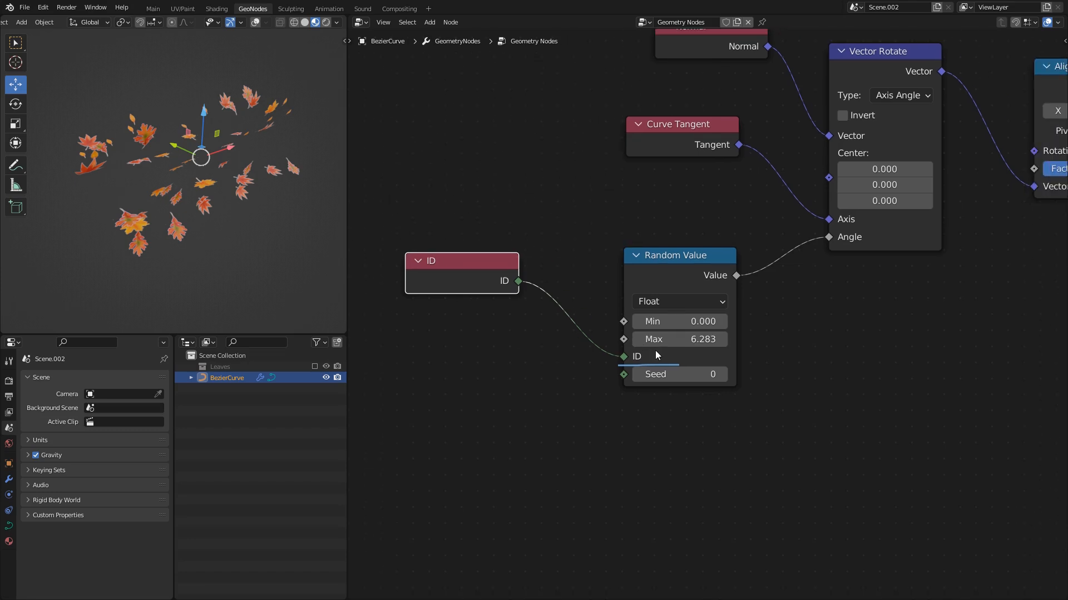
key("shift+alt+z")
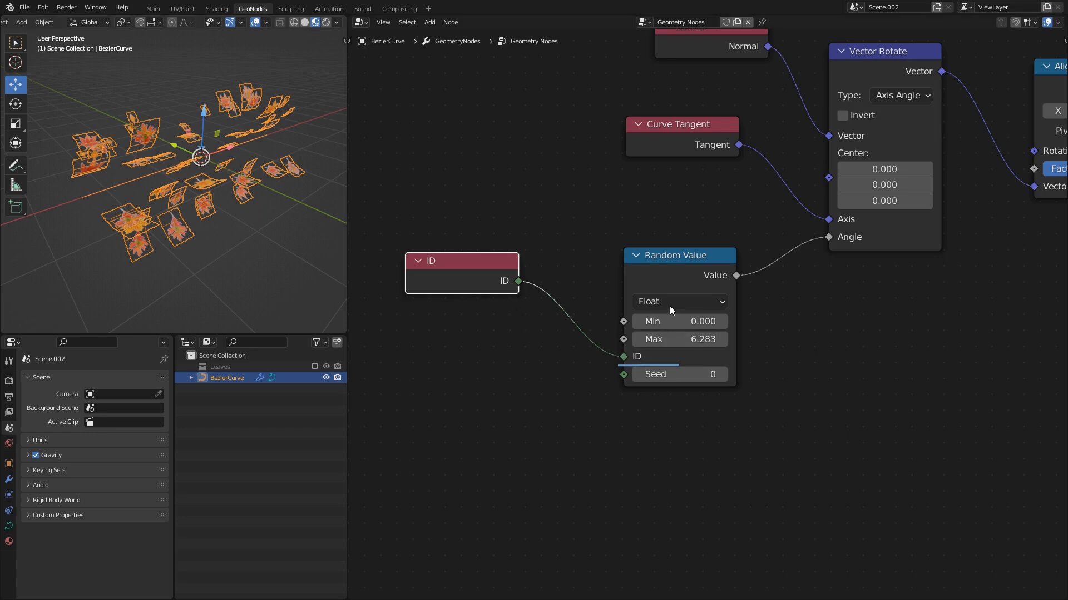
middle_click_drag(200, 222, 199, 248)
middle_click_drag(216, 186, 233, 226)
scroll(270, 211, "up", 2)
key("s")
left_click(250, 228)
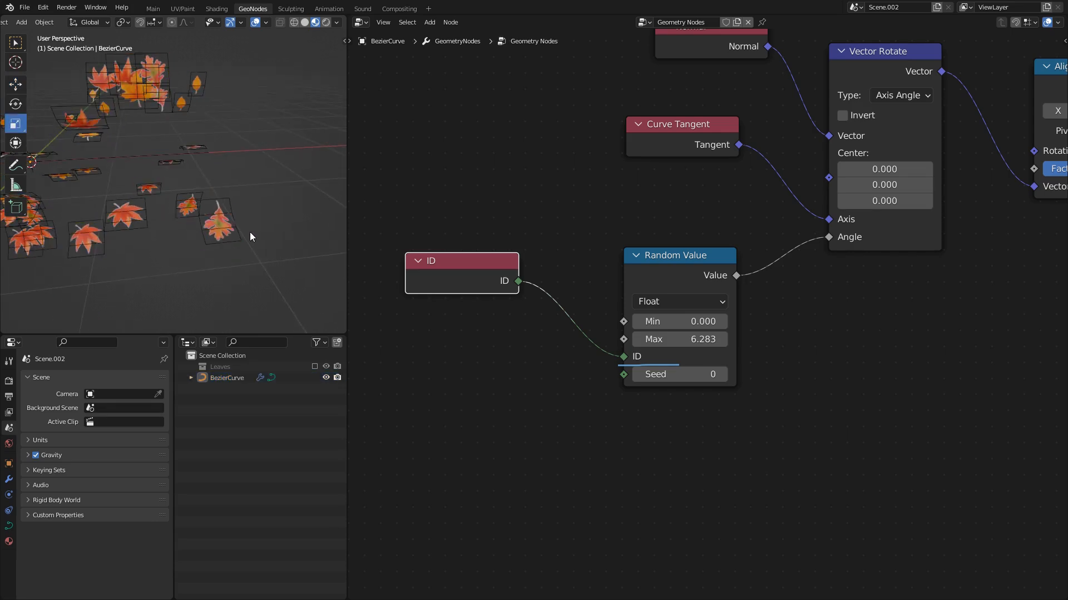
left_click(15, 164)
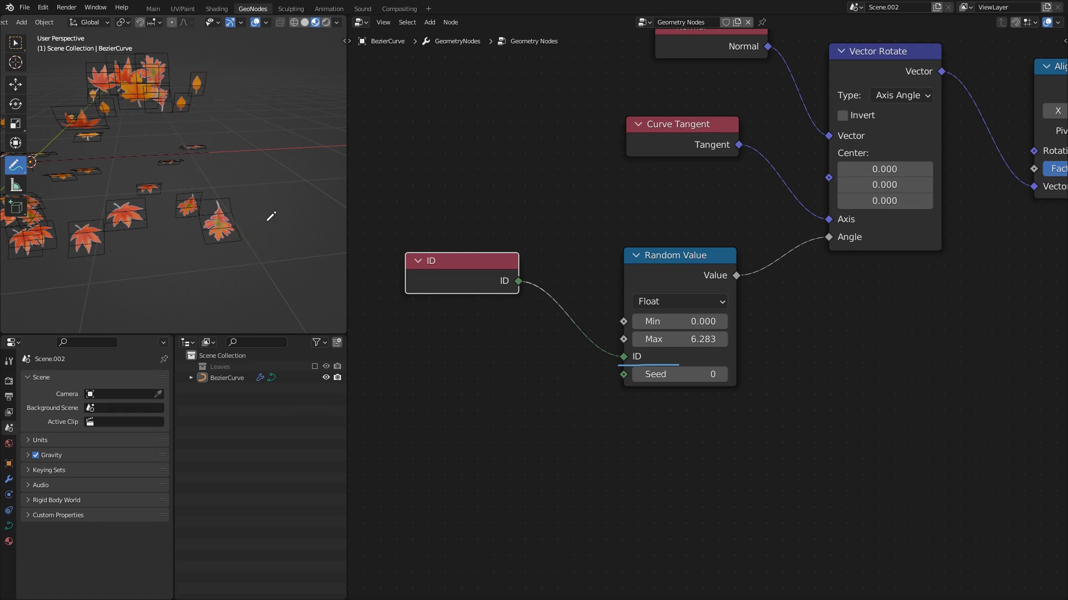
key("g")
- Move the ID node away and insert an Add math node between it and the Random Value node's ID input
mouse_move(484, 321)
middle_mouse_down()
mouse_move(596, 336)
mouse_move(621, 327)
middle_mouse_up()
left_click_drag(564, 266, 422, 238)
scroll(528, 315, "down", 3)
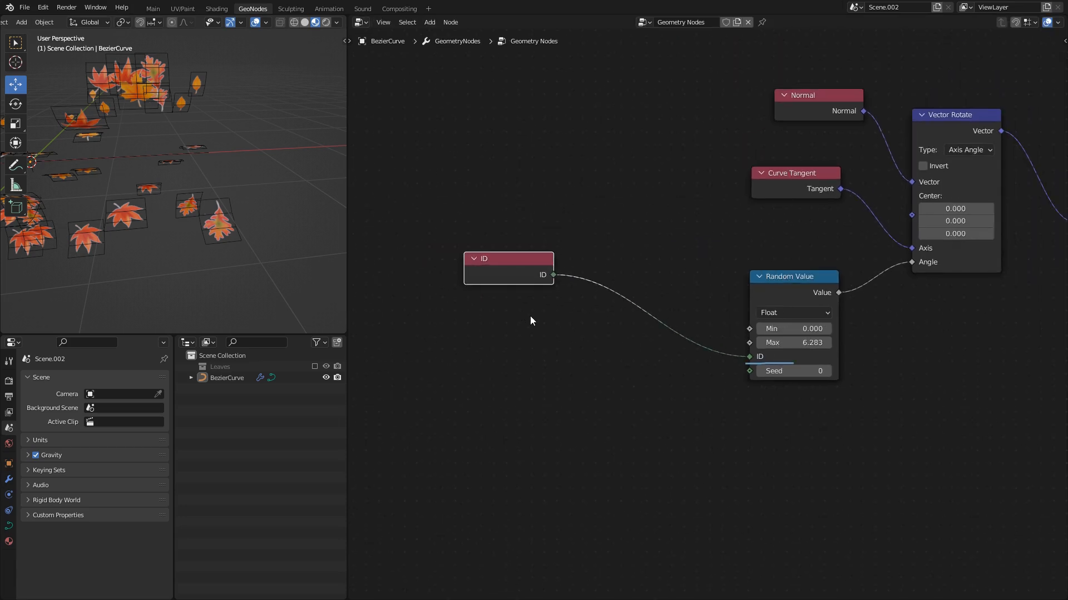
key("shift+a")
type("mat")
left_click(557, 336)
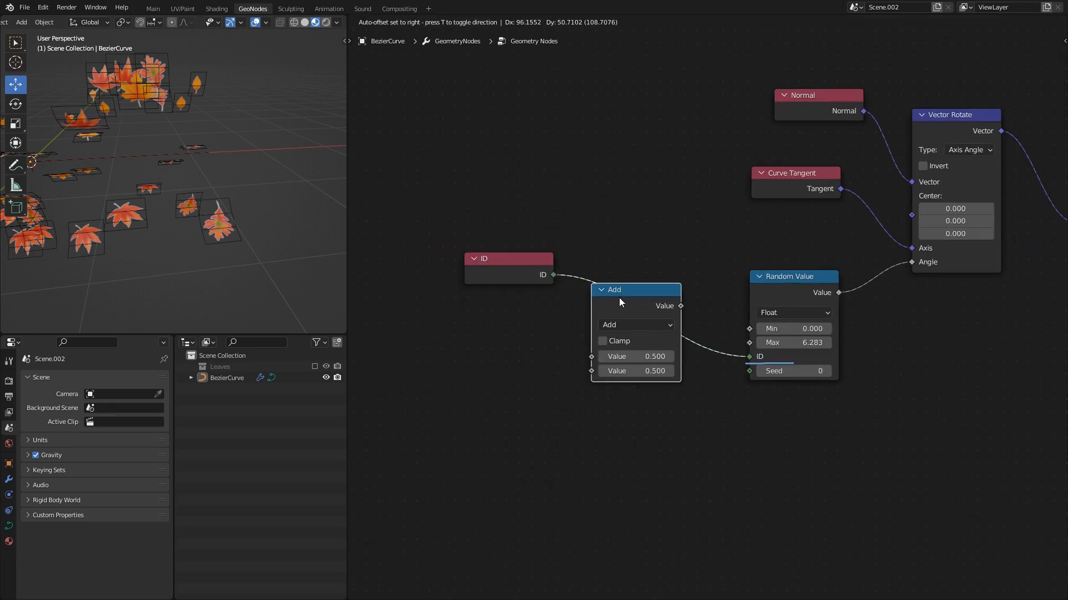
left_click(625, 325)
middle_click_drag(328, 261, 234, 177)
mouse_move(778, 277)
left_mouse_down()
mouse_move(792, 267)
mouse_move(772, 285)
left_mouse_up()
middle_click_drag(199, 199, 269, 166)
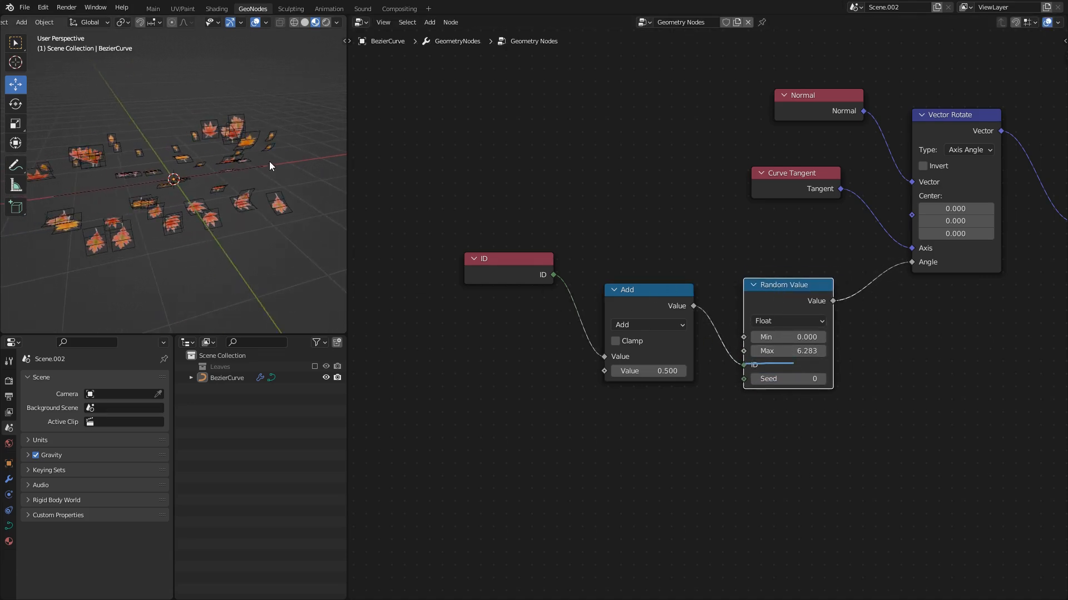
- Raise the Add node's second value to 20.8 and keep varying it to preview how the leaf rotations change
left_click_drag(651, 371, 743, 371)
scroll(157, 212, "up", 4)
middle_click_drag(159, 168, 264, 189, "shift")
left_click_drag(667, 371, 737, 371)
middle_click_drag(278, 254, 160, 271)
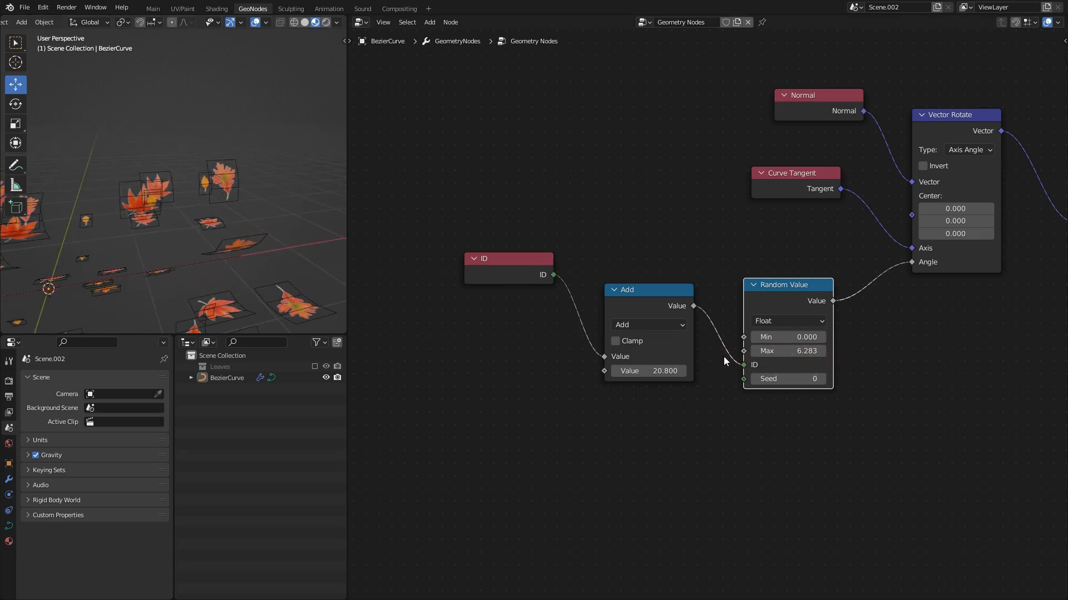
middle_click_drag(221, 227, 231, 222)
scroll(239, 226, "up", 2)
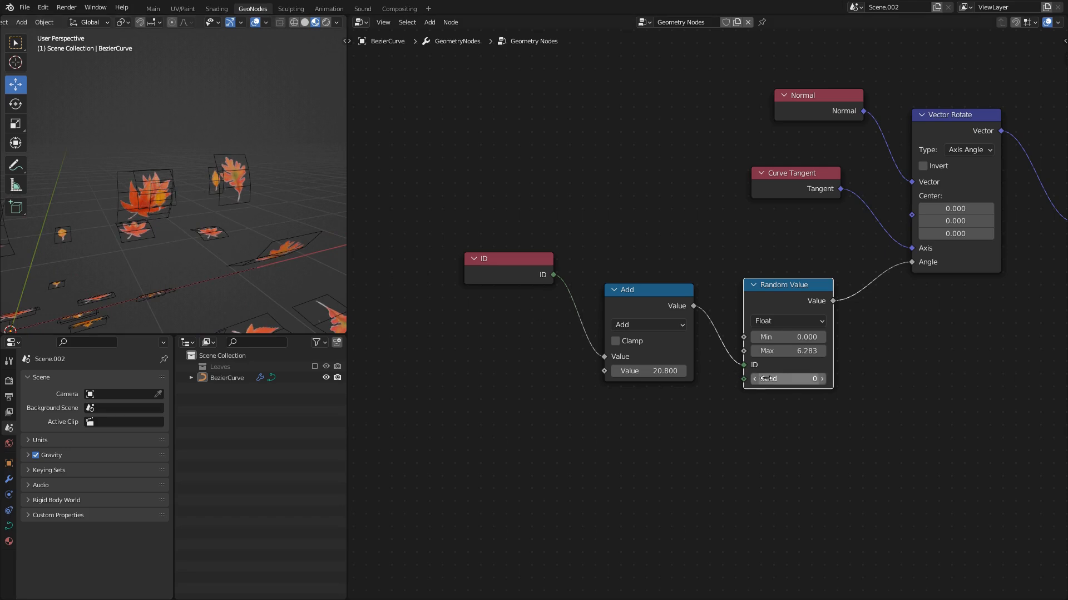
mouse_move(668, 370)
left_mouse_down()
mouse_move(742, 371)
mouse_move(732, 371)
left_mouse_up()
- Move the ID and Add nodes together up and left, away from the Random Value node driving the angle
middle_click_drag(878, 315, 712, 392)
scroll(556, 345, "down", 6)
left_click_drag(477, 286, 589, 410)
left_click_drag(540, 348, 475, 278)
left_click(548, 271)
middle_click_drag(591, 267, 557, 357)
- Expand the integer Random Value node feeding Instance Index, move it up, and connect the Add result to its ID input
left_click(813, 294)
key("h")
left_click_drag(817, 292, 813, 271)
left_click_drag(495, 378, 790, 321)
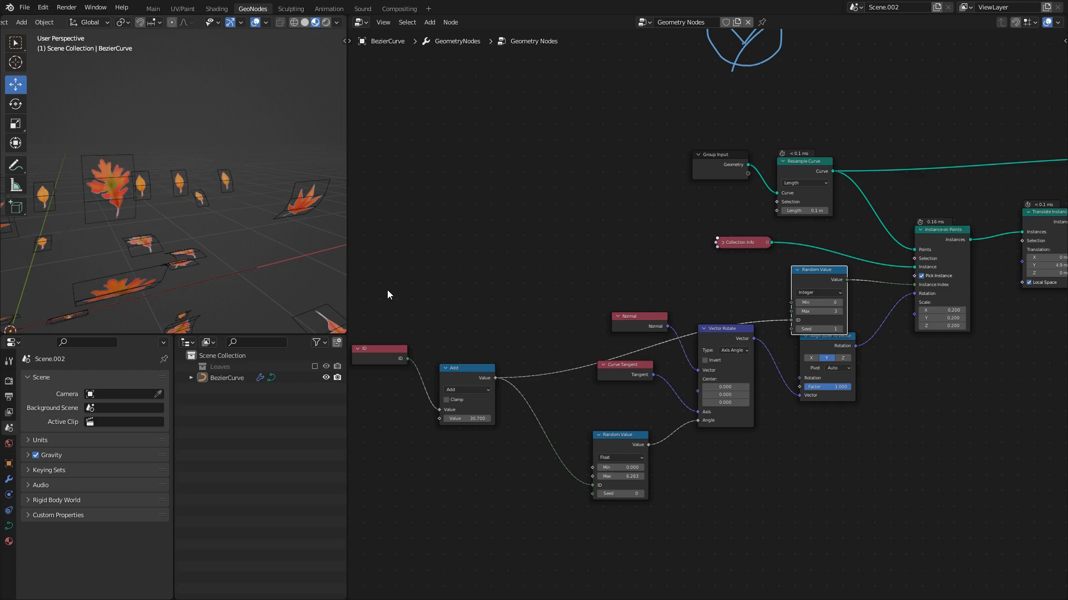
- Set the Add node's second value to 62.5 so both the leaf choice and rotation are offset
scroll(275, 172, "down", 4)
middle_click_drag(507, 392, 645, 342)
scroll(645, 342, "up", 2)
left_click_drag(560, 395, 737, 395)
scroll(520, 434, "down", 3)
middle_click_drag(520, 434, 606, 372)
scroll(545, 366, "up", 1)
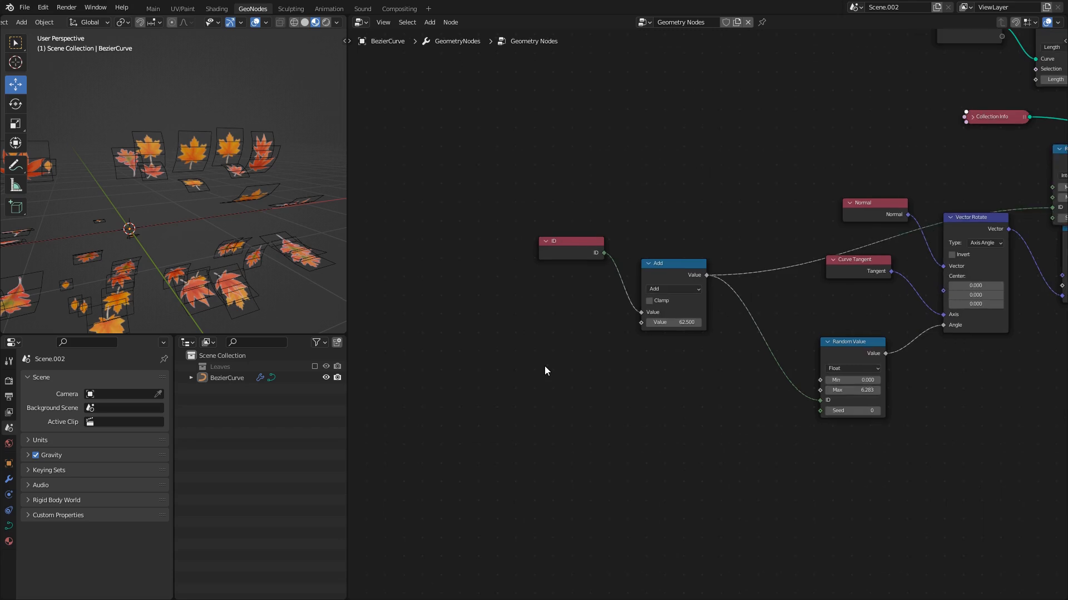
- Add a Scene Time node and place it below and to the left of the ID node
left_click(545, 366)
key("shift+a")
left_click(545, 366)
type("scene")
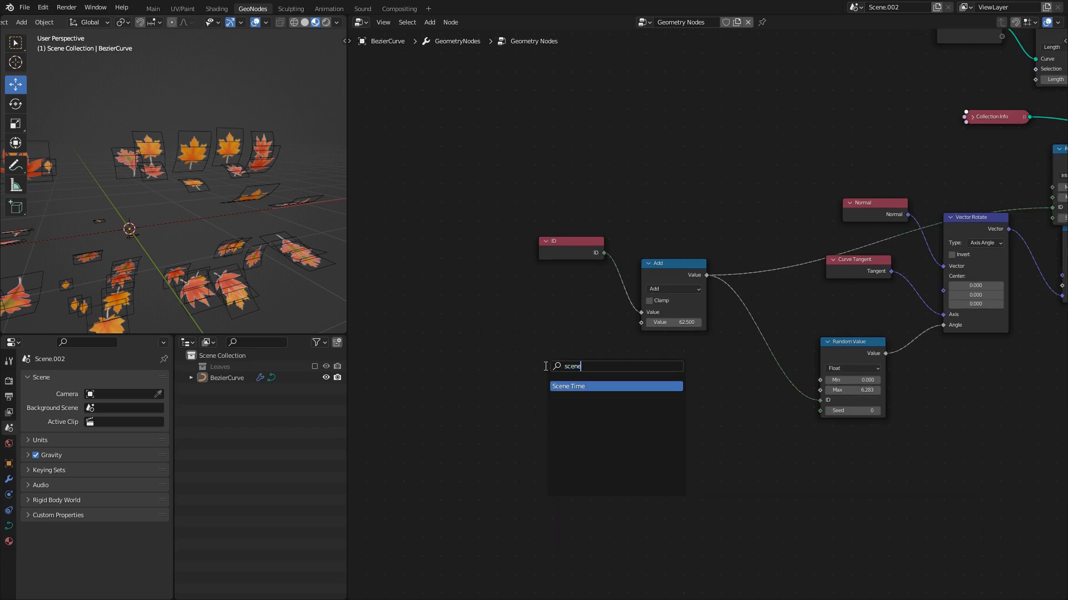
left_click(572, 383)
left_click(465, 351)
scroll(487, 356, "up", 2)
middle_click_drag(492, 356, 587, 359)
left_click_drag(535, 350, 526, 348)
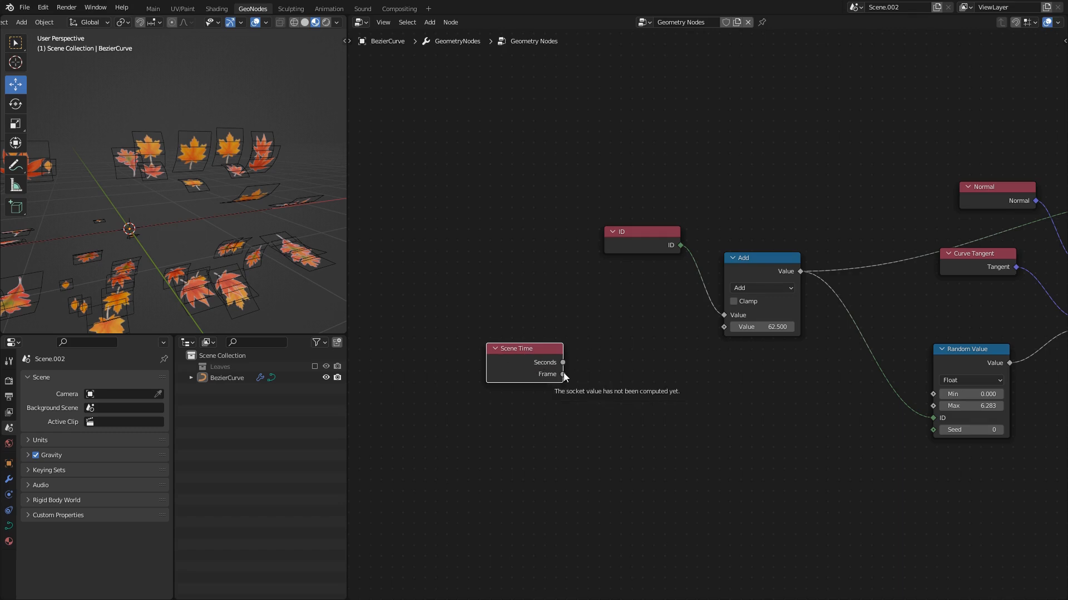
left_click_drag(529, 350, 514, 355)
scroll(536, 381, "up", 2)
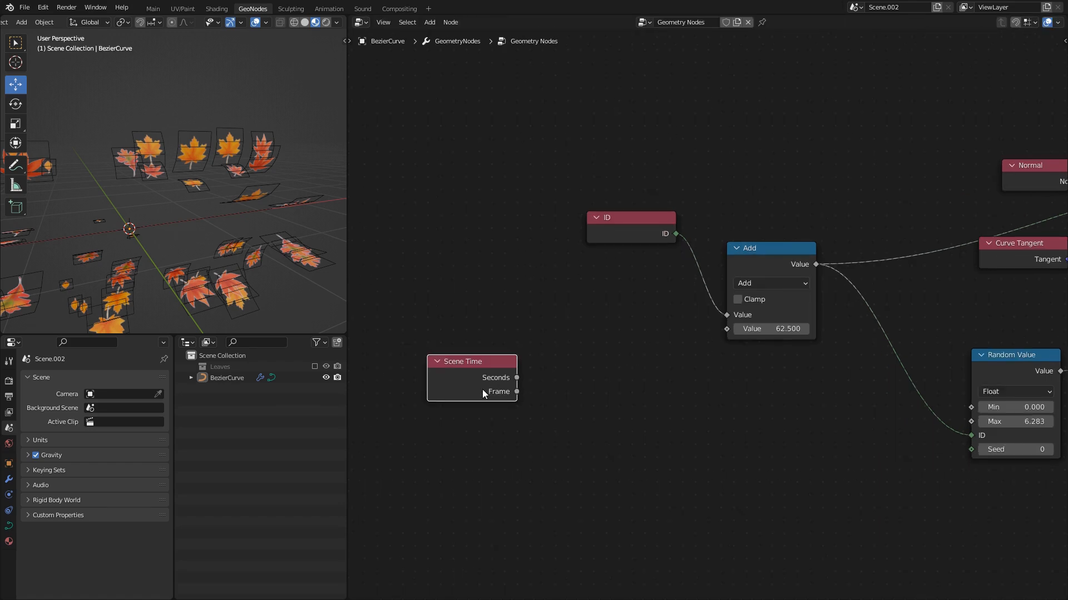
- Add a Math node set to Ceil, feed Scene Time's Seconds into it, and move Scene Time farther down and left of it
key("shift+a")
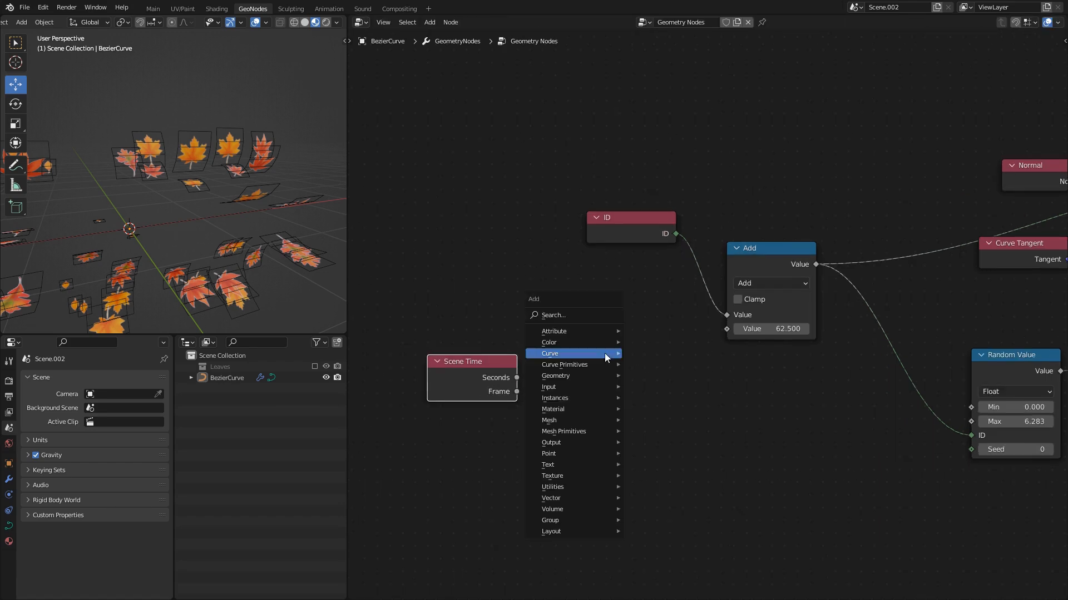
type("math")
key("Return")
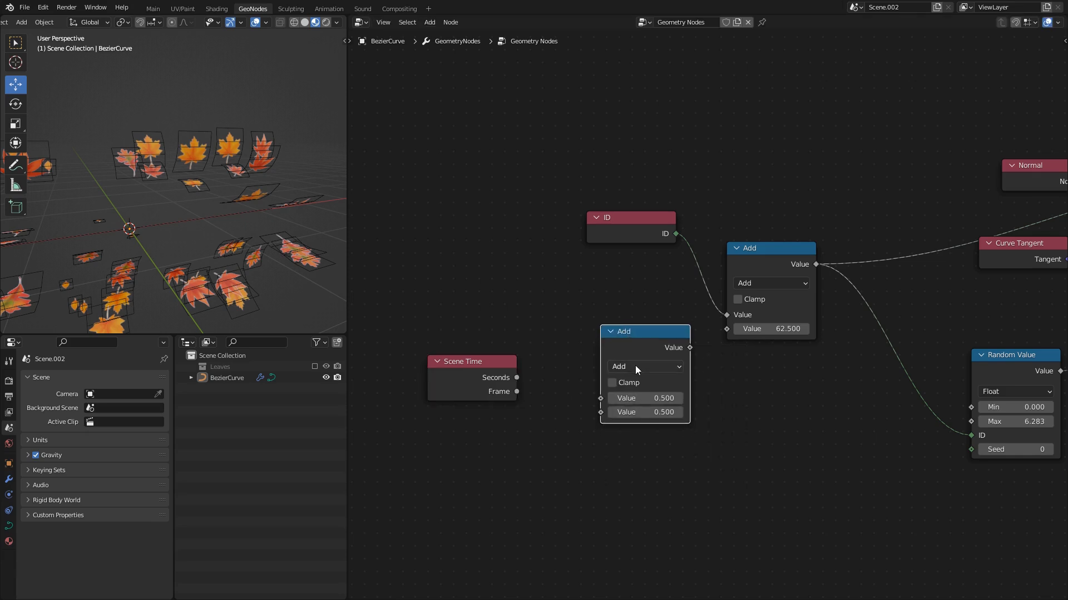
left_click(635, 366)
left_click(635, 366)
left_click(478, 426)
left_click_drag(482, 403, 447, 444)
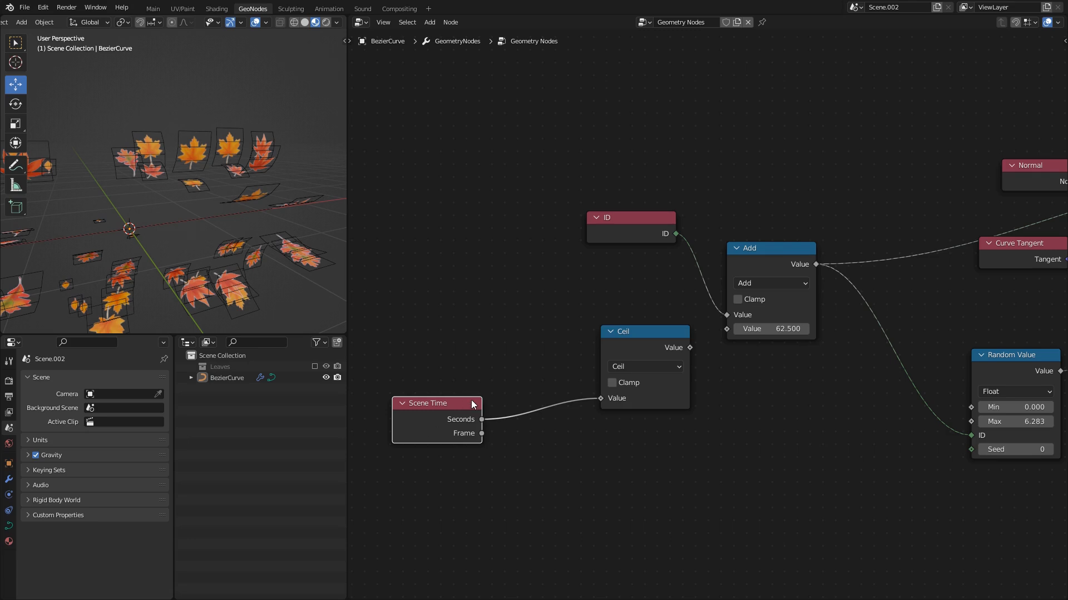
left_click_drag(470, 406, 460, 397)
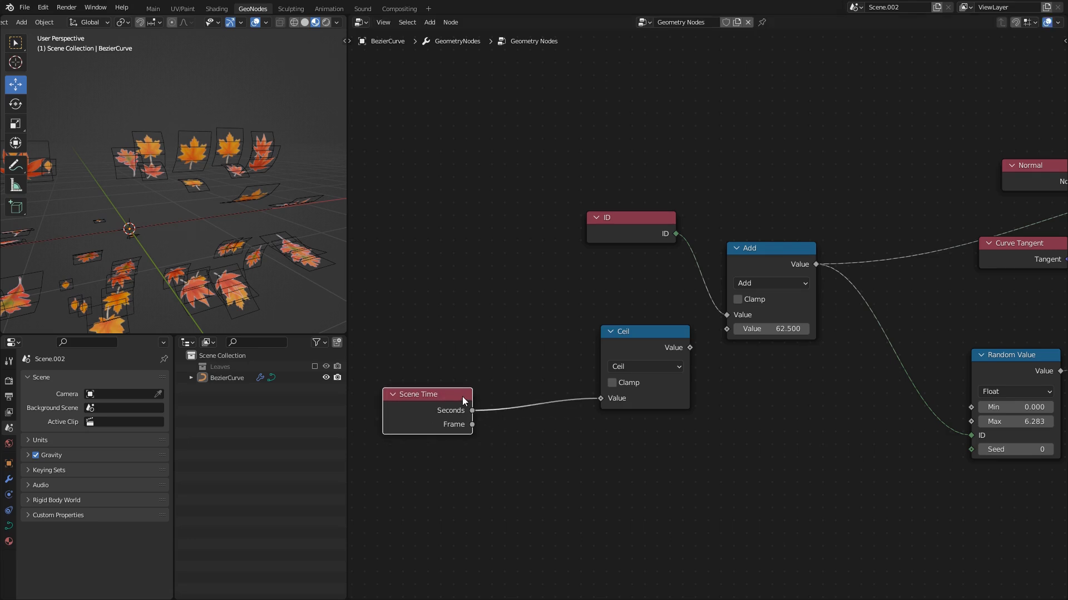
- Connect the Ceil result to the Add node's second value and play the animation to check the leaf changes
middle_click_drag(575, 309, 500, 341)
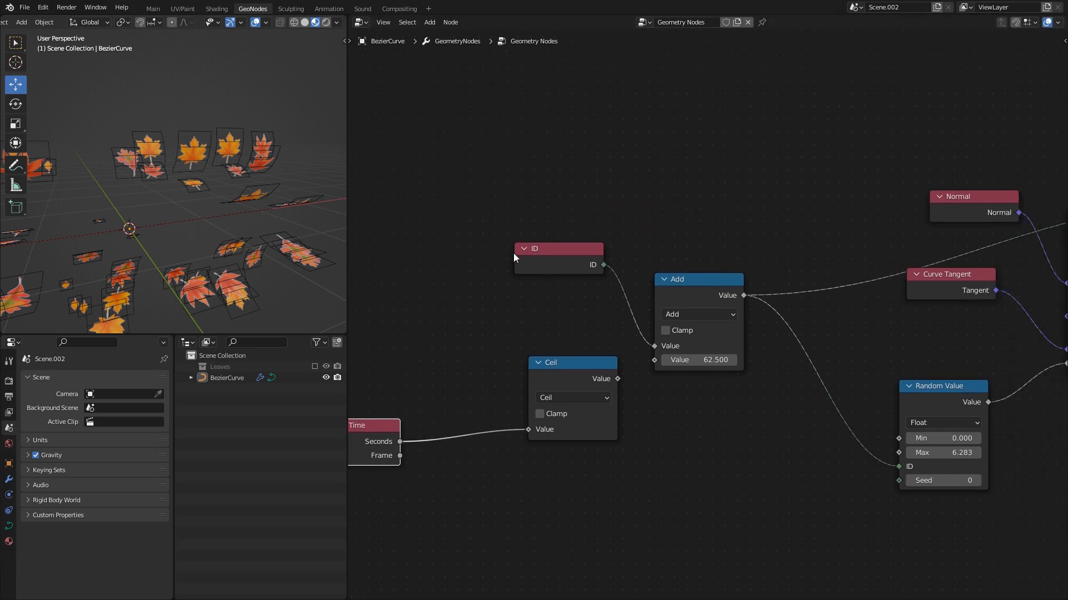
left_click_drag(511, 248, 508, 254)
middle_click_drag(563, 361, 660, 325)
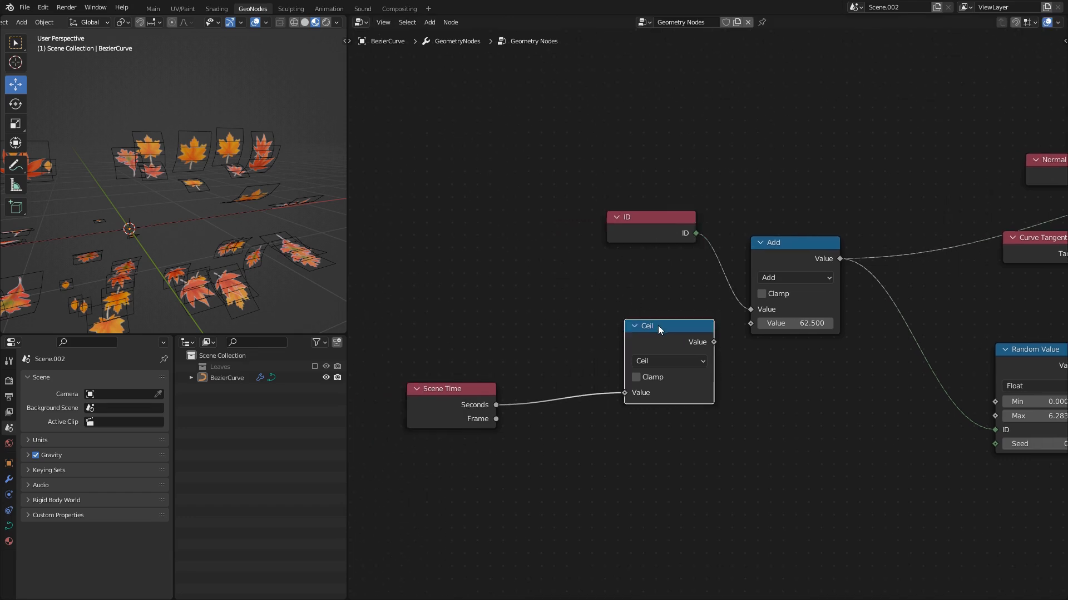
left_click_drag(625, 327, 611, 331)
left_click_drag(478, 389, 466, 400)
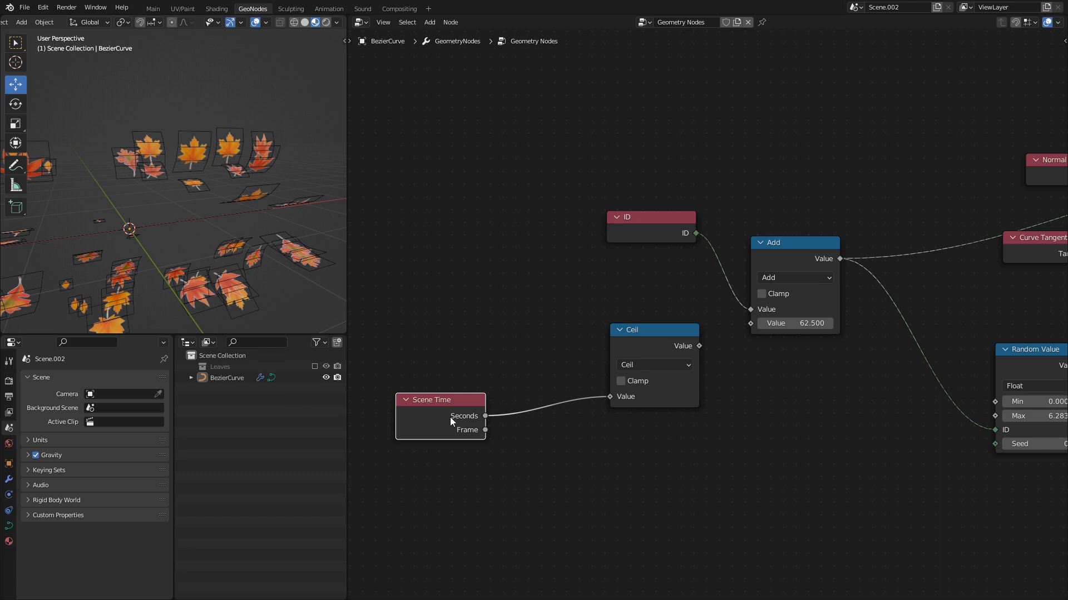
left_click_drag(698, 339, 751, 323)
scroll(476, 336, "left", 3)
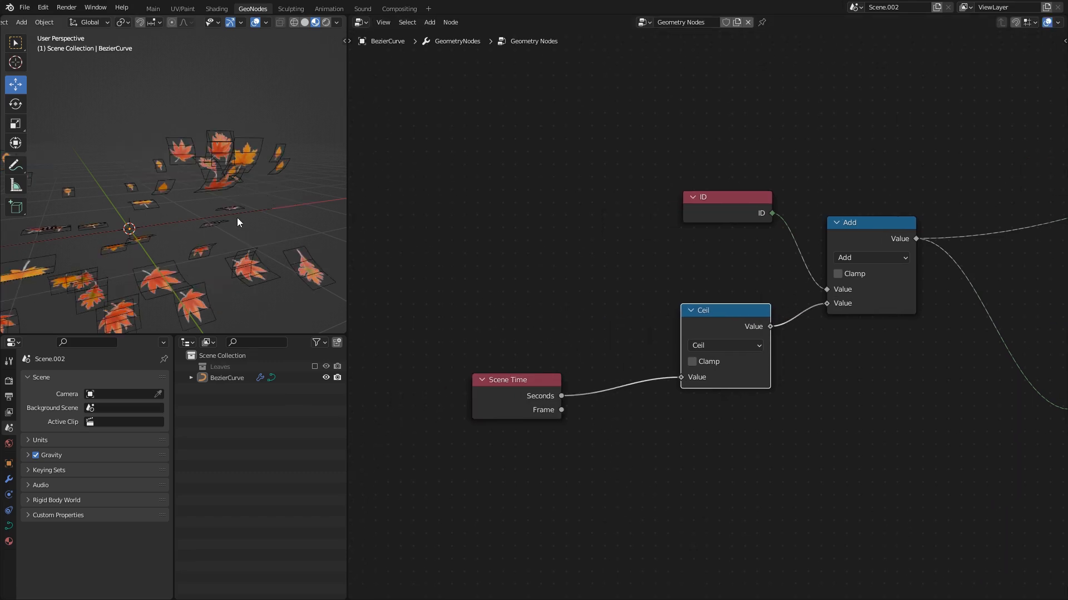
key("space")
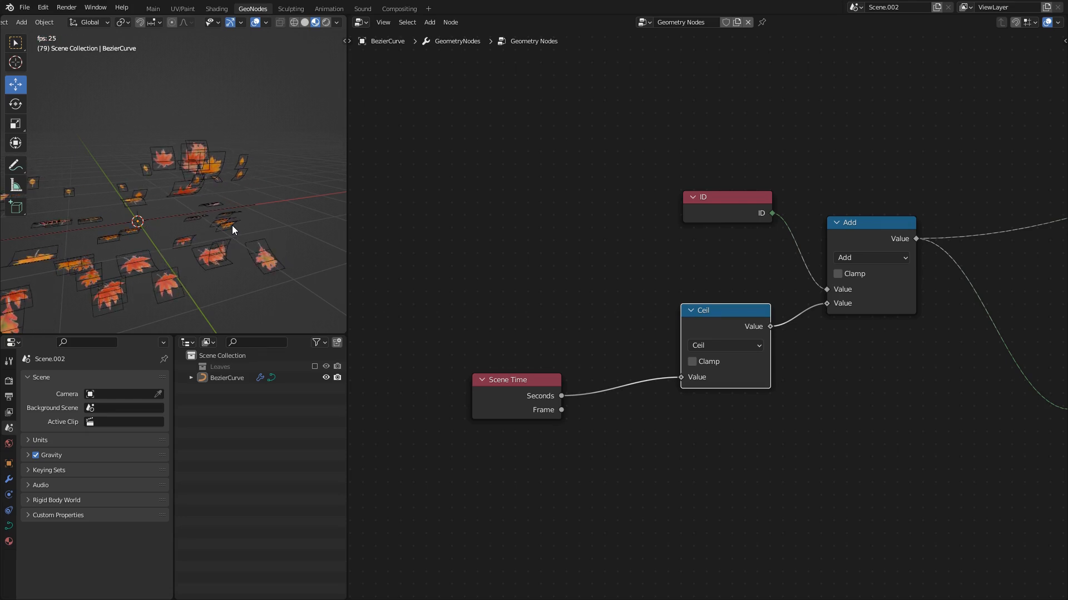
key("Escape")
- Move Scene Time away from Ceil and insert a duplicated Math node set to Multiply between them
left_click_drag(535, 412, 584, 445)
key("g")
left_click(481, 448)
left_click(718, 315)
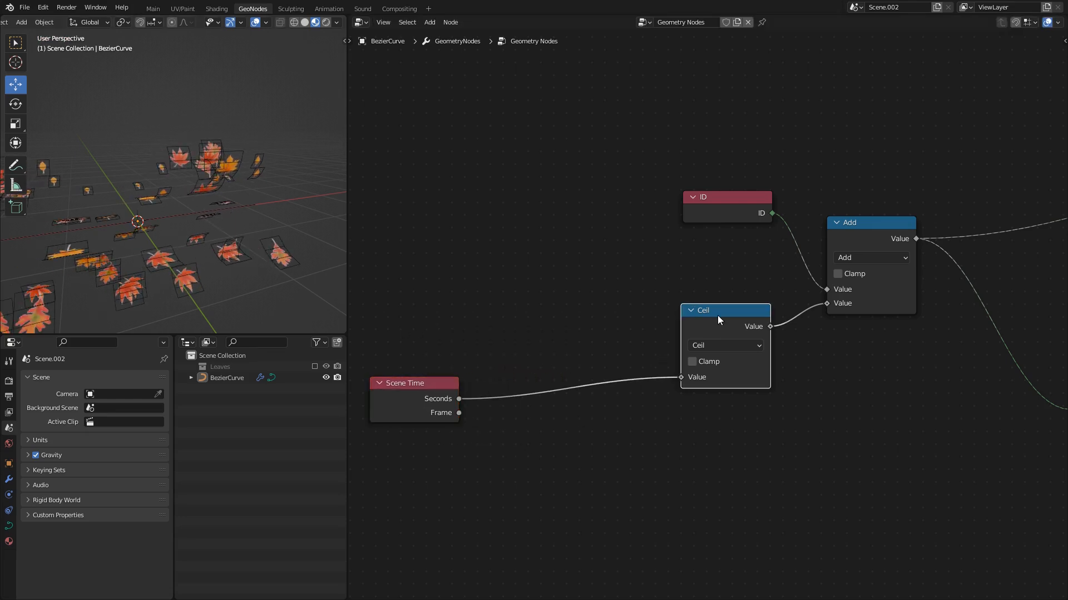
key("shift+d")
left_click(587, 359)
left_click(589, 387)
left_click(590, 453)
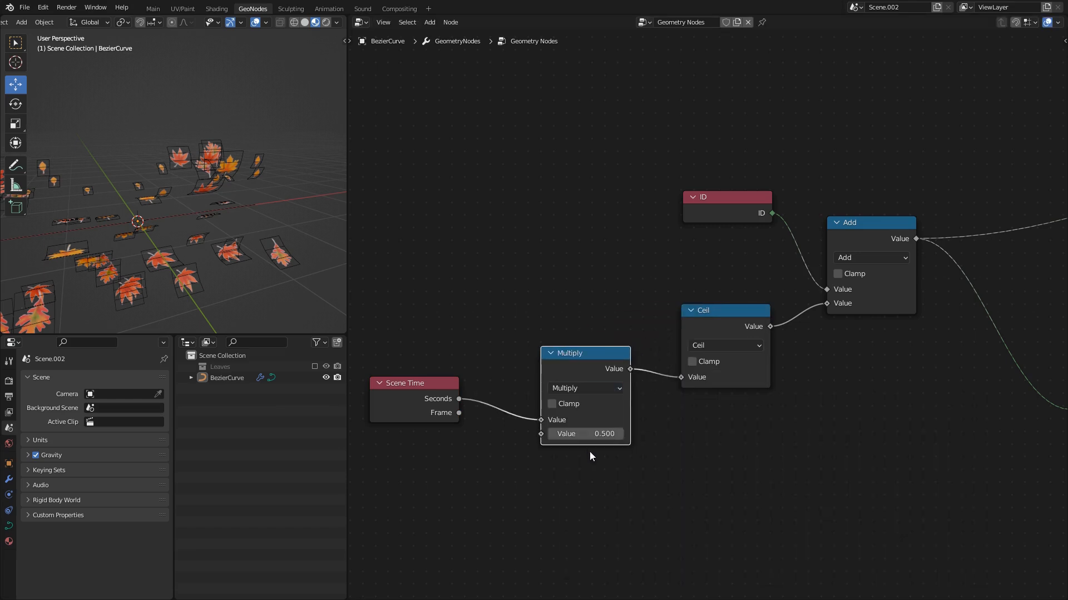
- Set the Multiply node's second value to 30 and play the animation while viewing the leaves from other angles
left_click(588, 434)
type("30")
key("Return")
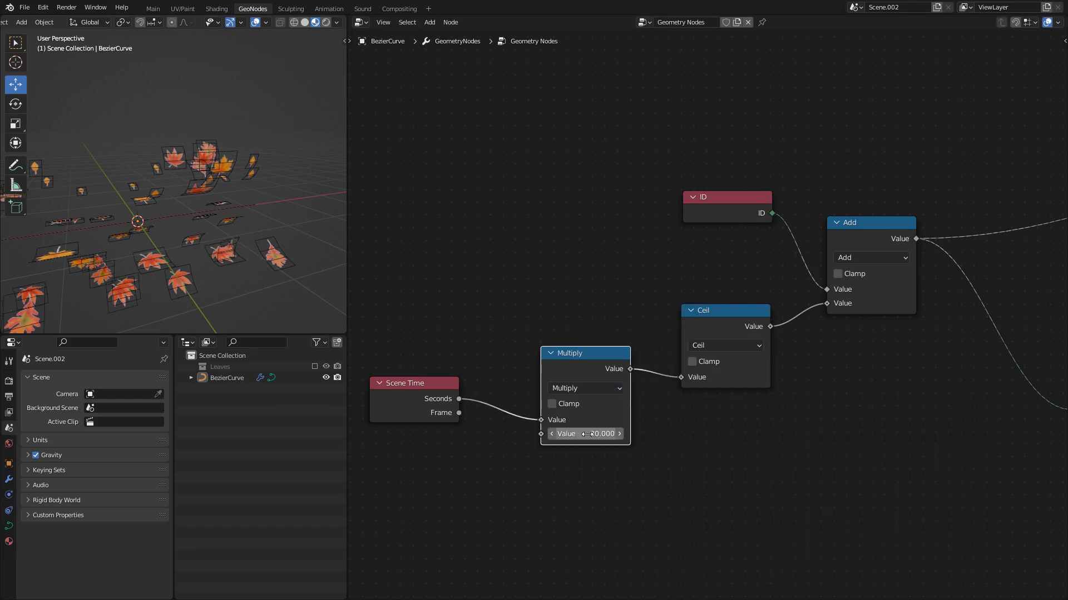
key("space")
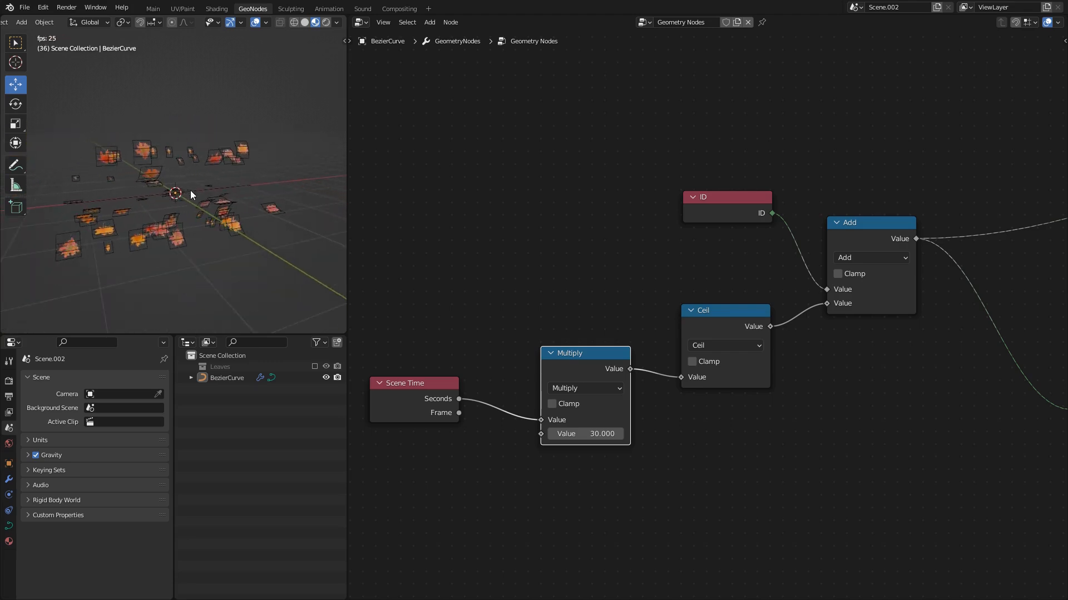
middle_click_drag(192, 190, 236, 187)
key("space")
key("space")
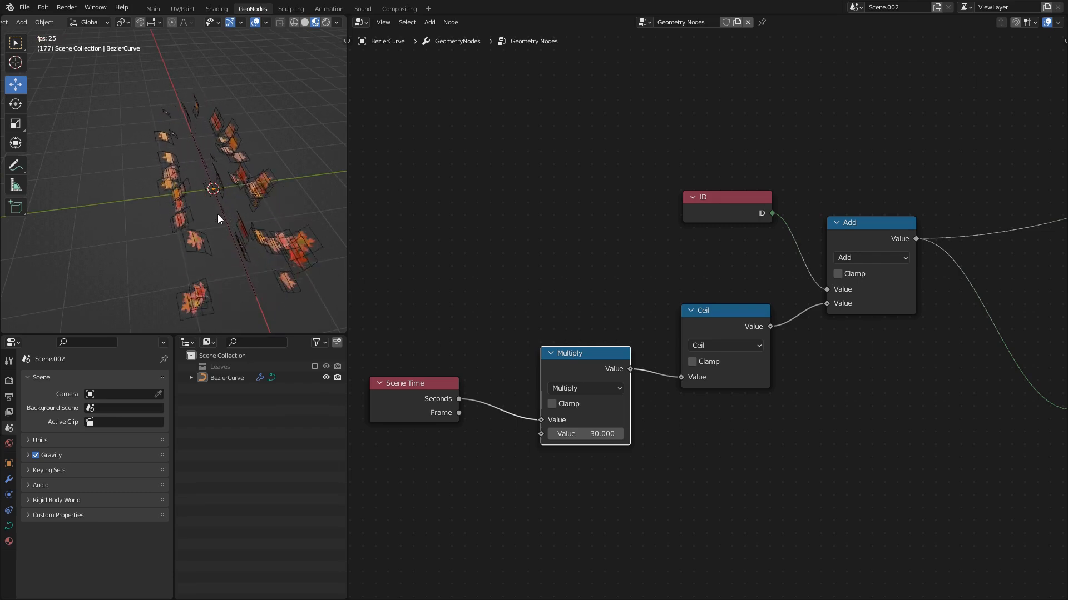
- Stop the playback and delete the float Random Value node that drives the Vector Rotate angle
middle_click_drag(943, 328, 538, 269)
left_click_drag(715, 270, 725, 266)
middle_click_drag(249, 190, 179, 167)
key("space")
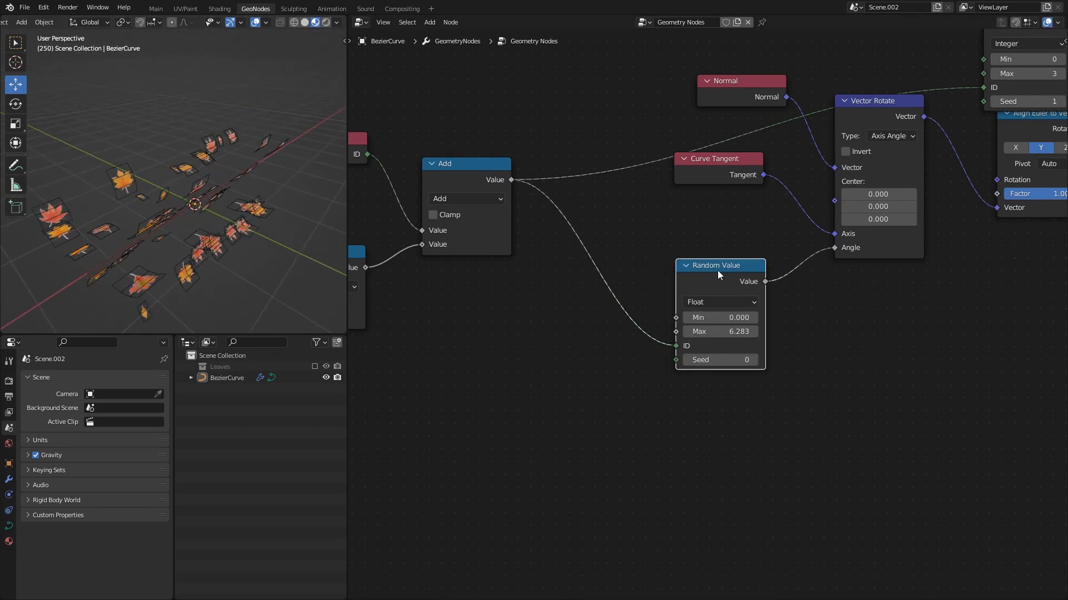
key("x")
- Add a Noise Texture node set to 4D and connect the Add result to its W input
key("shift+a")
type("noix")
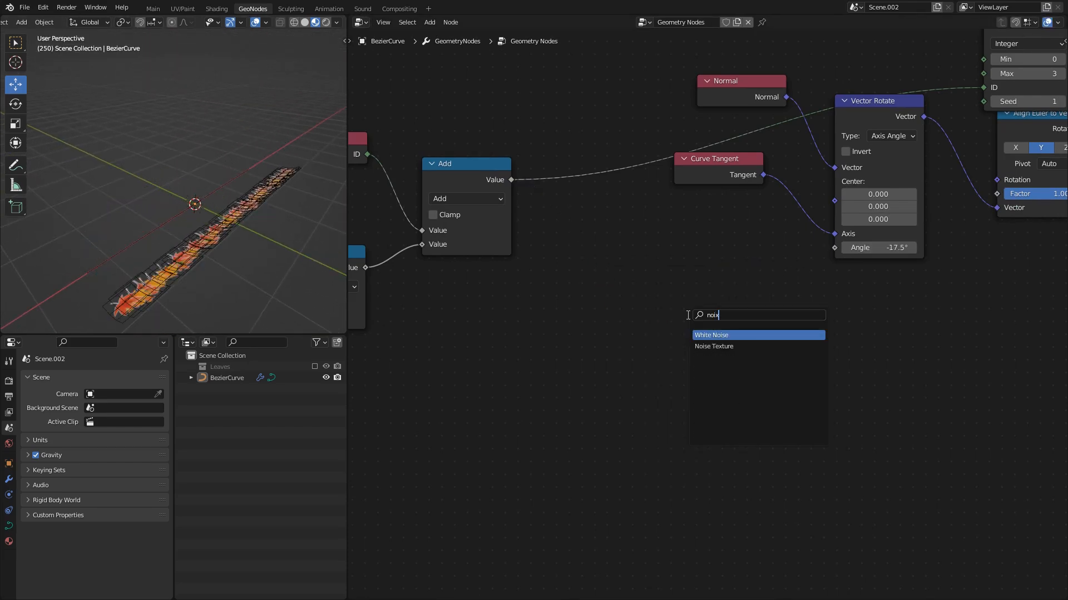
left_click(716, 346)
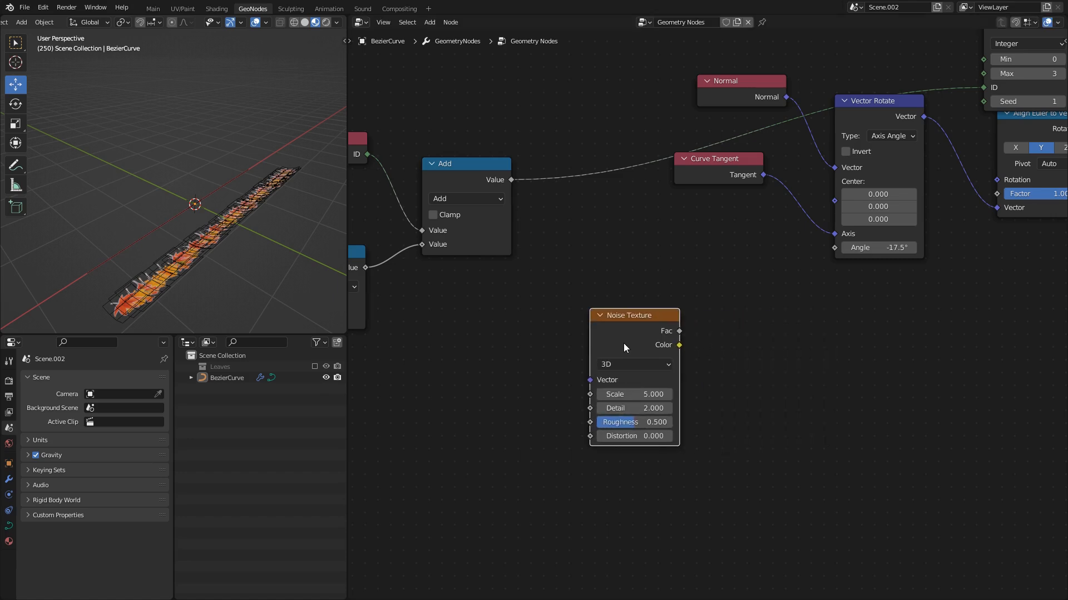
middle_click_drag(237, 212, 194, 223)
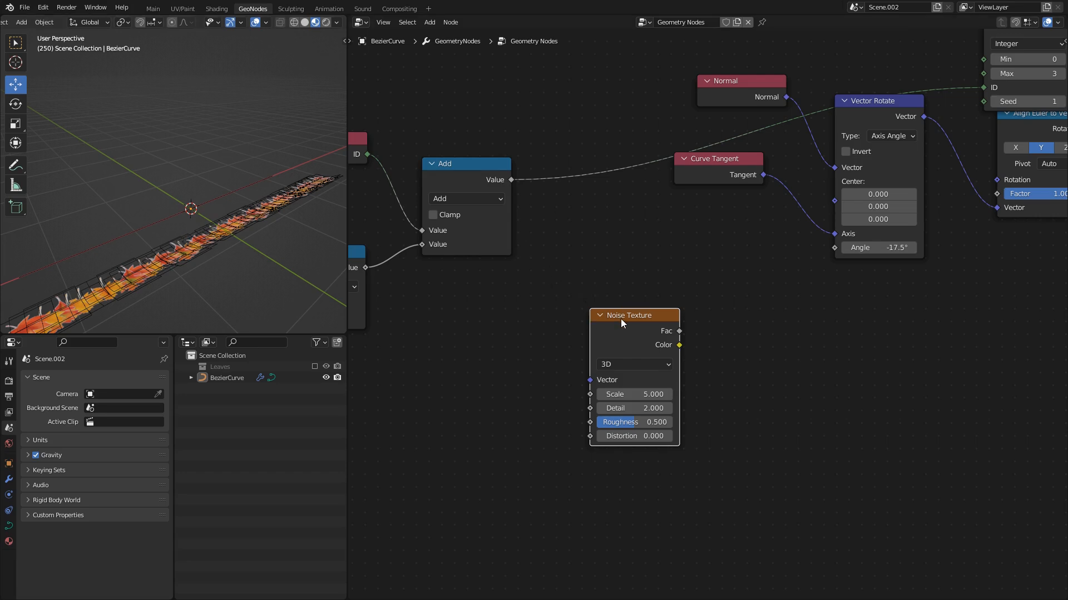
left_click(631, 361)
left_click(622, 419)
left_click_drag(608, 316, 608, 290)
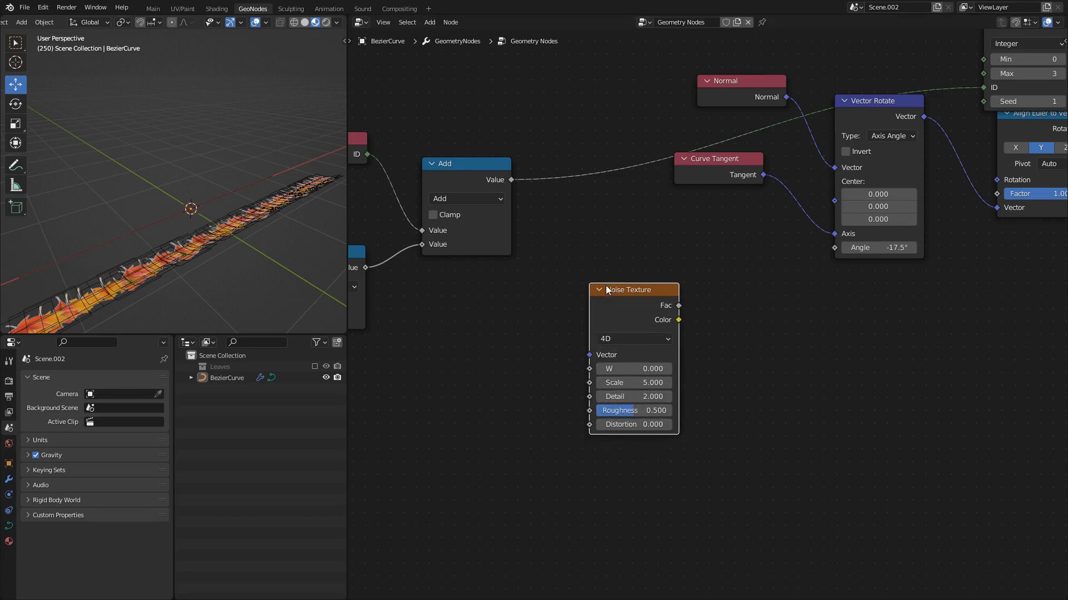
middle_click_drag(487, 189, 548, 198)
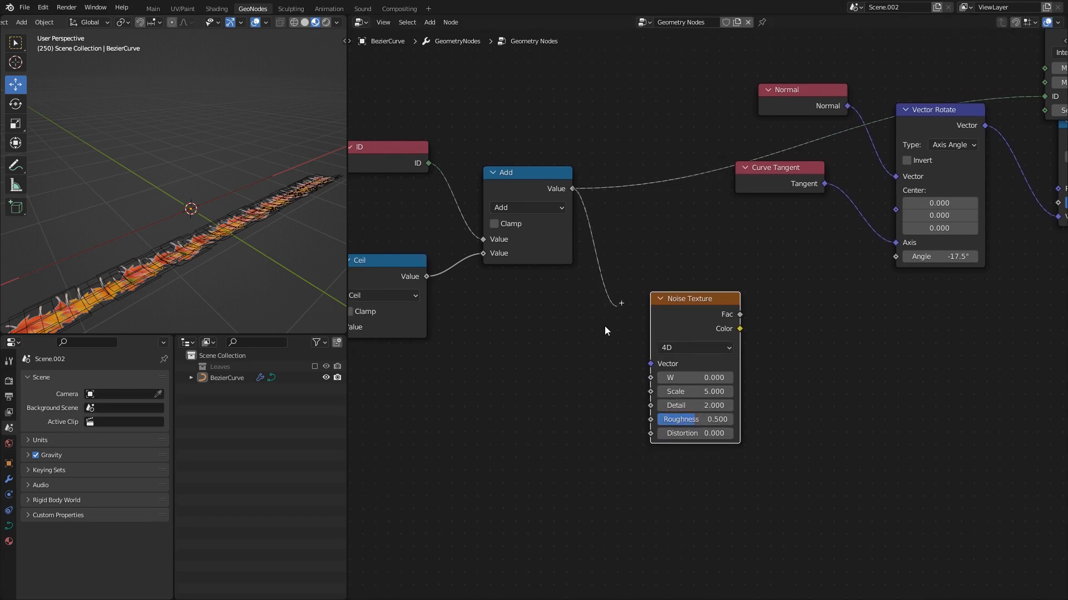
left_click_drag(647, 380, 649, 379)
- Move the Noise Texture and its upstream nodes together away from the Vector Rotate node to make room between them
middle_click_drag(770, 304, 694, 307)
scroll(693, 307, "down", 7)
scroll(417, 191, "down", 5)
left_click_drag(389, 198, 663, 367)
key("g")
left_click(598, 372)
left_click(662, 328)
scroll(823, 167, "up", 7)
scroll(707, 300, "up", 1)
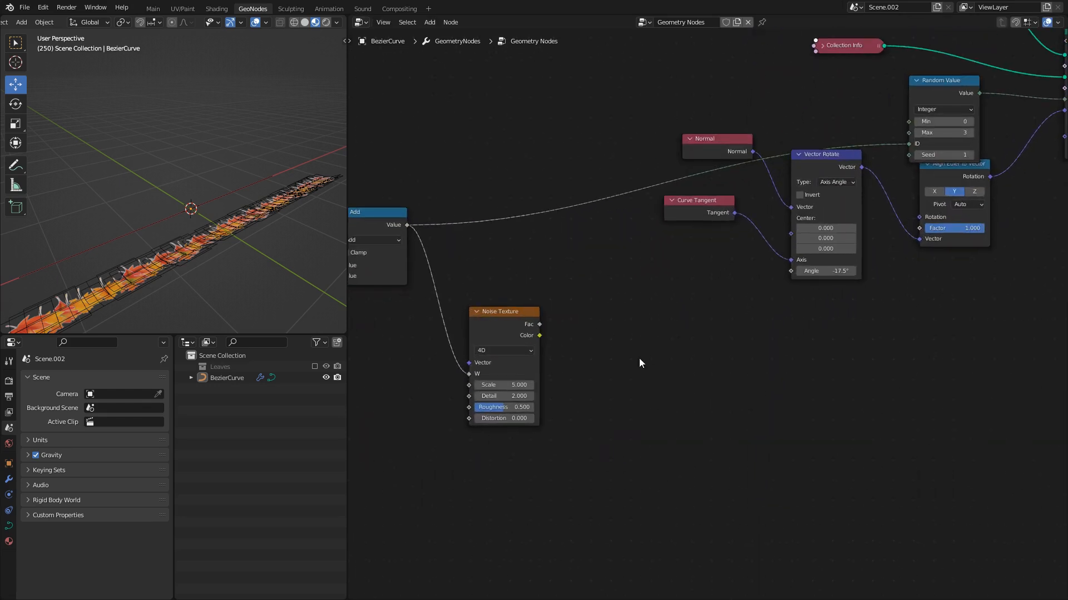
- Add a Math node after the Noise Texture and connect the noise's Fac to its first value
key("shift+a")
type("ath")
key("Return")
left_click(617, 316)
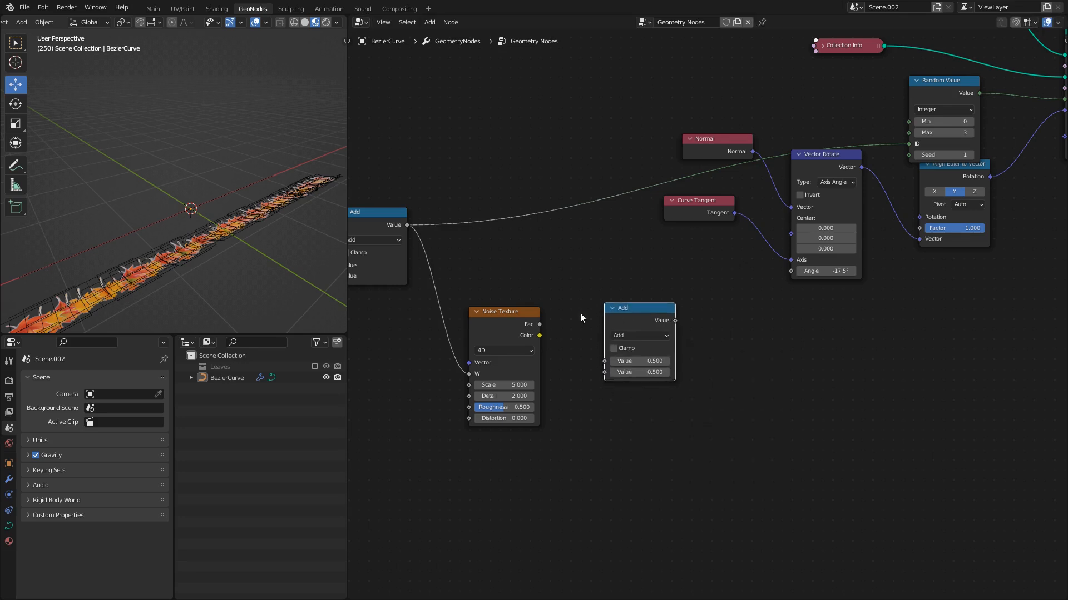
scroll(537, 325, "up", 2)
left_click_drag(515, 321, 518, 327)
left_click_drag(588, 375, 588, 371)
- Set the new Math node to Multiply, connect its result to Vector Rotate's Angle, and preview the animation
left_click(616, 339)
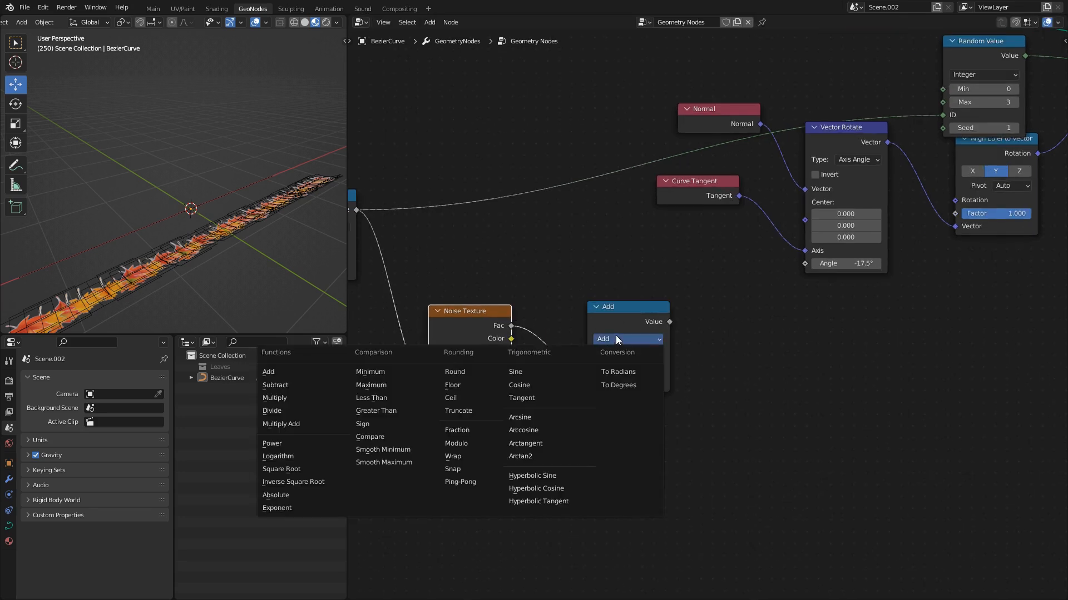
left_click(332, 397)
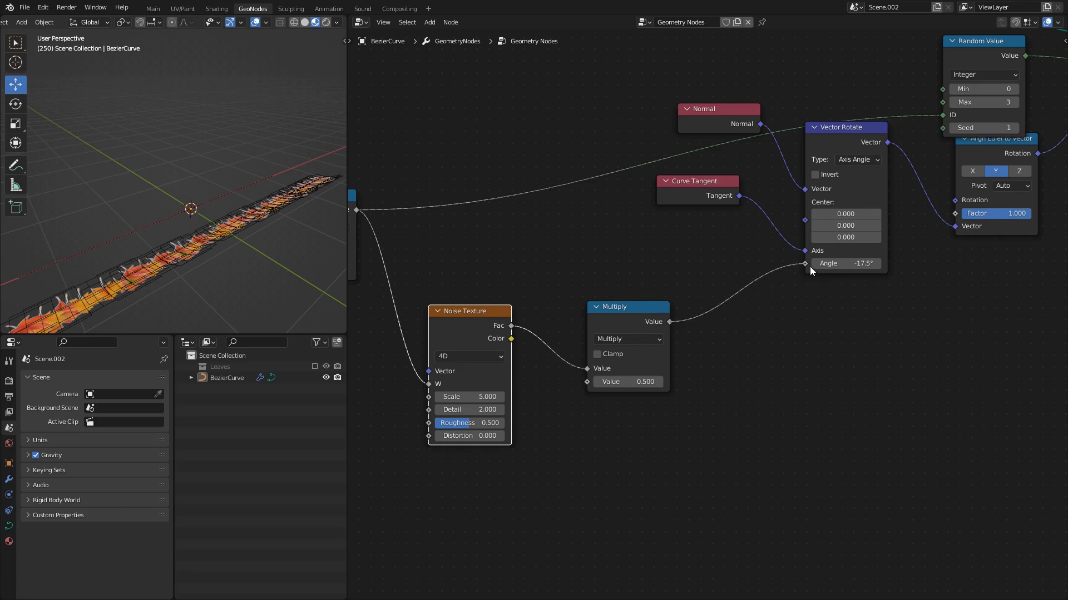
left_click_drag(814, 267, 807, 266)
middle_click_drag(250, 215, 275, 177)
key("space")
key("Escape")
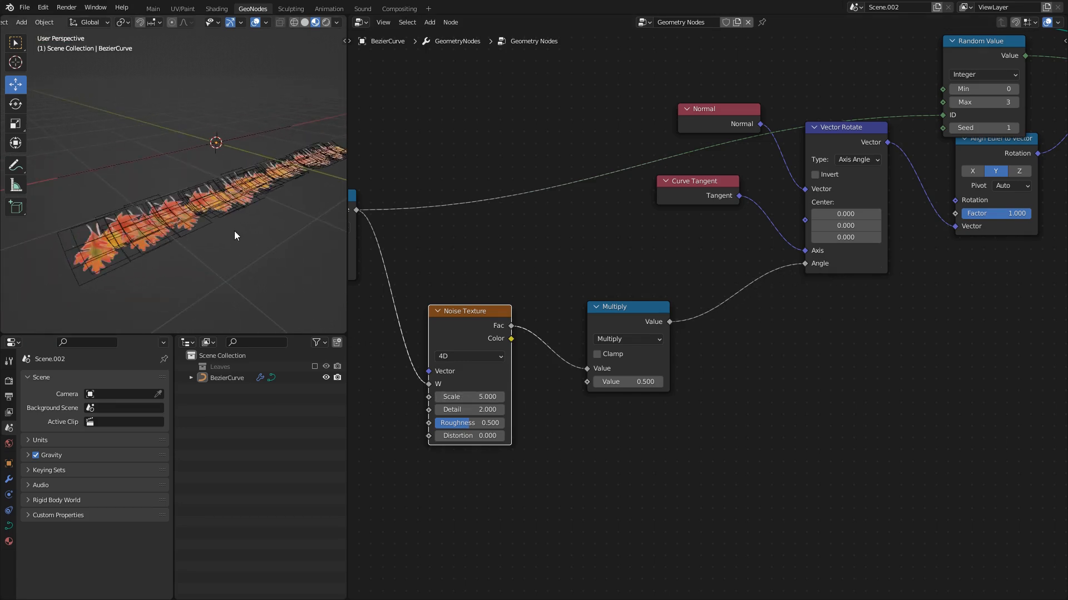
- Set the Noise Texture's Detail and Roughness to 0 and Scale to 0.1, and play the animation to check the rotation
left_click_drag(456, 410, 428, 410)
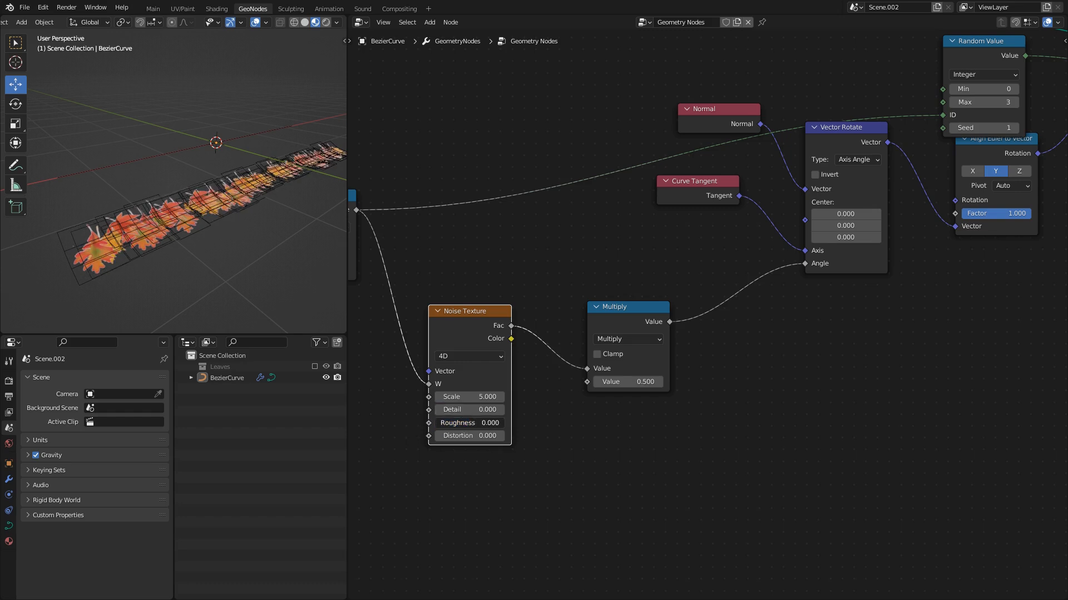
left_click(476, 396)
type("0.1")
key("Return")
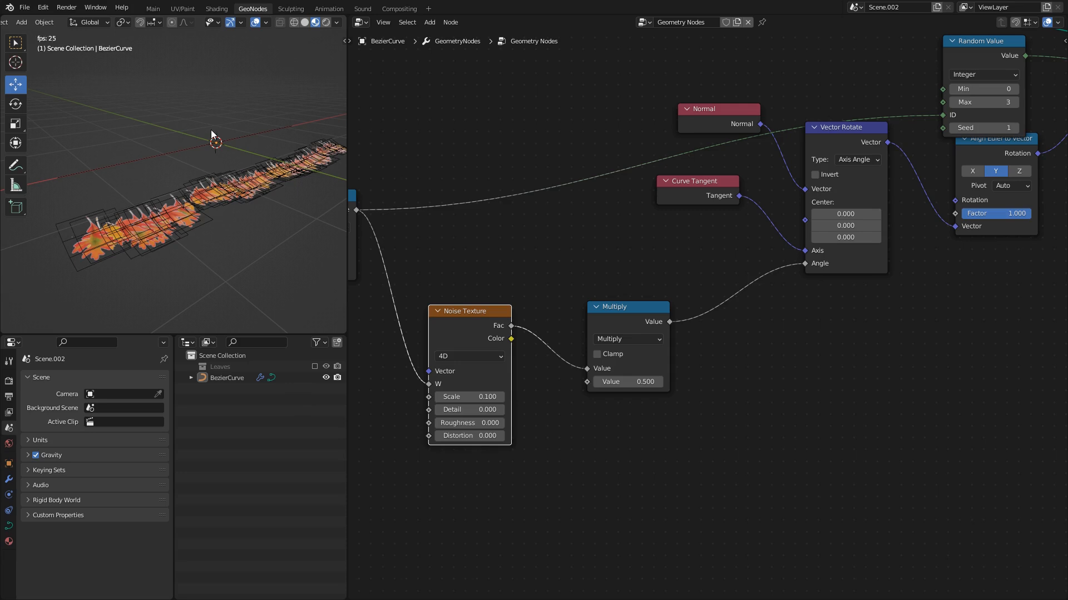
middle_click_drag(213, 129, 244, 137)
key("space")
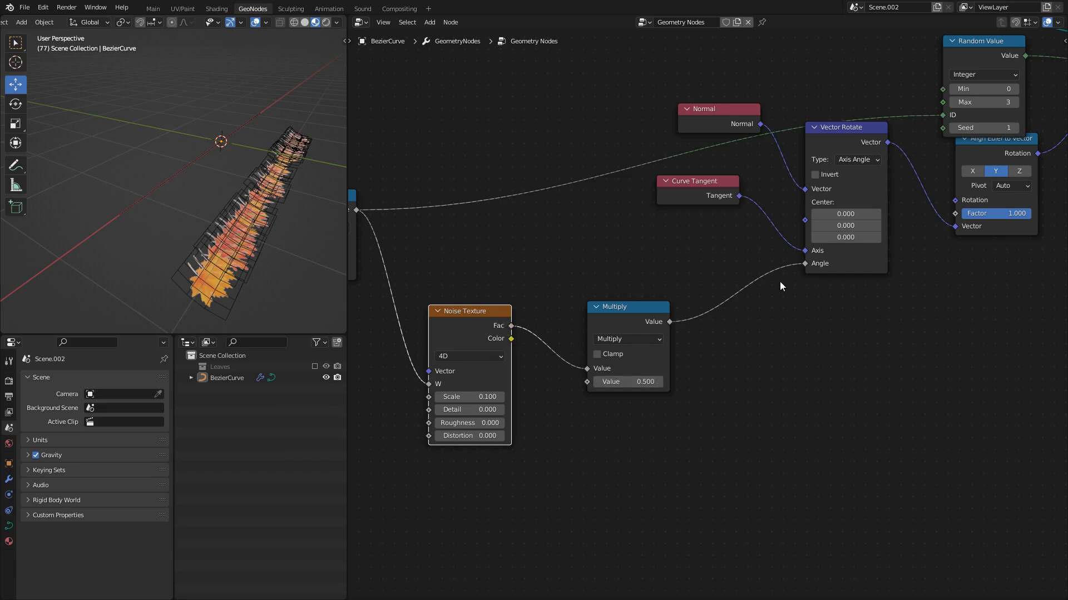
- Raise the second value of the Multiply node feeding the Angle to 14.6 and play the animation
left_click_drag(633, 391, 762, 391)
middle_click_drag(217, 197, 246, 127)
key("space")
- Examine the leaf motion in playback and frame by frame, checking it without overlays and at different distances
key("shift+alt+z")
key("shift+alt+z")
middle_click_drag(141, 176, 123, 115)
key("space")
scroll(171, 134, "up", 2)
key("Right")
key("Right")
key("Right")
key("space")
key("space")
scroll(117, 139, "up", 2)
scroll(206, 140, "down", 5)
key("shift+Left")
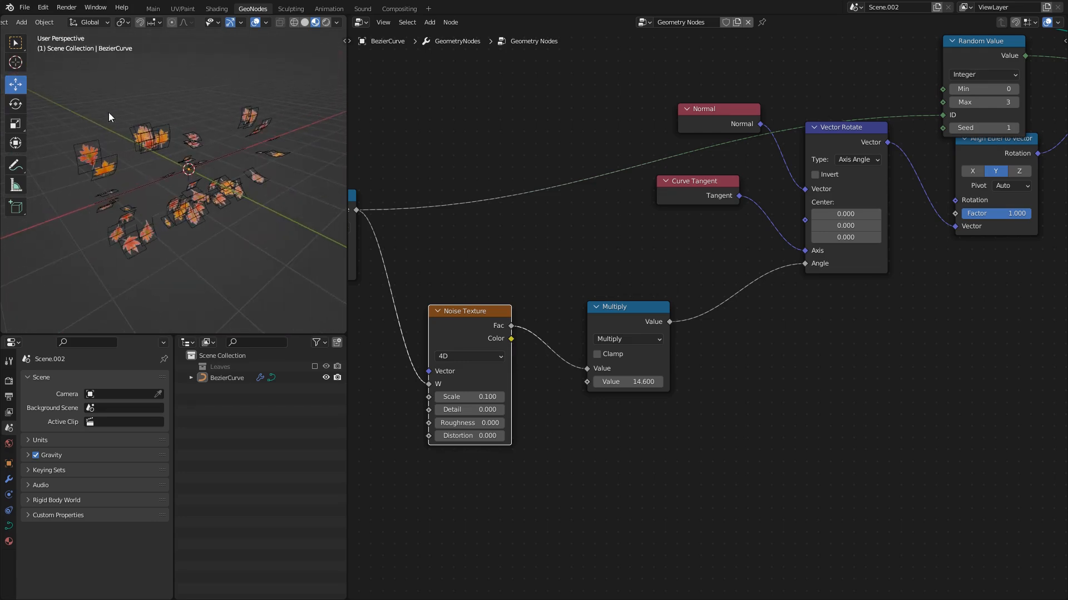
- Move the Add node and its upstream nodes together away from the Noise Texture node
middle_click_drag(448, 288, 787, 261)
scroll(680, 171, "down", 6)
left_click_drag(684, 167, 428, 352)
key("g")
left_click(588, 278)
scroll(620, 303, "up", 5)
- Insert a duplicate of the Add node, set to Multiply, between the Add result and the Noise Texture's W input
left_click(486, 199)
key("shift+d")
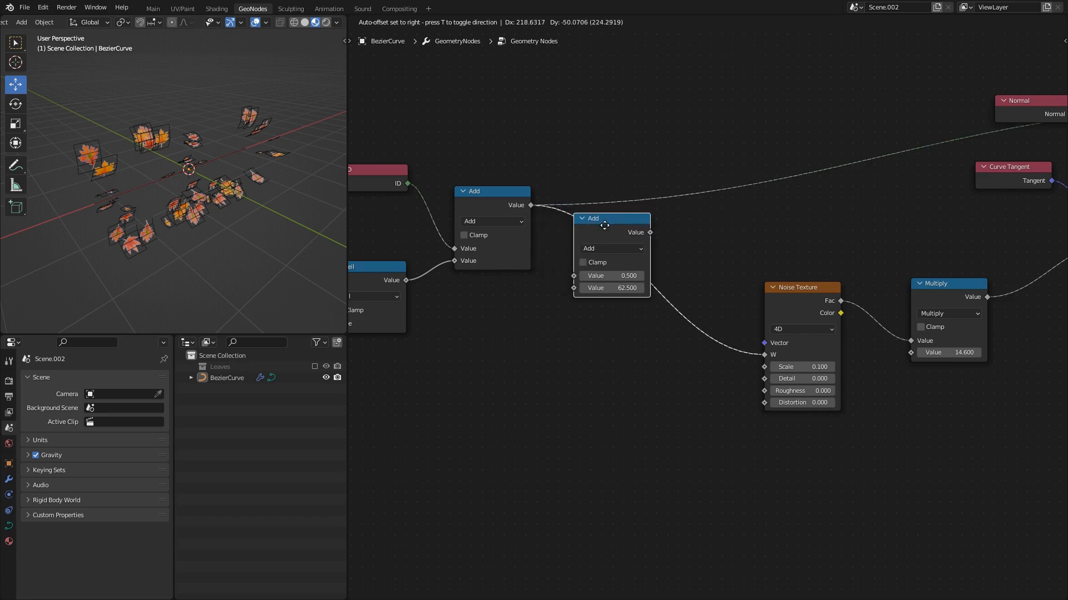
left_click(606, 228)
left_click(621, 250)
left_click(625, 306)
middle_click_drag(626, 293, 575, 292)
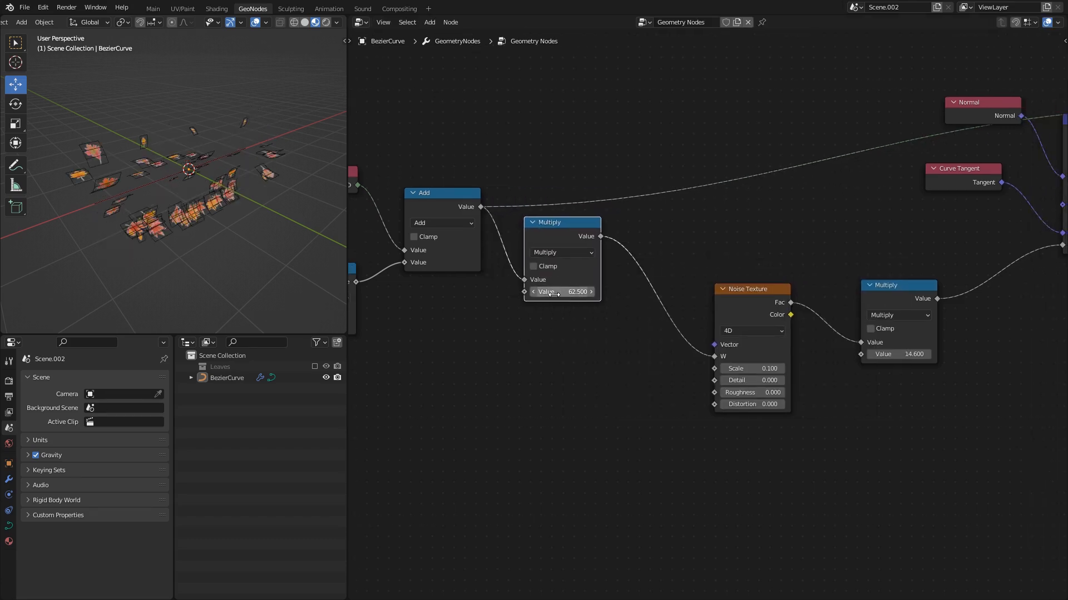
- Connect the new Multiply result to the integer Random Value's ID input and play the animation to check the leaves
middle_click_drag(565, 243, 514, 326)
scroll(565, 305, "down", 6)
left_click_drag(853, 255, 859, 258)
scroll(579, 281, "up", 5)
middle_click_drag(506, 343, 556, 275)
key("space")
key("space")
scroll(200, 176, "up", 5)
mouse_move(195, 178)
middle_mouse_down()
mouse_move(186, 139)
mouse_move(208, 182)
mouse_move(195, 159)
mouse_move(204, 151)
mouse_move(93, 142)
mouse_move(192, 138)
mouse_move(168, 194)
mouse_move(189, 210)
mouse_move(182, 191)
mouse_move(146, 170)
mouse_move(152, 184)
mouse_move(183, 190)
middle_mouse_up()
key("space")
key("space")
- Set the second value of the Multiply node before the Noise Texture to 84.3 and save the file
left_click_drag(493, 323, 578, 323)
middle_click_drag(244, 210, 214, 112)
key("shift+alt+z")
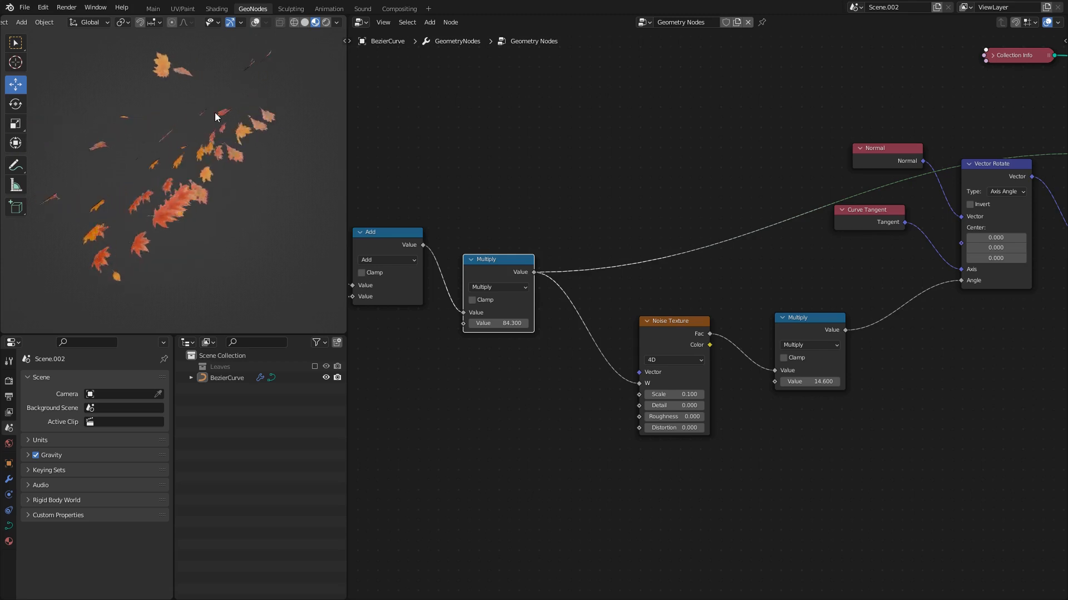
key("shift+alt+z")
scroll(579, 254, "down", 2)
middle_click_drag(710, 228, 520, 272)
key("ctrl+s")
- Draw annotation strokes over the leaves seen along the curve, undo them, and return to the Move tool
middle_click_drag(181, 174, 156, 151)
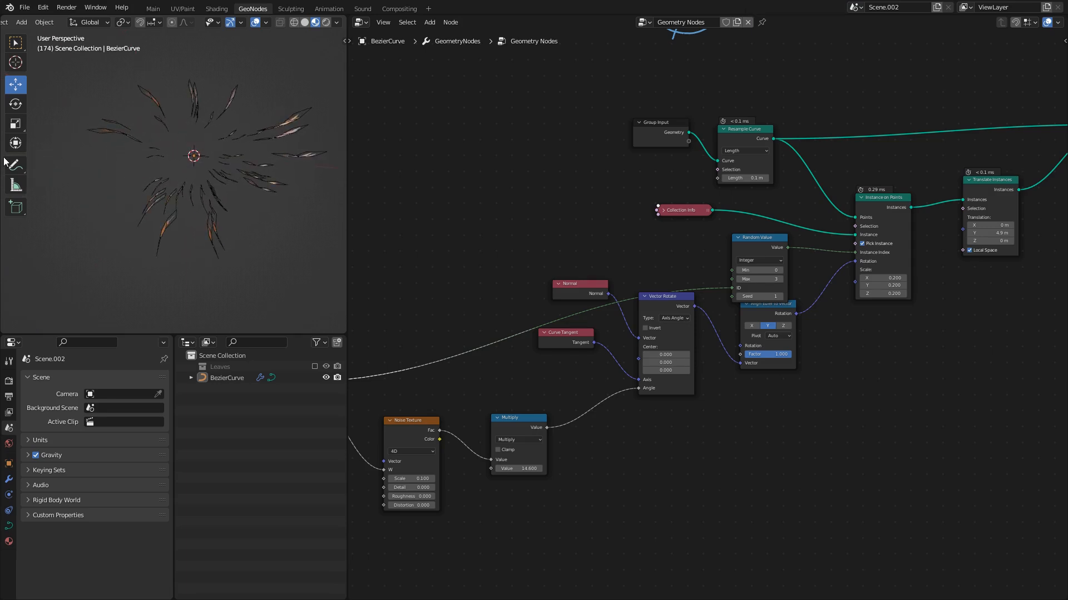
left_click(15, 165)
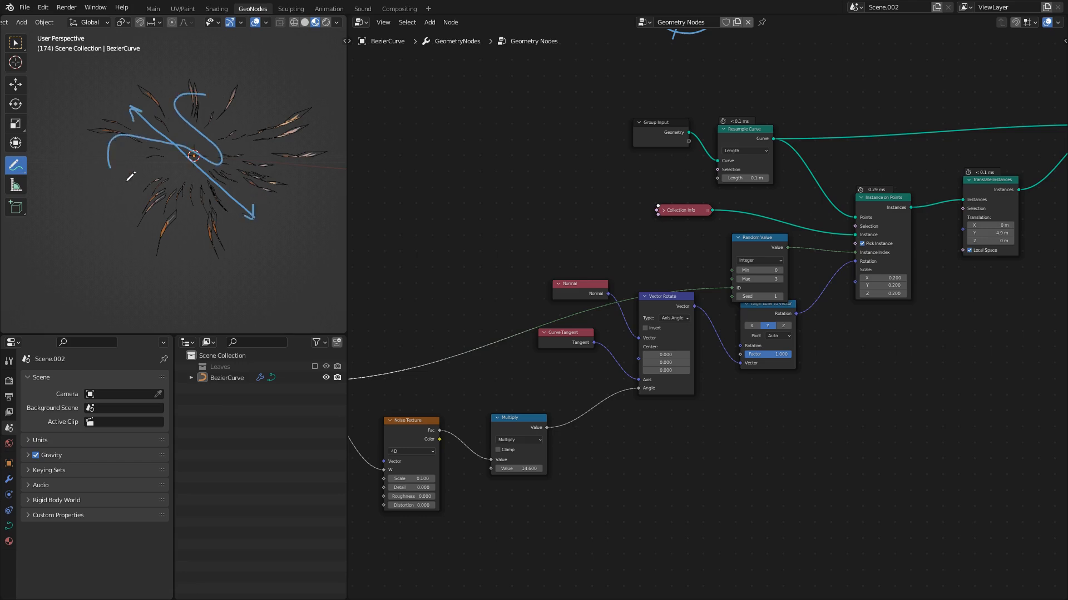
key("ctrl+z")
key("ctrl+z")
left_click(15, 85)
- Move the Translate Instances, Join Geometry and Group Output nodes farther from Instance on Points to free space between them
mouse_move(142, 153)
middle_mouse_down()
mouse_move(198, 189)
mouse_move(288, 190)
middle_mouse_up()
middle_click_drag(876, 224, 541, 307)
scroll(641, 317, "up", 3)
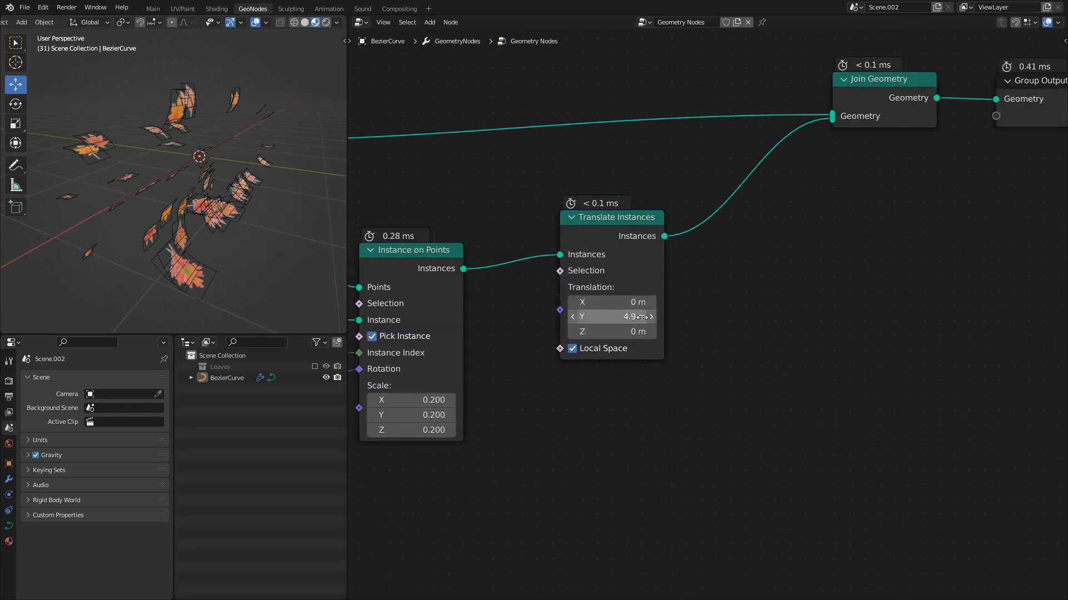
scroll(704, 298, "down", 3)
middle_click_drag(675, 252, 609, 272)
left_click_drag(570, 166, 834, 398)
key("g")
left_click(611, 276)
- Add a float Random Value node above the Instance on Points node
key("shift+a")
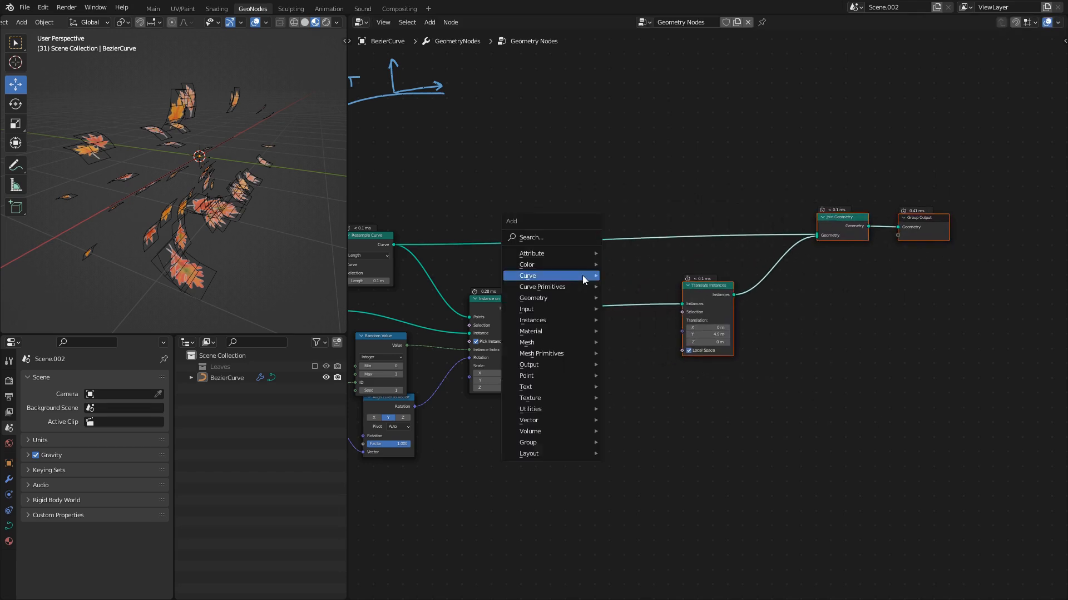
type("rand")
key("Return")
left_click(510, 142)
scroll(530, 169, "up", 5)
middle_click_drag(488, 120, 533, 176)
key("shift+a")
key("c")
key("m")
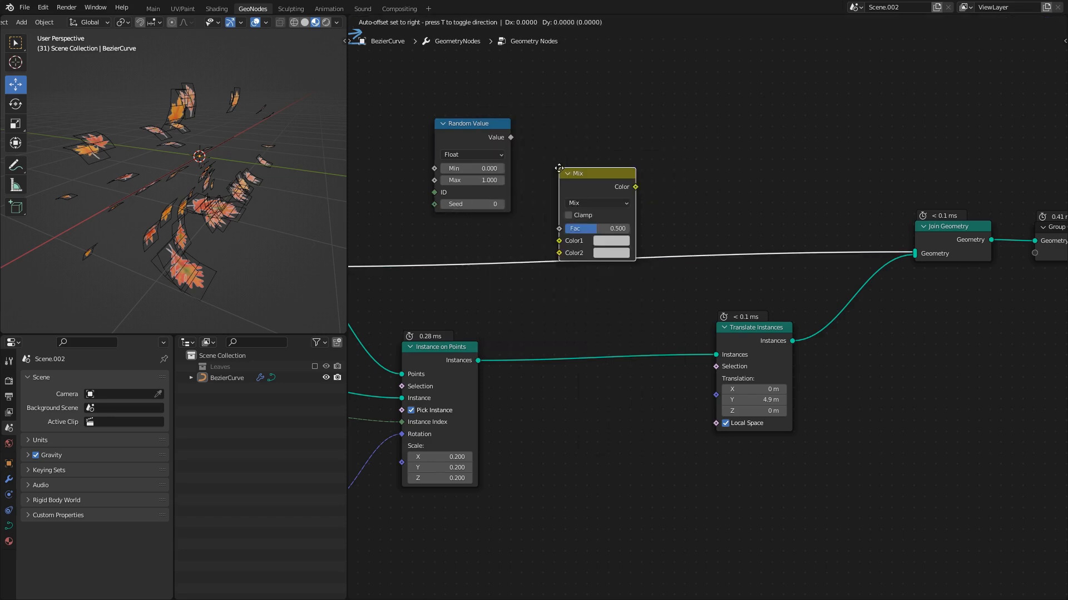
left_click(569, 159)
key("x")
- Add a Combine XYZ node that takes the float Random Value as Y and feeds the Translation of Translate Instances
key("shift+a")
type("comb")
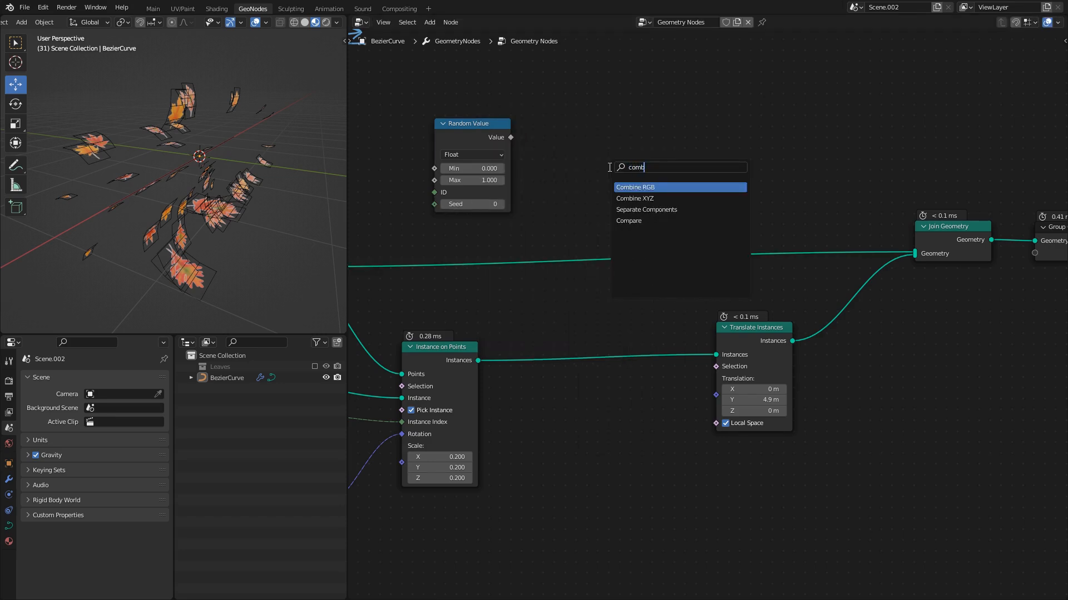
key("Down")
key("Return")
left_click(618, 159)
left_click_drag(511, 137, 580, 192)
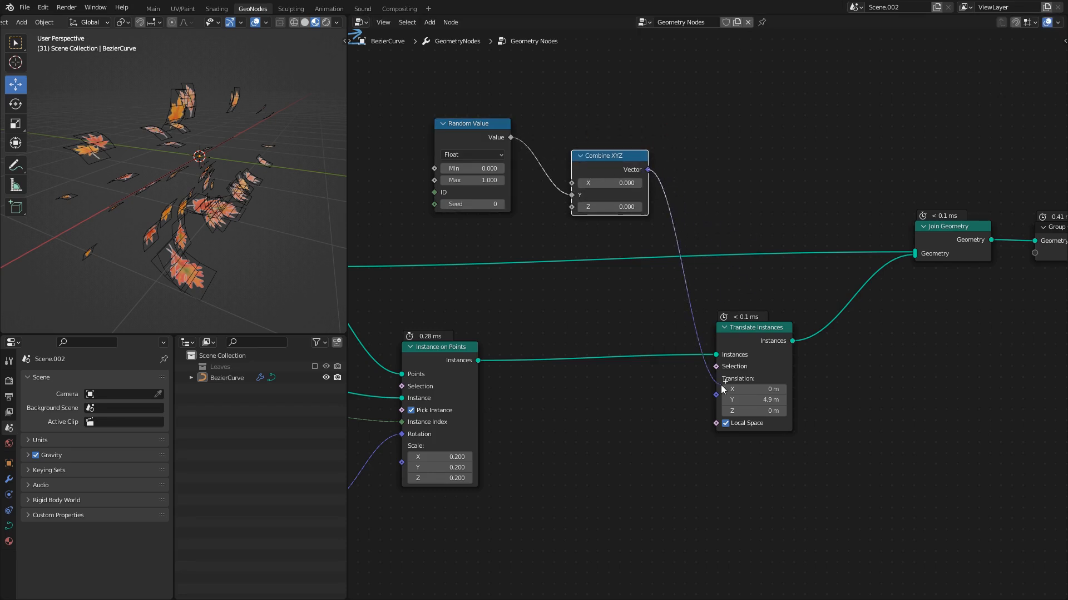
left_click_drag(721, 397, 716, 395)
- Set the float Random Value's Max to 8.6 and play the animation
left_click_drag(472, 180, 514, 180)
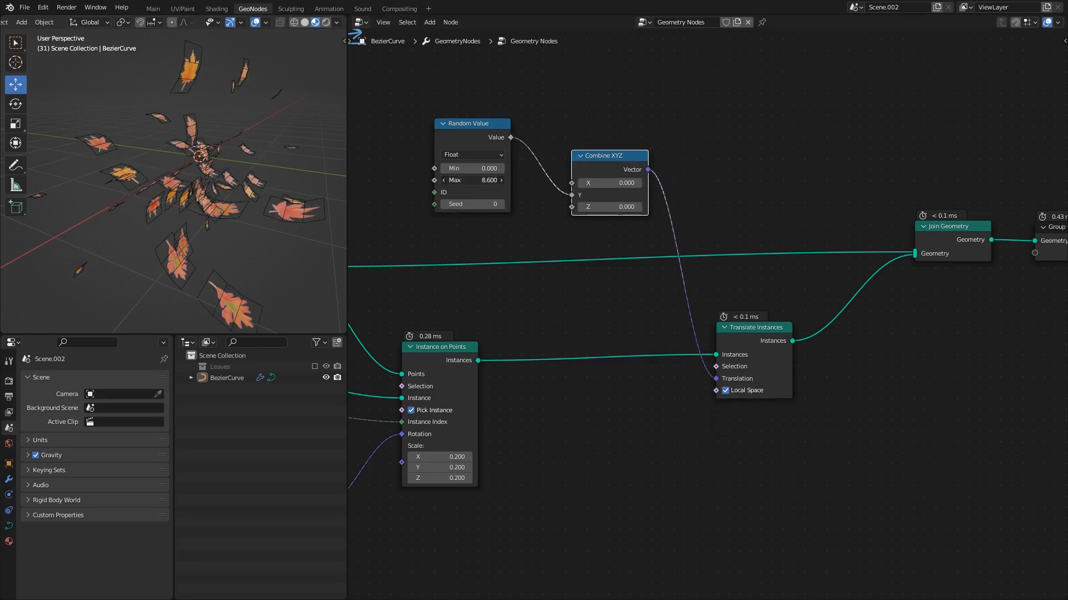
key("space")
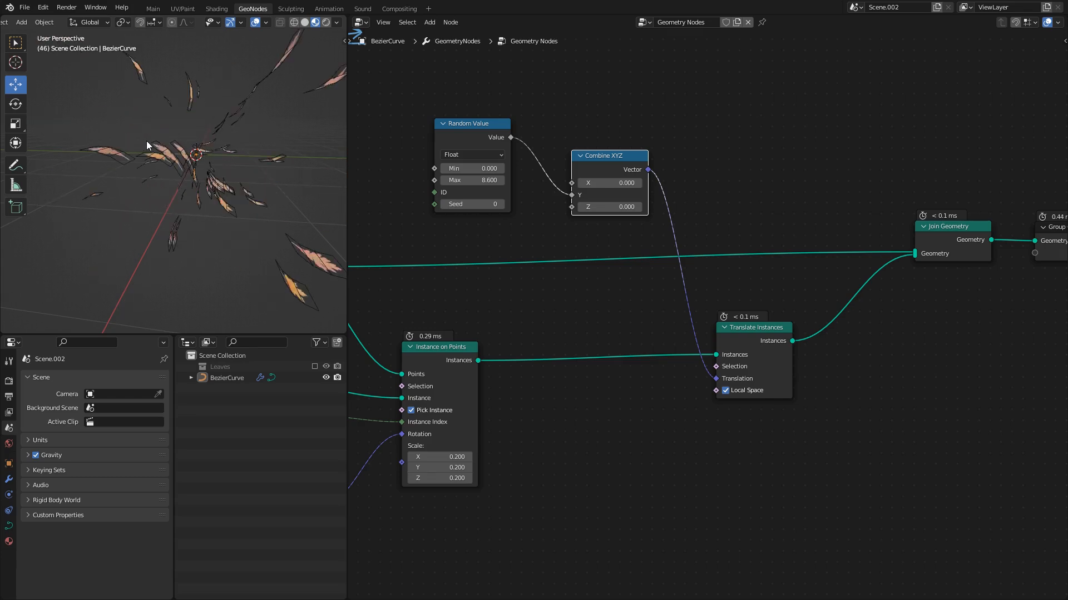
middle_click_drag(429, 221, 577, 311)
scroll(577, 312, "up", 1)
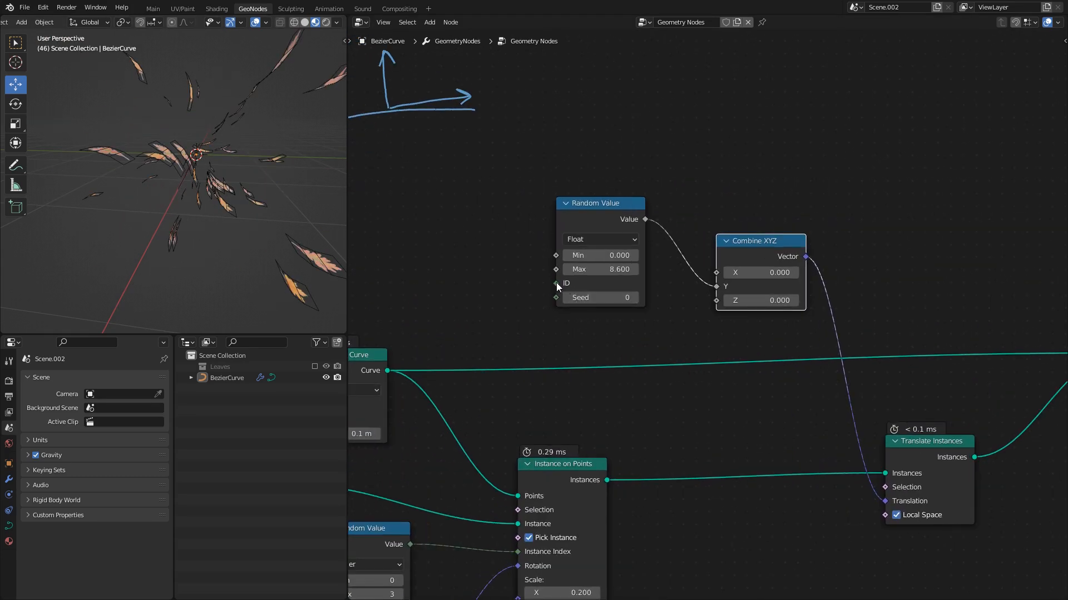
- Move the scene time and ID node group farther from the rest and connect its final Multiply result to the float Random Value's ID
scroll(556, 283, "down", 6)
middle_click_drag(495, 316, 700, 259)
middle_click_drag(535, 379, 666, 280)
scroll(665, 281, "down", 2)
scroll(665, 281, "down", 3)
middle_click_drag(590, 303, 752, 333)
left_click_drag(656, 313, 382, 528)
key("g")
left_click(559, 343)
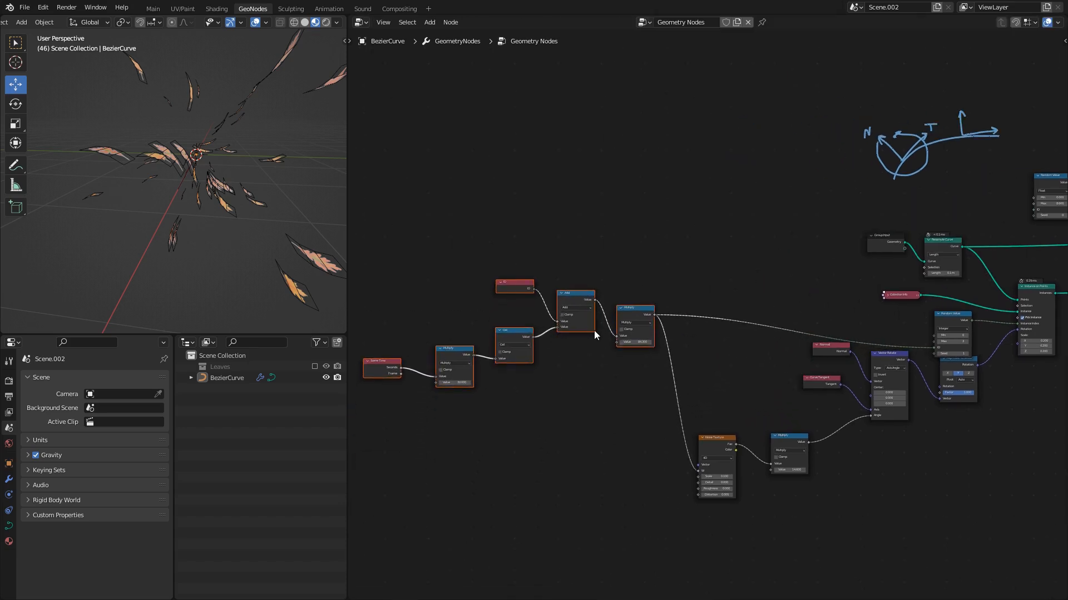
middle_click_drag(702, 295, 551, 356)
left_click(551, 356)
left_click_drag(503, 375, 881, 269)
middle_click_drag(882, 269, 613, 310)
- Play the animation and examine from several angles how the leaves' distances from the curve change
key("space")
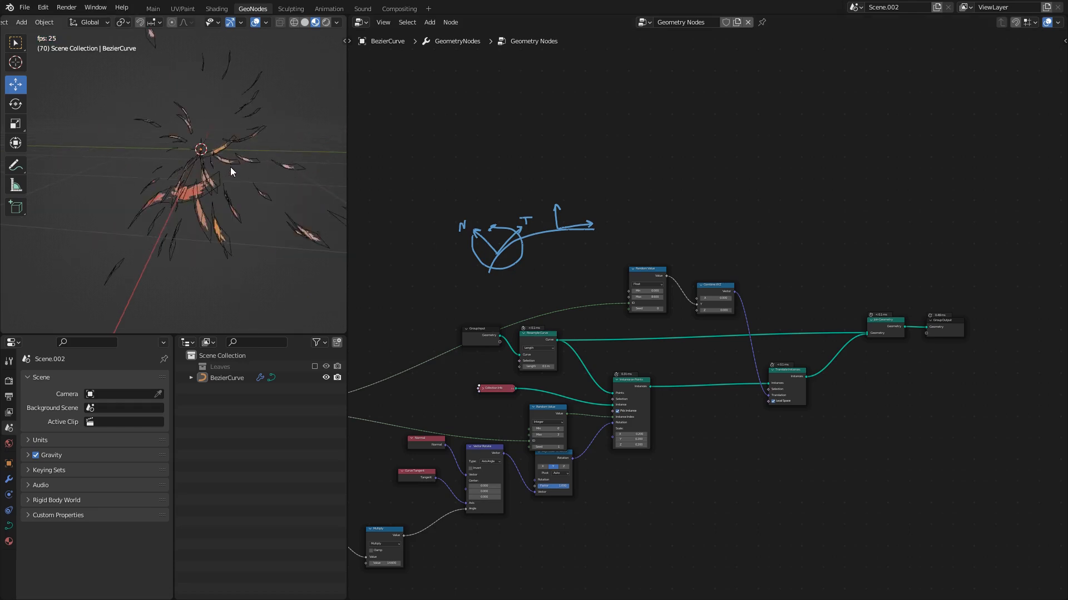
key("space")
middle_click_drag(143, 126, 108, 169)
key("space")
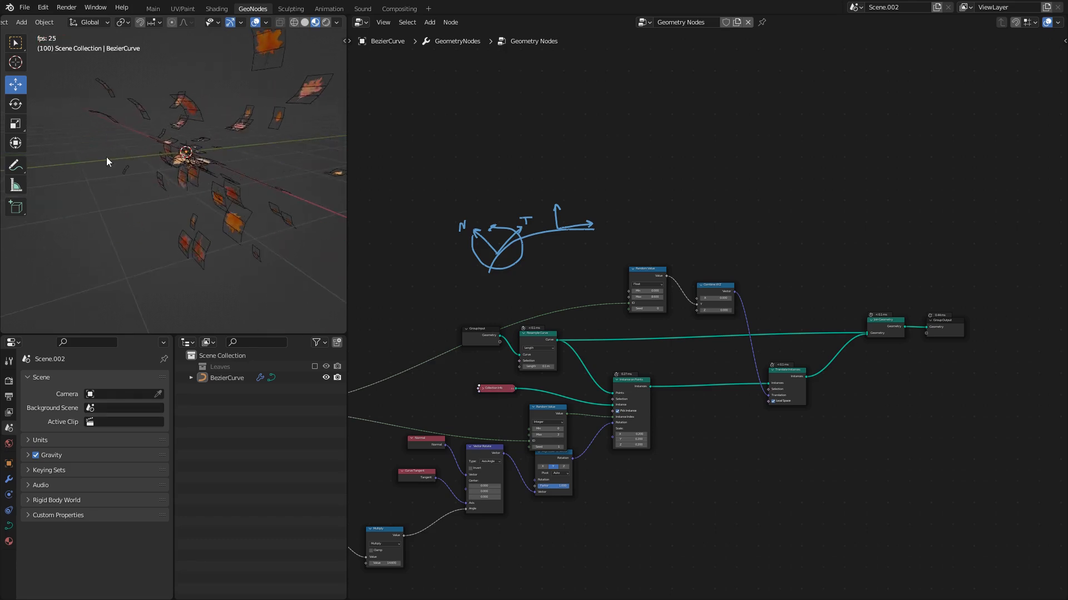
key("space")
key("space")
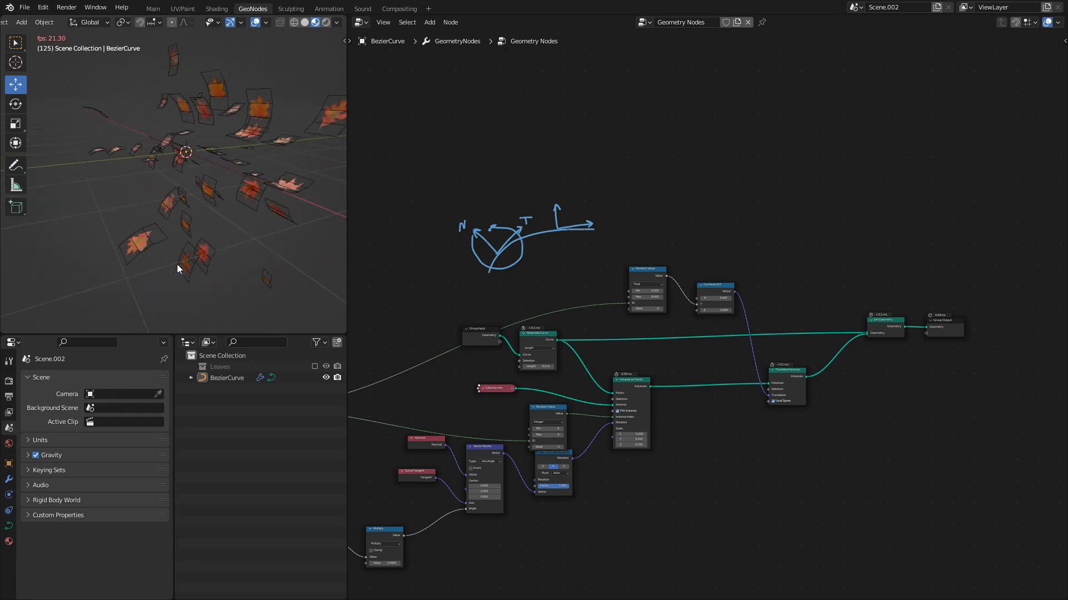
middle_click_drag(164, 250, 144, 119)
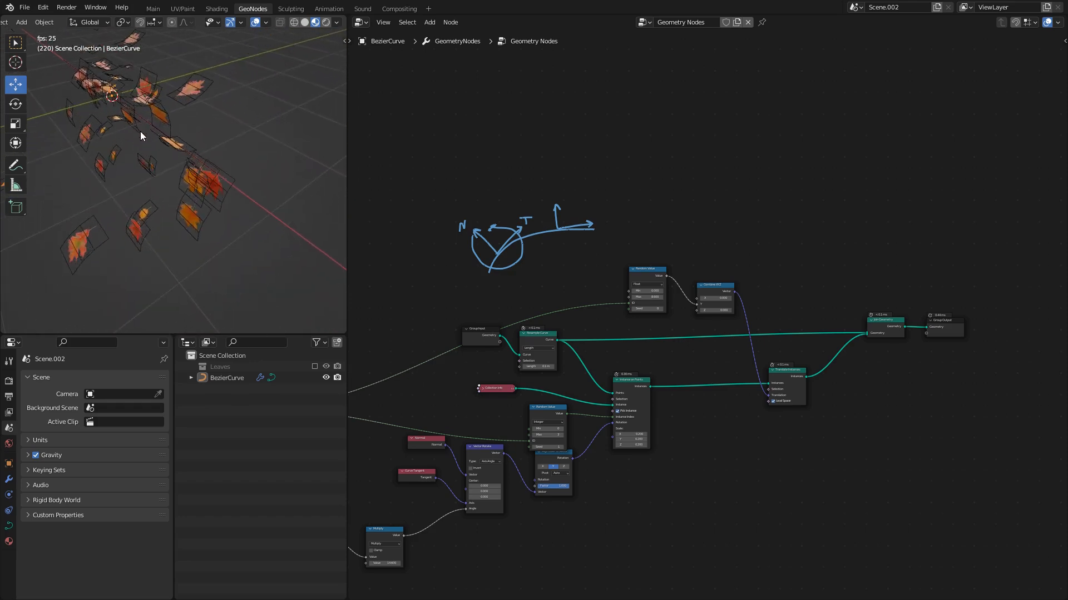
key("space")
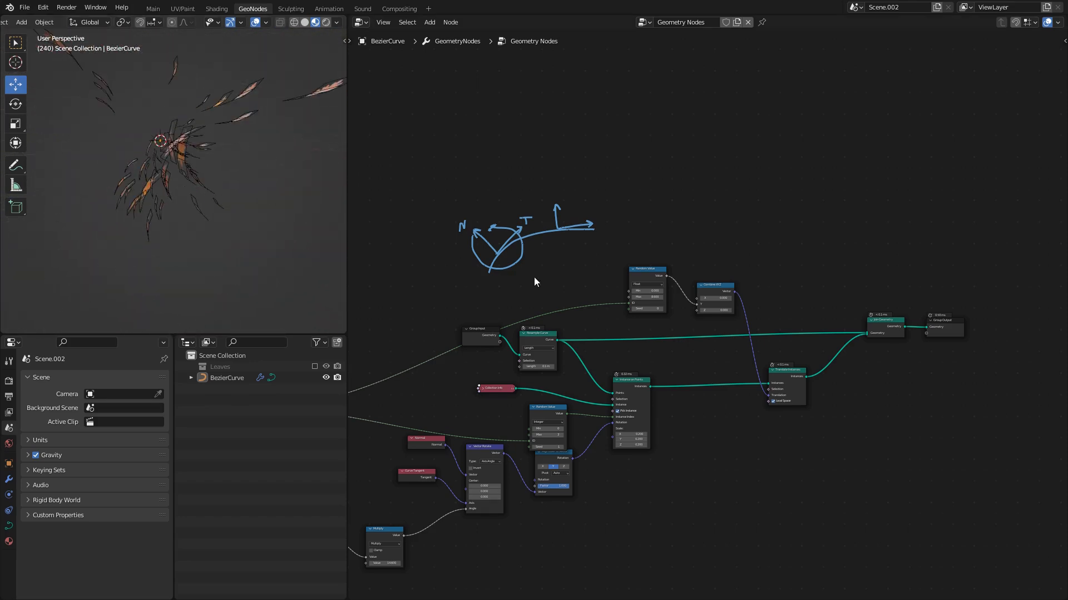
- Delete the float Random Value node and add a Noise Texture set to 4D in its place
scroll(612, 255, "up", 2)
key("x")
scroll(622, 258, "up", 2)
key("shift+a")
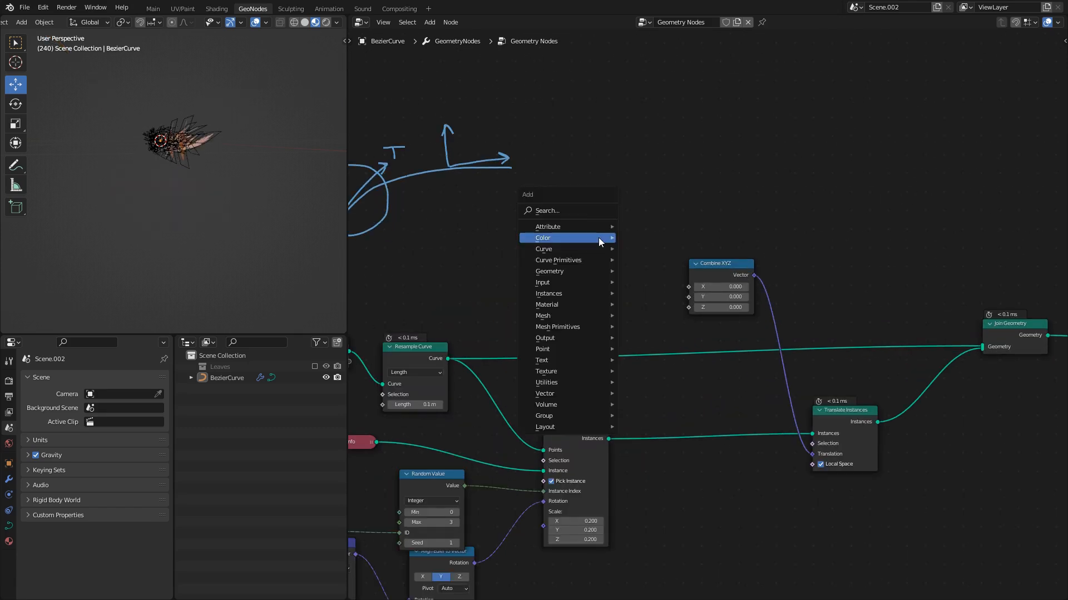
type("noi")
left_click(625, 269)
left_click(589, 242)
scroll(614, 245, "up", 1)
left_click(607, 234)
left_click(606, 272)
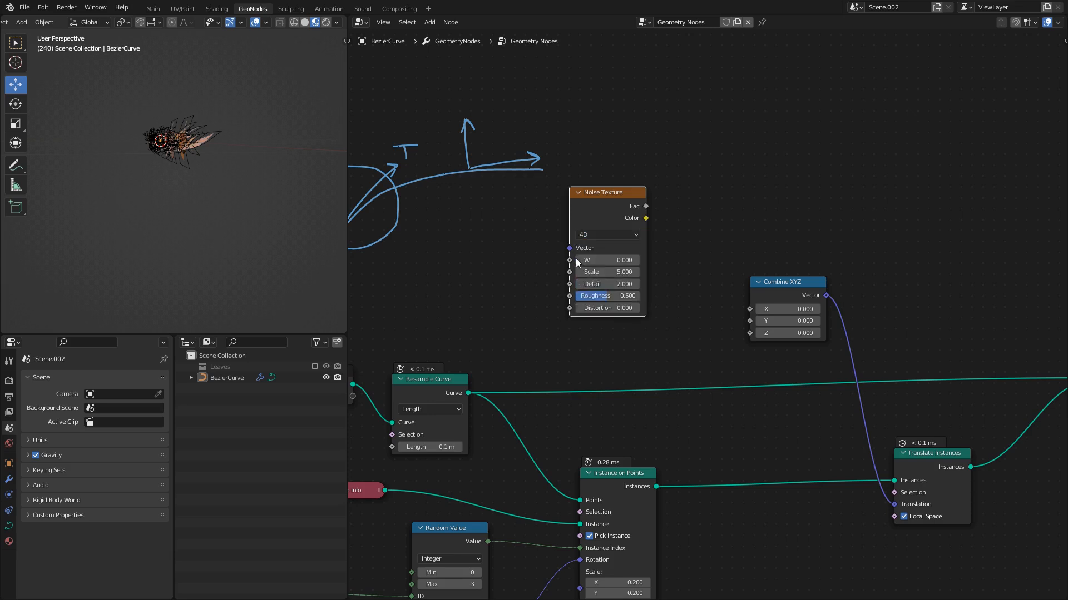
- Connect the time-and-ID Multiply result to the new Noise Texture's W input and set its Detail and Roughness to 0
scroll(576, 260, "down", 4)
middle_click_drag(502, 328, 693, 292)
left_click_drag(504, 370, 862, 235)
middle_click_drag(877, 262, 633, 316)
scroll(635, 318, "up", 8)
left_click_drag(551, 289, 523, 289)
middle_click_drag(727, 293, 660, 307)
left_click_drag(661, 303, 696, 282)
left_click_drag(518, 214, 481, 220)
- Add a Math node set to Multiply fed by the new Noise Texture's Fac, and set the texture's Scale to 0.2
key("shift+a")
type("mat")
left_click(559, 265)
left_click_drag(494, 230, 558, 300)
left_click(583, 271)
left_click(595, 324)
middle_click_drag(510, 321, 618, 323)
double_click(582, 299)
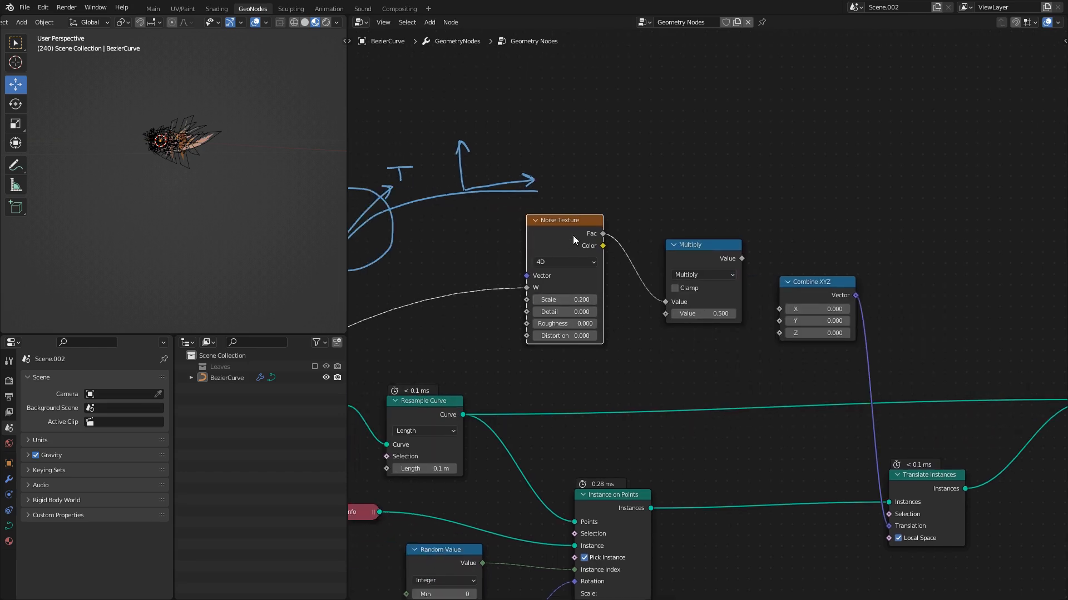
- Connect the new Multiply result to the Combine XYZ node's Y input and set the multiplier to 9.7
left_click_drag(572, 222, 539, 220)
left_click_drag(689, 251, 780, 321)
middle_click_drag(263, 160, 287, 196)
left_click_drag(649, 313, 701, 314)
middle_click_drag(255, 168, 239, 162)
- Play the animation to check the noise-driven leaf distances around the curve
key("space")
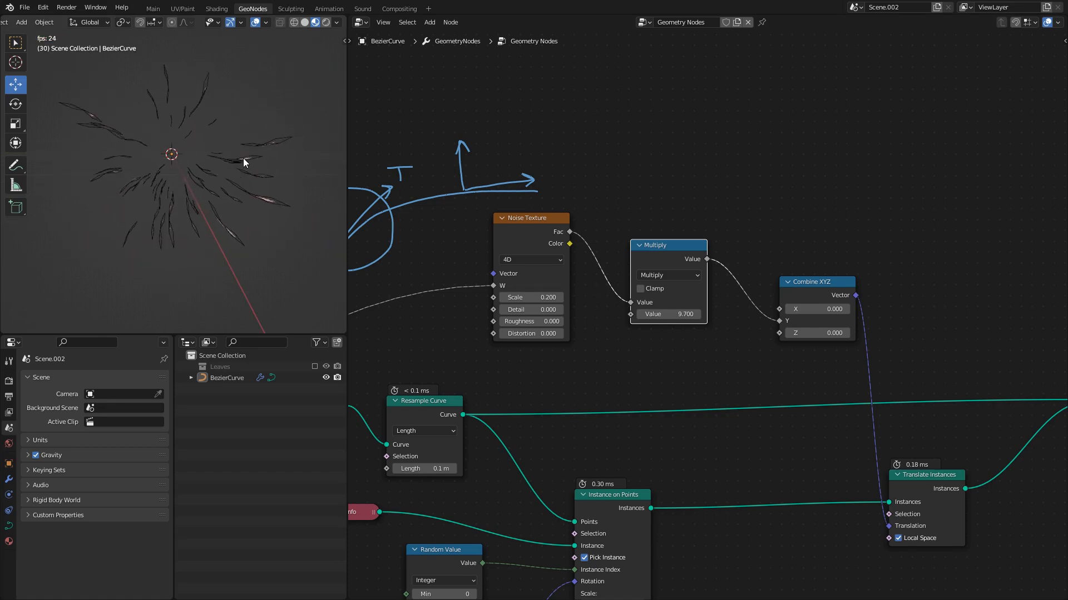
key("space")
middle_click_drag(235, 143, 178, 128)
- Switch to the left orthographic view and annotate double-headed arrows from the curve's center out to leaves on opposite sides
key("shift+space")
key("s")
left_click_drag(121, 115, 131, 135)
left_click(15, 167)
key("ctrl+KP_3")
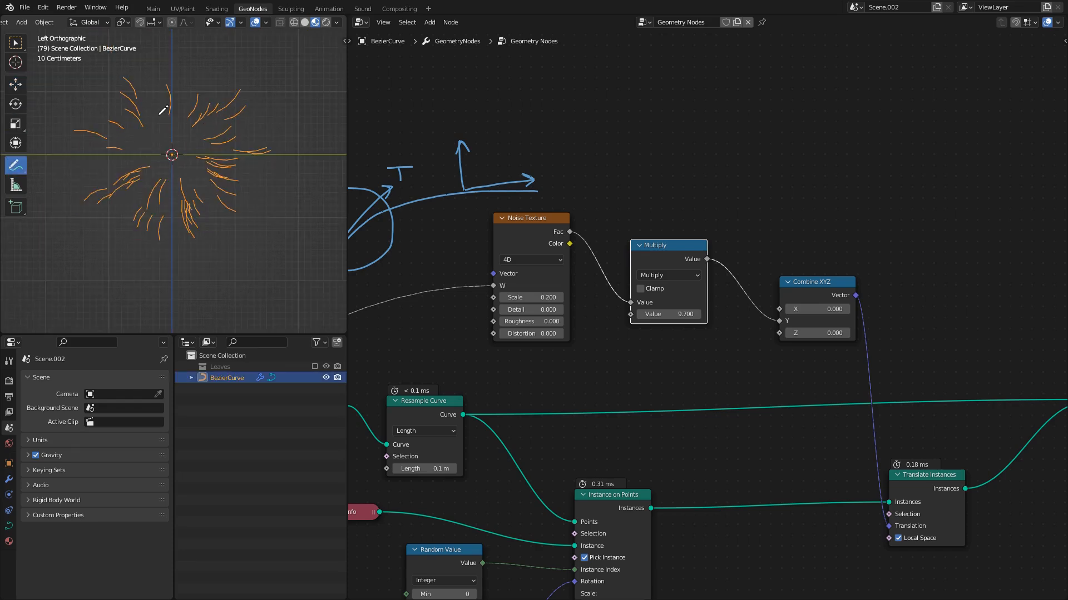
scroll(181, 136, "up", 3)
middle_click_drag(158, 119, 178, 162, "shift")
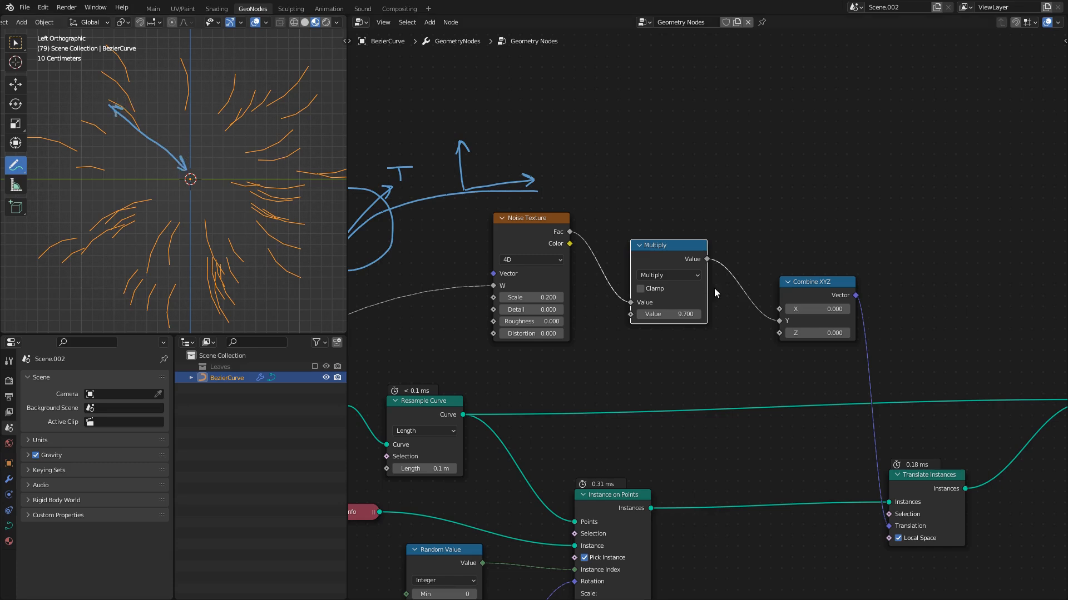
scroll(709, 288, "up", 2)
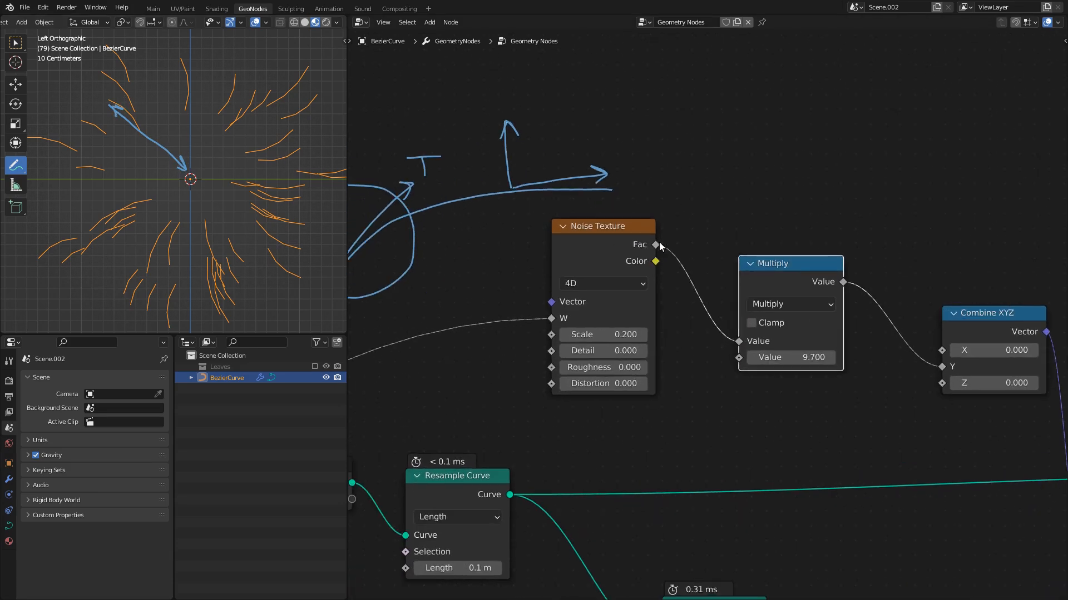
scroll(121, 113, "down", 2)
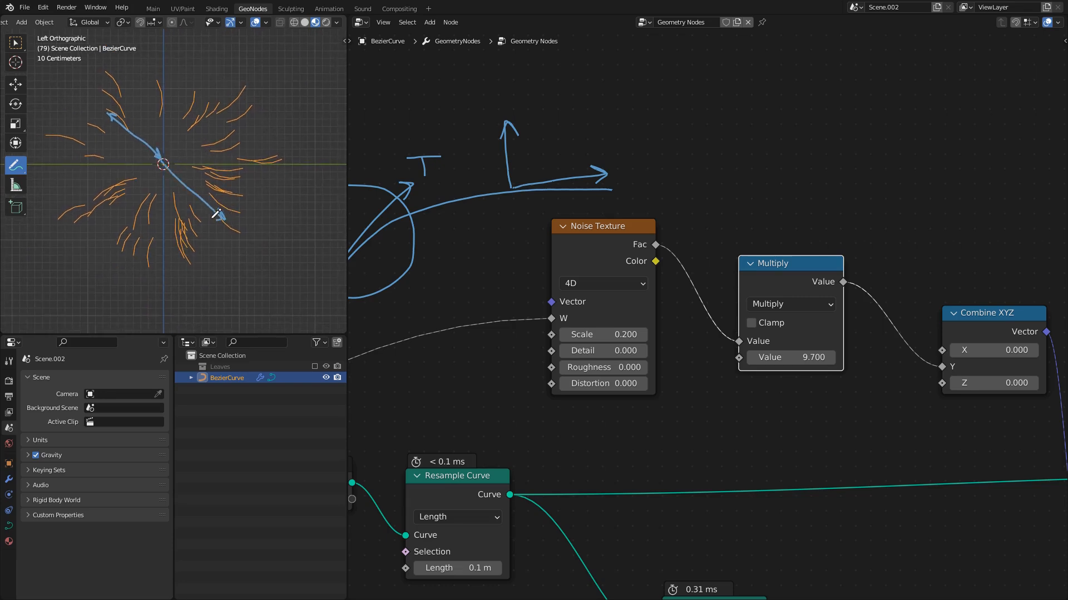
- Return to the Move tool and insert a duplicate Math node set to Subtract 0.5 between the Noise Texture's Fac and Multiply
key("shift+space")
key("g")
middle_click_drag(746, 264, 679, 243)
scroll(656, 245, "down", 6)
left_click(573, 247)
left_click_drag(573, 247, 466, 254)
left_click(710, 270)
key("shift+d")
left_click(608, 262)
left_click(608, 287)
left_click(612, 325)
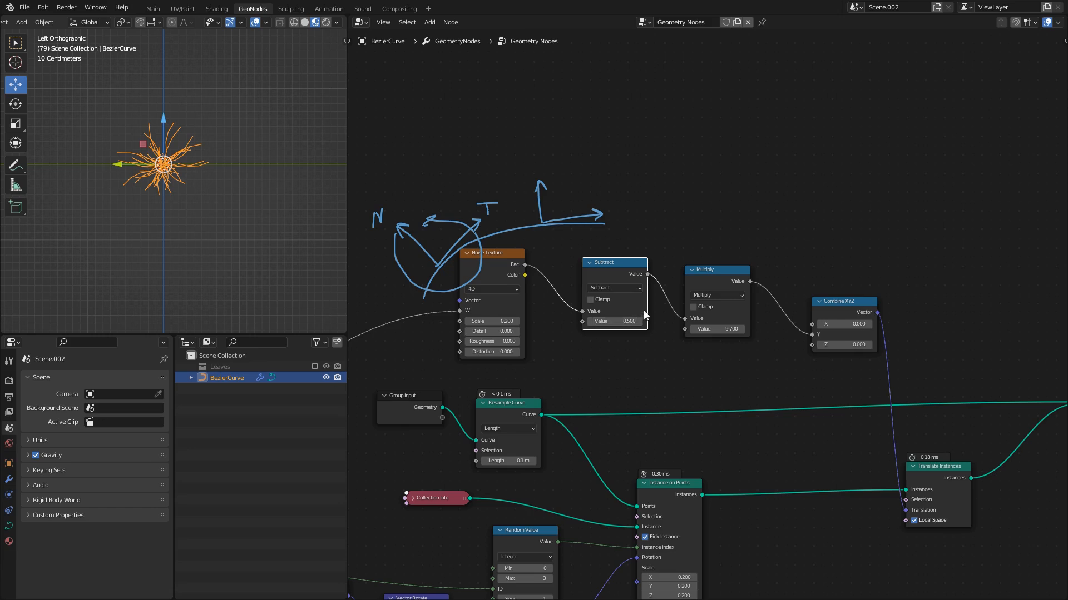
- Hide the viewport overlays and set the Multiply value before Combine XYZ to 29.9
scroll(643, 312, "up", 1)
middle_click_drag(217, 148, 235, 173)
key("shift+alt+z")
left_click_drag(720, 332, 745, 331)
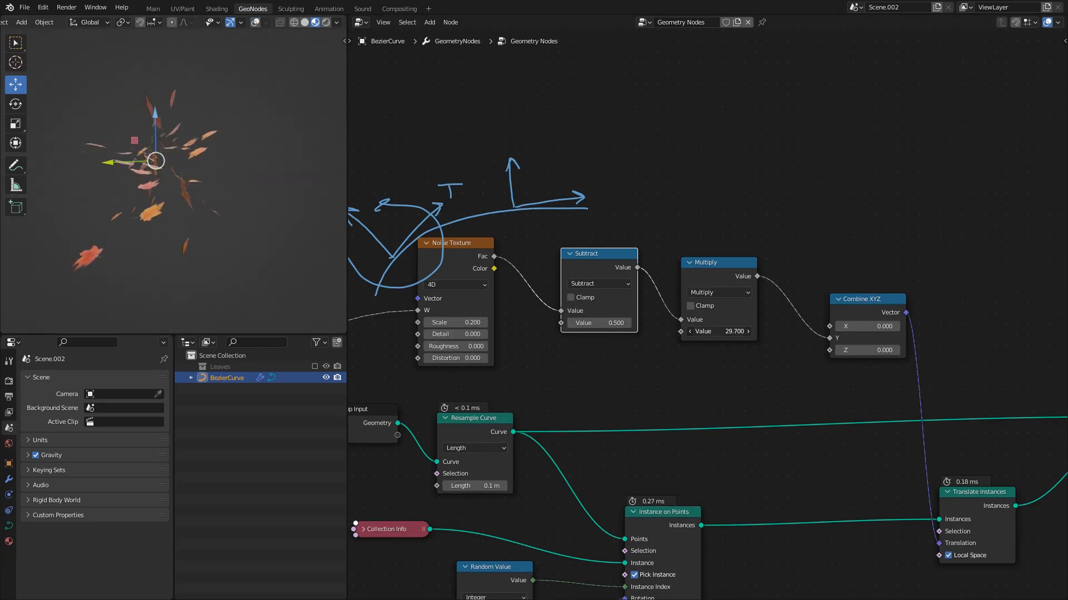
- Inspect the leaf spread in the animation from different angles, with and without viewport overlays
middle_click_drag(183, 176, 152, 139)
key("shift+alt+z")
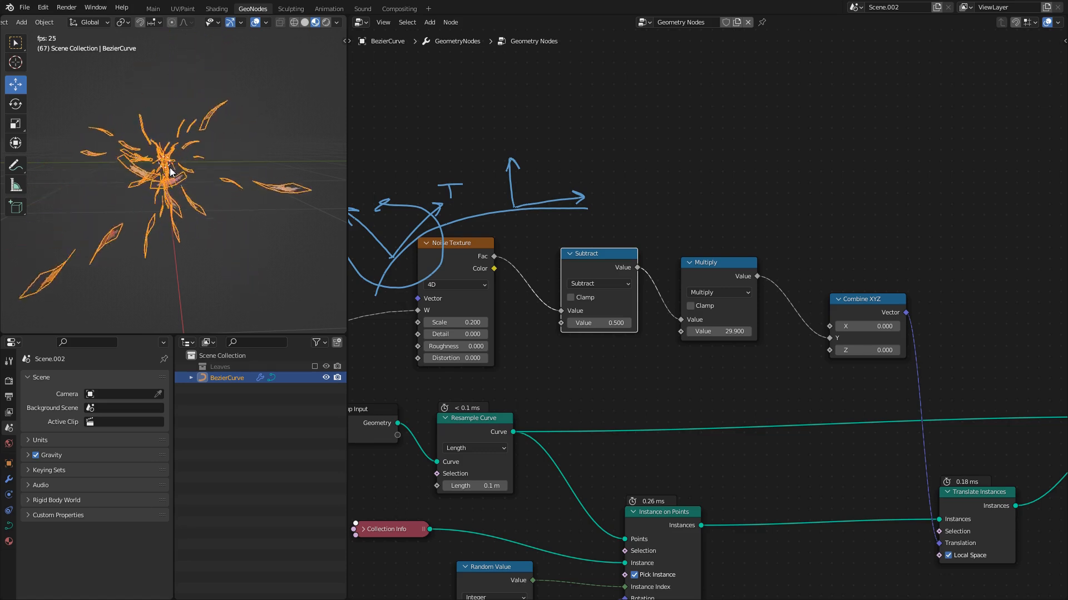
key("space")
middle_click_drag(161, 172, 202, 182)
key("shift+alt+z")
- Move Join Geometry and Group Output farther along and insert a Rotate Instances node after Translate Instances
mouse_move(818, 347)
middle_mouse_down()
mouse_move(629, 253)
mouse_move(490, 242)
mouse_move(572, 228)
middle_mouse_up()
key("g")
left_click(771, 264)
left_click(622, 392)
key("shift+a")
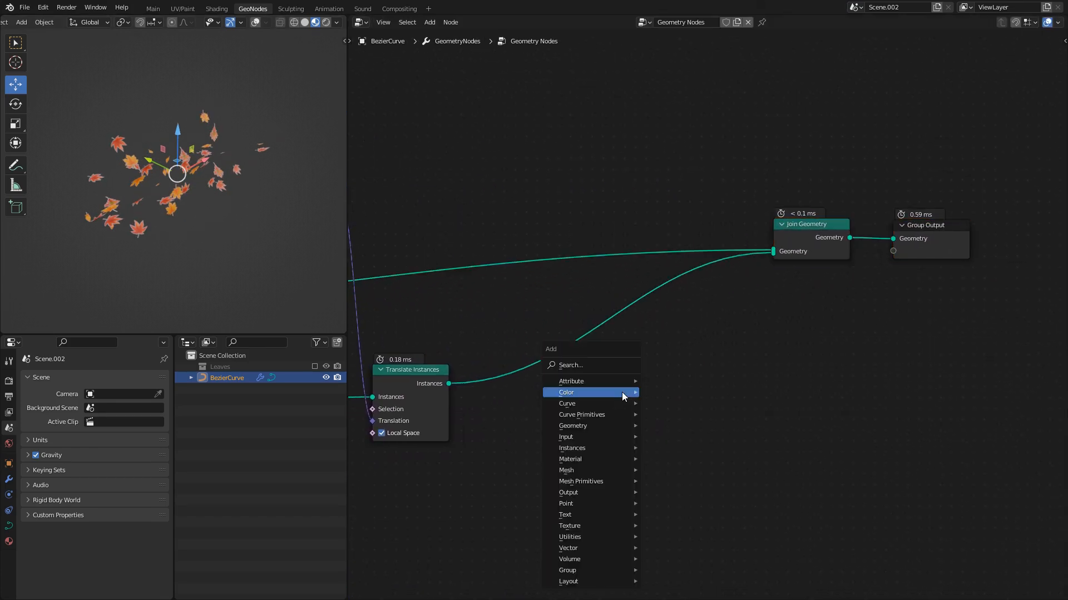
type("s")
type("roate i")
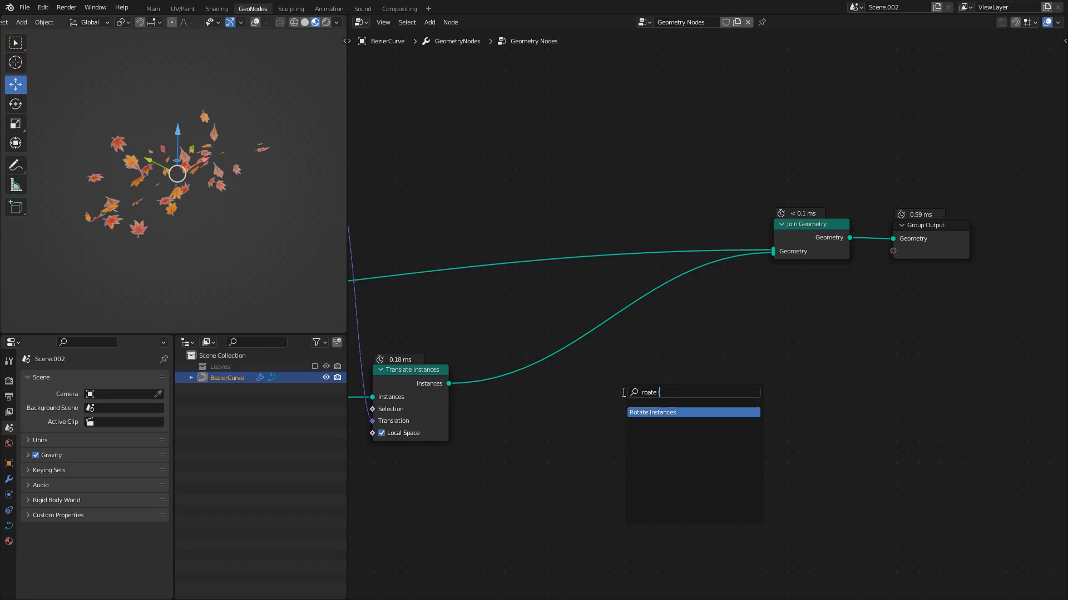
key("Return")
left_click(530, 416)
- Add another Noise Texture node below the Translate Instances node
middle_click_drag(420, 518, 655, 419)
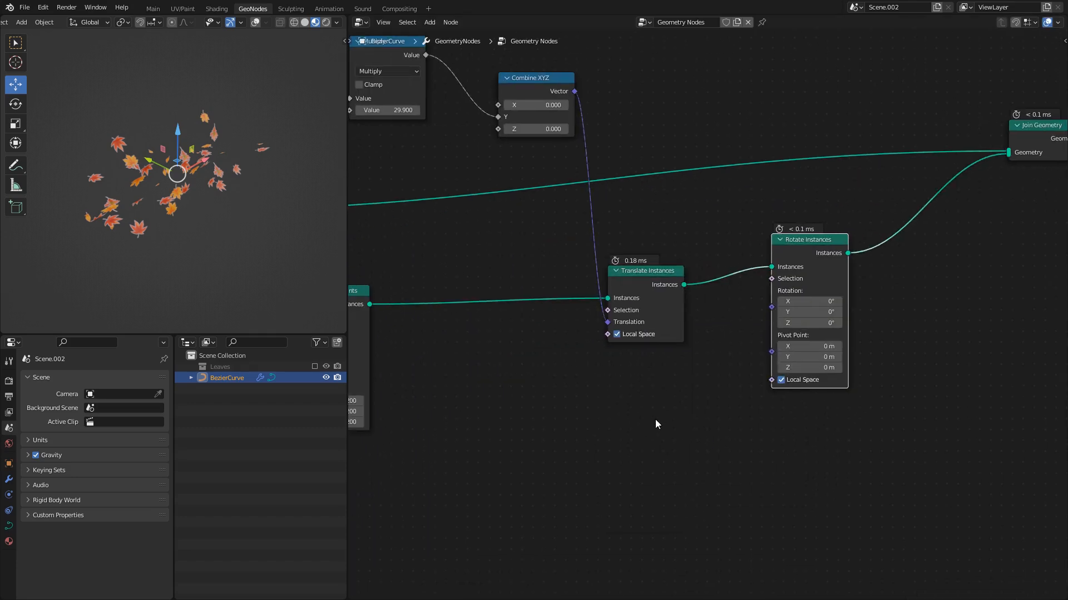
key("shift+a")
type("snoi")
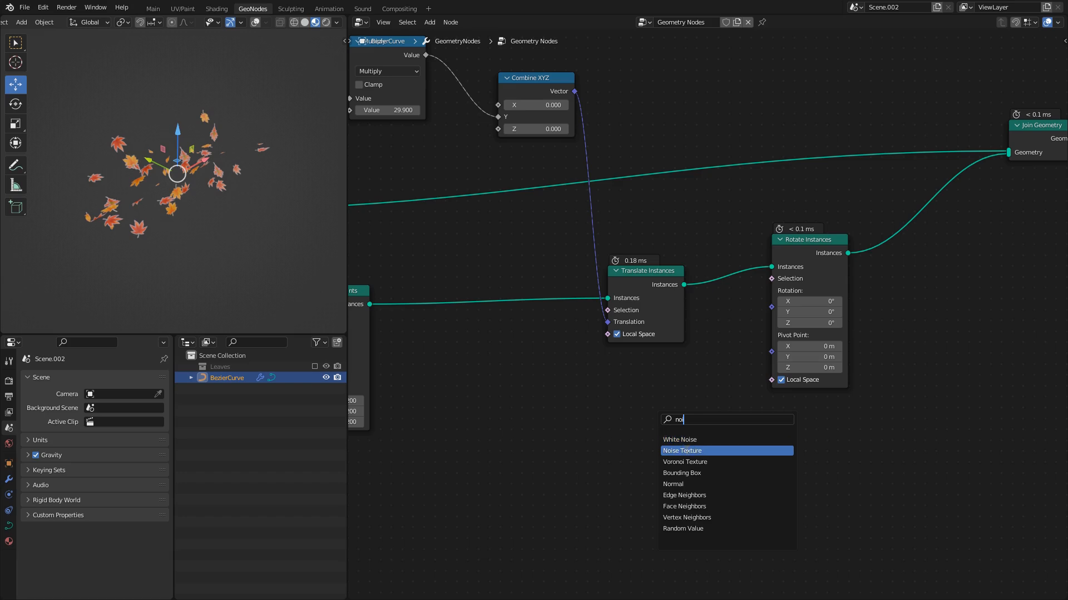
left_click(661, 448)
left_click(477, 430)
- Add an Align Euler to Vector node below Rotate Instances and space it apart from the Noise Texture
middle_click_drag(598, 427, 622, 389)
key("shift+a")
type("al")
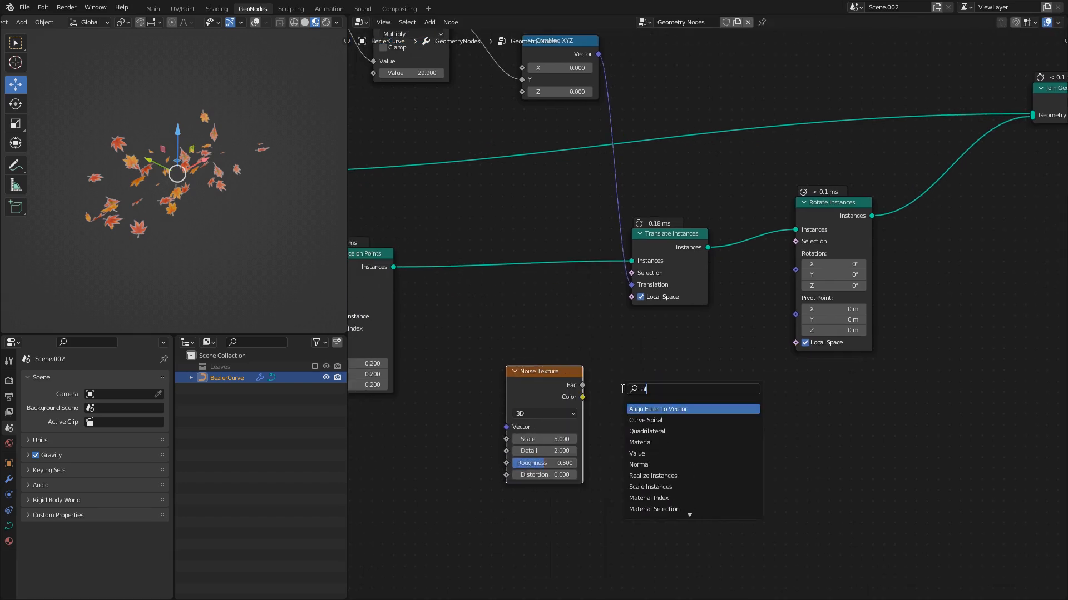
left_click(661, 409)
left_click(660, 413)
left_click_drag(543, 387, 474, 398)
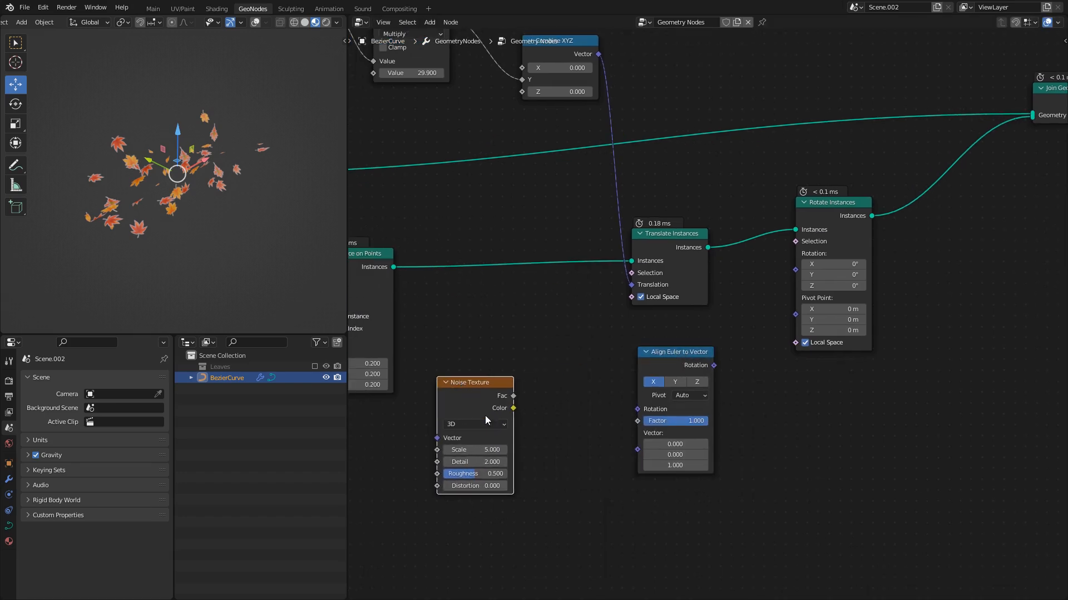
middle_click_drag(615, 354, 543, 356)
left_click_drag(617, 351, 678, 347)
- Add a Vector Math node set to Subtract 0.5 on all axes, fed by the newest Noise Texture's Color, and place it beside the texture
middle_click_drag(553, 347, 649, 300)
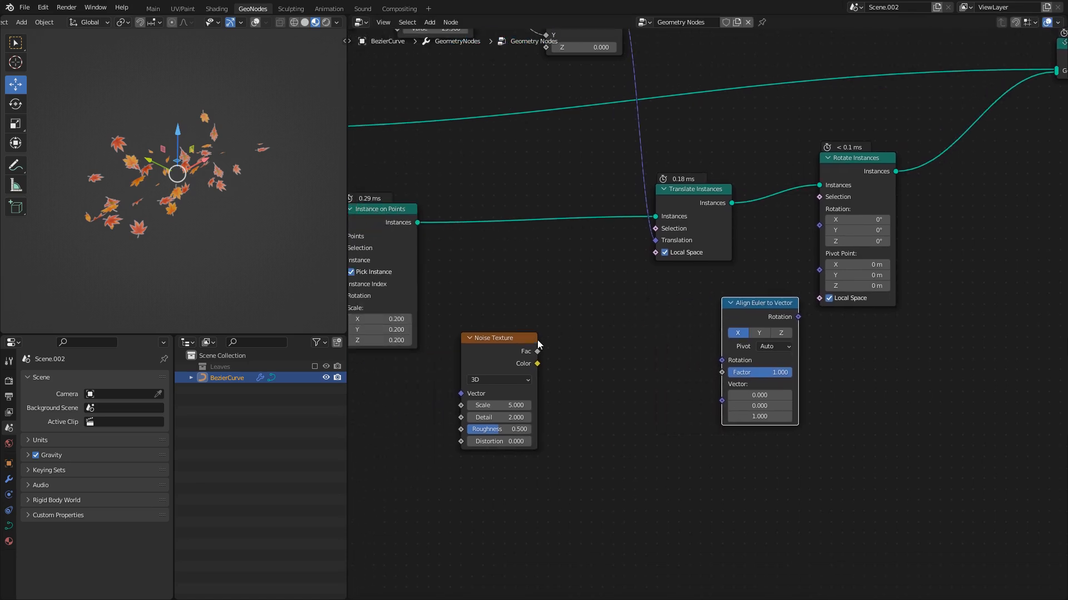
key("shift+a")
left_click(635, 348)
type("vec")
left_click(663, 378)
left_click(634, 345)
left_click_drag(537, 364, 636, 404)
left_click(628, 350)
left_click(625, 374)
key("Return")
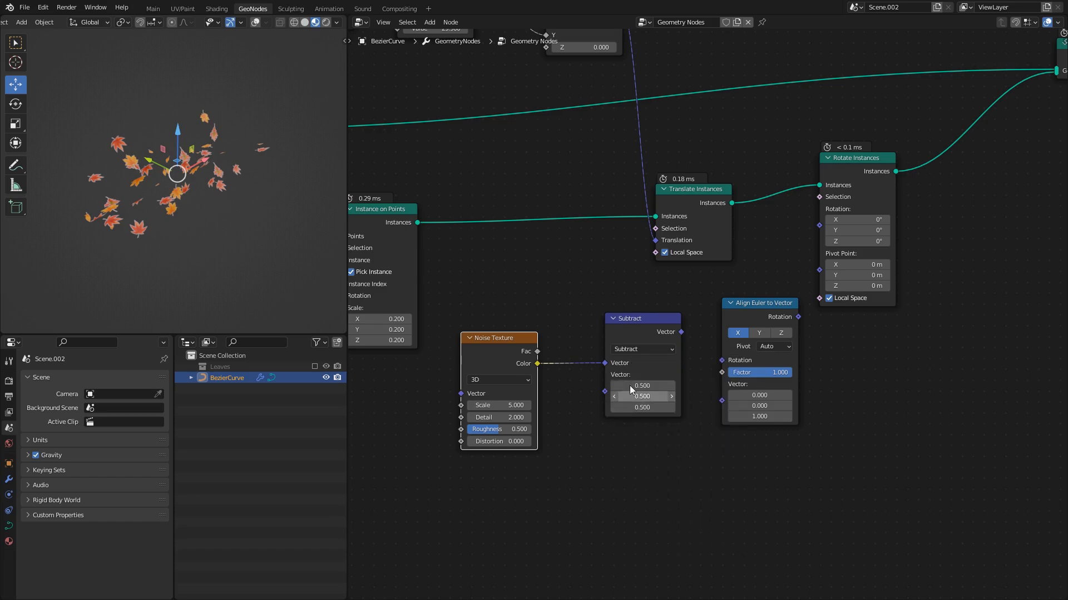
left_click_drag(629, 323, 553, 368)
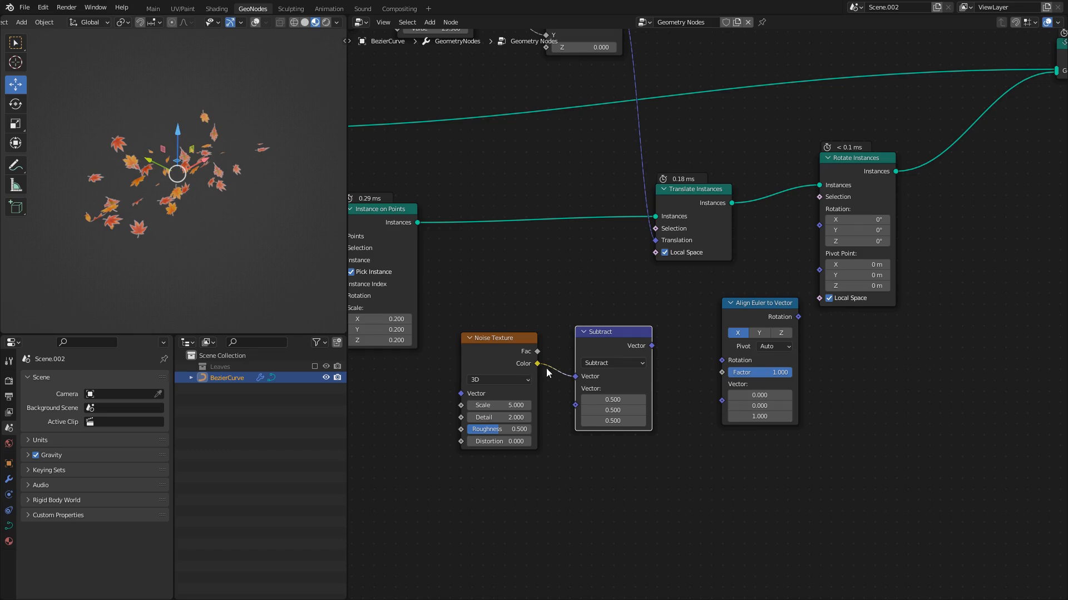
scroll(535, 369, "up", 1)
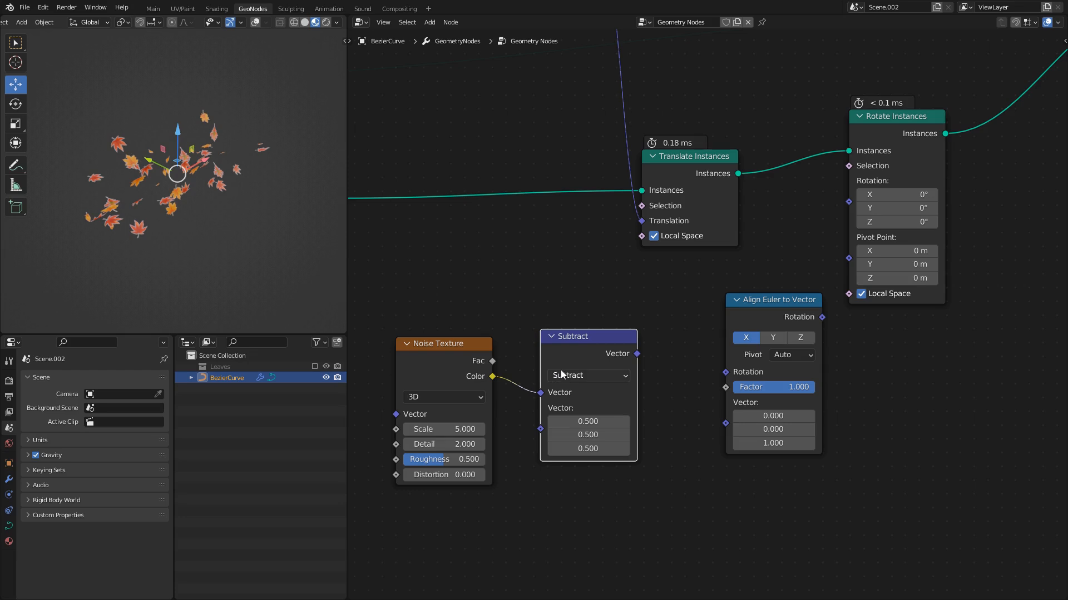
- Feed the Subtract vector into Align Euler to Vector, align it to Y, and link its rotation to Rotate Instances
middle_click_drag(558, 377, 619, 299)
mouse_move(619, 299)
left_mouse_down()
mouse_move(637, 274)
mouse_move(621, 299)
left_mouse_up()
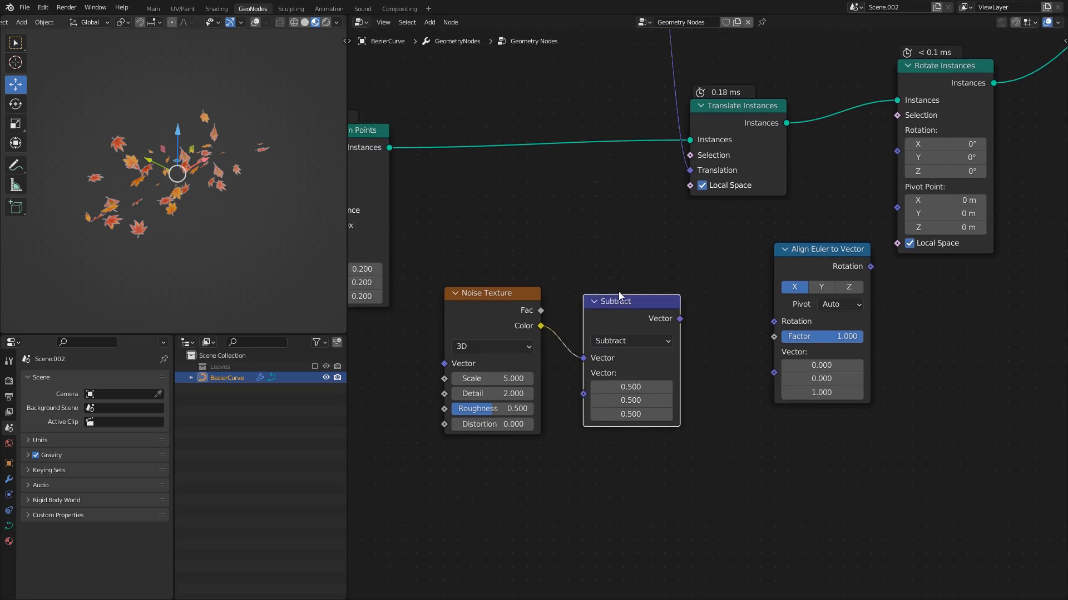
middle_click_drag(489, 331, 450, 248)
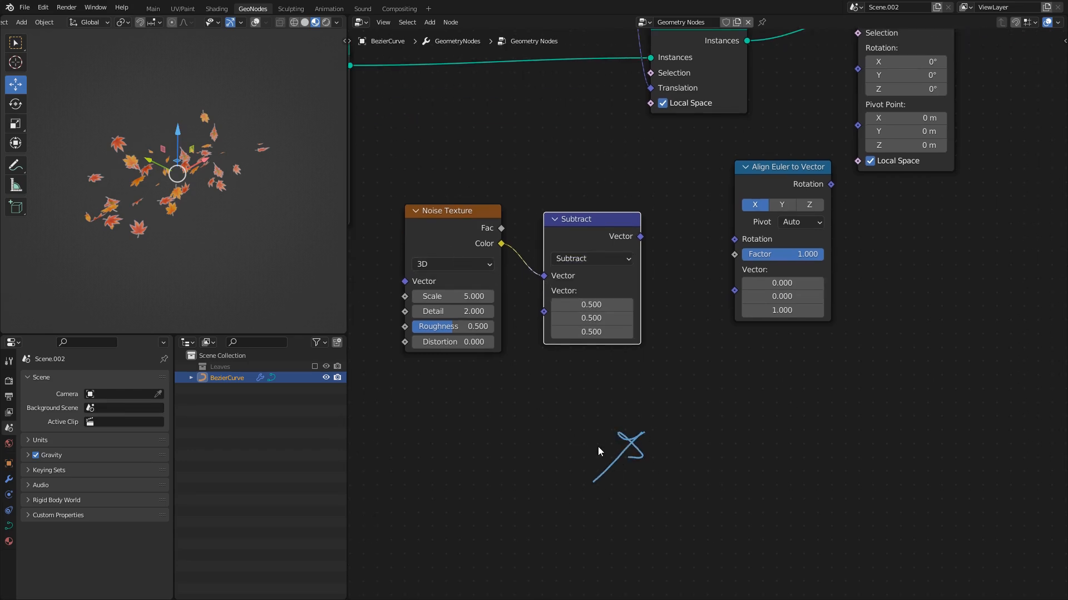
middle_click_drag(647, 351, 610, 432)
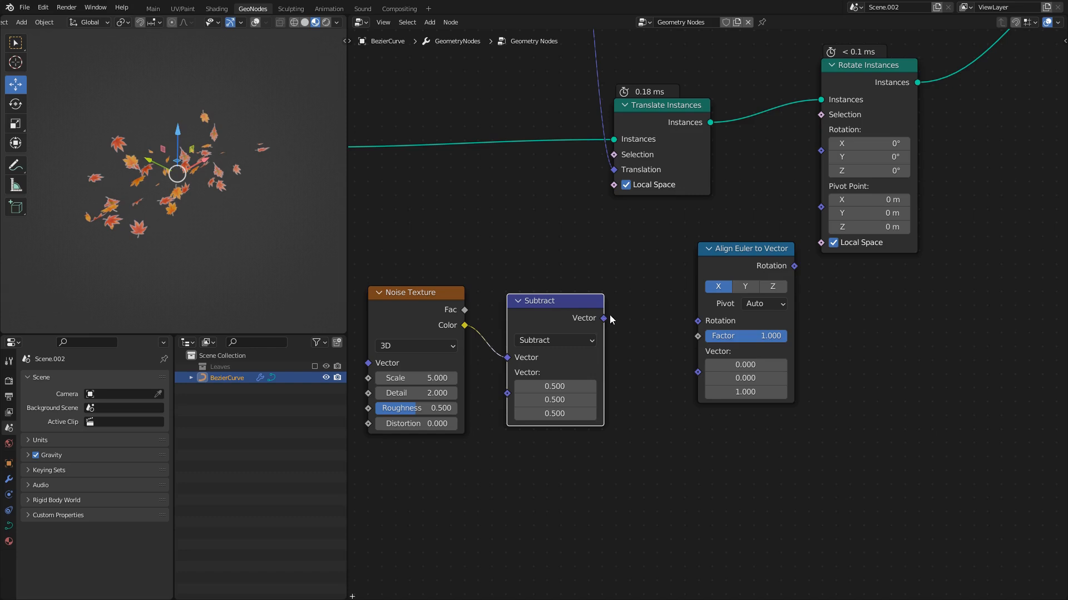
left_click_drag(697, 376, 697, 373)
left_click_drag(745, 256, 718, 260)
middle_click_drag(718, 261, 652, 338)
left_click(654, 370)
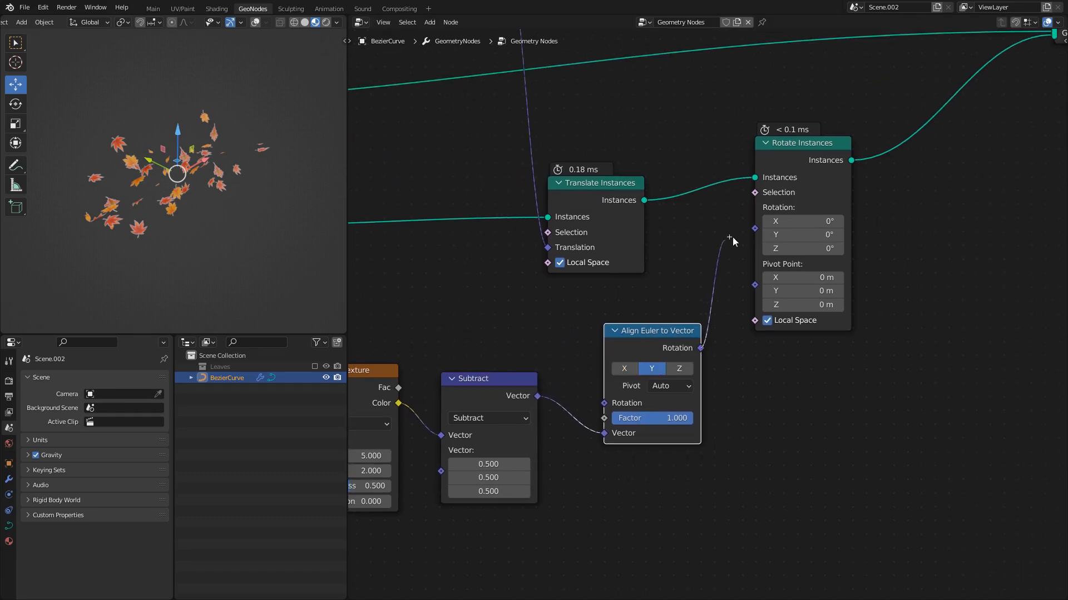
left_click_drag(726, 239, 747, 230)
- Set the newest Noise Texture's Detail and Roughness to 0 and its Scale to 0.5
middle_click_drag(603, 307, 879, 225)
left_click_drag(625, 390, 589, 404)
middle_click_drag(647, 374, 555, 385)
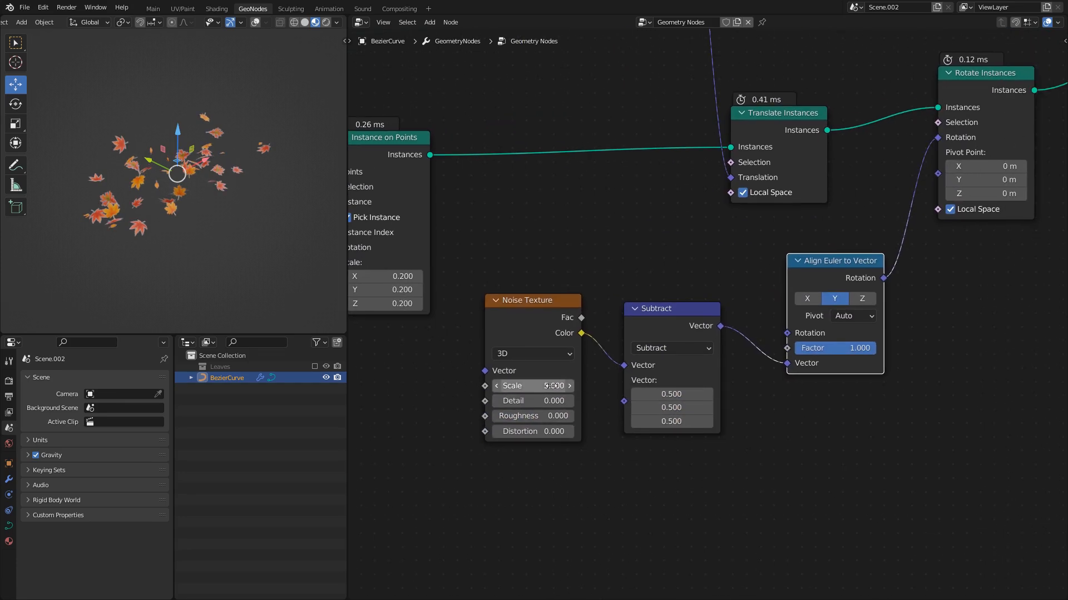
left_click(552, 386)
type("0")
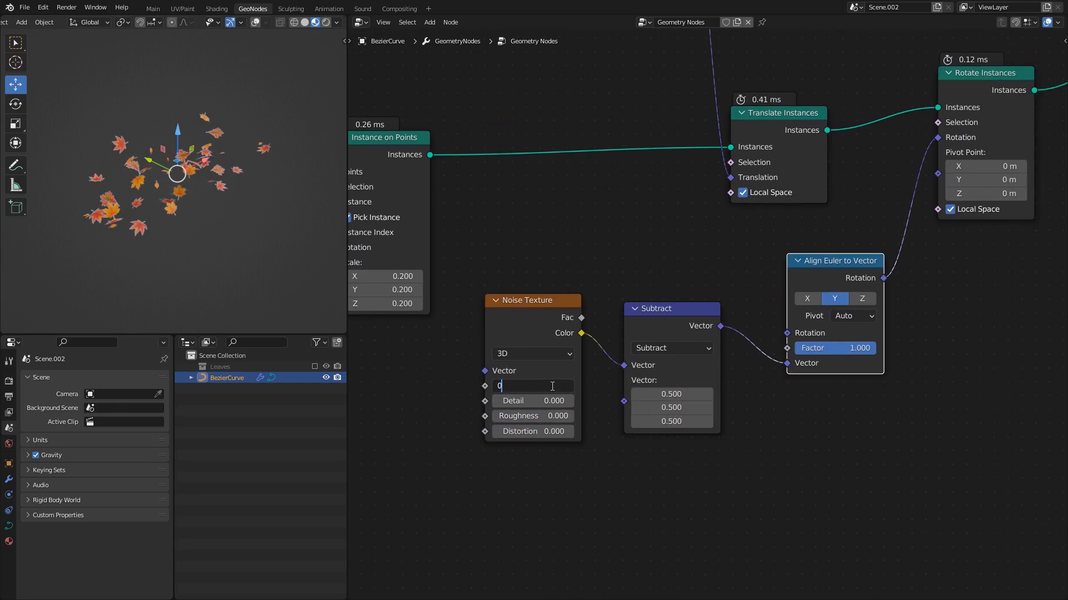
type(".5")
key("Return")
- Try a different Scale on the newest Noise Texture while viewing the leaves closer, and restore it to 0.5
middle_click_drag(130, 132, 167, 161)
scroll(139, 144, "up", 3)
scroll(166, 161, "up", 2)
left_click_drag(533, 386, 543, 385)
left_click(544, 386)
type("0.5")
key("Return")
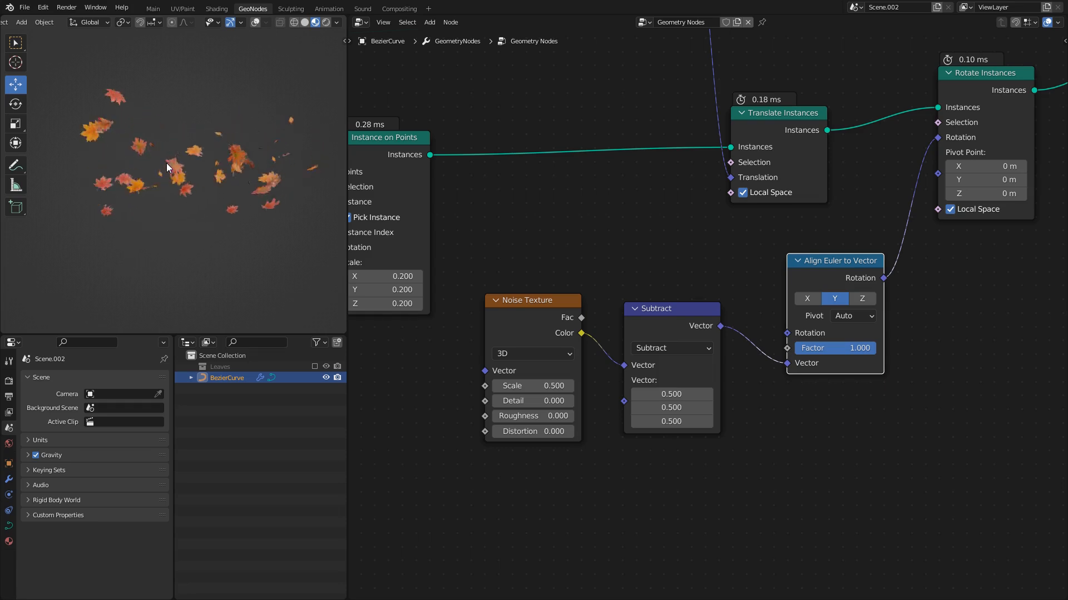
- Show the viewport overlays again and save the file
left_click(167, 162)
key("shift+alt+z")
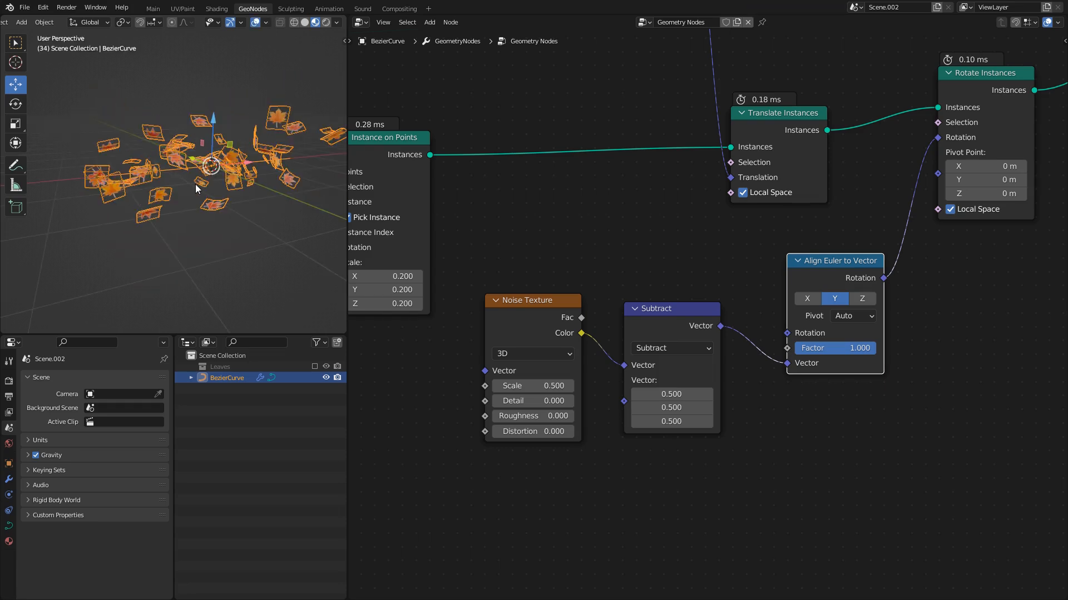
middle_click_drag(389, 184, 772, 258)
key("ctrl+s")
- Set the multiplier on the Scene Time seconds to 10
scroll(653, 293, "down", 4)
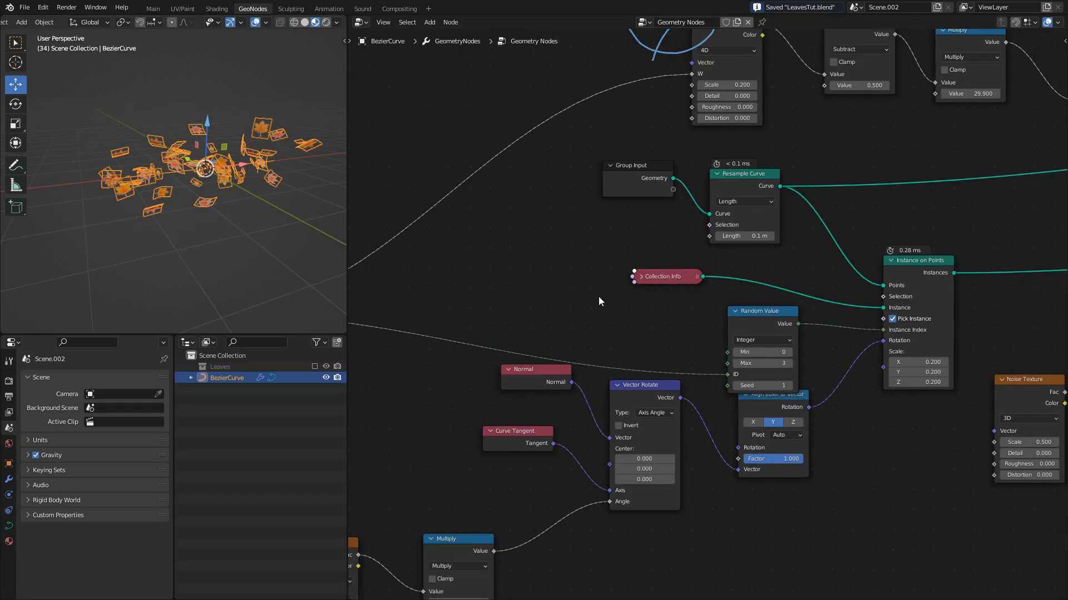
middle_click_drag(623, 298, 890, 262)
middle_click_drag(545, 248, 787, 244)
middle_click_drag(624, 314, 663, 279)
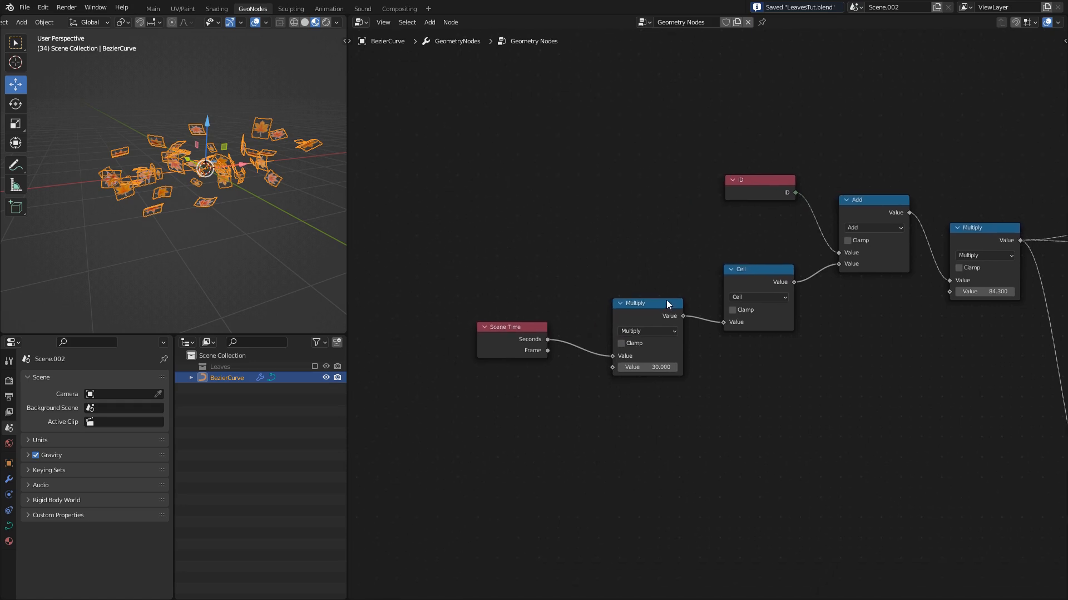
scroll(667, 289, "up", 5)
left_click(633, 395)
type("10")
key("Return")
- Play the animation and examine how the leaves move around the curve at the new time multiplier
key("space")
key("alt+shift+z")
key("alt+shift+z")
scroll(212, 217, "up", 5)
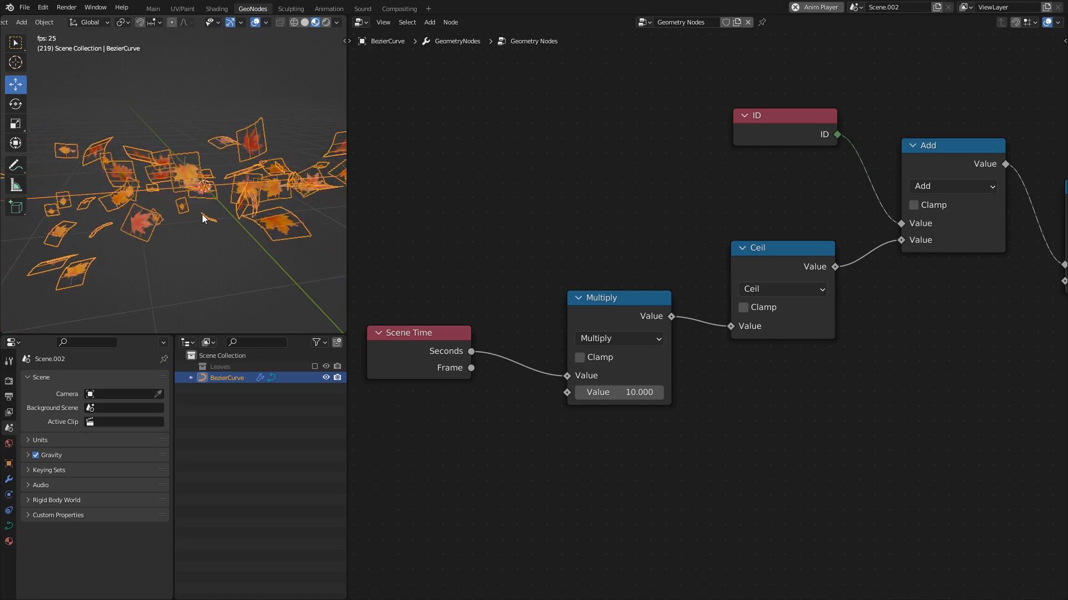
key("Escape")
key("space")
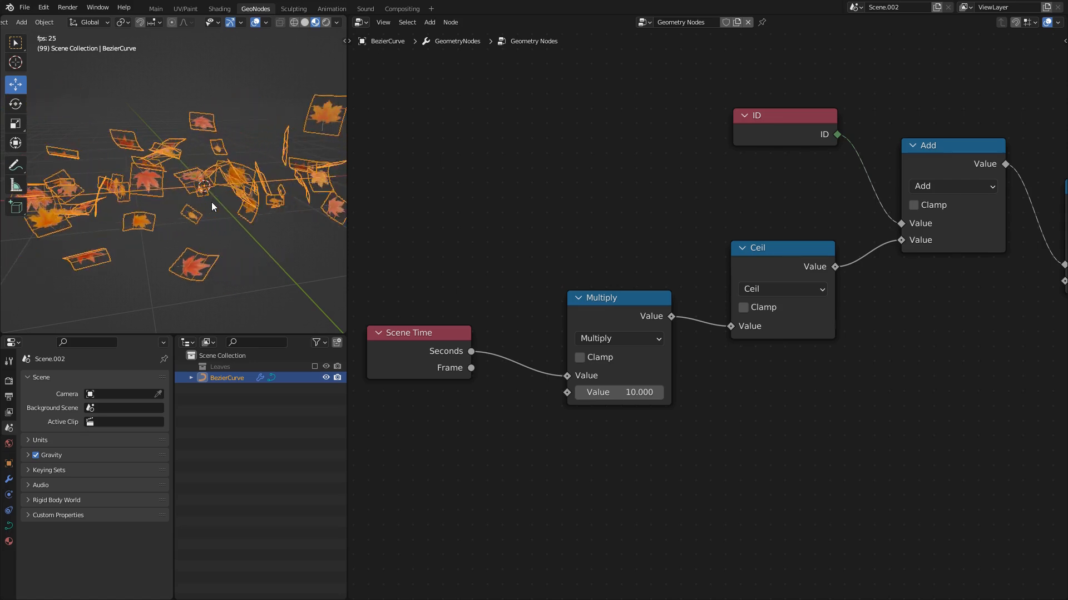
key("space")
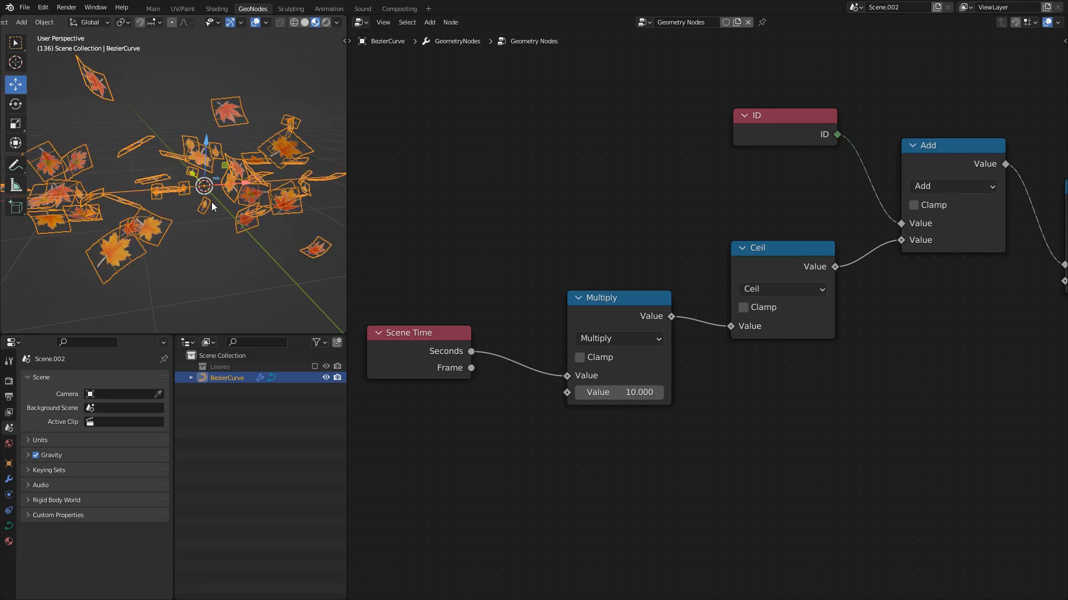
scroll(590, 205, "down", 5)
middle_click_drag(673, 162, 500, 366)
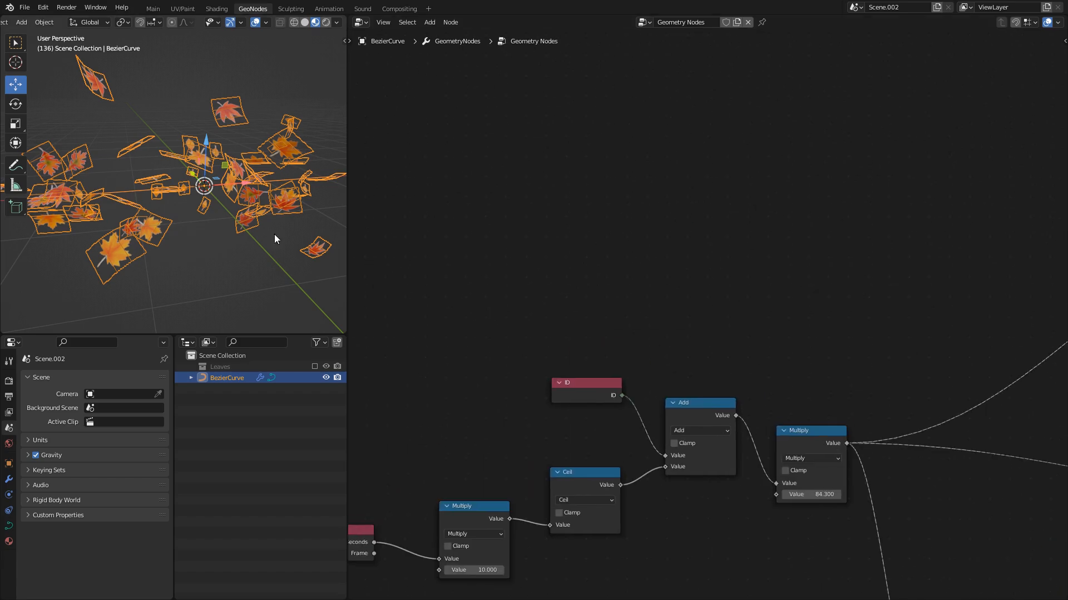
key("space")
key("space")
- Set the Resample Curve length to 0.01 m
scroll(668, 335, "down", 4)
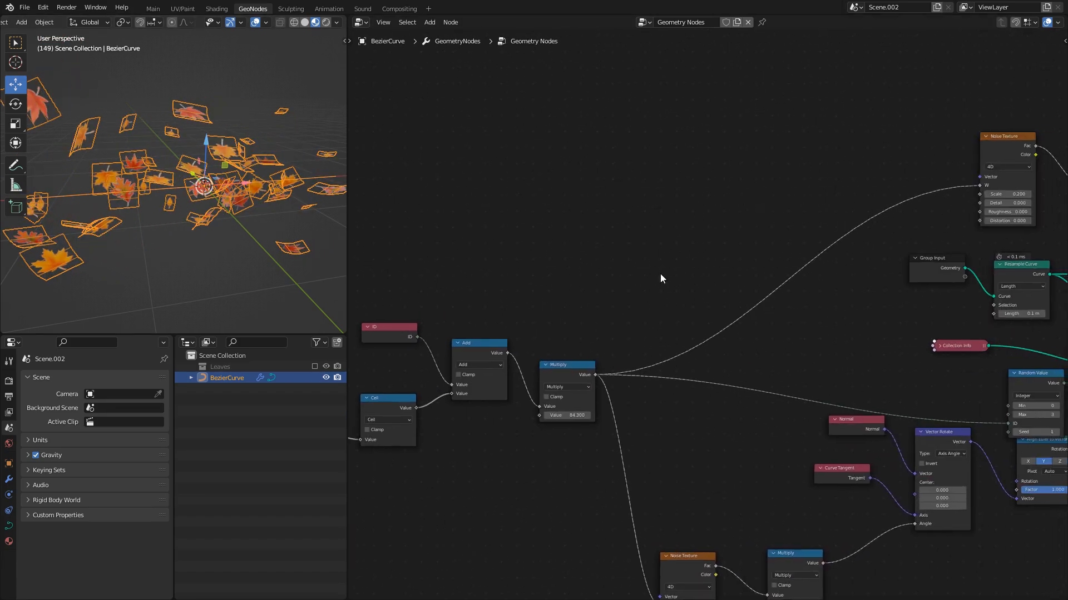
middle_click_drag(695, 232, 599, 452)
scroll(599, 453, "down", 1)
middle_click_drag(825, 524, 568, 299)
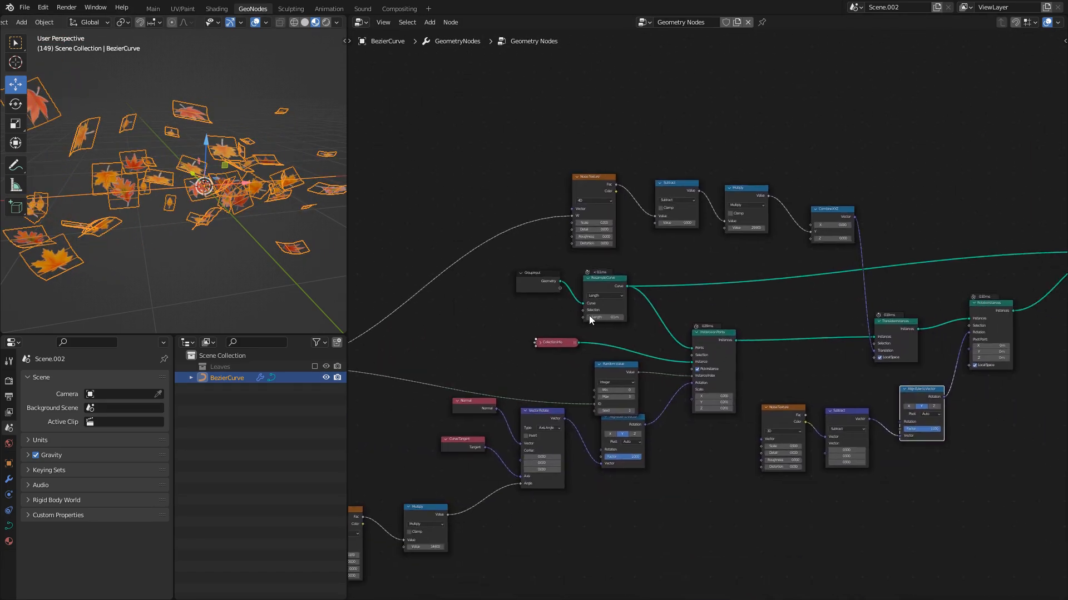
scroll(571, 329, "up", 4)
middle_click_drag(497, 316, 591, 322)
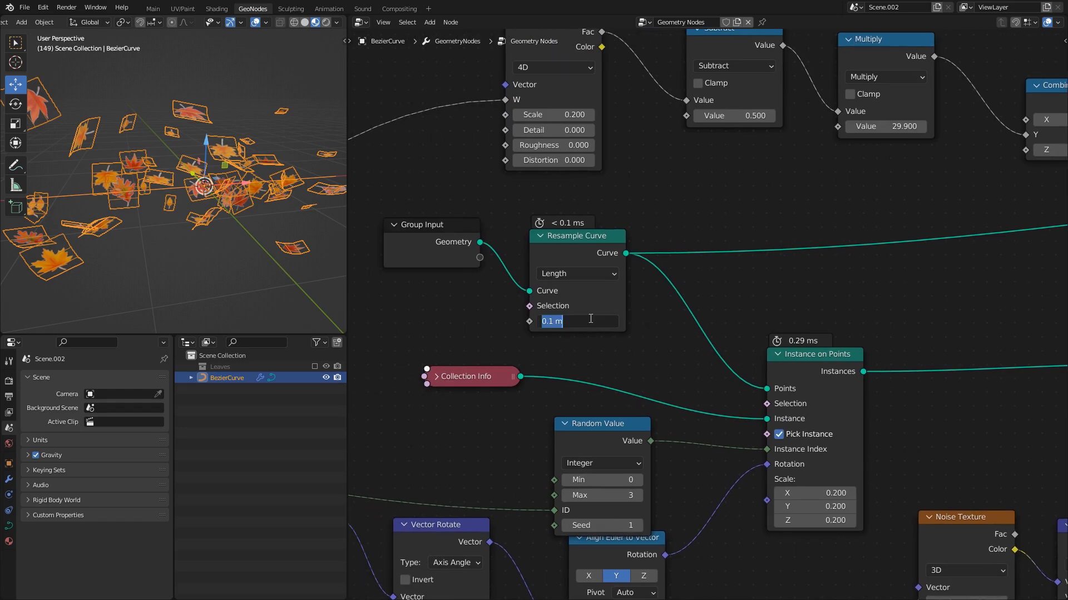
key("Return")
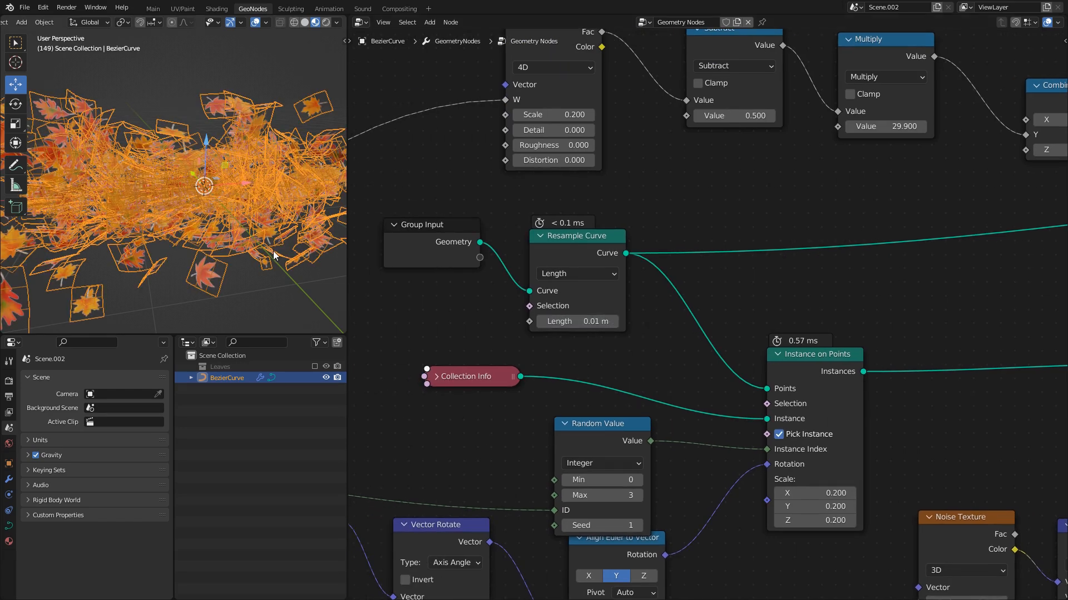
- Examine the denser leaf scatter with the viewport overlays hidden, and restore the overlays
key("shift+alt+z")
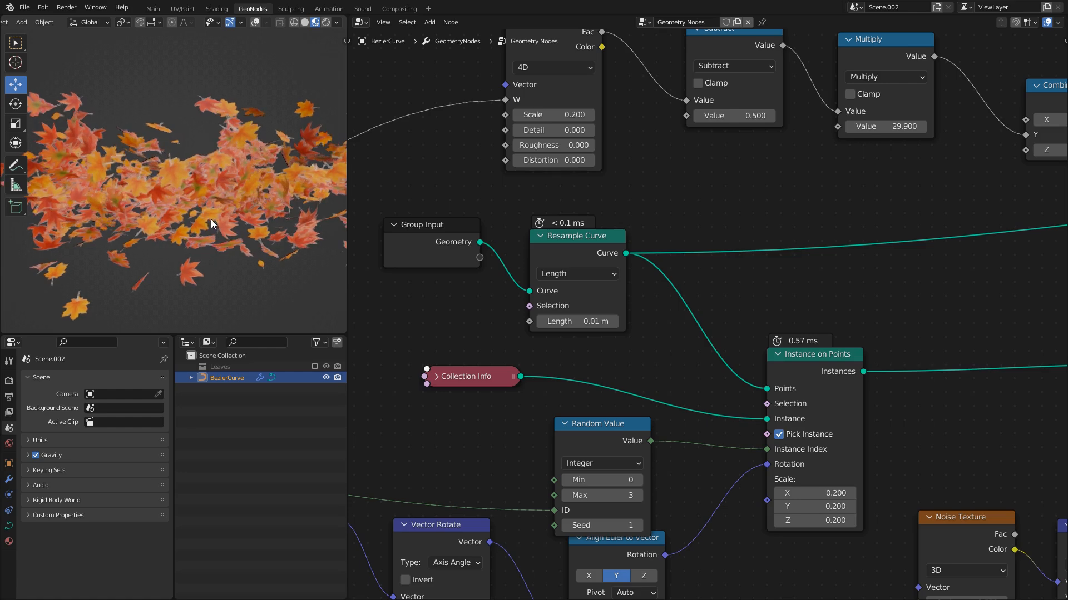
key("shift+alt+z")
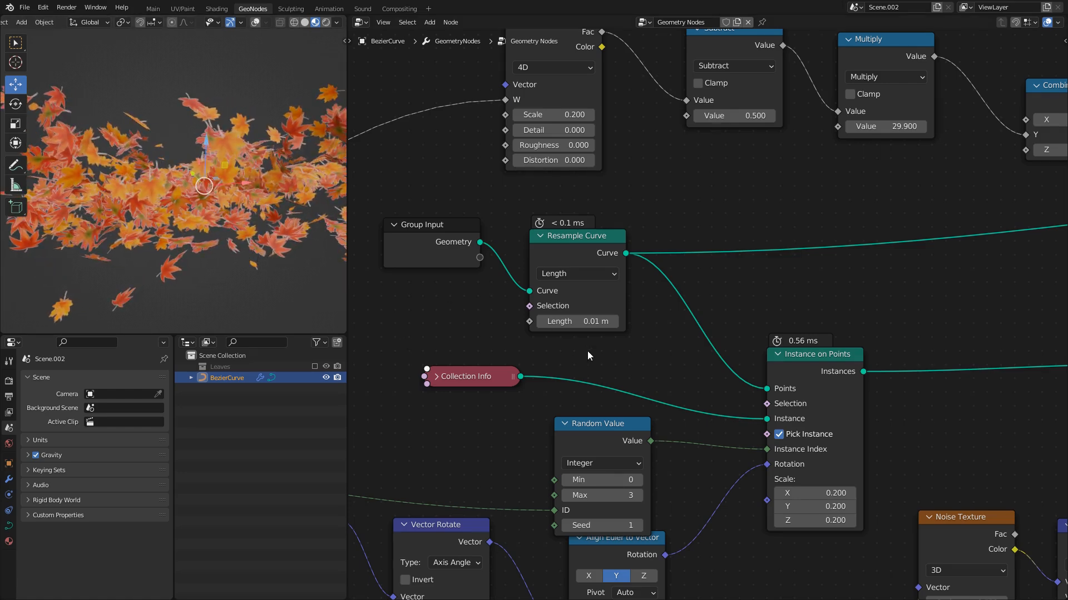
scroll(588, 351, "down", 2)
middle_click_drag(543, 346, 576, 309)
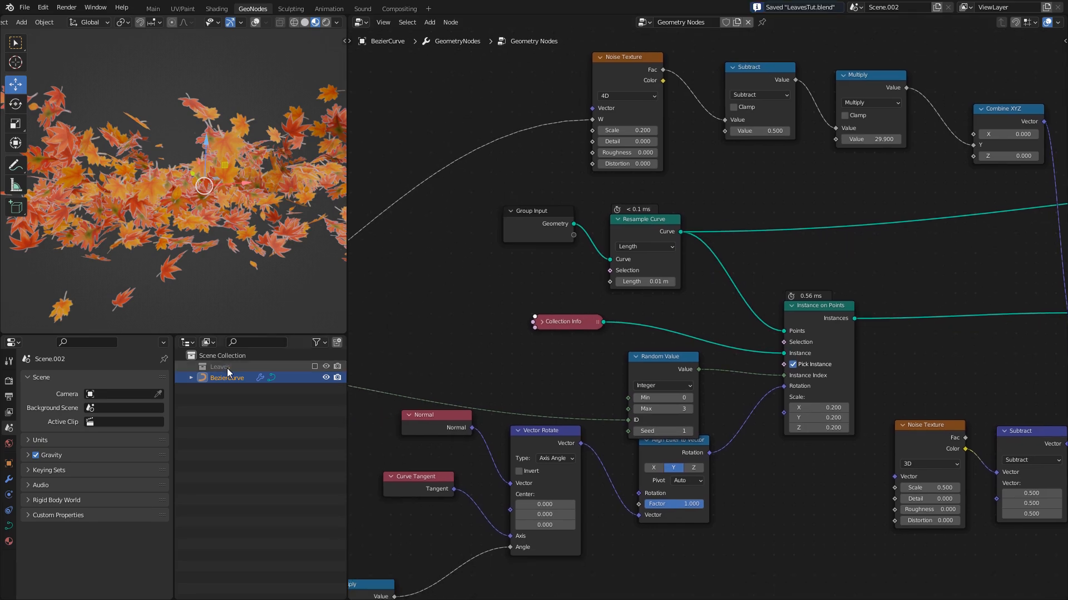
middle_click_drag(195, 234, 239, 289)
scroll(198, 249, "down", 5)
key("shift+alt+z")
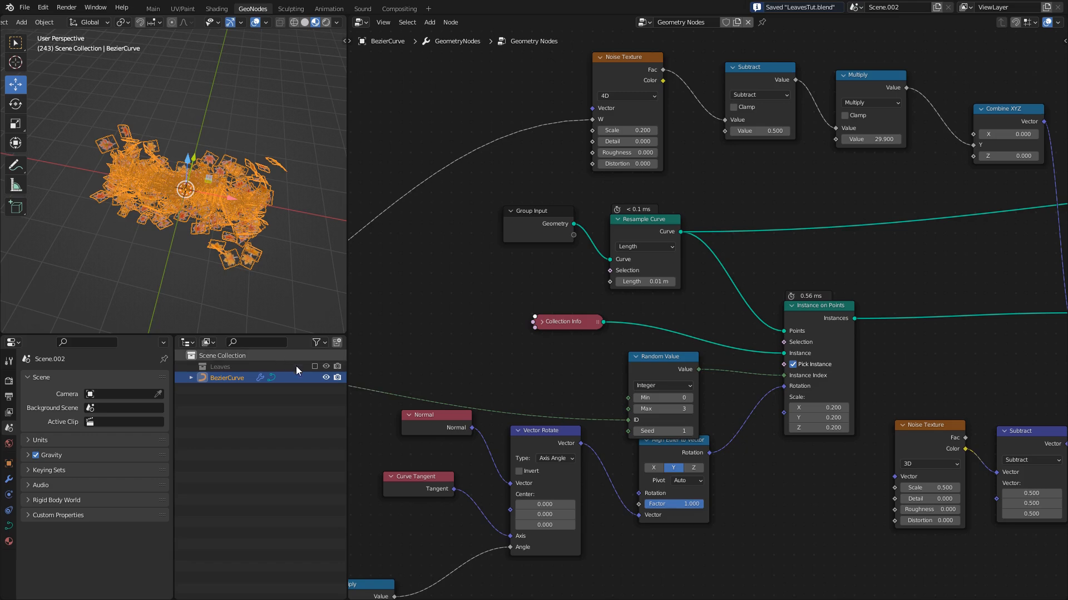
- Include the Leaves collection in the view layer again, expand it, and make it the active collection
left_click(315, 367)
left_click(190, 367)
left_click(209, 369)
middle_click_drag(220, 163, 202, 211, "shift")
scroll(201, 215, "up", 4)
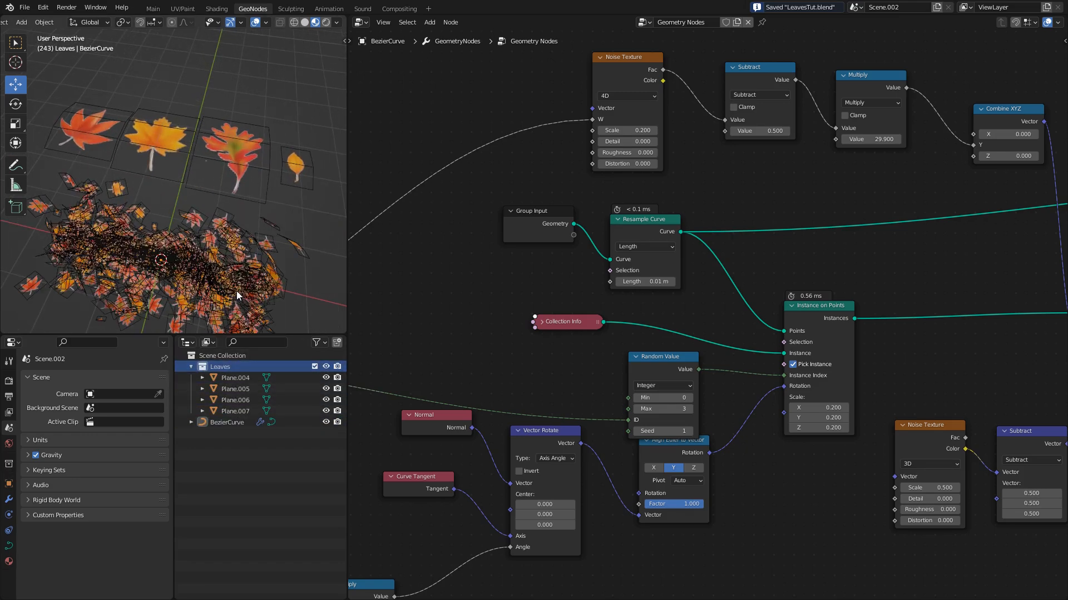
- Add a Plain Axes empty to the Leaves collection, collapse the collection, and reselect the BezierCurve
key("shift+a")
mouse_move(236, 192)
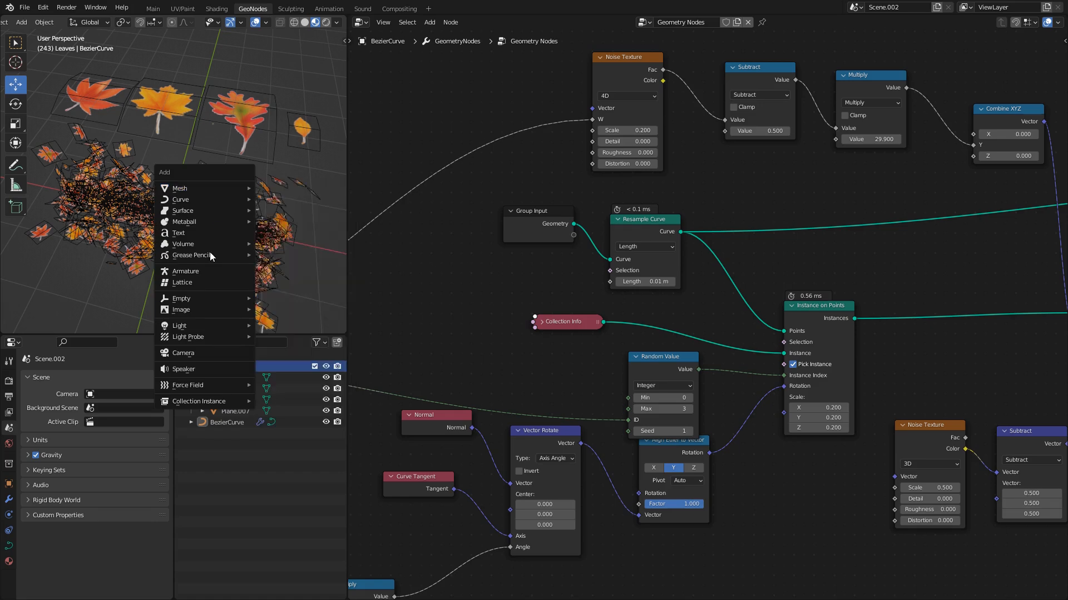
mouse_move(215, 297)
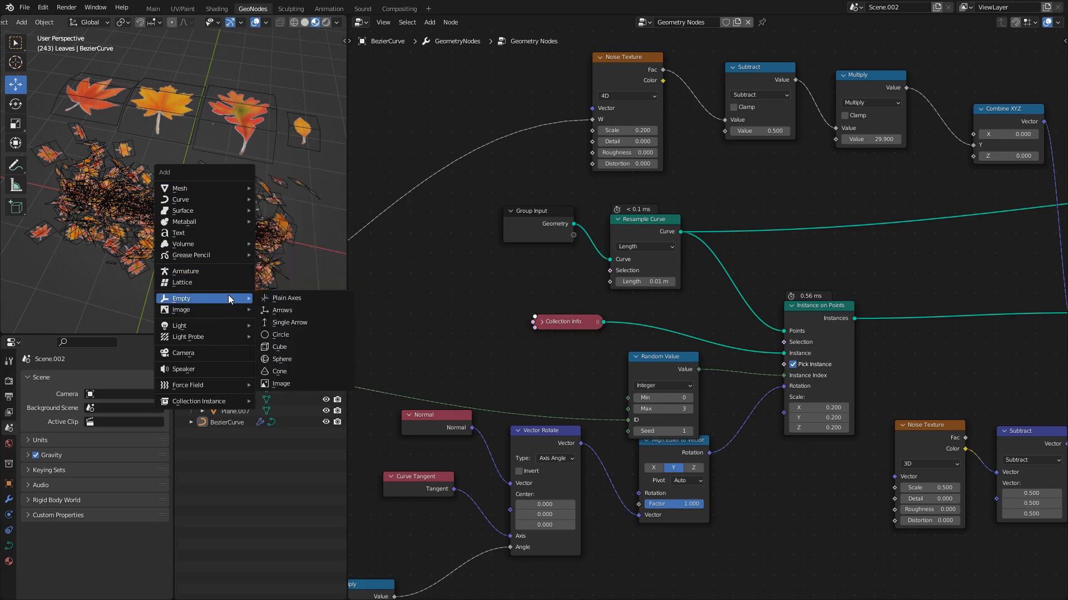
left_click(265, 295)
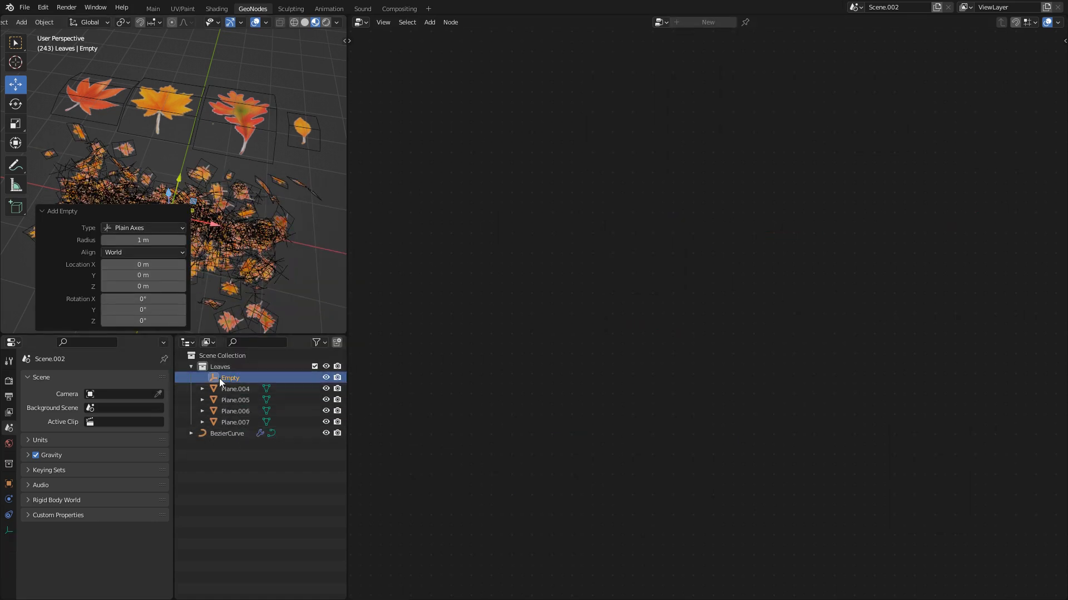
left_click(191, 367)
left_click(218, 380)
scroll(727, 373, "up", 4)
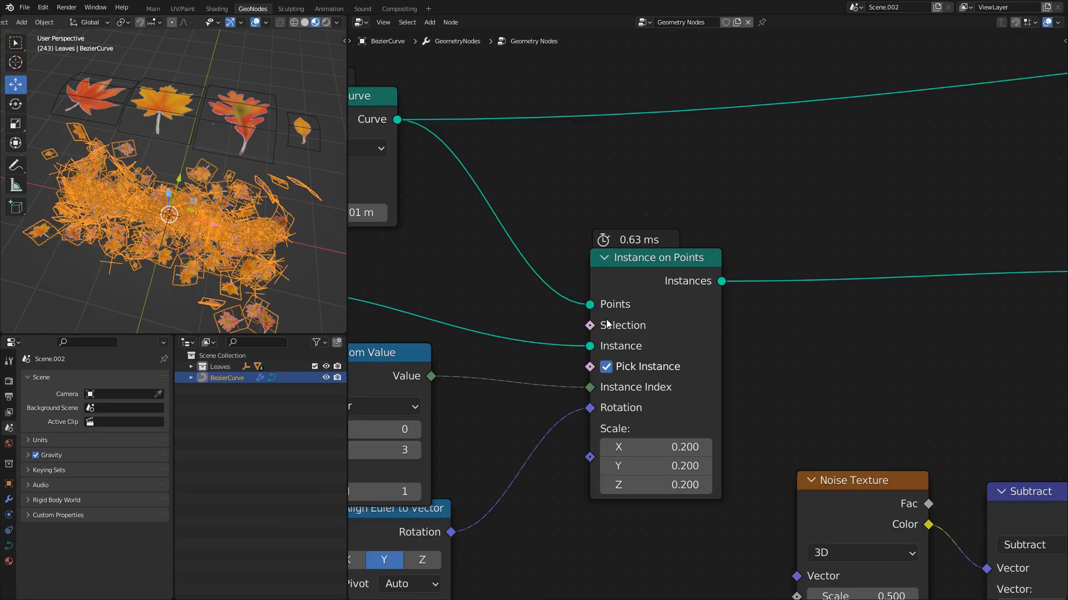
scroll(609, 327, "down", 2)
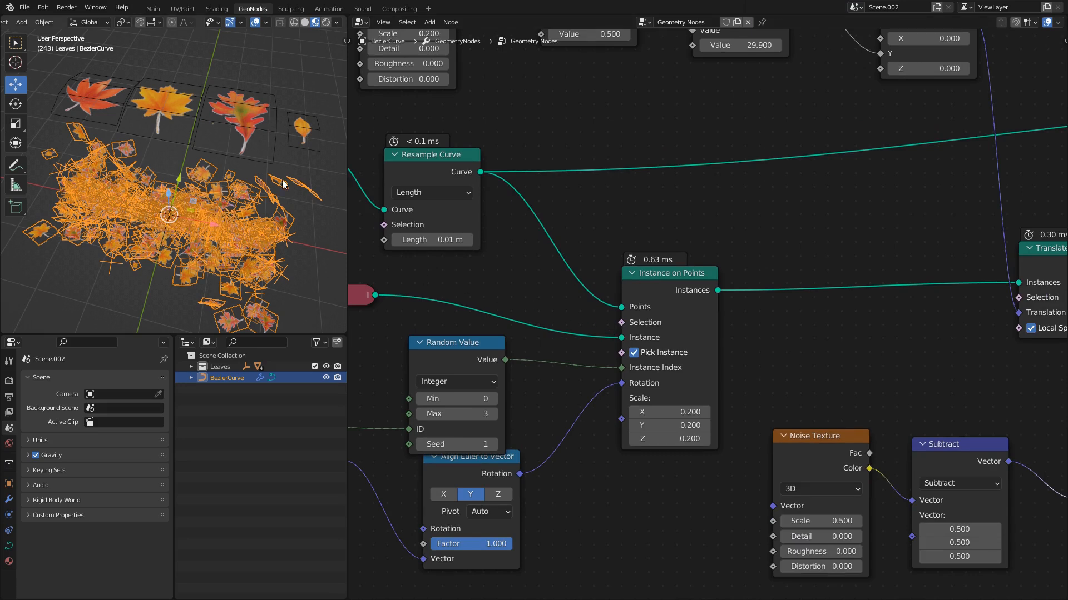
- Collapse the Random Value node and place it above Align Euler to Vector, and move Collection Info beneath Group Input
middle_click_drag(454, 347, 637, 305)
left_click_drag(636, 304, 613, 306)
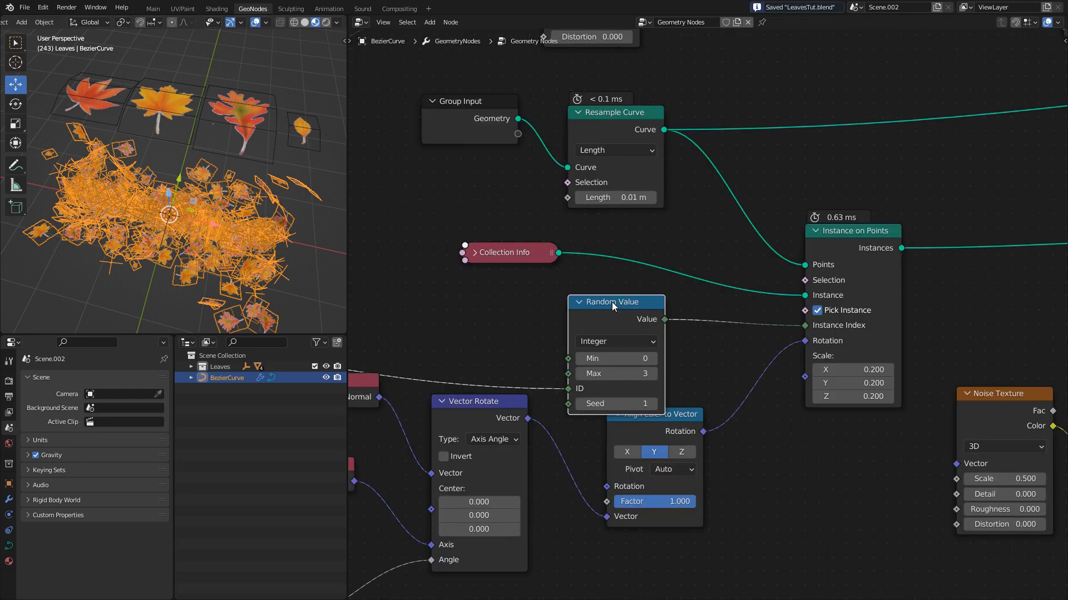
left_click(582, 304)
left_click_drag(582, 304, 579, 356)
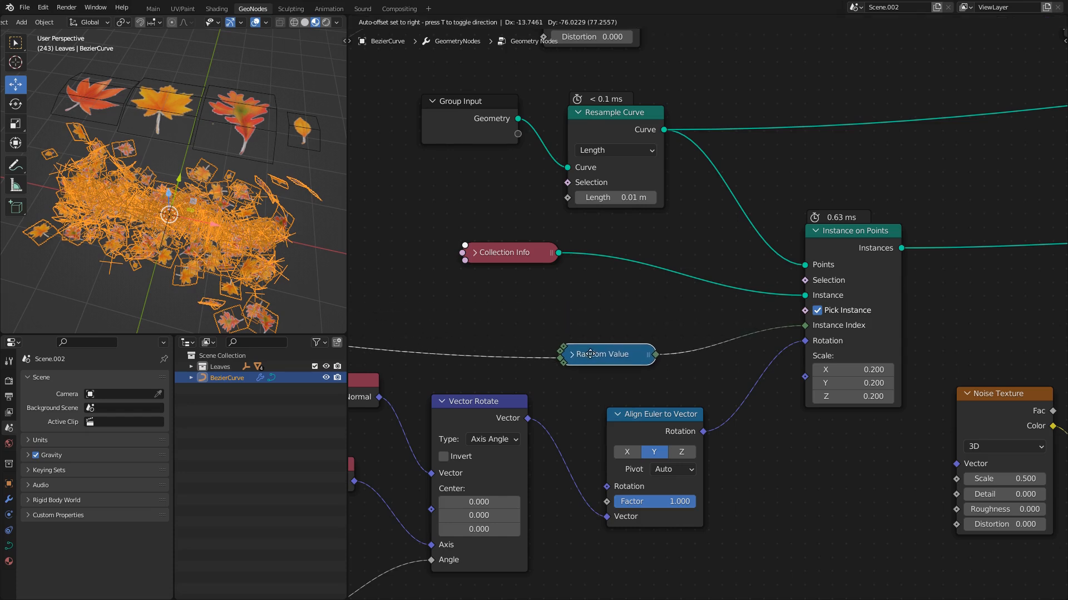
left_click_drag(502, 258, 477, 233)
left_click(429, 259)
left_click(429, 260)
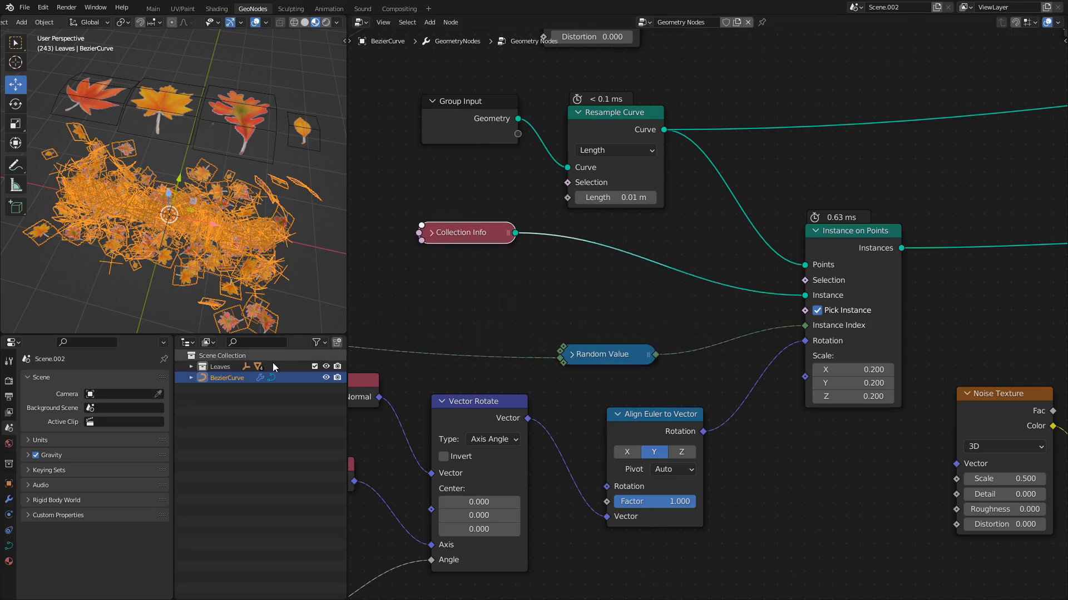
- Rename the empty in the Leaves collection to 0 and reselect the BezierCurve
left_click(191, 366)
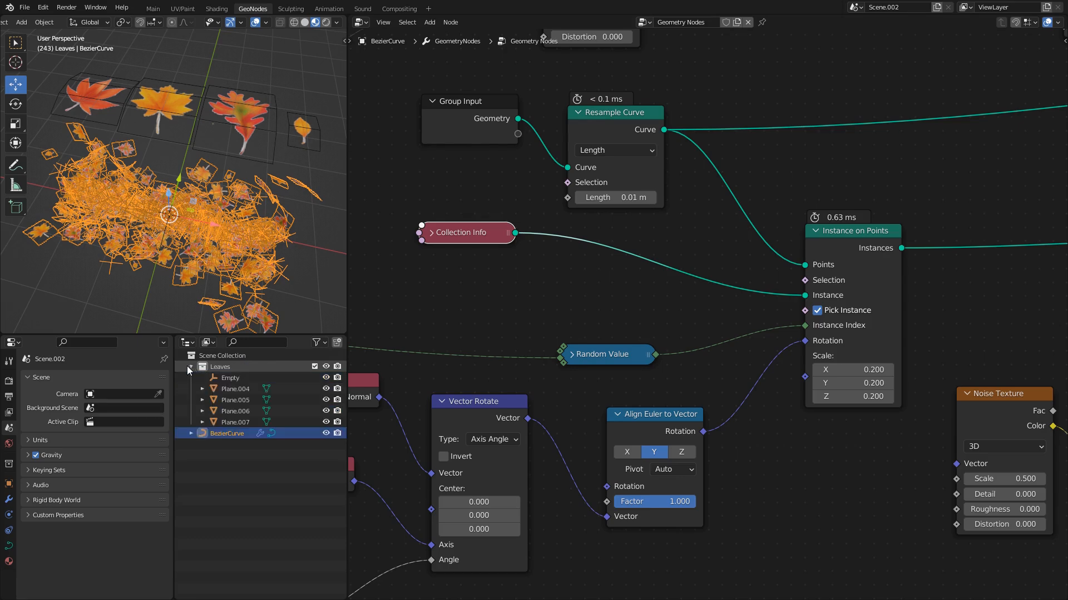
double_click(241, 378)
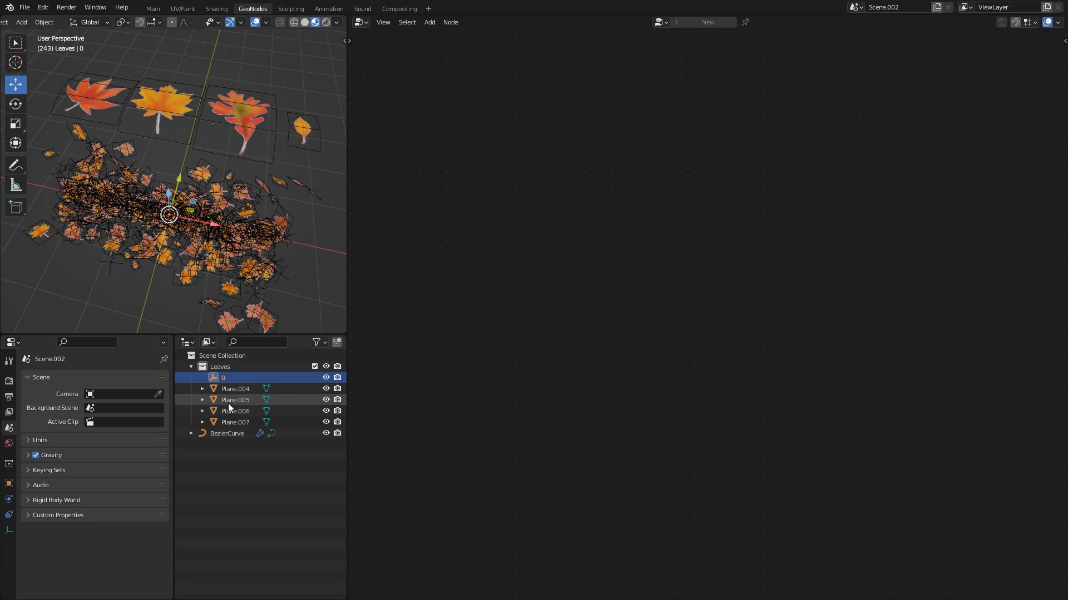
left_click(223, 434)
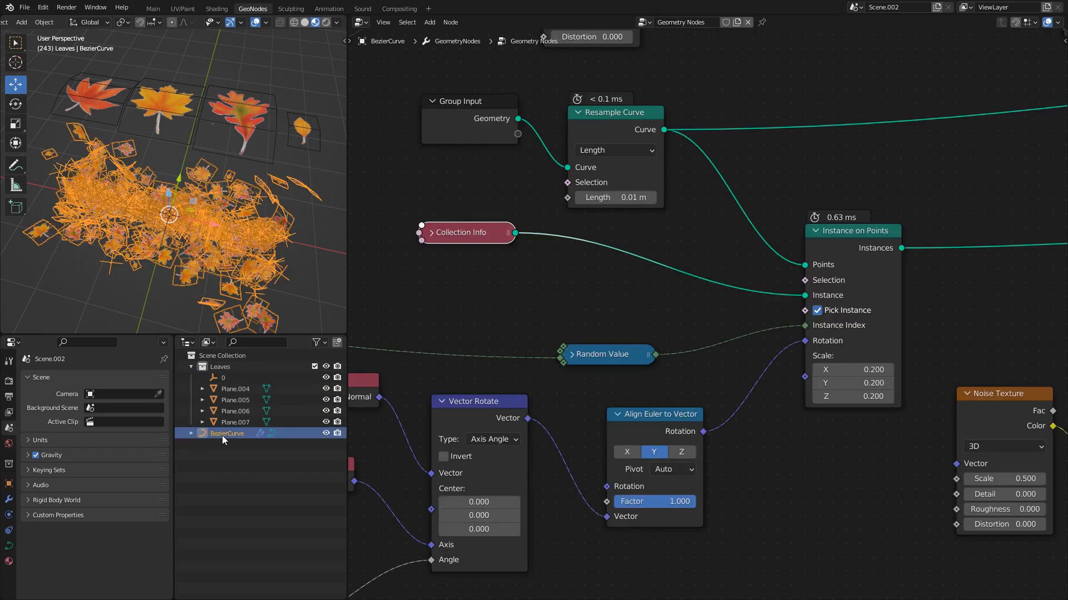
- Move the collapsed Random Value node between Collection Info and Vector Rotate
left_click_drag(615, 361, 487, 335)
middle_click_drag(487, 336, 508, 294)
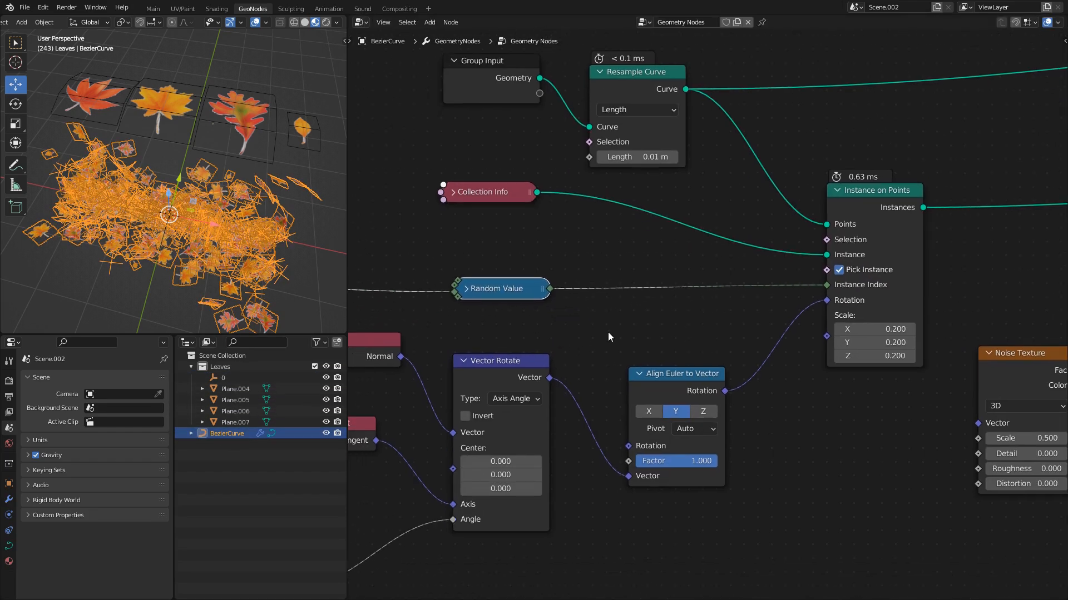
- Expand the Random Value node and insert a Multiply math node between it and Instance on Points' Instance Index
key("h")
left_click_drag(536, 298, 513, 254)
key("shift+a")
type("mat")
left_click(653, 326)
left_click(659, 300)
left_click(657, 292)
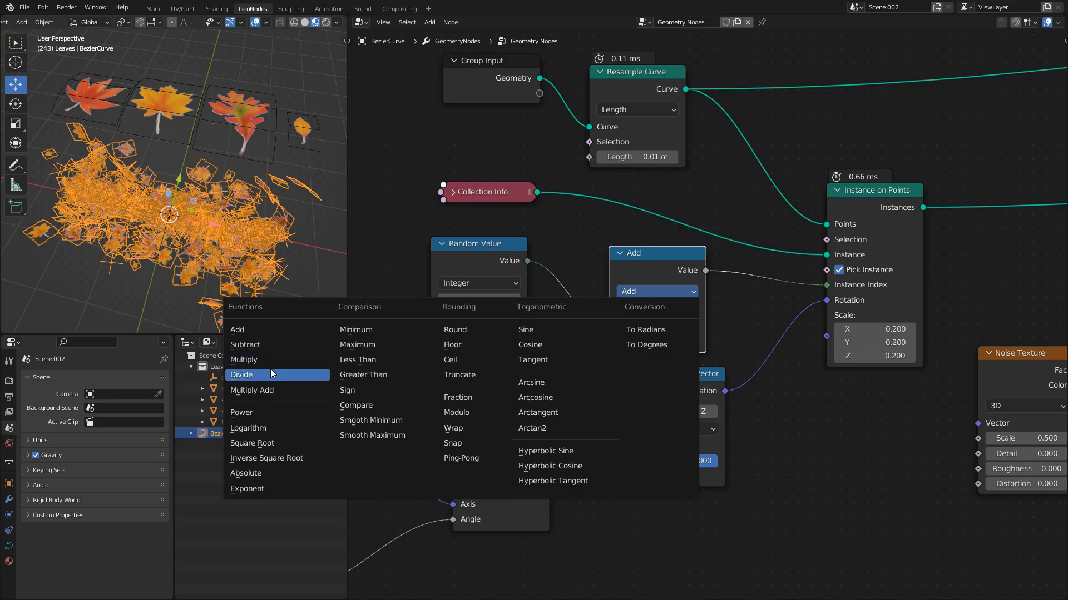
left_click(243, 360)
scroll(528, 399, "down", 4)
scroll(585, 236, "up", 2)
key("ctrl+s")
- Duplicate the Random Value node below Vector Rotate and feed its ID from the Multiply node with value 84.300
left_click(591, 222)
key("shift+d")
left_click(609, 435)
middle_click_drag(500, 393, 699, 361)
left_click_drag(423, 210, 772, 463)
middle_click_drag(807, 445, 619, 461)
- Set the duplicated Random Value to Boolean and connect its output to the second value of the index Multiply node
scroll(619, 461, "up", 1)
scroll(618, 461, "up", 1)
left_click(599, 483)
left_click(578, 538)
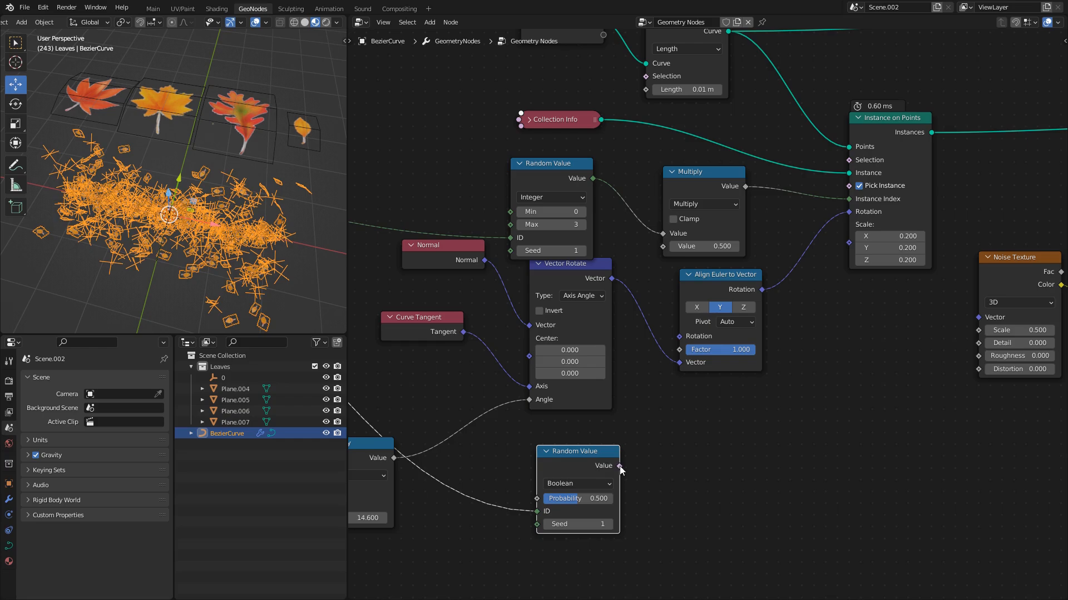
left_click_drag(662, 246, 662, 246)
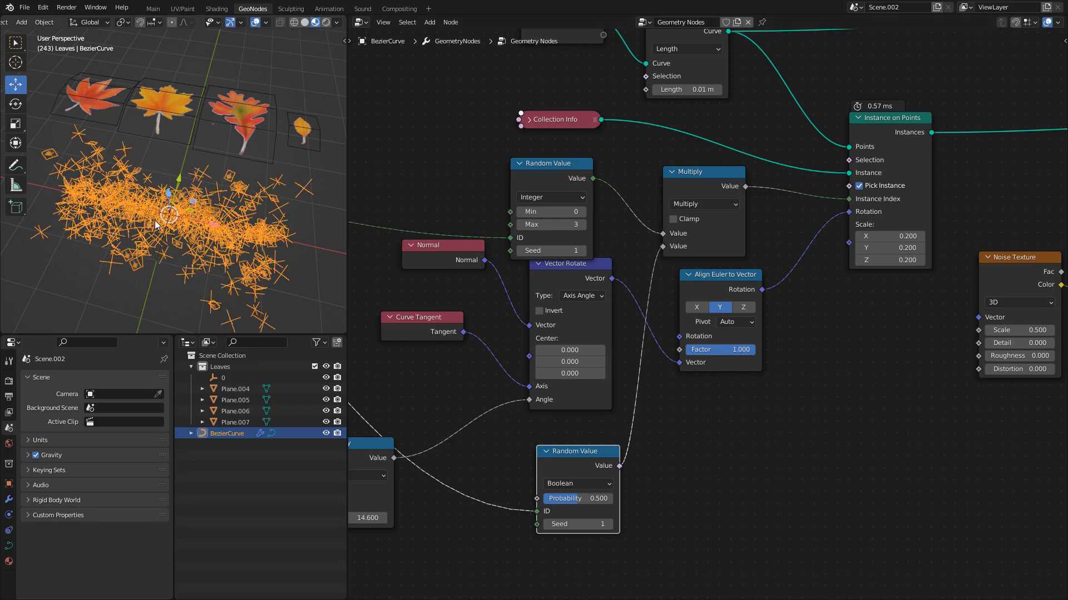
- Try the Boolean Random Value's probability at 0.283 and 0.458 while playing the animation, and save the file
scroll(154, 226, "up", 6)
scroll(179, 179, "down", 5)
middle_click_drag(166, 180, 236, 222)
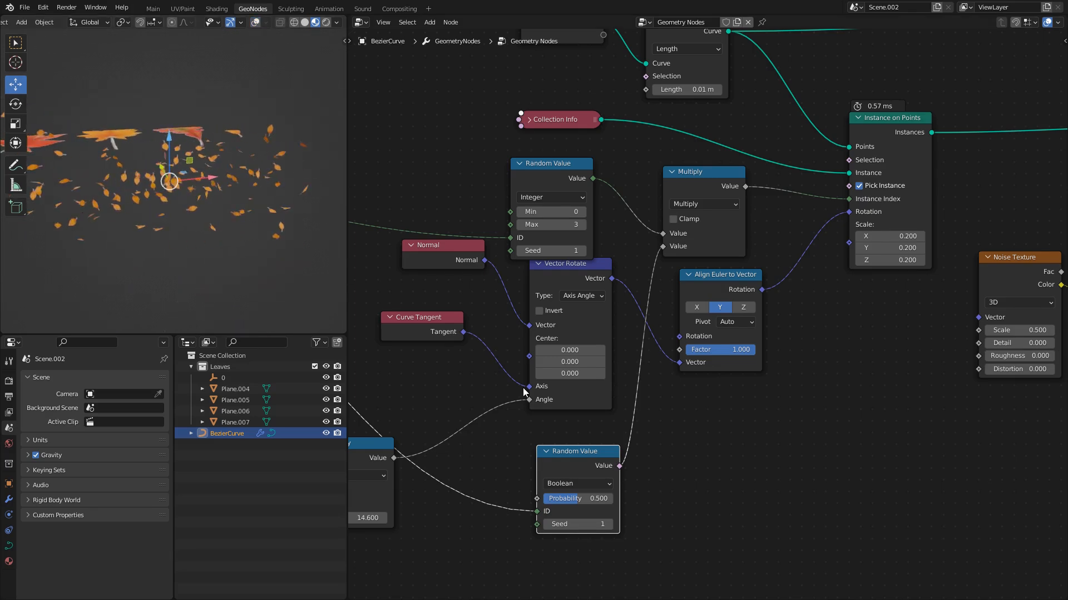
middle_click_drag(499, 416, 547, 389)
left_click_drag(639, 471, 618, 471)
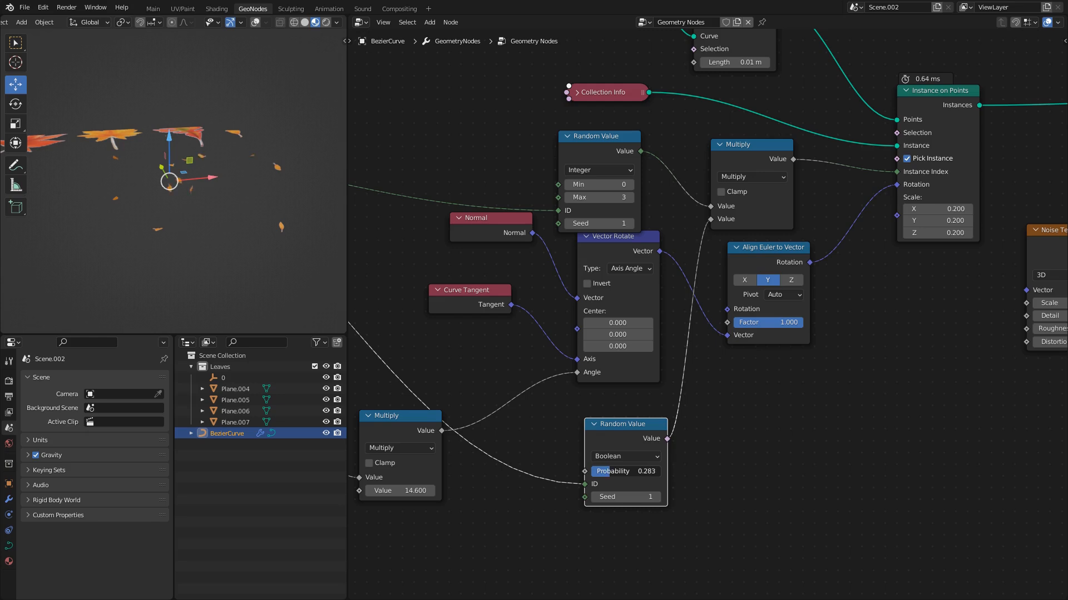
middle_click_drag(696, 193, 634, 265)
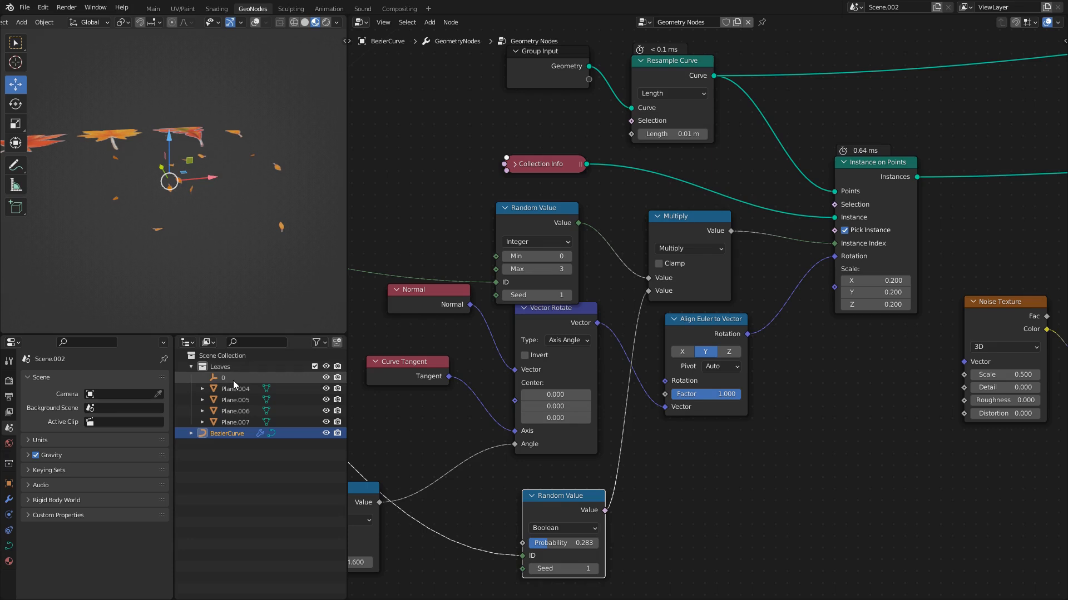
middle_click_drag(208, 242, 169, 241)
key("space")
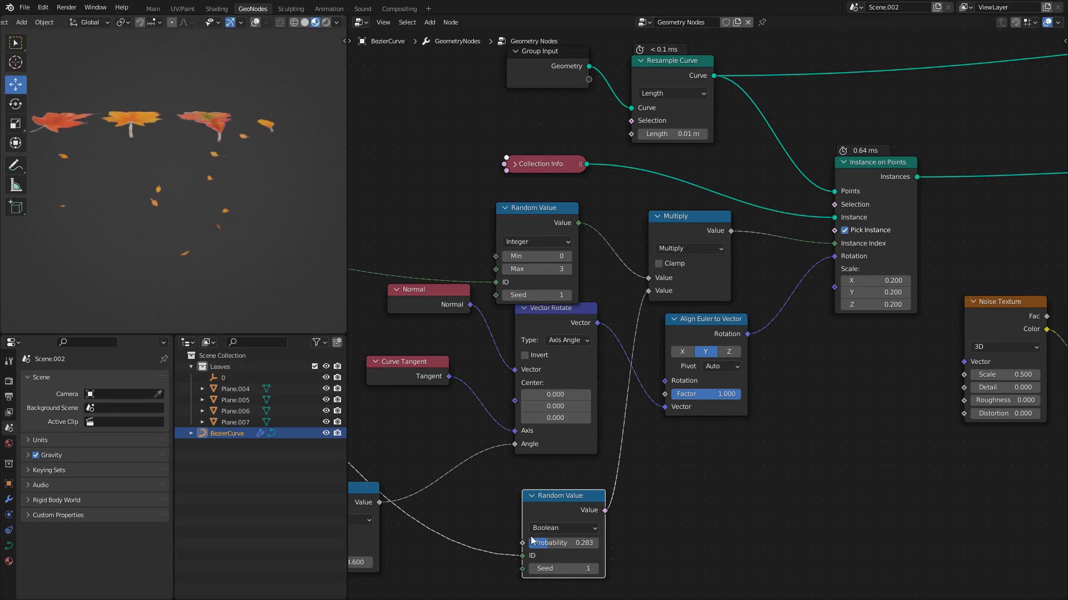
left_click_drag(532, 542, 549, 542)
key("ctrl+s")
- Move the integer Random Value node clear of Vector Rotate, and set the Boolean Random Value's seed to 2
middle_click_drag(526, 217, 631, 176)
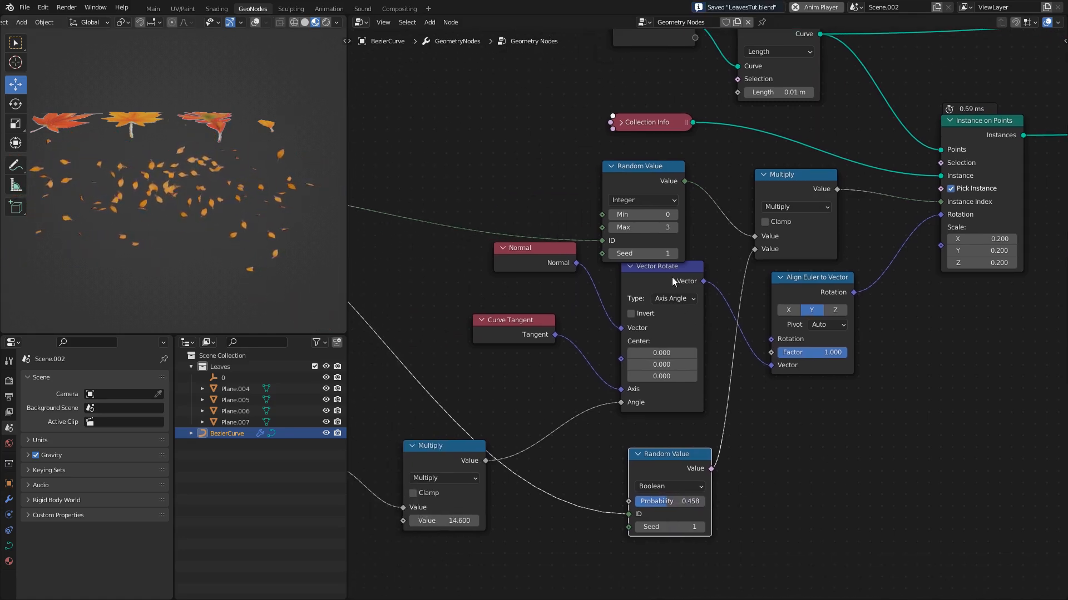
left_click_drag(631, 175, 633, 150)
left_click_drag(679, 457, 683, 440)
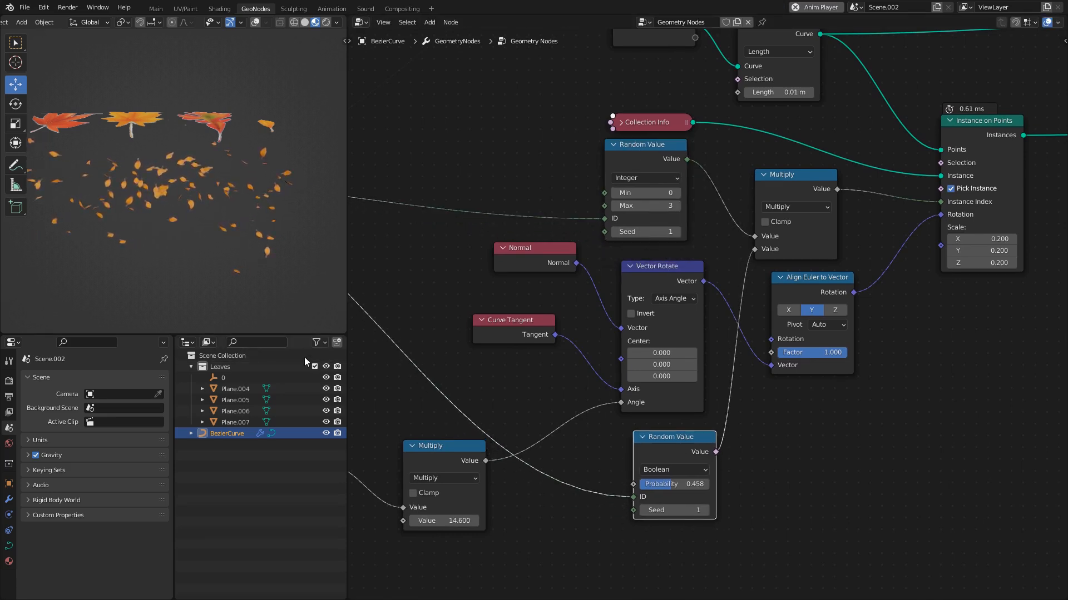
left_click(704, 510)
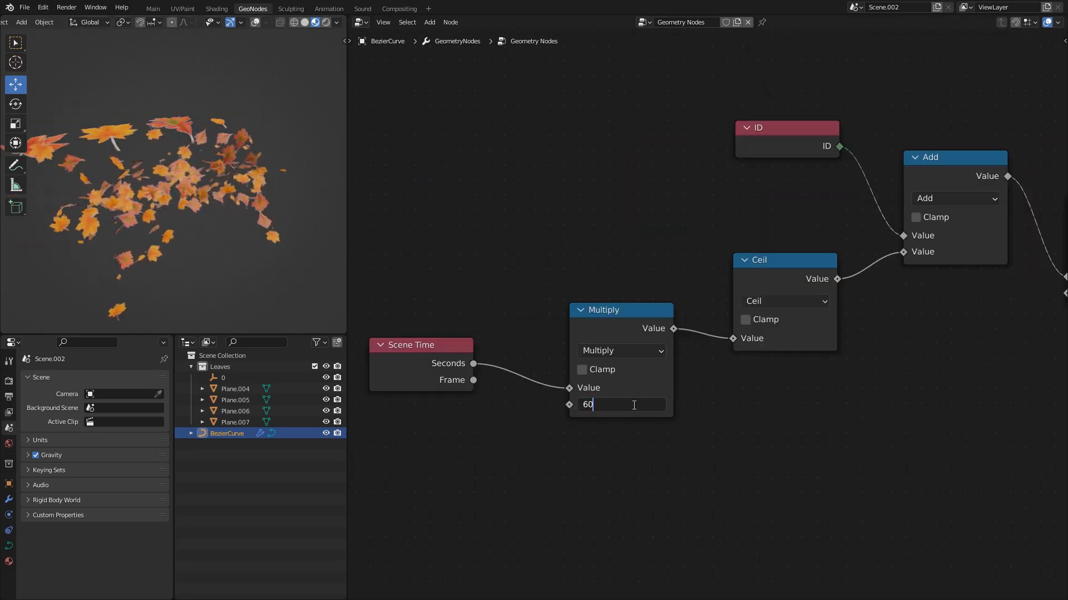
- Set the Multiply node after Scene Time to 60 and stop the animation playback
key("Return")
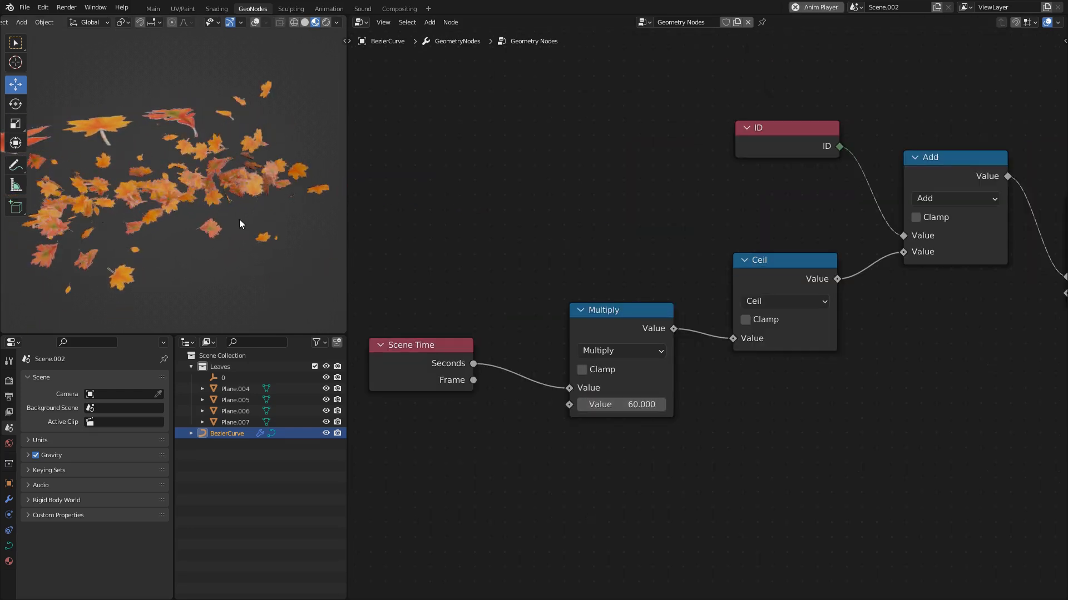
key("space")
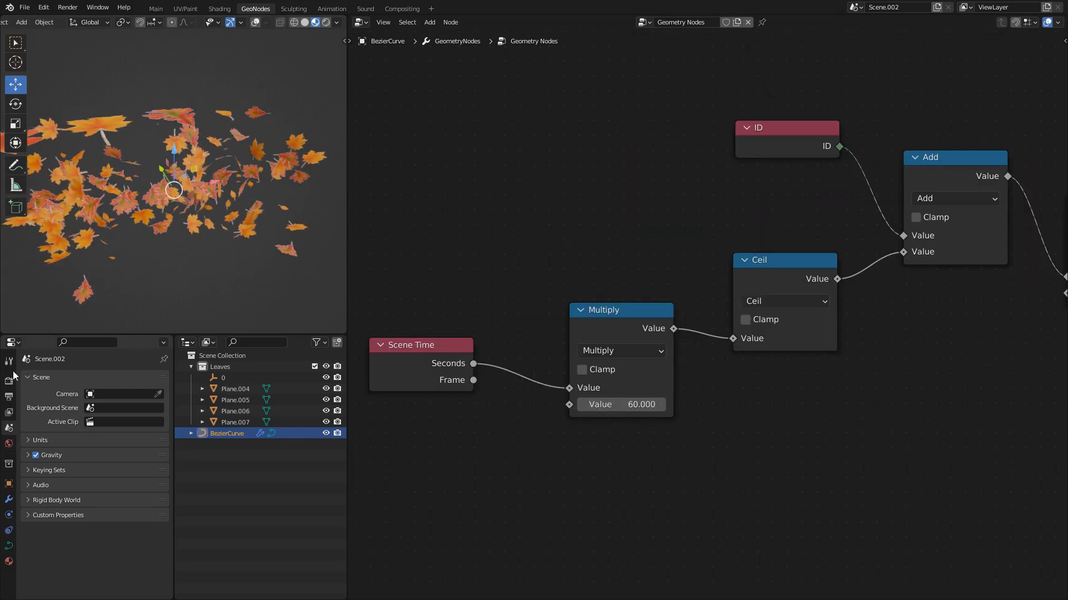
- Turn off viewport denoising in the render sampling settings, play the animation and save the file
left_click(9, 381)
left_click(88, 439)
key("space")
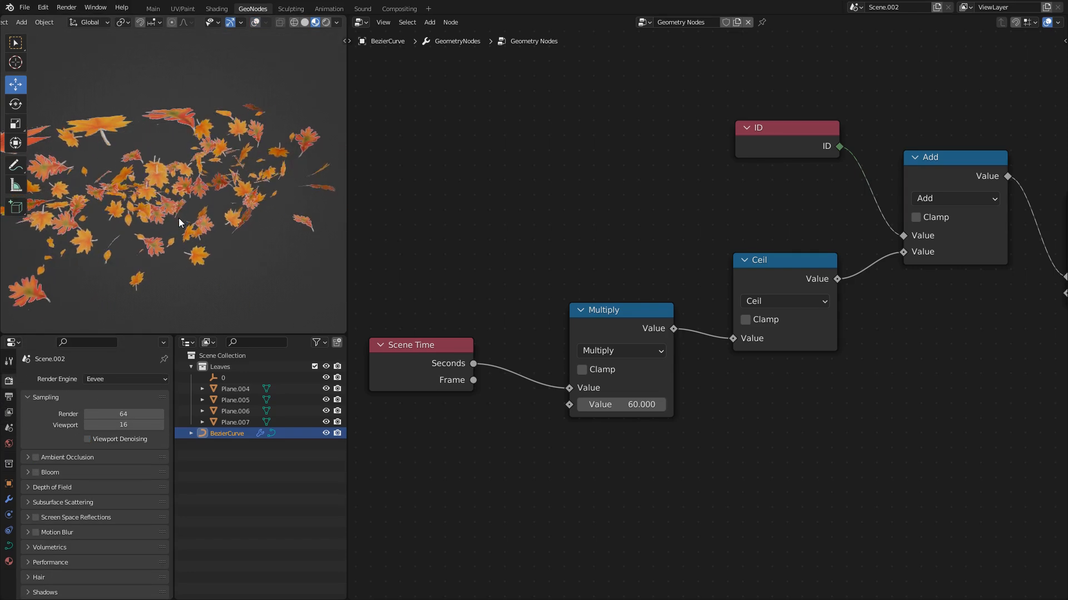
key("ctrl+s")
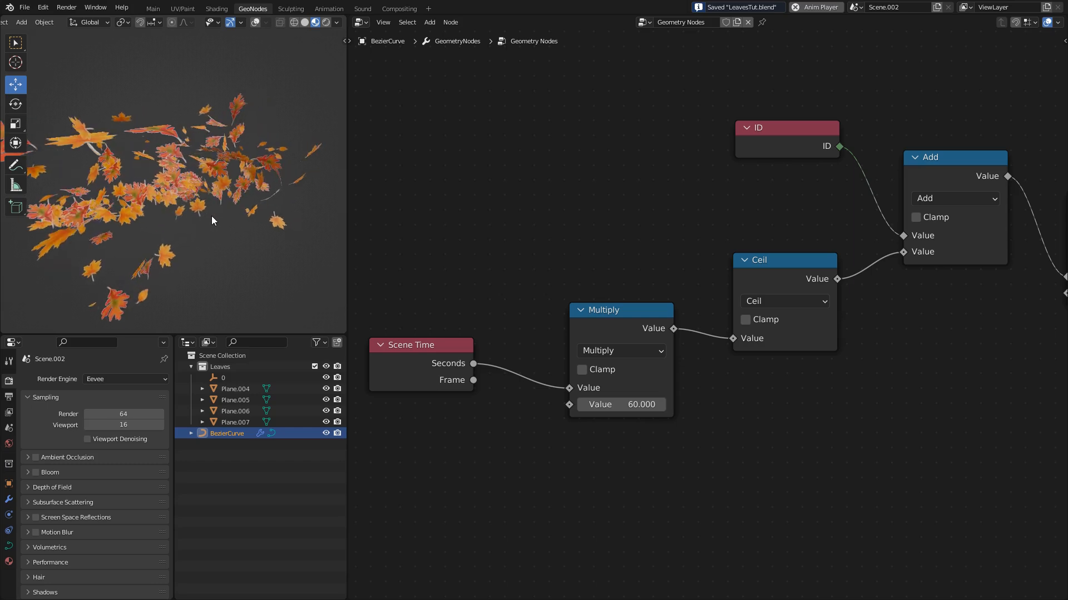
key("space")
- Try the Boolean Random Value's probability at 0.342 and 1.000, playing the animation between the two settings
scroll(853, 286, "down", 3)
middle_click_drag(881, 285, 670, 277)
scroll(828, 265, "down", 3)
middle_click_drag(828, 265, 616, 252)
middle_click_drag(962, 339, 737, 242)
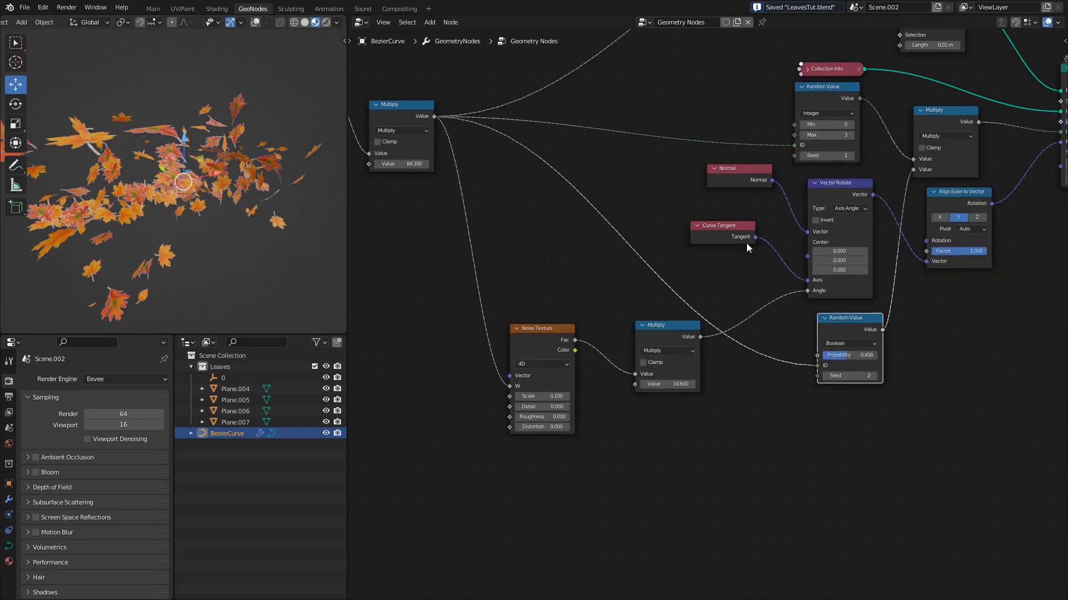
scroll(655, 365, "up", 2)
scroll(695, 370, "up", 1)
left_click_drag(721, 375, 713, 376)
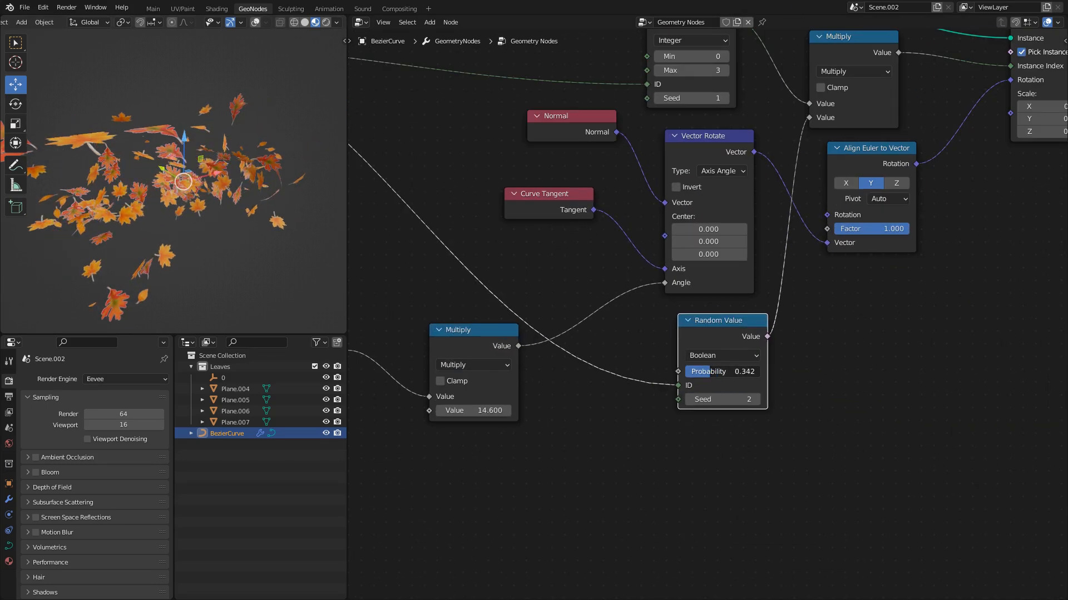
key("space")
key("space")
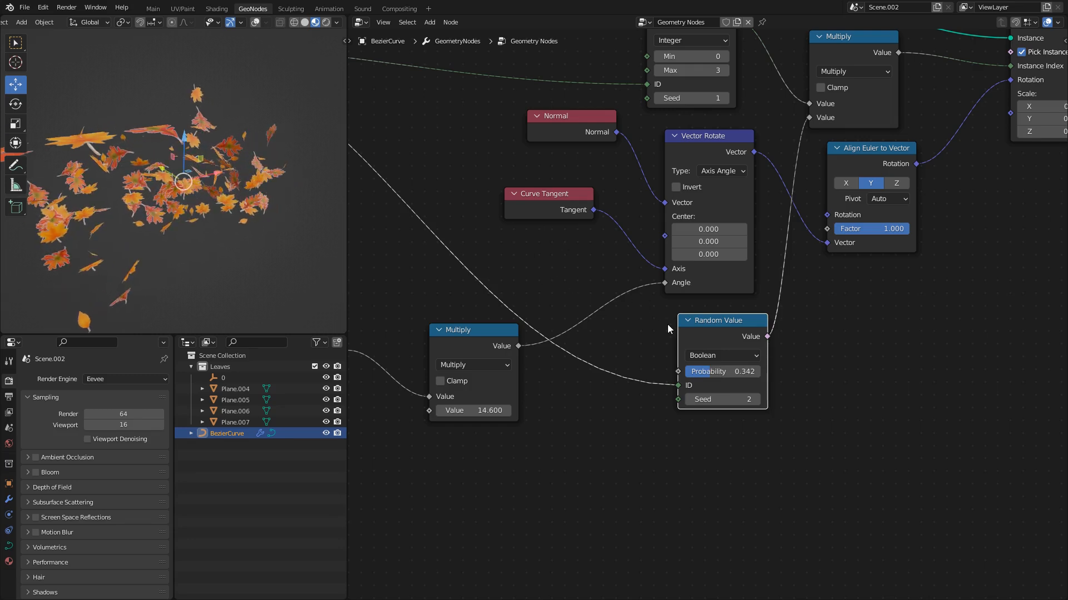
left_click_drag(718, 372, 738, 369)
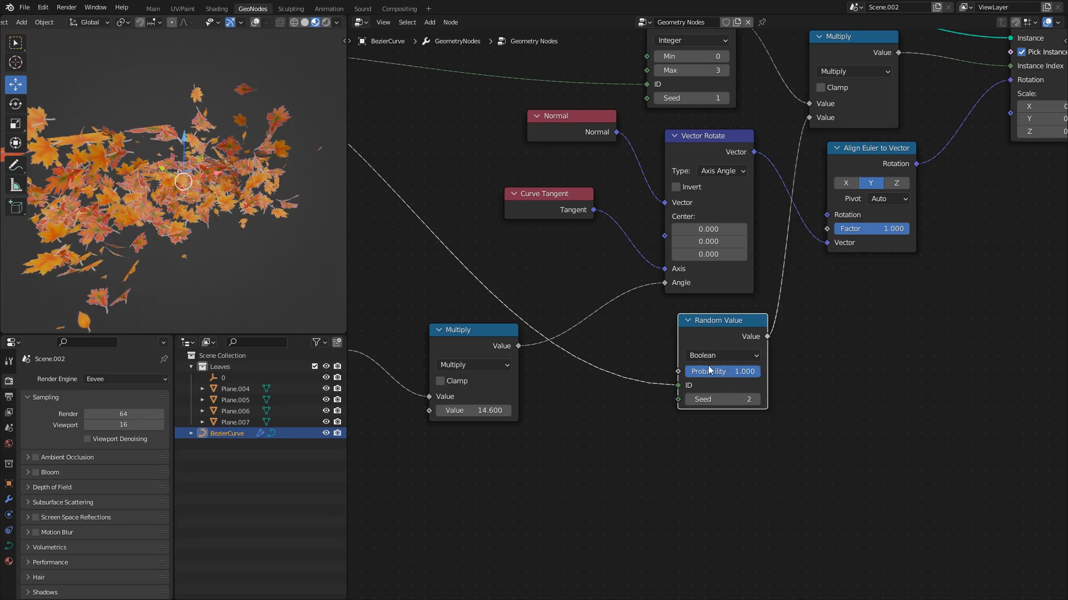
- Examine the Resample Curve length and the node chain that feeds the leaf instances
scroll(546, 288, "up", 15)
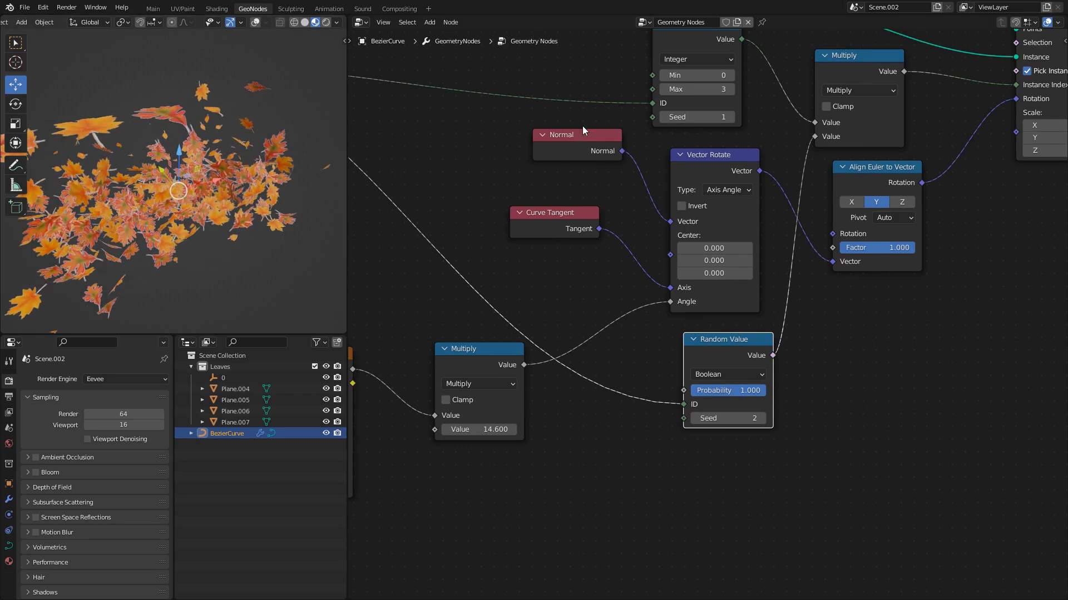
scroll(556, 314, "up", 3)
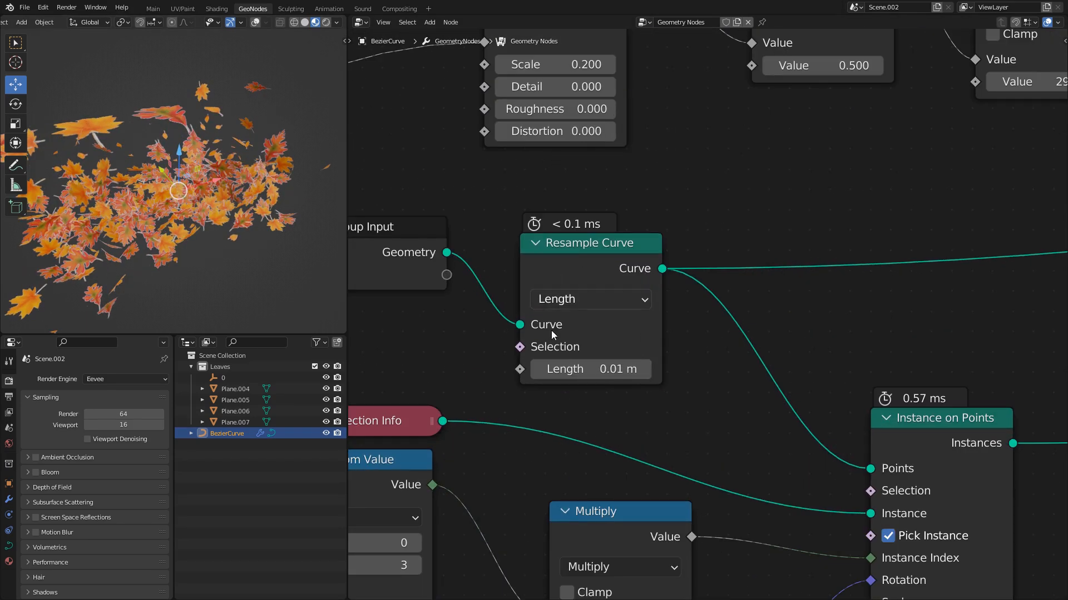
scroll(582, 322, "down", 1)
scroll(605, 371, "down", 2)
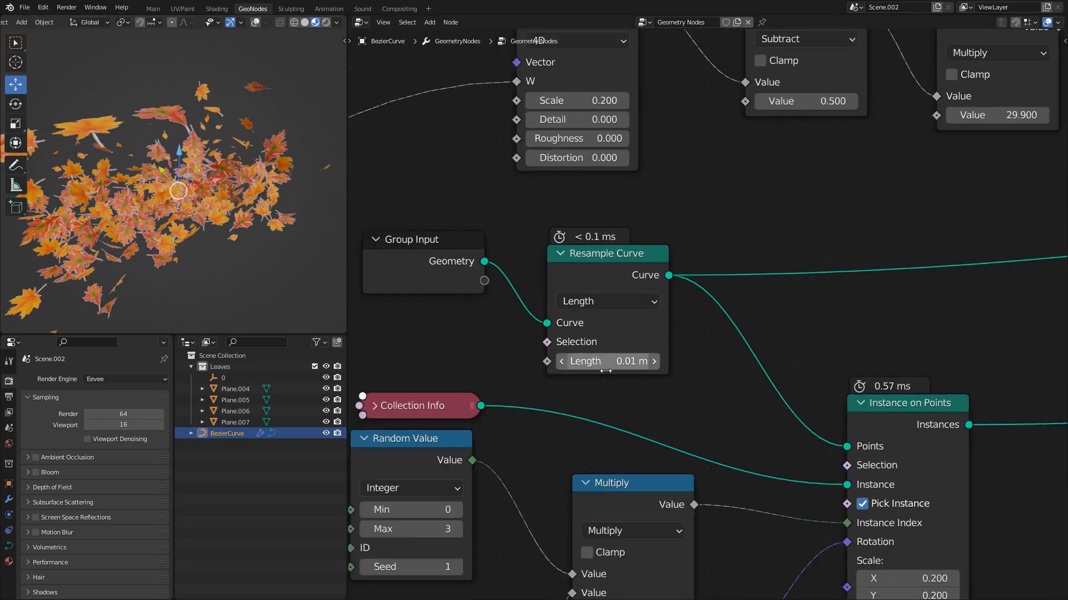
scroll(547, 361, "up", 2)
scroll(586, 377, "down", 4)
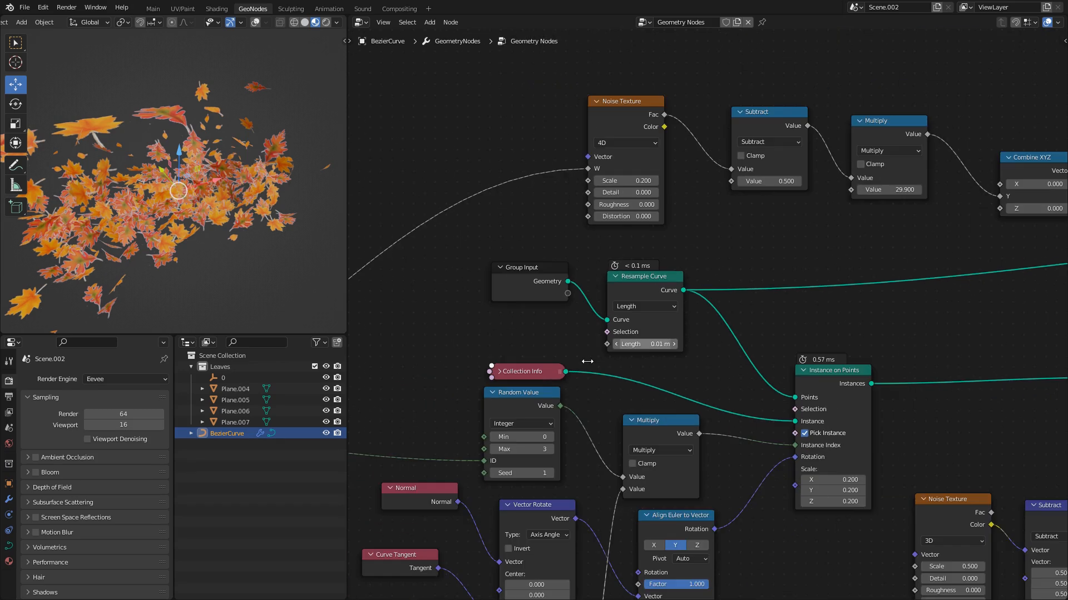
middle_click_drag(557, 340, 708, 333)
scroll(635, 339, "up", 2)
middle_click_drag(635, 338, 836, 295)
middle_click_drag(757, 299, 520, 270)
middle_click_drag(958, 342, 593, 271)
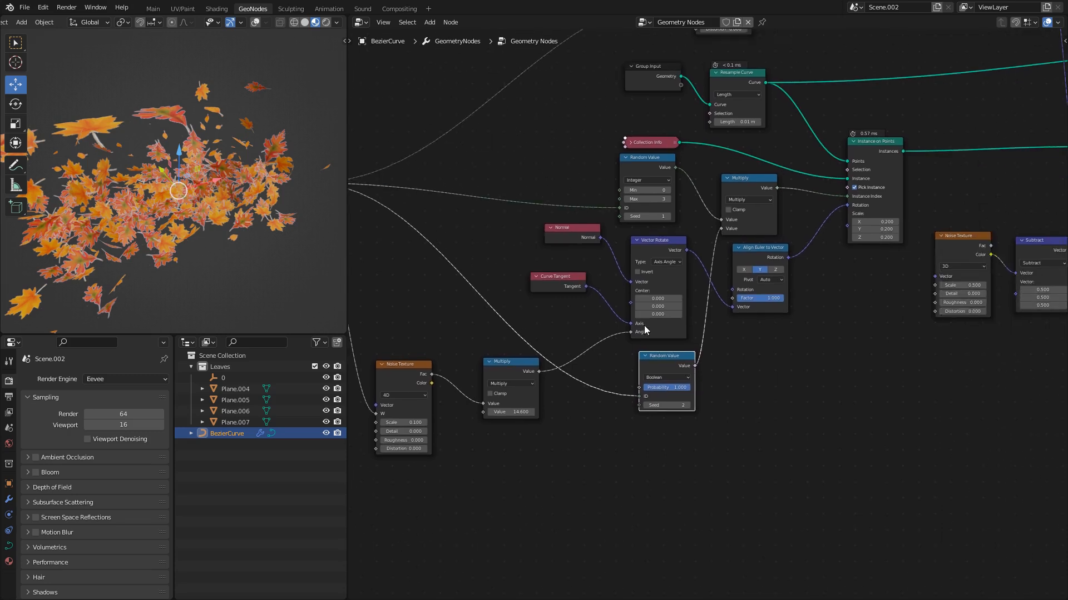
- Set the Boolean Random Value's probability to 0.417
scroll(664, 404, "up", 2)
left_click_drag(666, 422, 641, 423)
middle_click_drag(608, 337, 1002, 368)
middle_click_drag(528, 308, 849, 354)
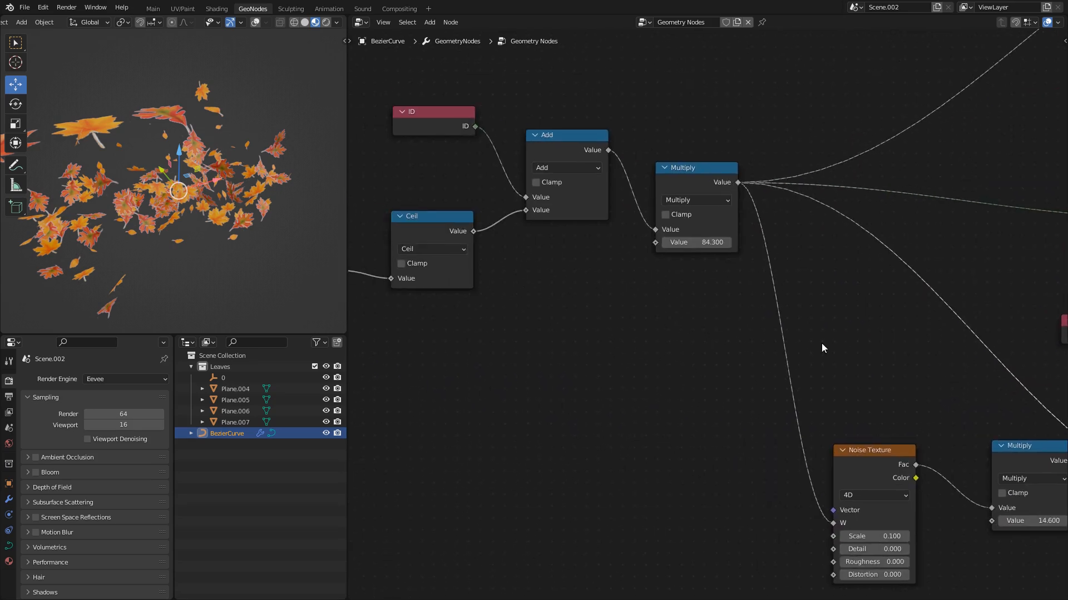
- Set the Resample Curve length to 0.1 m
middle_click_drag(1006, 267, 739, 310)
scroll(554, 311, "down", 4)
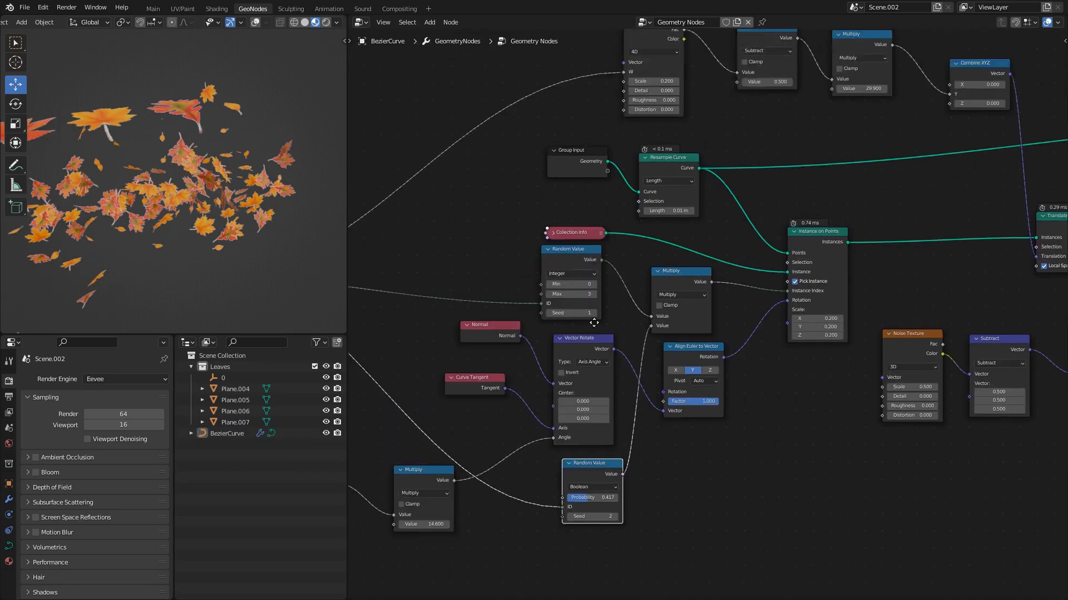
scroll(615, 334, "up", 2)
left_click(679, 279)
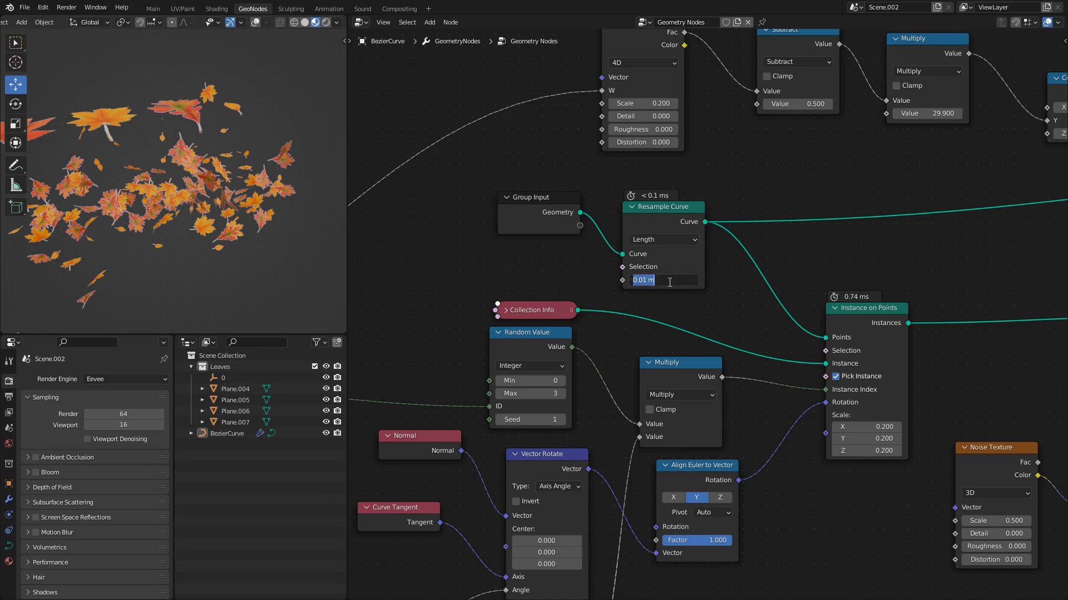
key("Return")
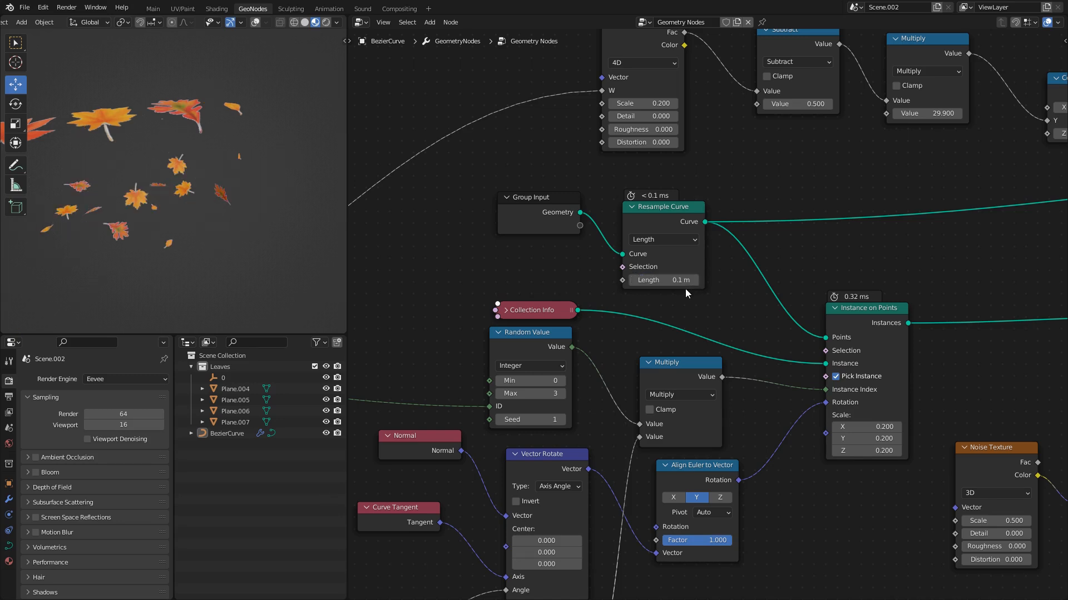
- Raise the Boolean Random Value's probability to 1.000
scroll(690, 287, "down", 2)
middle_click_drag(662, 388, 702, 255)
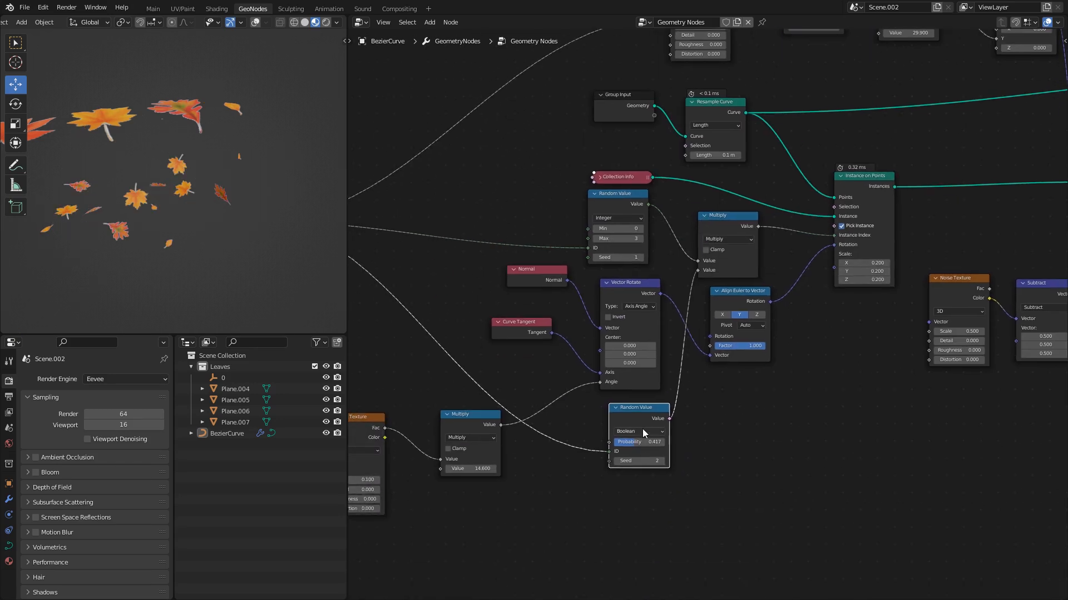
left_click_drag(645, 412, 663, 448)
middle_click_drag(538, 379, 822, 457)
middle_click_drag(628, 398, 495, 372)
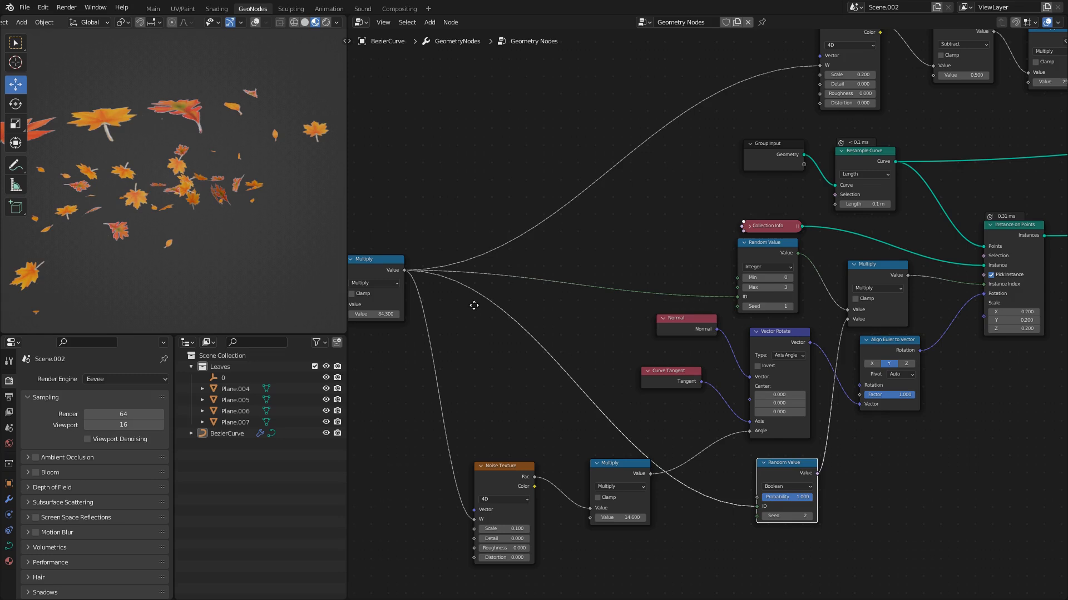
middle_click_drag(473, 309, 419, 281)
- Set the integer Random Value's maximum to 4
scroll(562, 312, "up", 3)
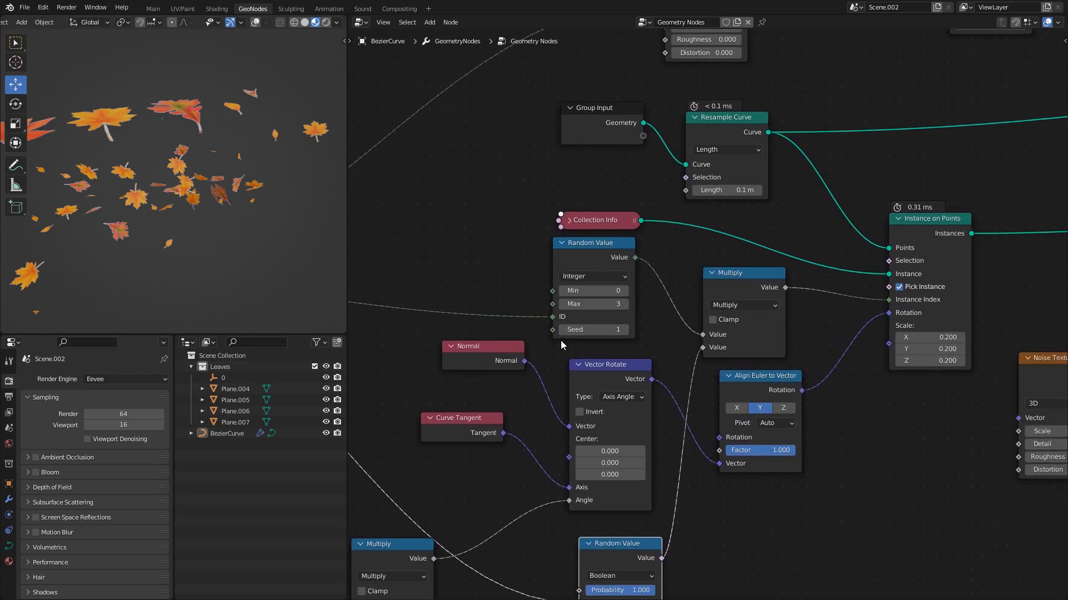
scroll(588, 359, "up", 2)
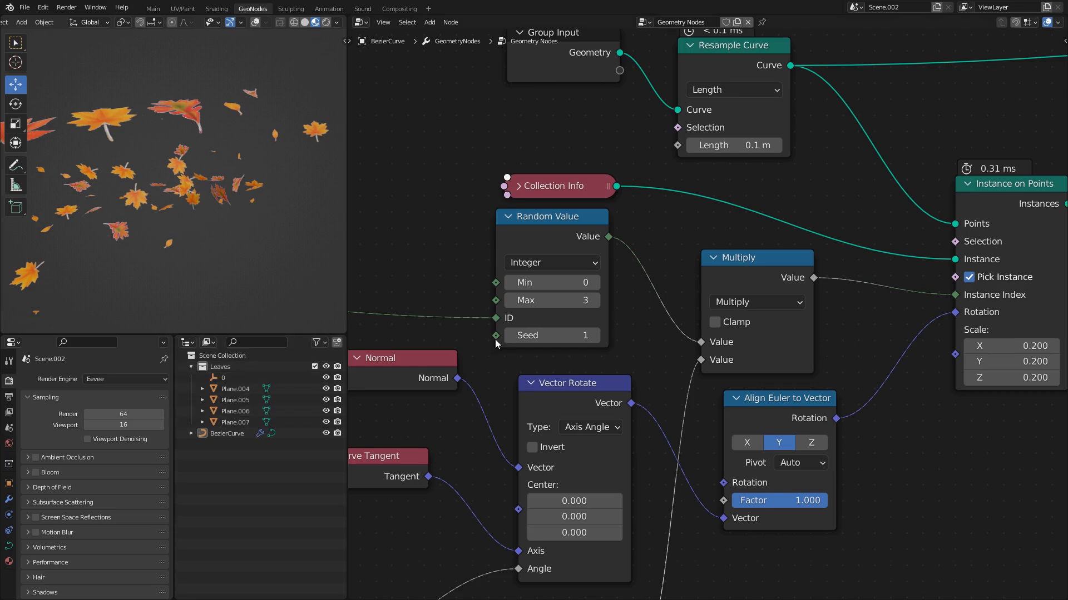
left_click_drag(554, 301, 555, 302)
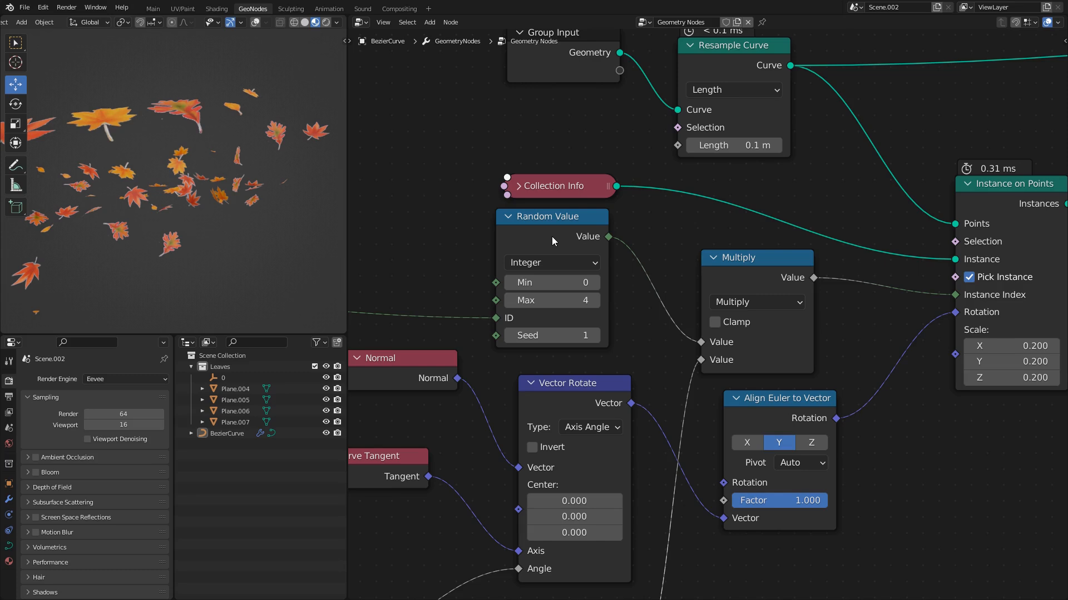
- Set the integer Random Value's minimum to 1 and nudge the node slightly below Collection Info
left_click_drag(543, 214, 544, 214)
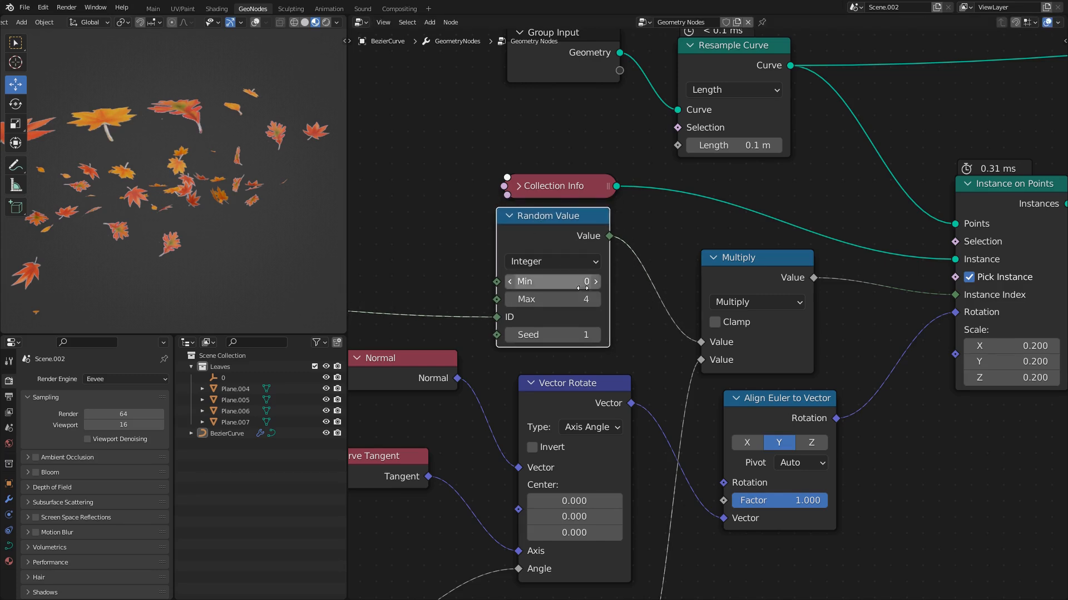
middle_click_drag(599, 288, 624, 312)
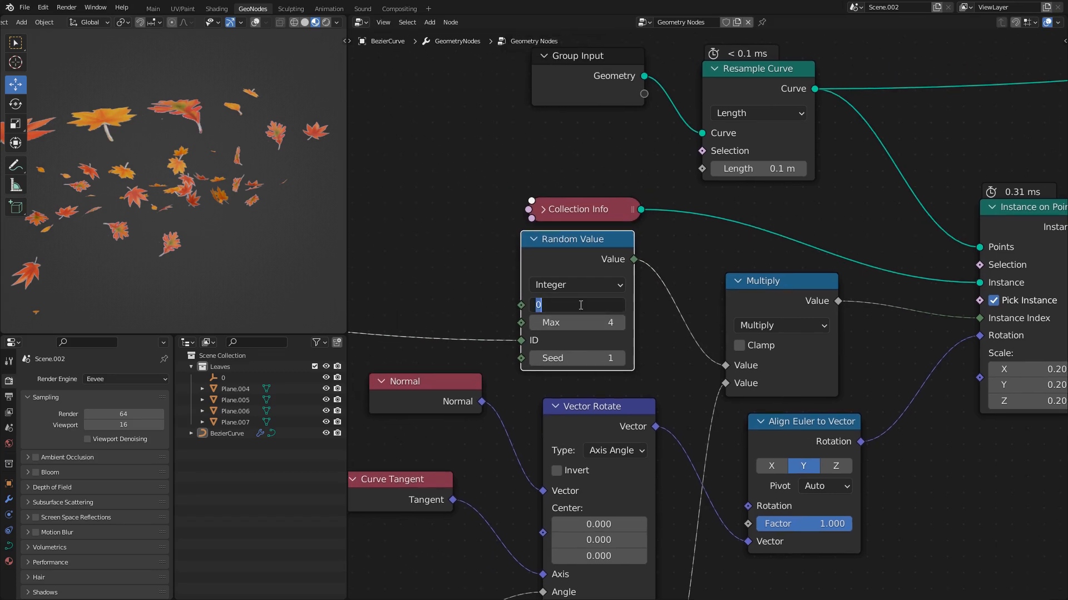
key("Return")
mouse_move(575, 246)
left_mouse_down()
mouse_move(576, 218)
mouse_move(578, 252)
left_mouse_up()
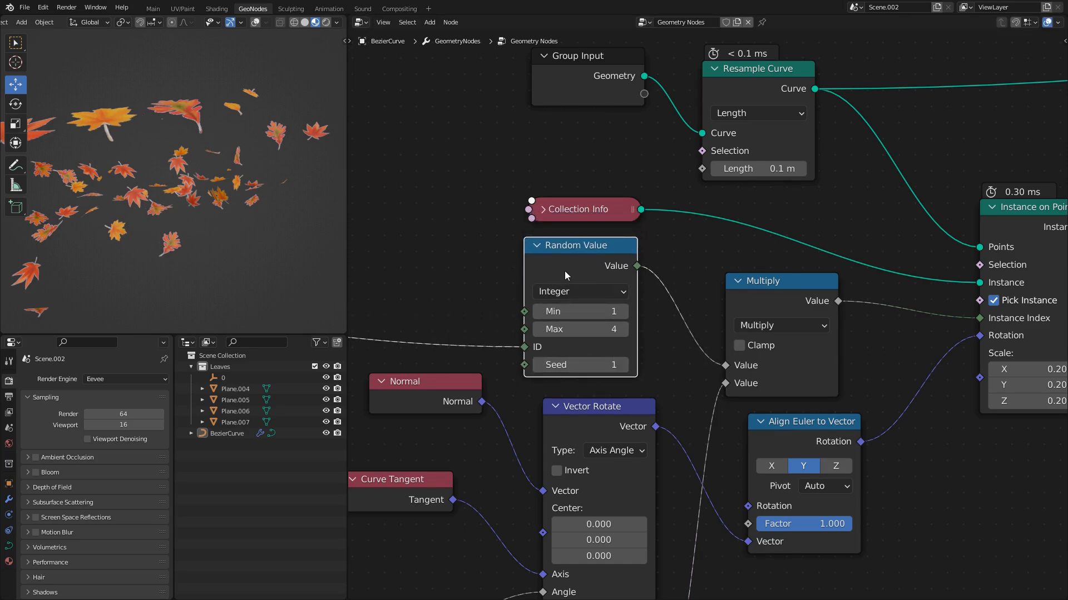
- Set the Boolean Random Value's probability to its full 1.000 and save the file
scroll(581, 380, "down", 3)
scroll(592, 364, "up", 2)
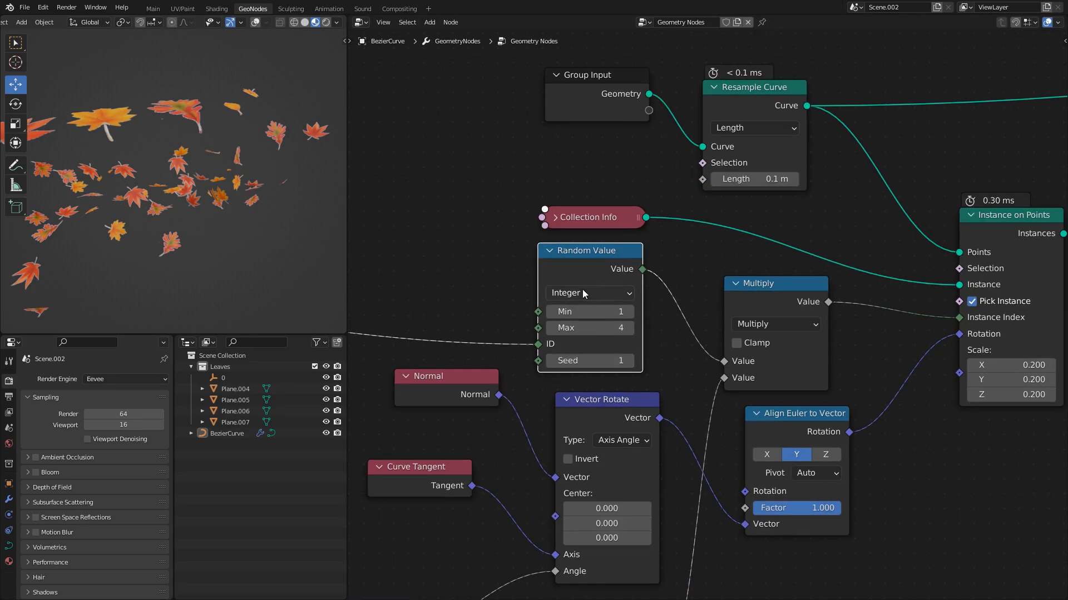
middle_click_drag(675, 418, 769, 159)
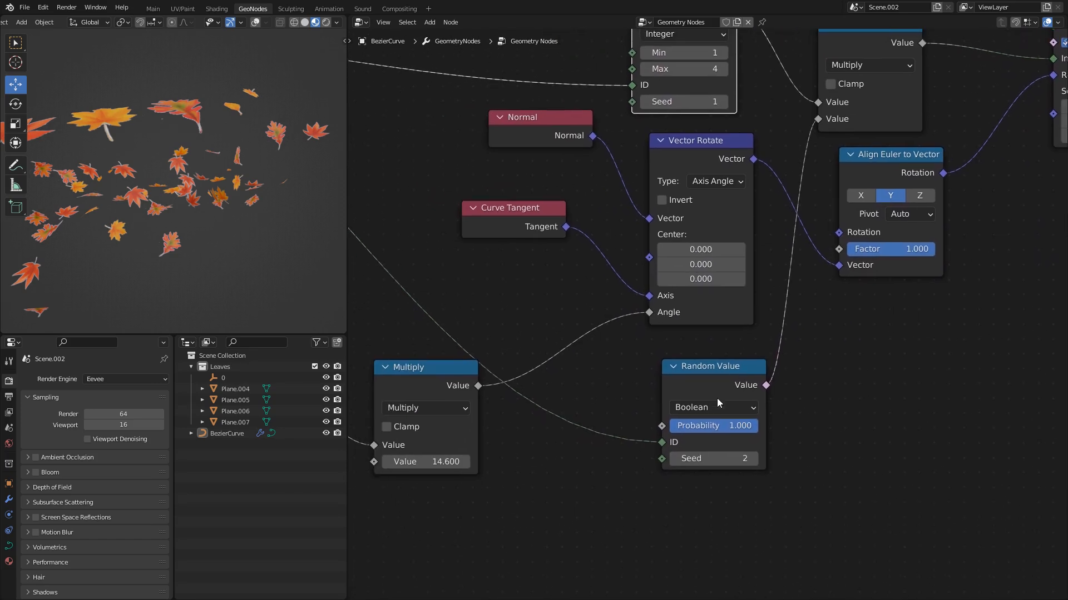
left_click_drag(753, 426, 757, 426)
key("ctrl+s")
- Set the value of the Multiply node fed by Scene Time to 30
middle_click_drag(517, 290, 846, 400)
scroll(717, 316, "down", 6)
middle_click_drag(534, 322, 823, 402)
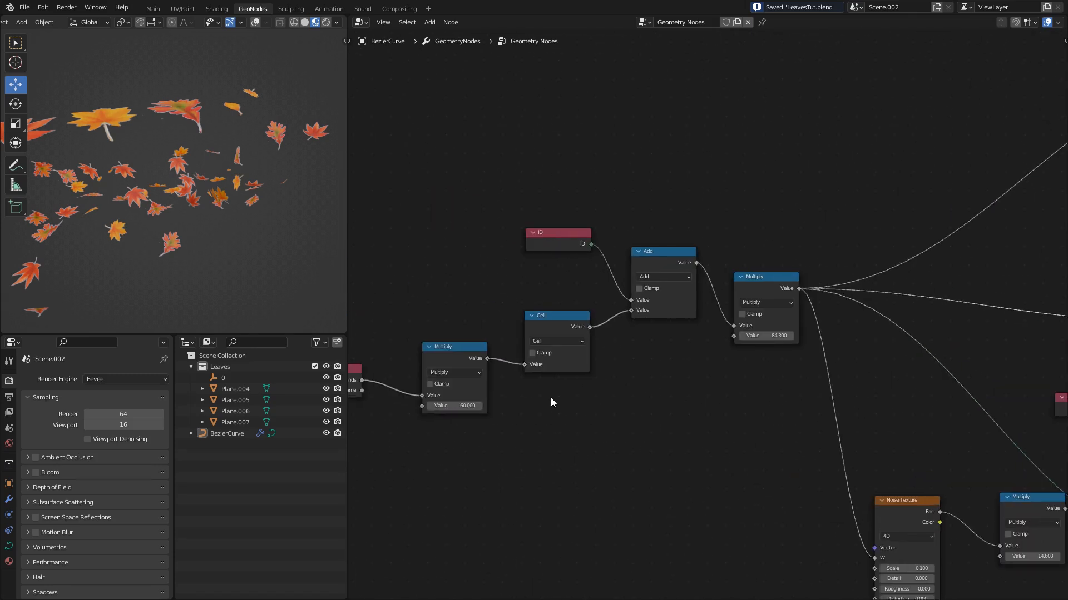
middle_click_drag(552, 402, 636, 389)
type("30")
key("Return")
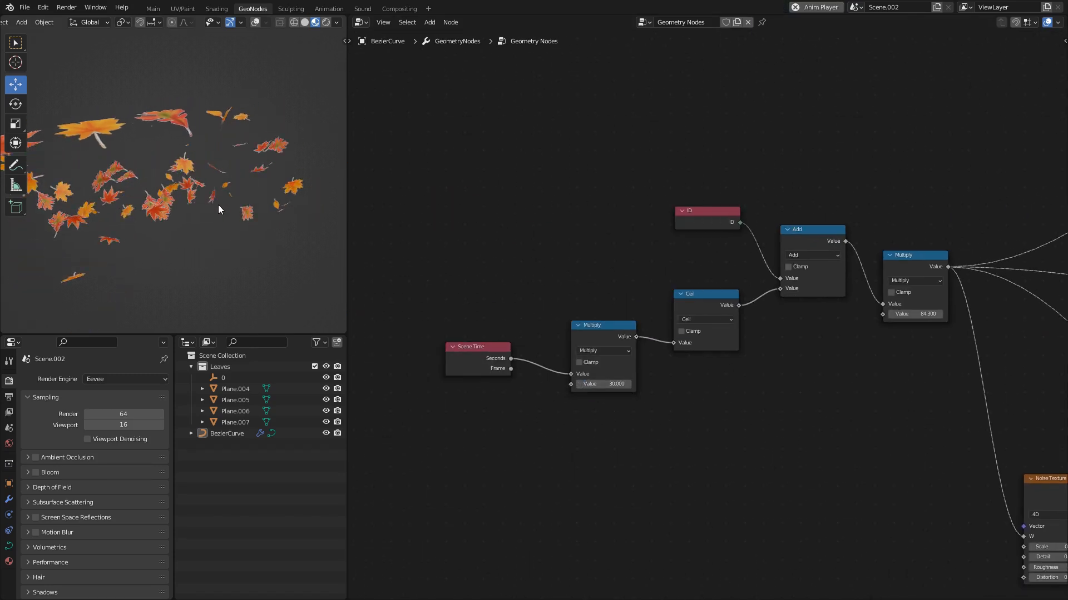
- Stop the animation with viewport overlays shown and exclude the Leaves collection from the view layer
key("shift+alt+z")
key("space")
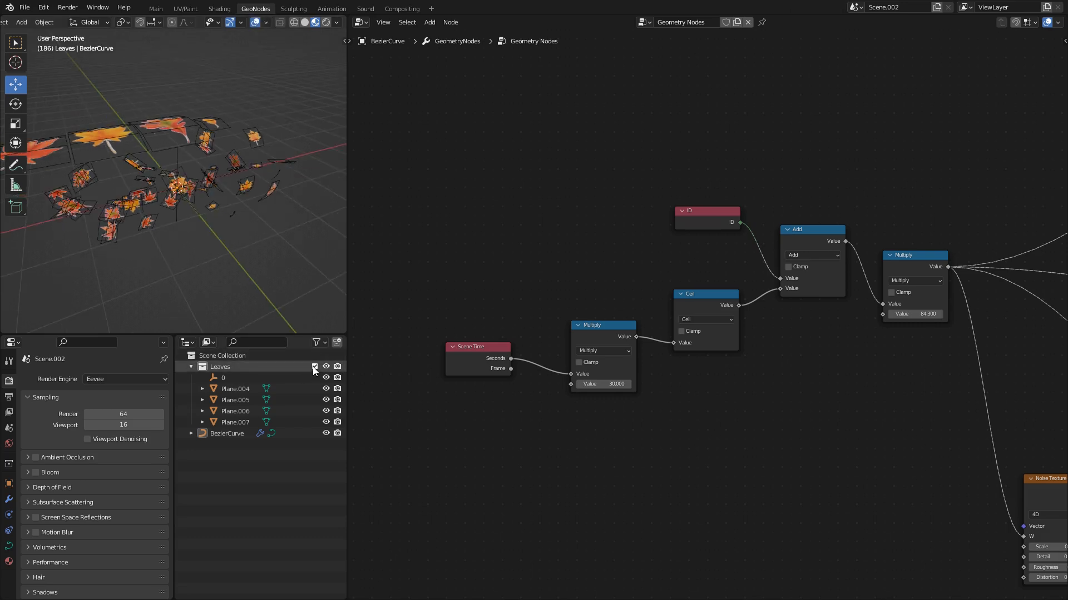
left_click(315, 367)
middle_click_drag(225, 217, 218, 229)
scroll(723, 322, "down", 4)
- Rearrange the Noise Texture, Subtract and Multiply nodes leading to Combine XYZ and set that Multiply value to 41.300
middle_click_drag(735, 319, 462, 359)
middle_click_drag(750, 308, 494, 312)
middle_click_drag(787, 302, 699, 291)
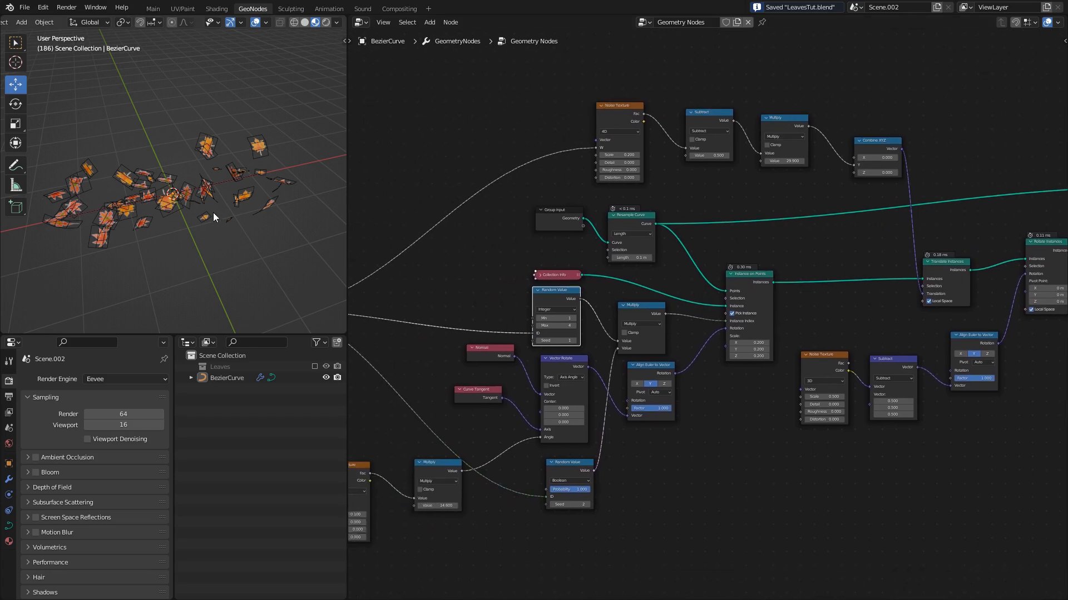
middle_click_drag(204, 212, 239, 211)
middle_click_drag(721, 208, 707, 416)
scroll(707, 416, "up", 4)
left_click_drag(519, 269, 697, 373)
key("g")
left_click(669, 295)
left_click_drag(804, 332, 826, 303)
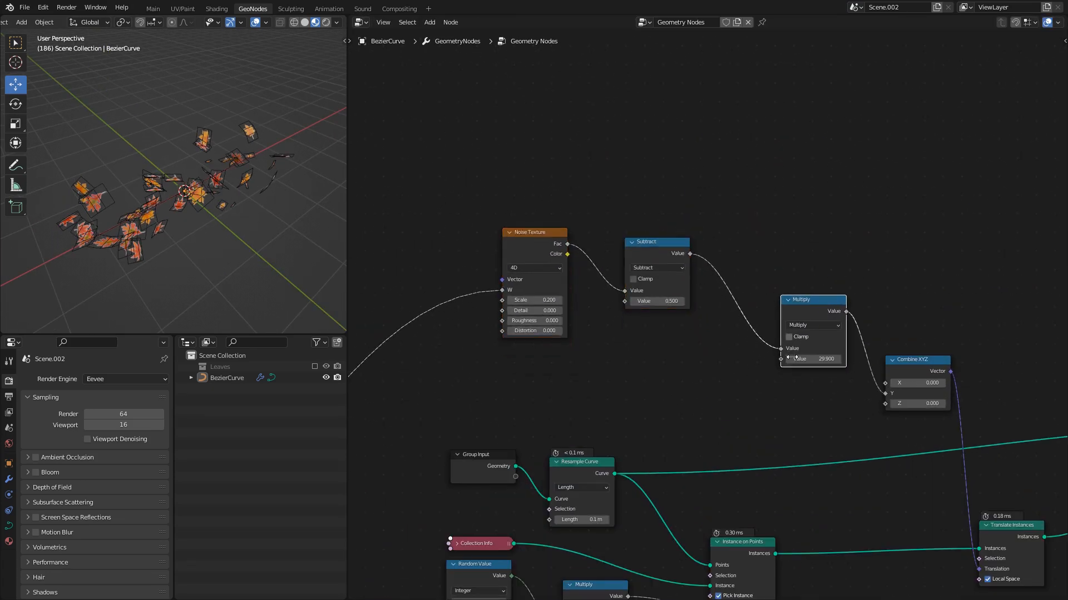
middle_click_drag(822, 362, 754, 326)
left_click_drag(753, 325, 817, 324)
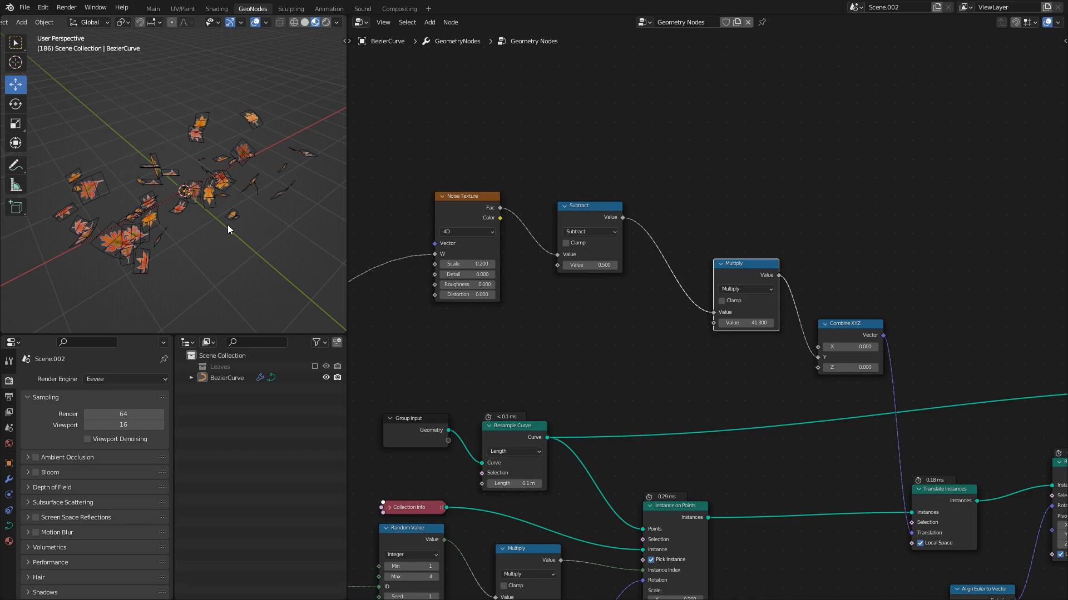
- Select all control points of the Bezier curve in Edit Mode and return to Object Mode
key("Tab")
left_click(110, 231)
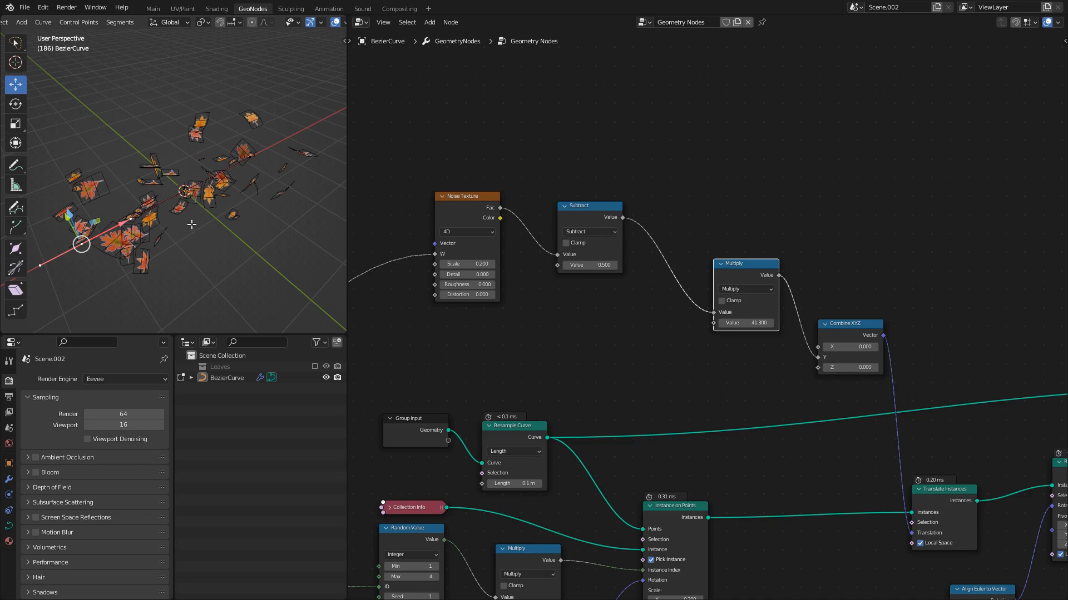
left_click_drag(297, 109, 19, 290)
left_click_drag(14, 47, 63, 69)
left_click_drag(277, 108, 63, 275)
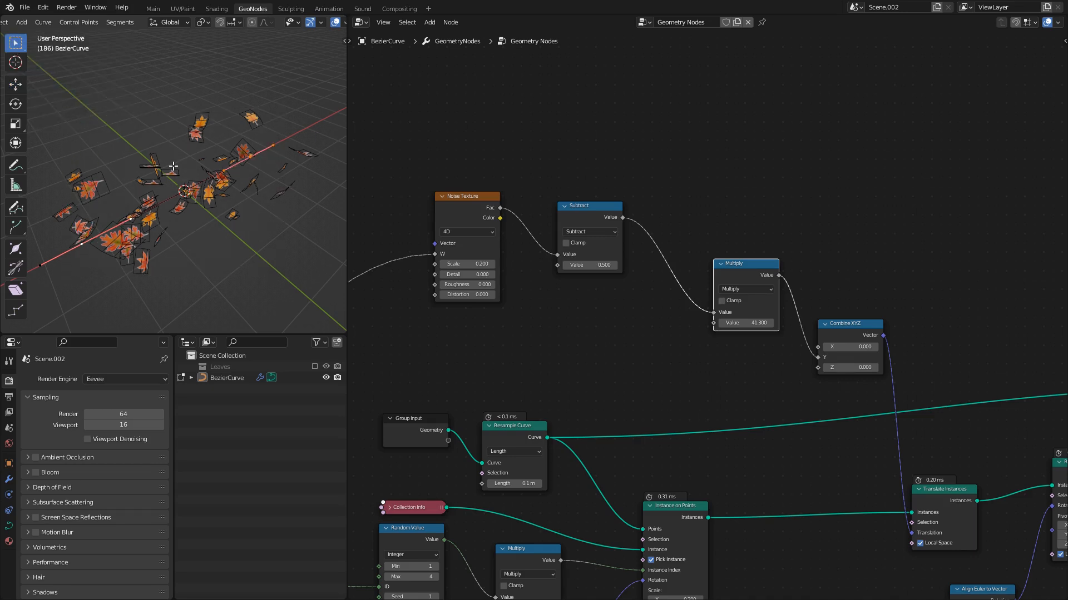
right_click(172, 166)
left_click(170, 166)
middle_click_drag(169, 167, 170, 183)
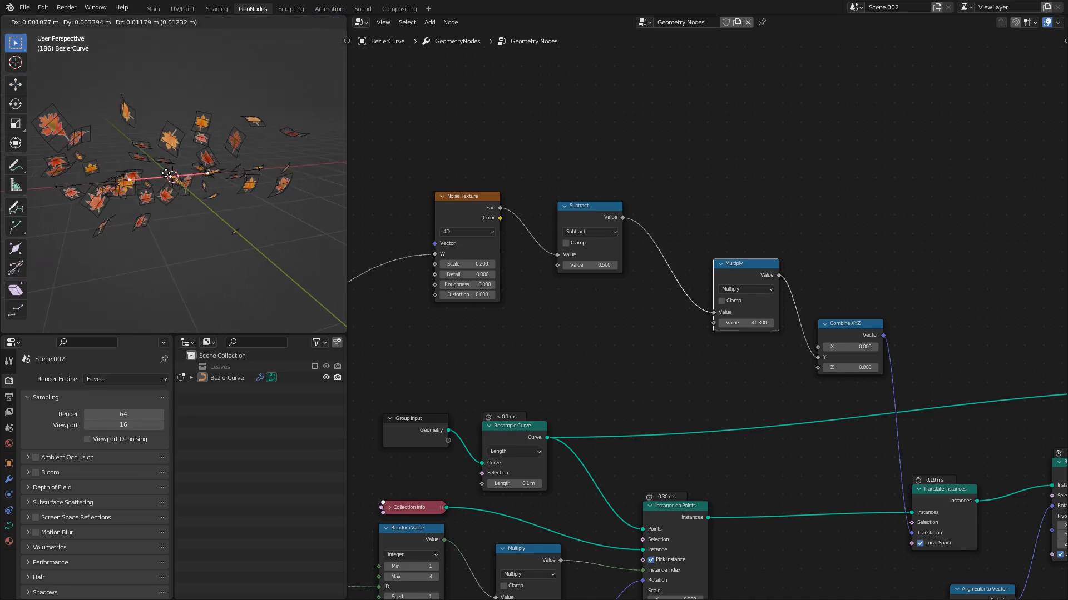
key("Tab")
- Move the Group Input and Resample Curve nodes up to make room before Instance on Points
middle_click_drag(505, 329, 548, 257)
left_click_drag(469, 322, 617, 408)
key("g")
left_click(561, 345)
left_click(699, 347)
- Insert a Capture Attribute node on the link between Resample Curve and Instance on Points
key("shift+a")
left_click(702, 345)
type("cap")
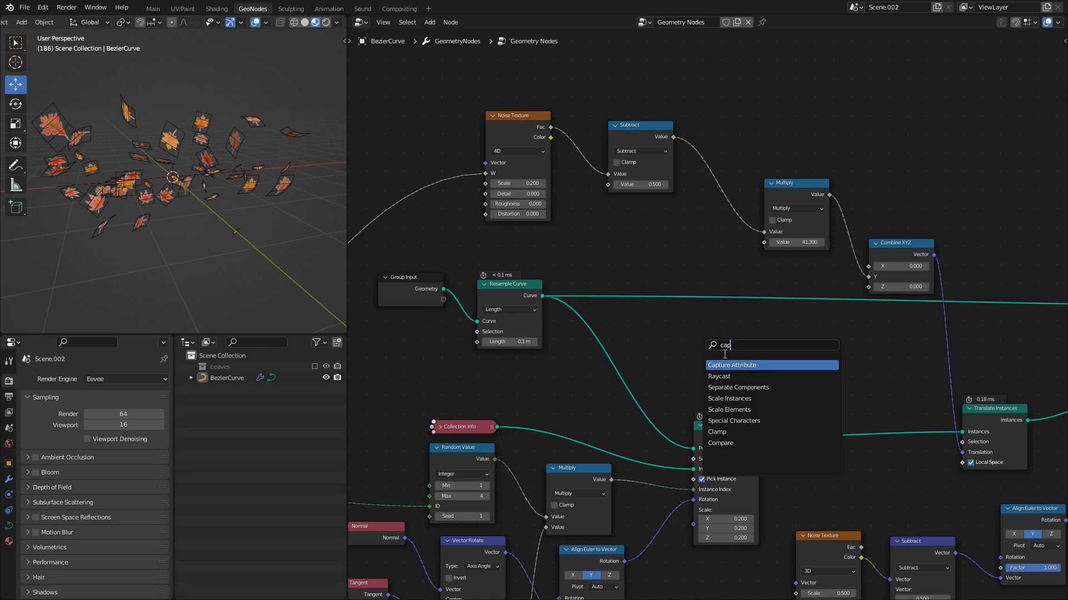
key("Return")
left_click(604, 368)
left_click_drag(627, 308, 626, 325)
scroll(630, 338, "up", 2)
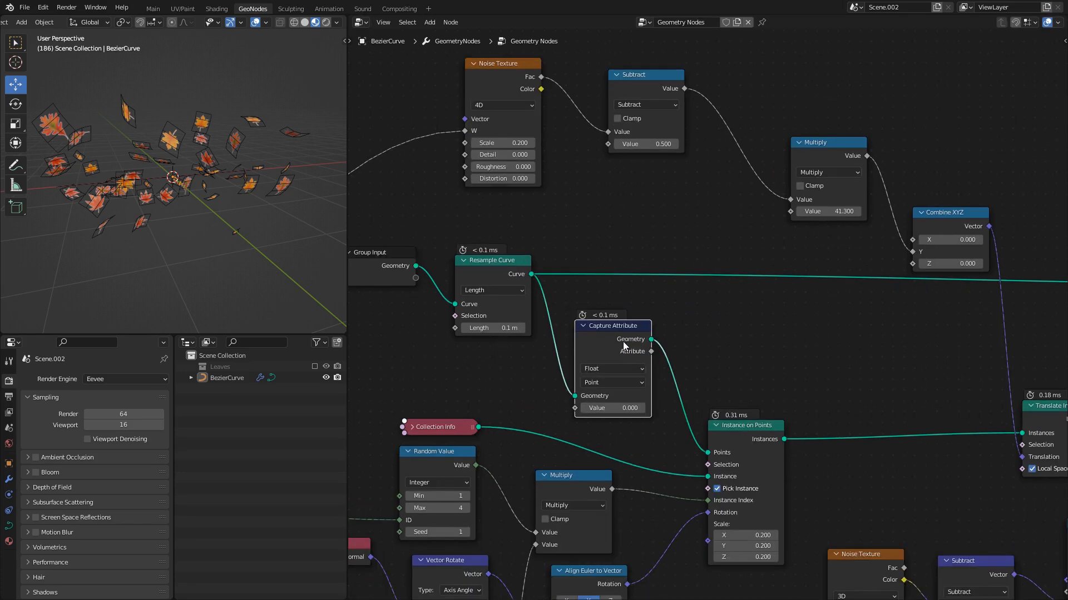
- Add a Radius node below Resample Curve and connect it to the Capture Attribute's Value input
middle_click_drag(517, 346, 565, 320)
left_click(542, 328)
key("shift+a")
left_click(529, 334)
type("radi")
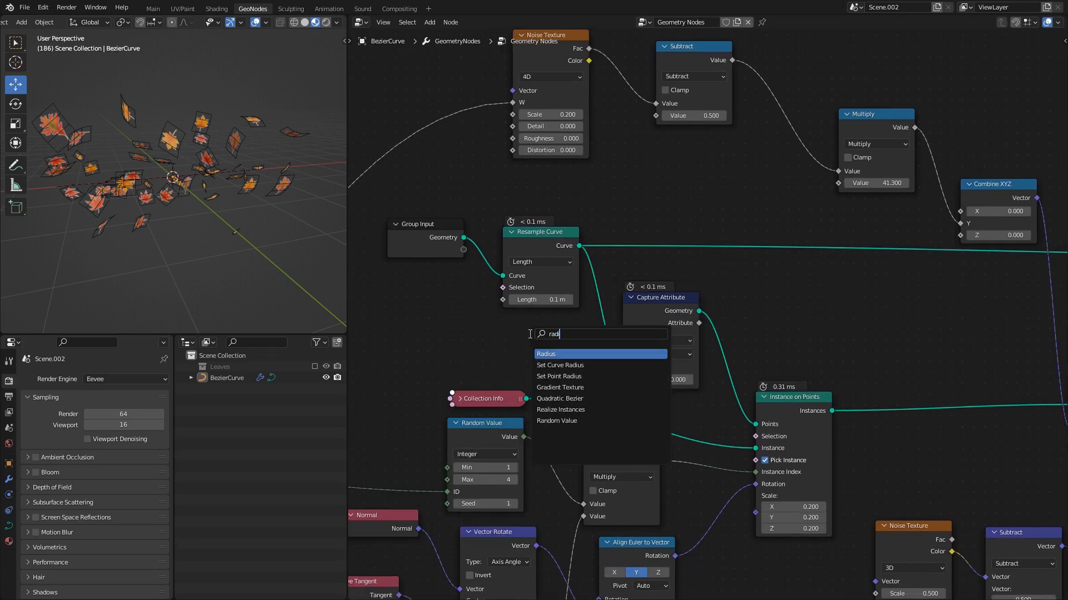
left_click(570, 354)
left_click(563, 359)
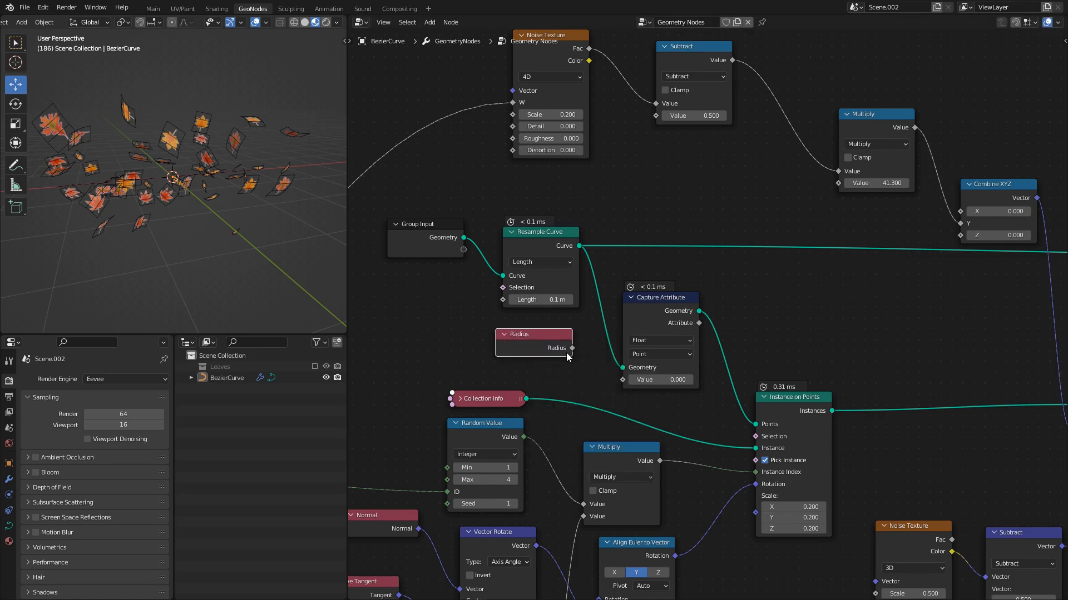
left_click_drag(622, 378, 623, 379)
- Connect the captured Attribute output to the second value of the Multiply node before Combine XYZ
middle_click_drag(694, 328, 591, 412)
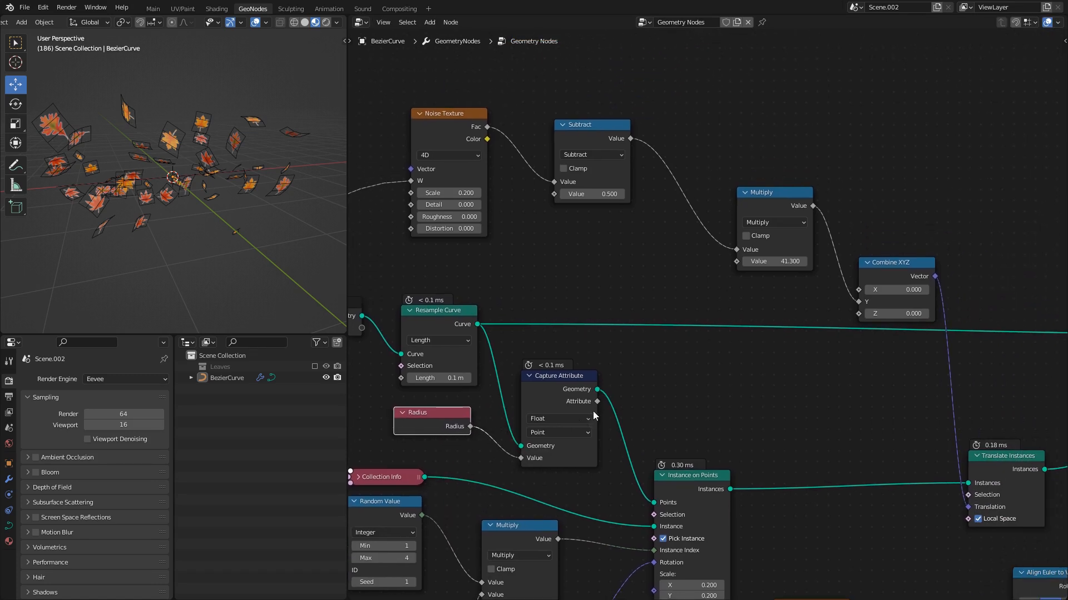
left_click_drag(598, 402, 740, 259)
middle_click_drag(312, 207, 281, 201)
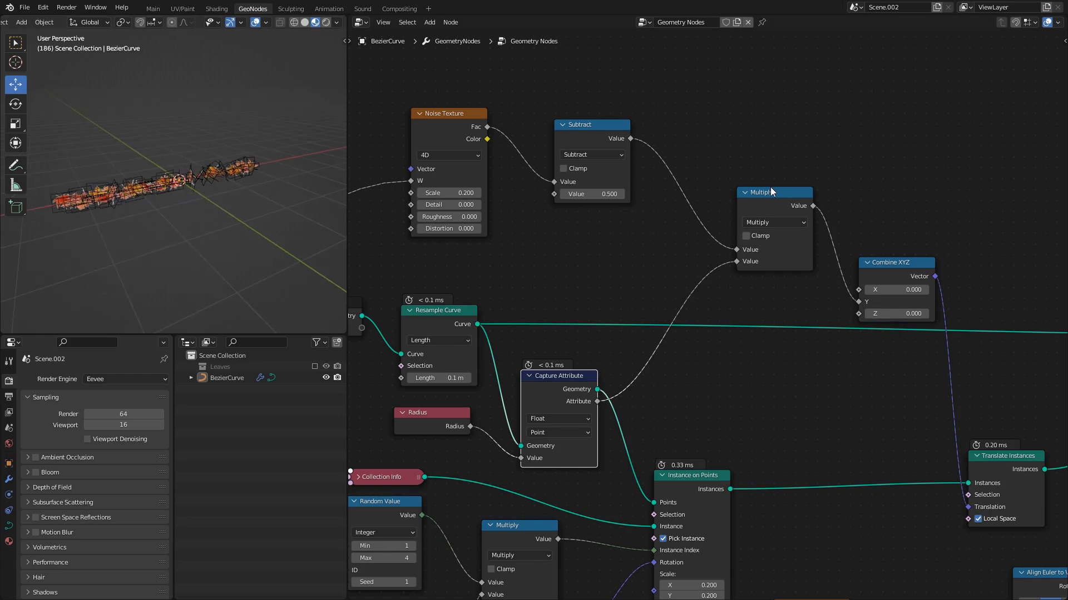
- In the curve's Edit Mode, increase the radius of the selected control points by a factor of about 52.282
key("Tab")
middle_click_drag(187, 192, 210, 203)
key("alt+s")
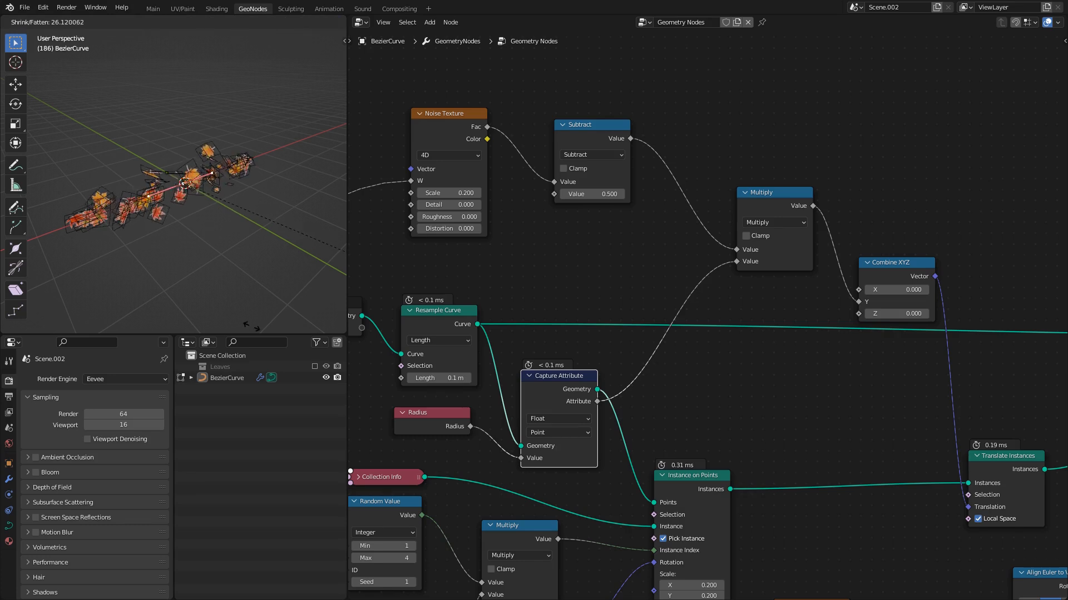
left_click(284, 183)
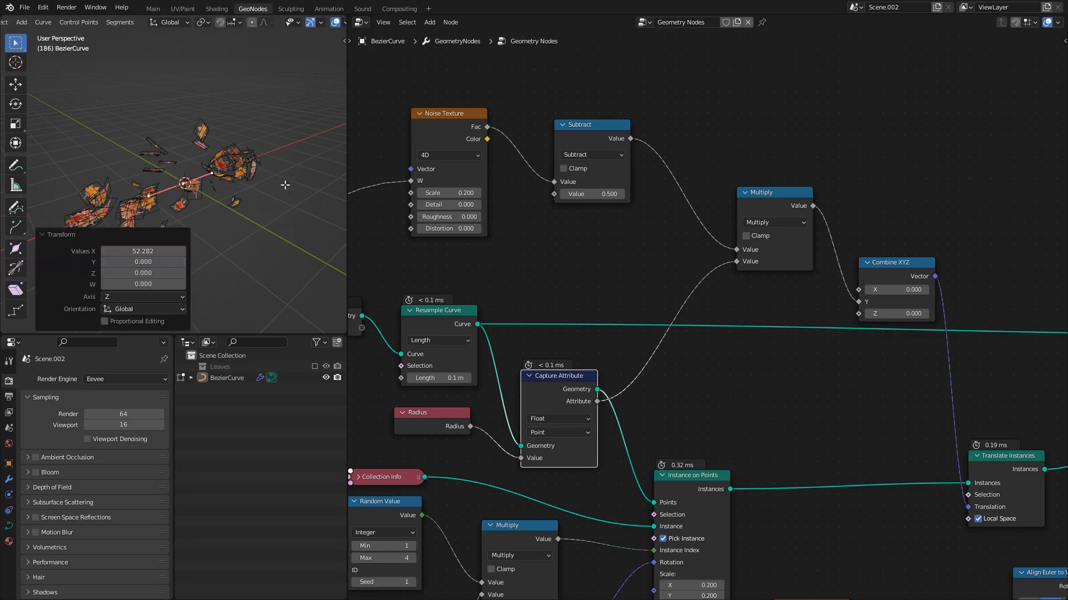
middle_click_drag(283, 183, 235, 172)
- Preview the leaves without viewport overlays, restore the overlays and save the file
key("alt+shift+z")
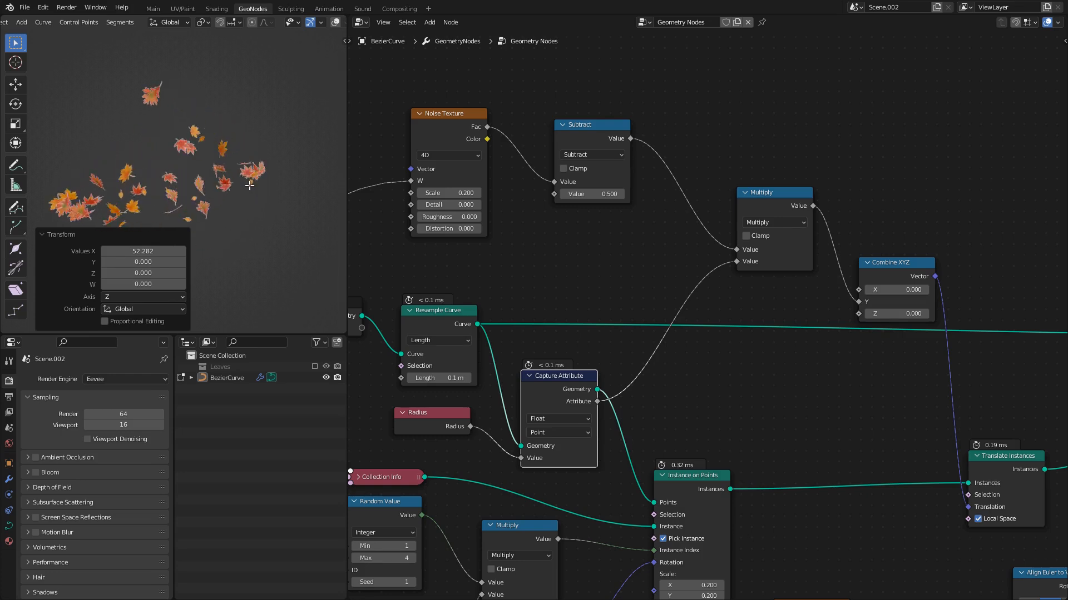
key("alt+shift+z")
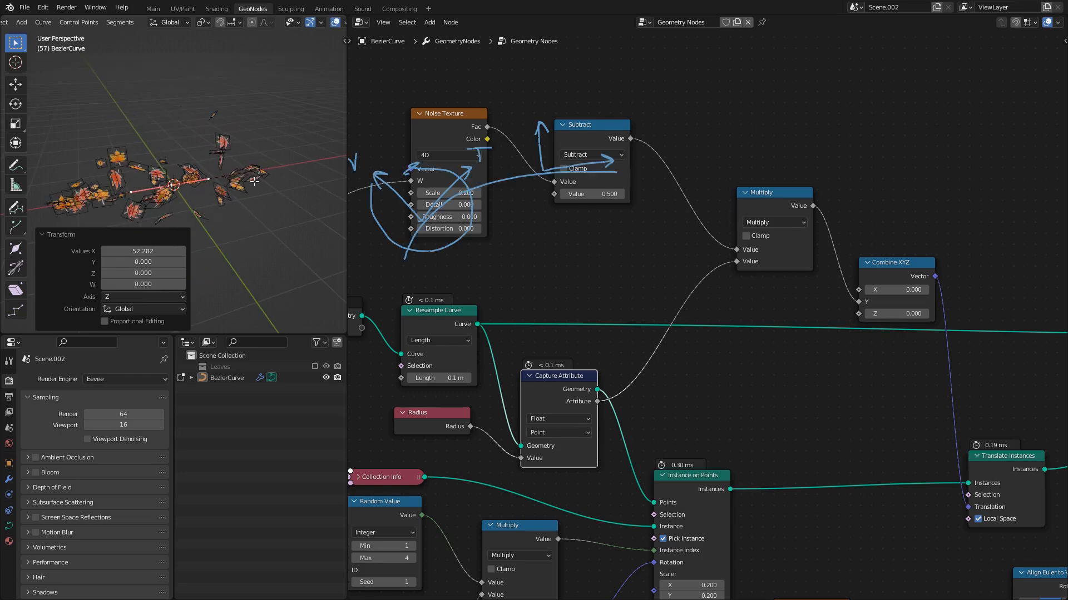
key("ctrl+s")
- Try an instance scale of 0.490 on all three axes in Instance on Points
scroll(565, 325, "down", 6)
middle_click_drag(598, 367, 552, 211)
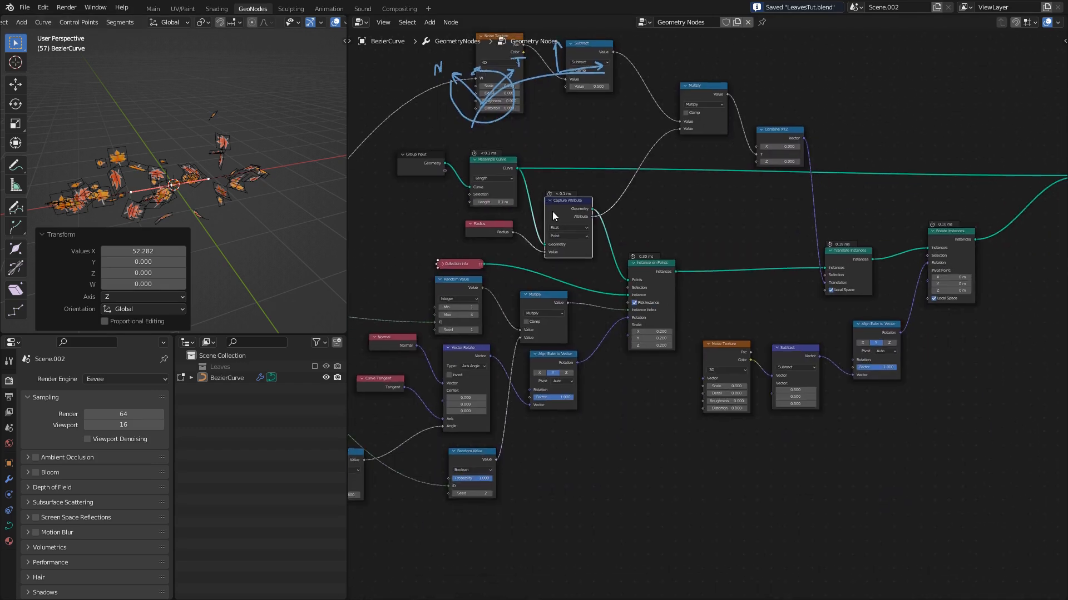
scroll(568, 251, "up", 5)
scroll(568, 251, "up", 1)
scroll(561, 266, "down", 2)
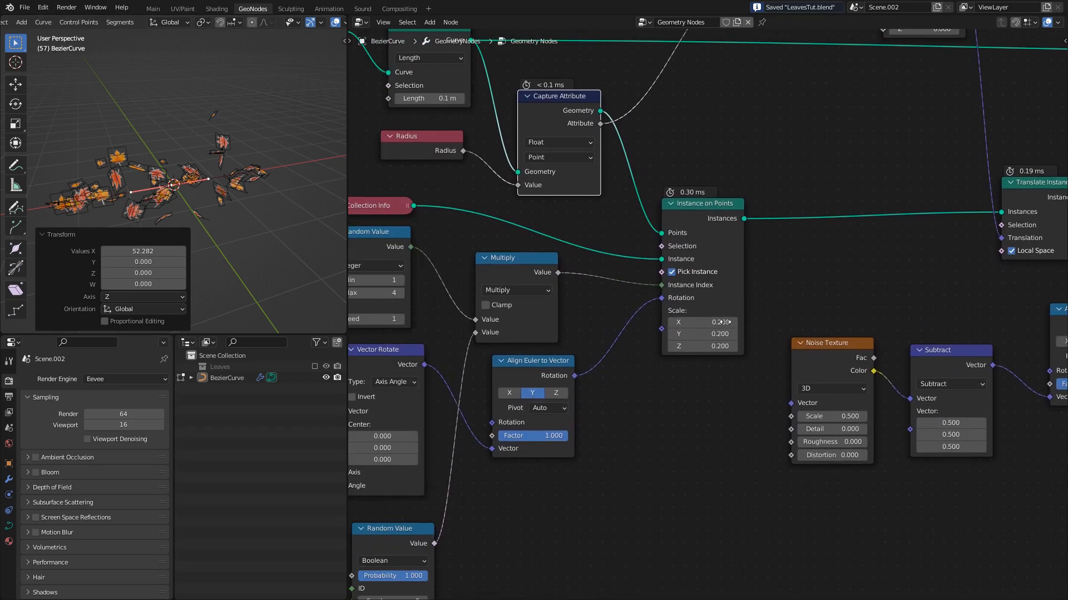
scroll(777, 239, "up", 2)
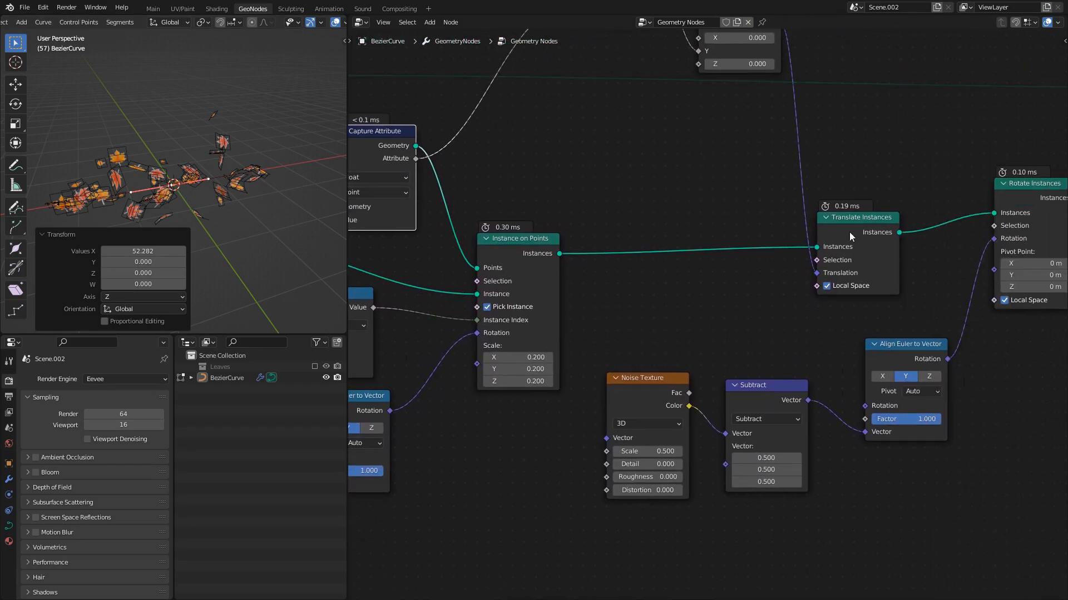
middle_click_drag(602, 275, 674, 271)
left_click_drag(590, 378, 684, 354)
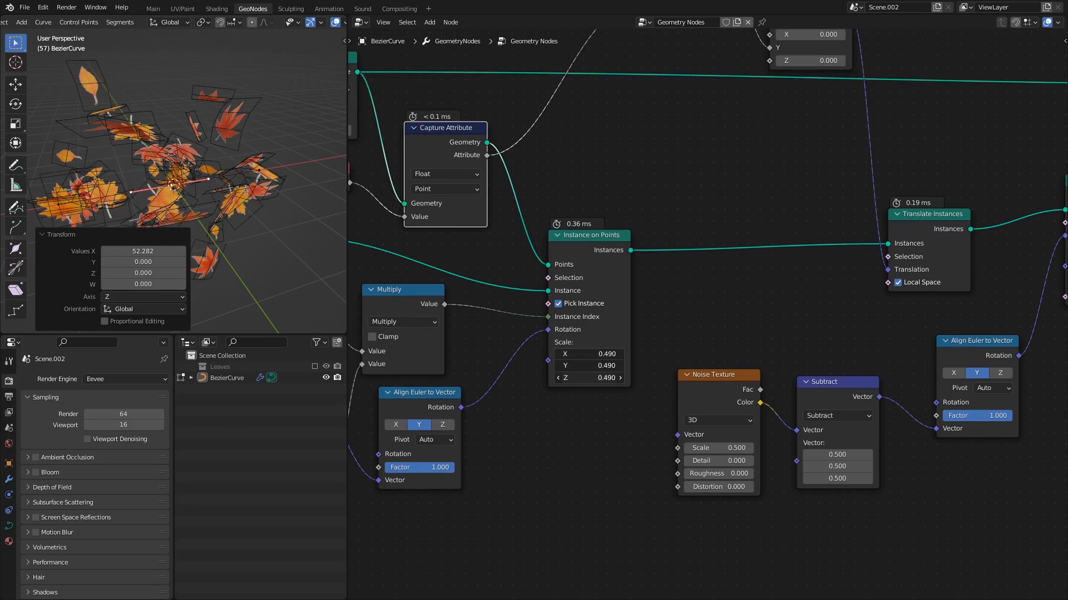
middle_click_drag(782, 286, 582, 319)
left_click_drag(720, 257, 718, 256)
middle_click_drag(457, 207, 535, 222)
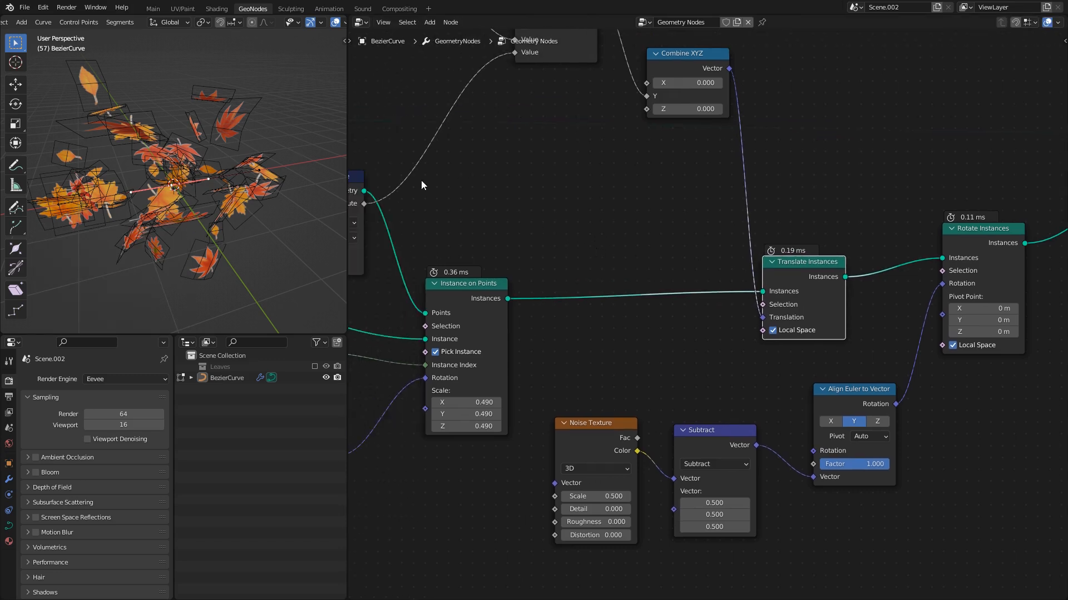
middle_click_drag(481, 400, 671, 353)
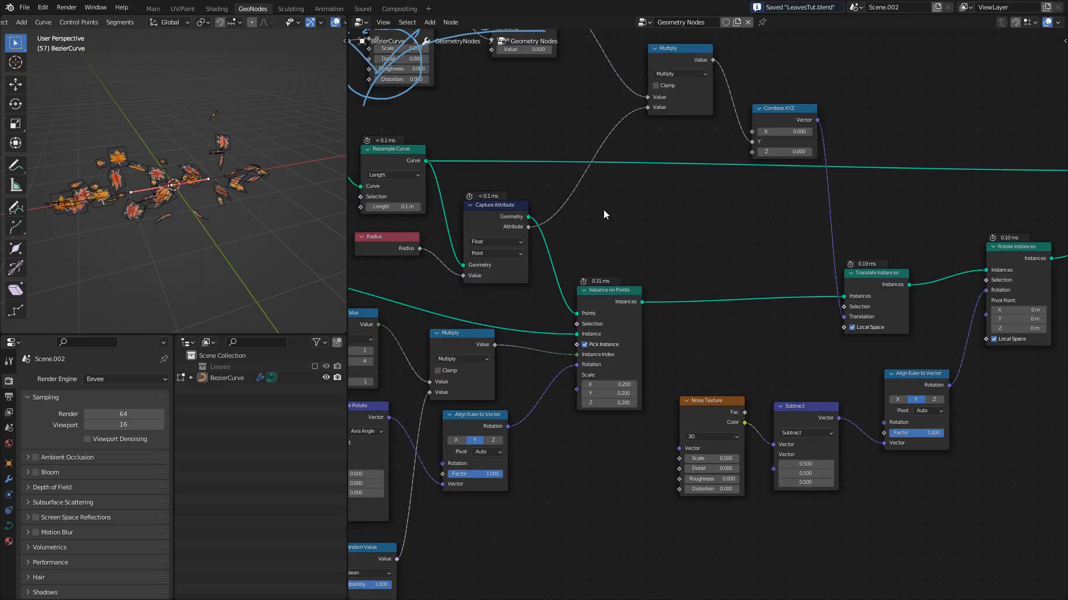
middle_click_drag(606, 209, 631, 221)
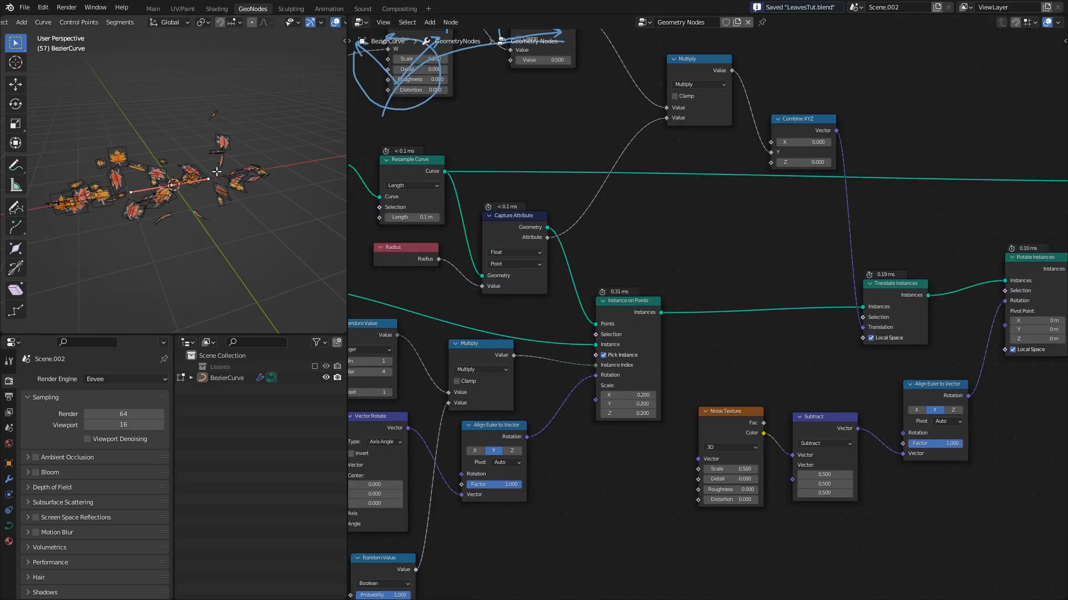
- Try tilting the curve's control points with the Tilt tool and undo the change
left_click(23, 265)
middle_click_drag(125, 202, 177, 189)
left_click_drag(237, 170, 212, 133)
key("ctrl+z")
- Select the Curve Tangent node beside Vector Rotate and switch the viewport back to the Select tool
middle_click_drag(469, 339, 756, 224)
middle_click_drag(586, 306, 678, 256)
scroll(656, 296, "up", 5)
mouse_move(669, 209)
left_mouse_down()
mouse_move(612, 220)
mouse_move(658, 222)
left_mouse_up()
left_click(614, 287)
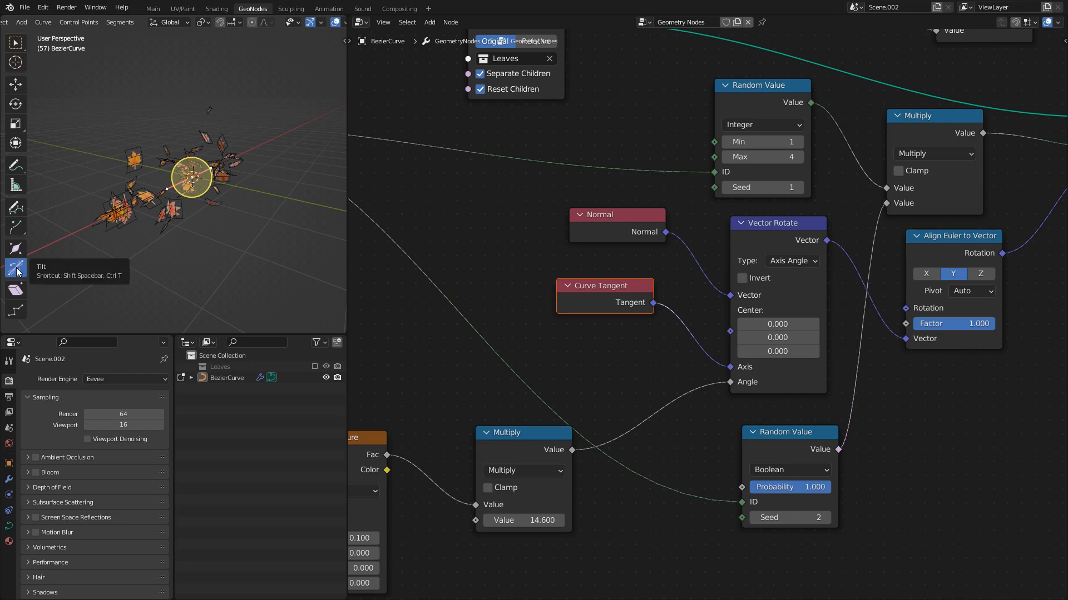
middle_click_drag(137, 176, 192, 191)
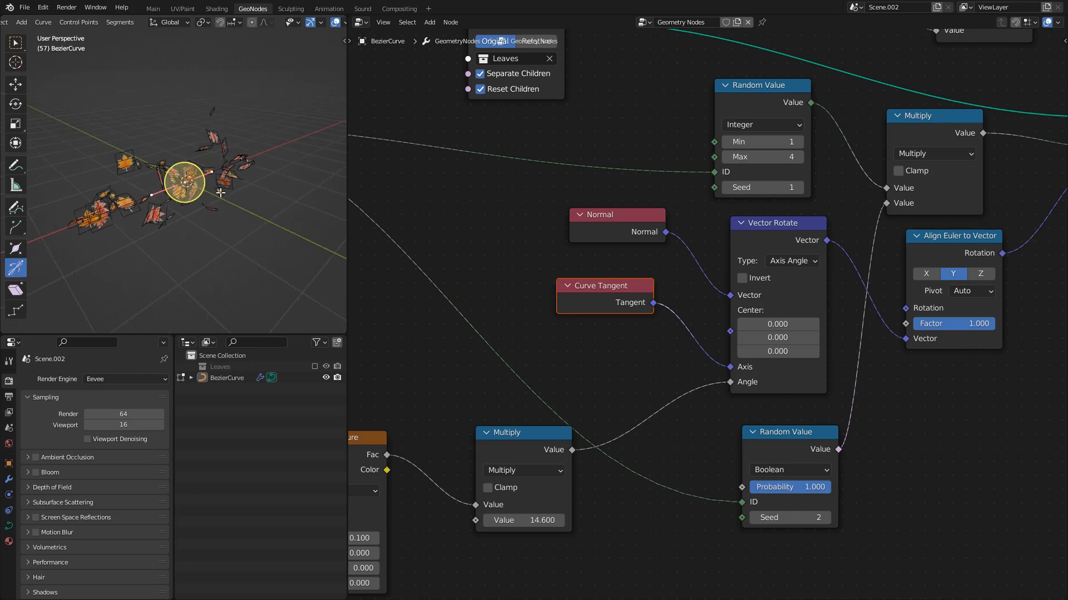
key("w")
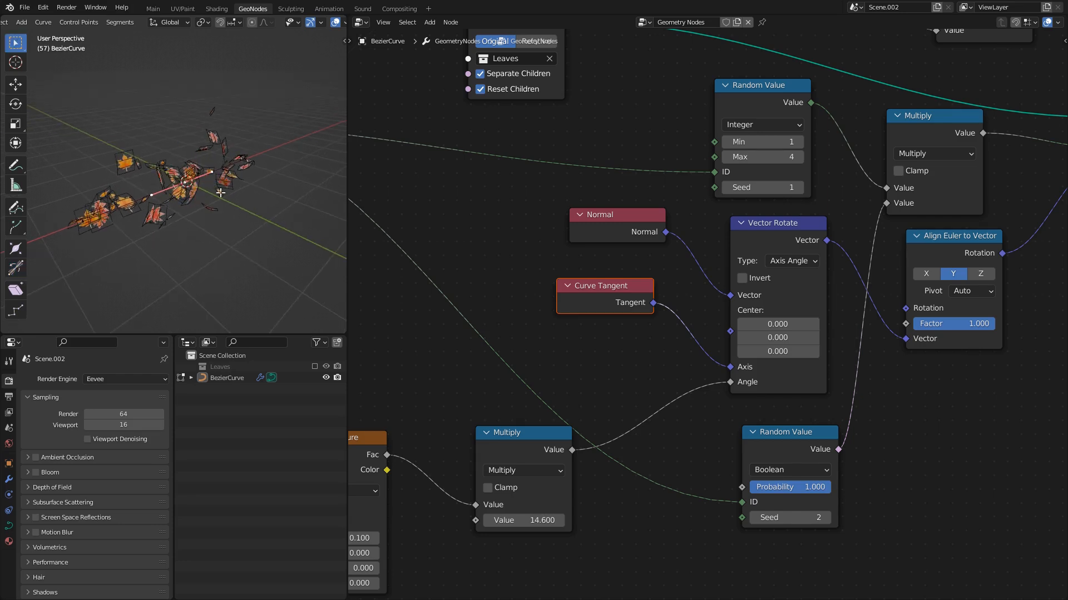
- Delete the Normal node and move the Curve Tangent node farther away from Vector Rotate
scroll(509, 256, "down", 1)
middle_click_drag(510, 256, 559, 301)
left_click(668, 285)
key("x")
left_click_drag(669, 337, 469, 344)
- Add a Vector Math node and set its operation to Cross Product
left_click(610, 319)
key("shift+a")
left_click(640, 315)
type("vec")
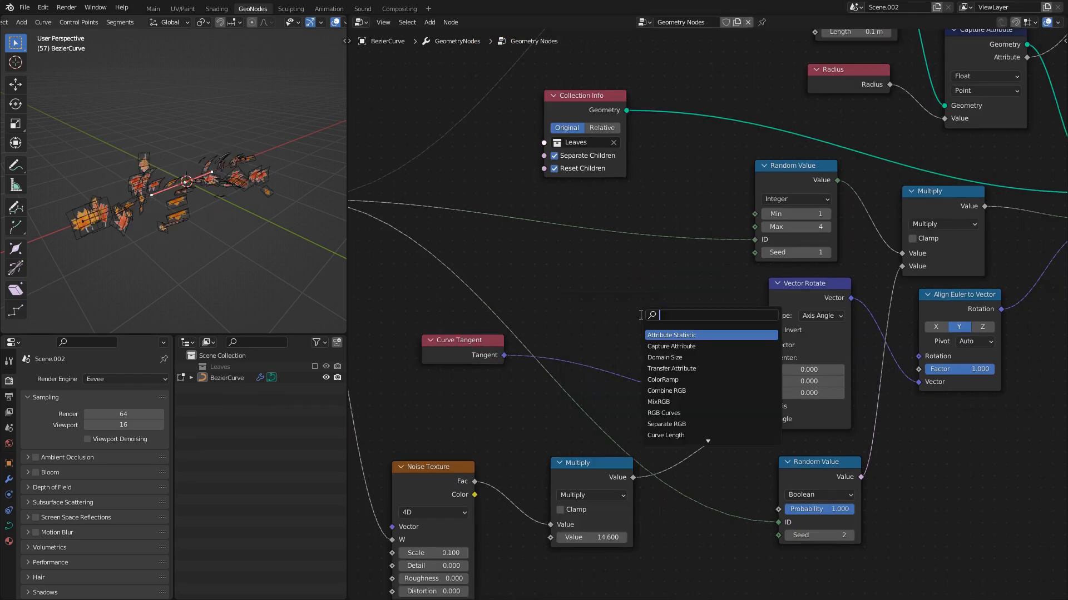
left_click(669, 345)
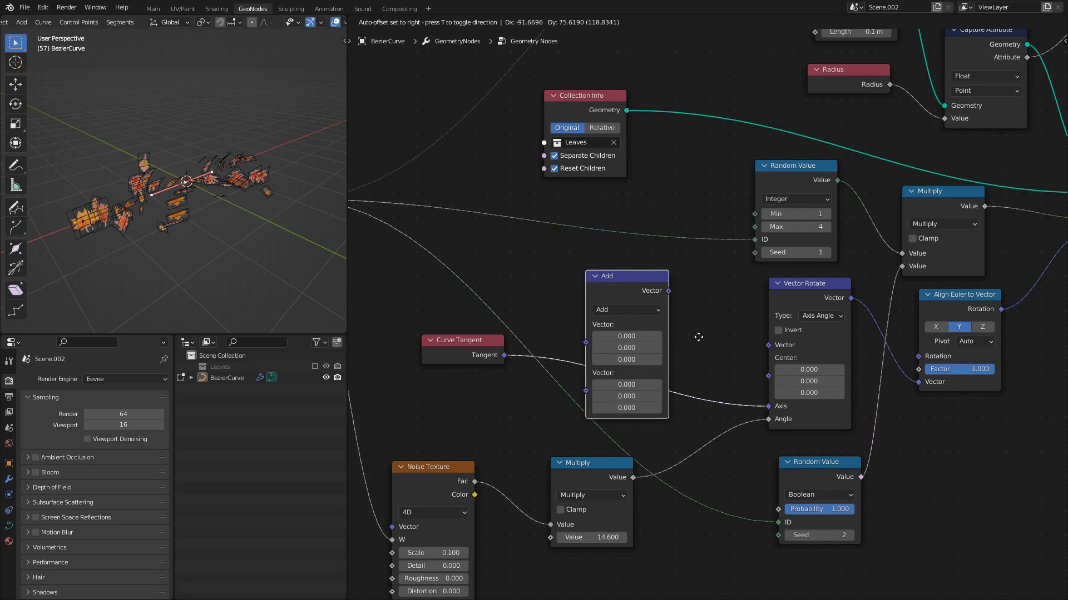
right_click(631, 295)
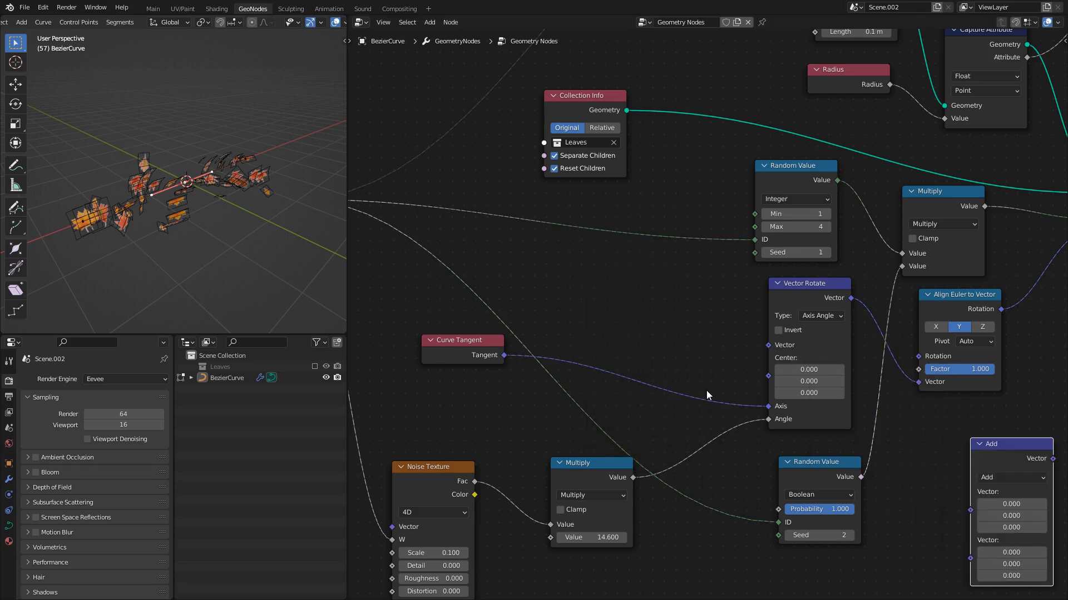
middle_click_drag(792, 425, 682, 377)
left_click(902, 429)
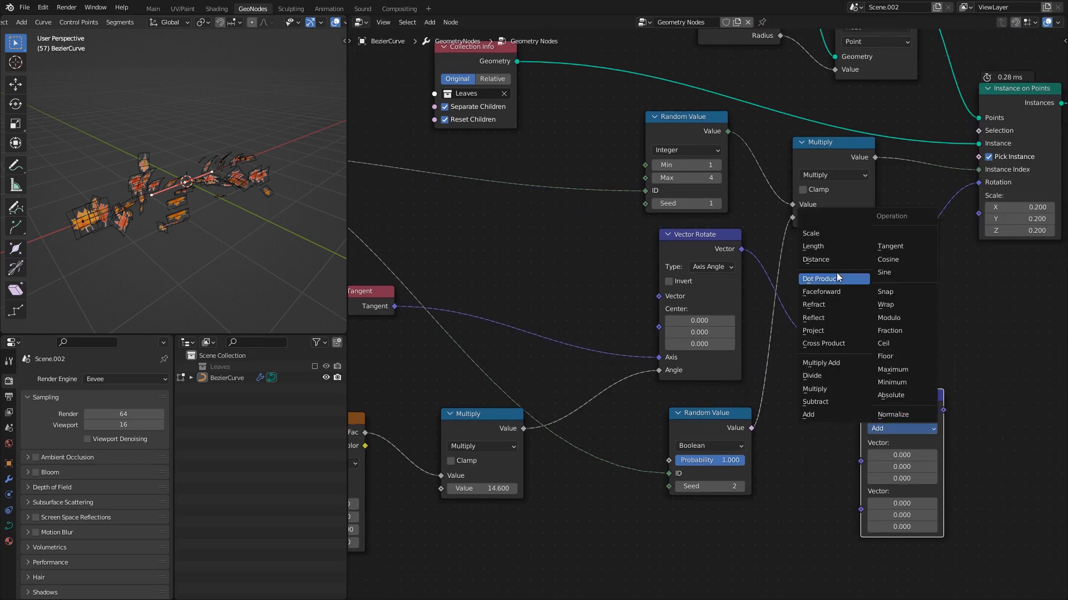
left_click(829, 343)
- Link Curve Tangent into the Cross Product node's first vector and set the second vector's Z to 1
scroll(714, 316, "down", 1)
left_click_drag(440, 308, 839, 439)
left_click(879, 466)
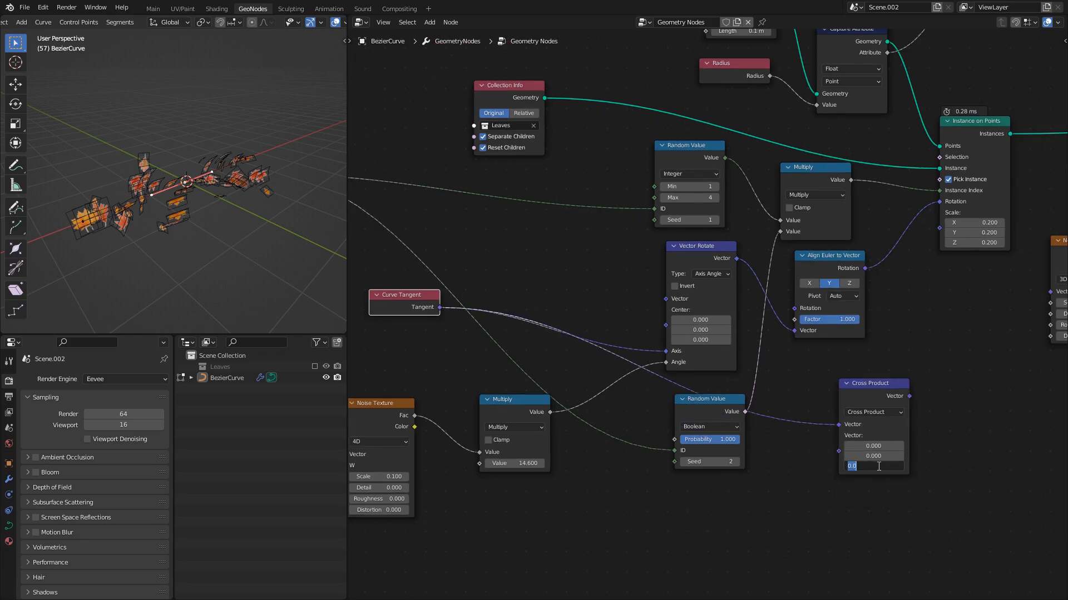
type("1")
key("Return")
- Place Cross Product between Curve Tangent and Vector Rotate, link its output to Vector Rotate's Vector input, and play the animation briefly
left_click_drag(878, 390, 551, 226)
scroll(534, 271, "up", 4)
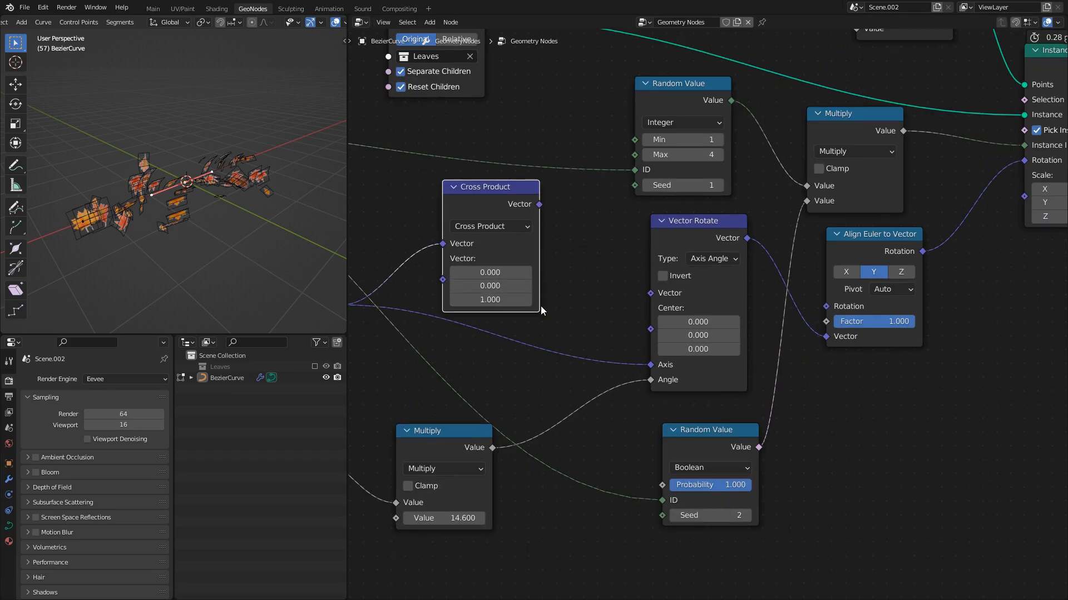
middle_click_drag(541, 306, 646, 348)
key("space")
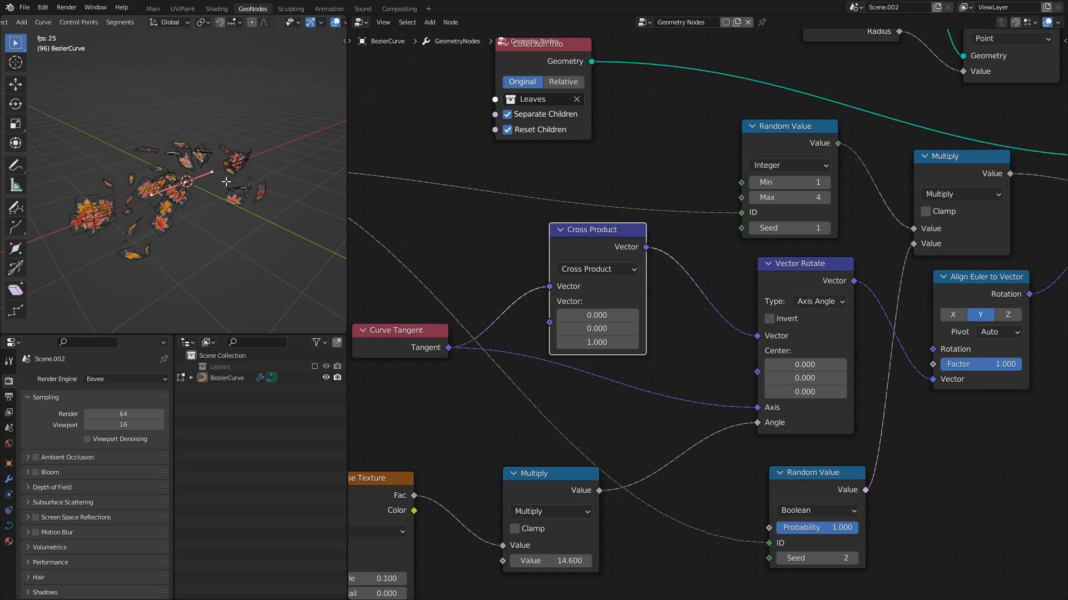
key("space")
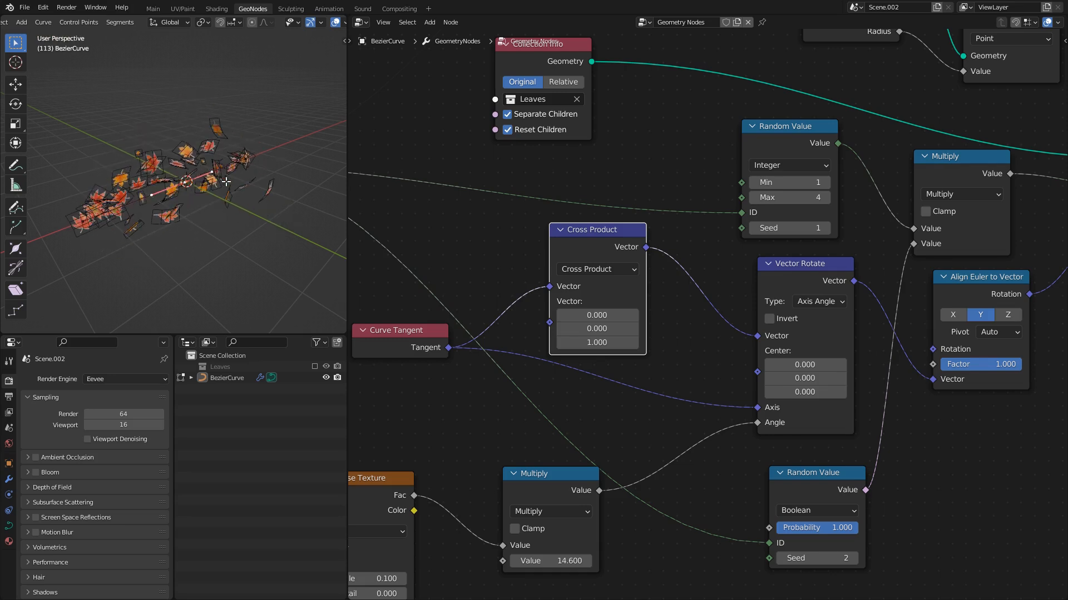
- Try tilting the curve's control points by 15.6° with the Tilt tool
left_click(17, 269)
middle_click_drag(210, 194, 220, 191)
left_click_drag(204, 170, 251, 165)
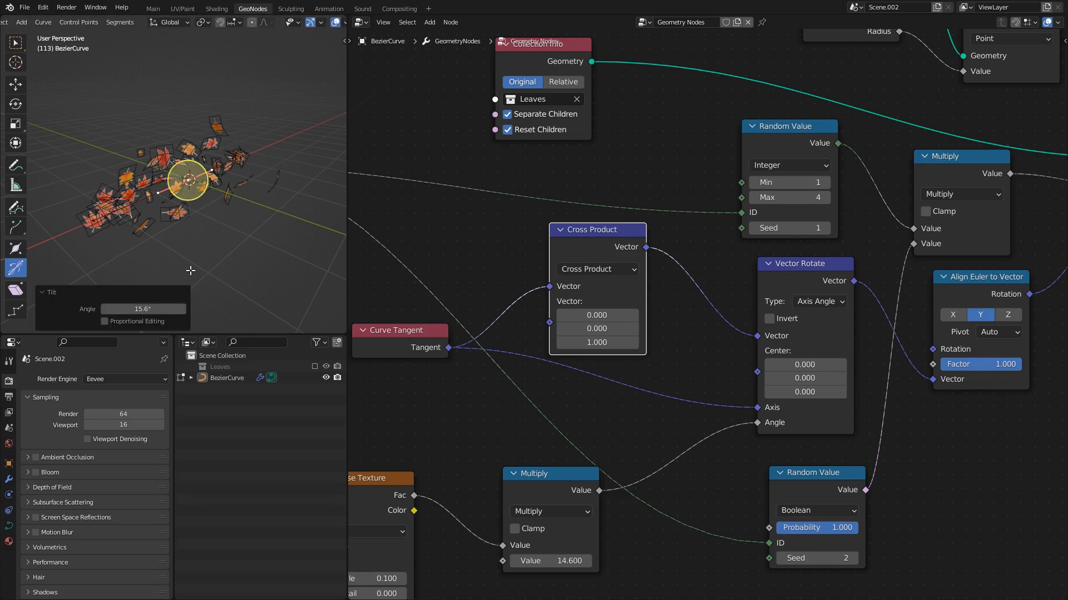
- Save the file and move the Cross Product node slightly farther from Curve Tangent
key("Tab")
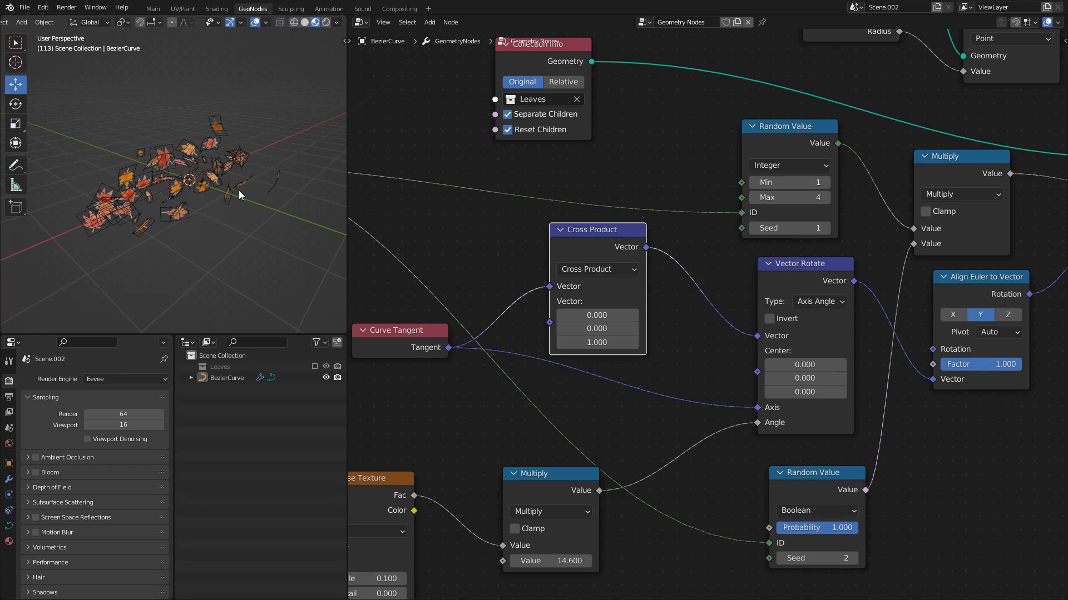
key("ctrl+s")
key("Tab")
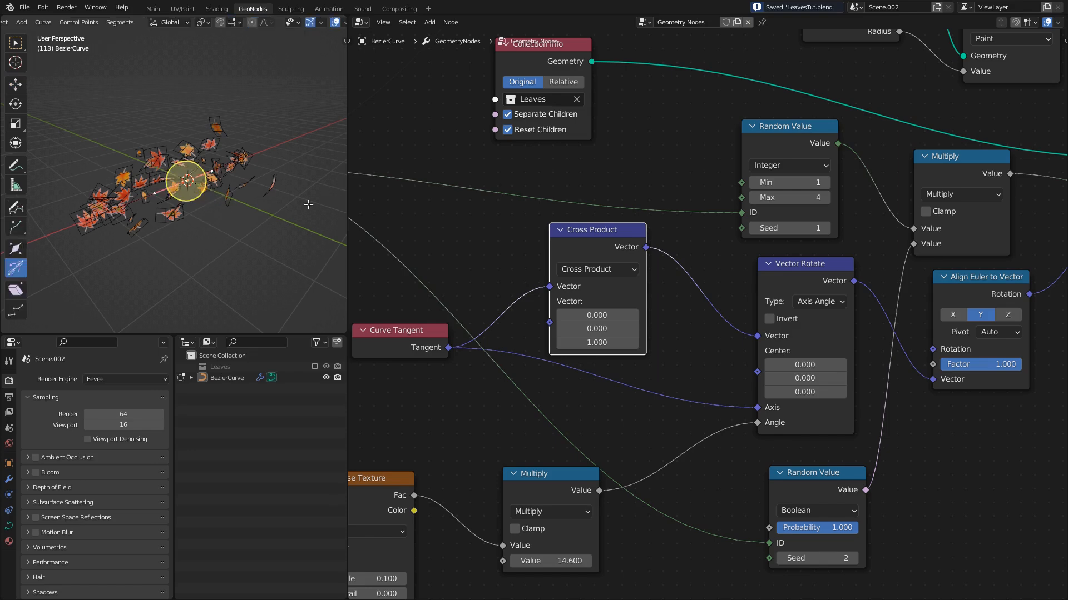
key("Tab")
middle_click_drag(606, 237, 628, 242)
mouse_move(628, 242)
left_mouse_down()
mouse_move(611, 239)
mouse_move(640, 239)
left_mouse_up()
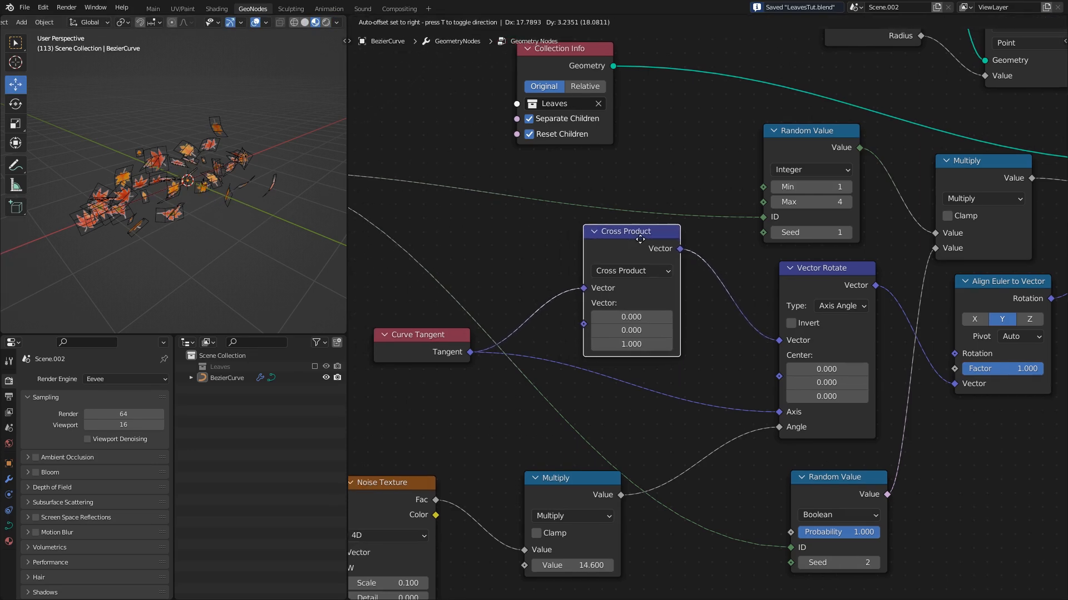
- Annotate two perpendicular arrows with a circle at their shared origin in the empty area below the nodes
scroll(515, 274, "down", 5)
middle_click_drag(714, 386, 582, 203)
middle_click_drag(604, 261, 625, 205)
scroll(644, 343, "down", 5, "shift")
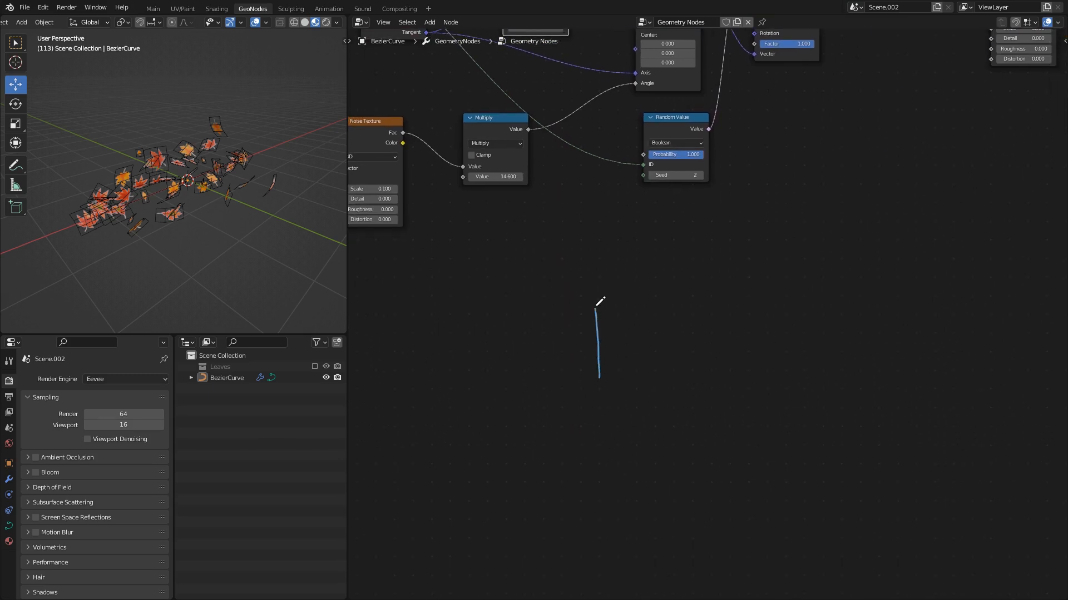
left_click_drag(597, 309, 589, 318)
left_click_drag(641, 375, 677, 377)
scroll(584, 367, "down", 3, "shift")
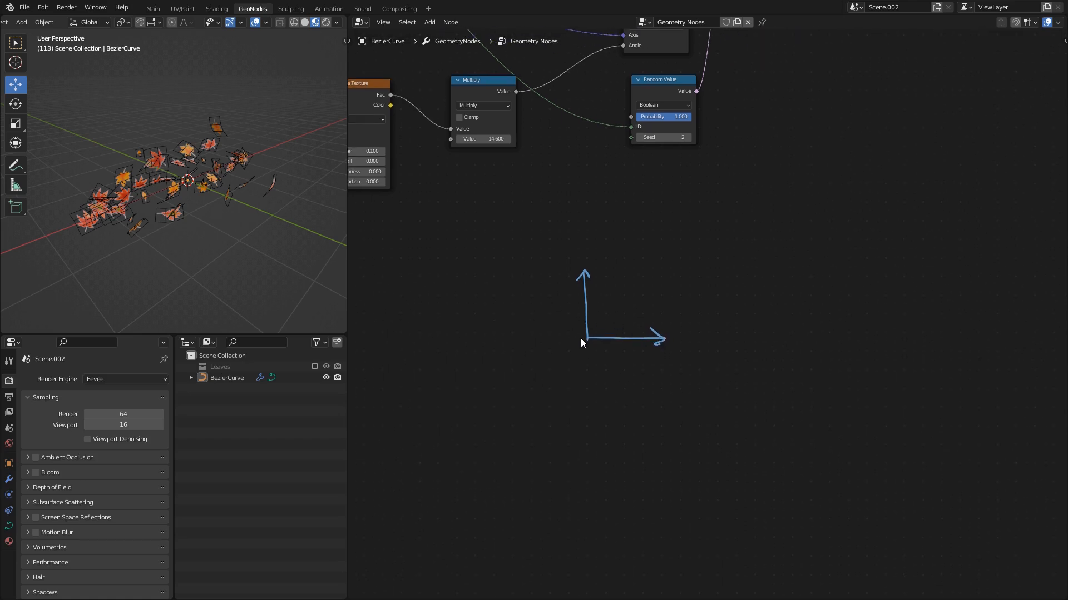
mouse_move(587, 324)
left_mouse_down()
mouse_move(573, 336)
mouse_move(596, 349)
left_mouse_up()
- Examine how Curve Tangent feeds Cross Product and Vector Rotate, and compare it with the arrow annotation
scroll(615, 336, "down", 3, "shift")
middle_click_drag(528, 234, 736, 468)
middle_click_drag(524, 196, 598, 370)
middle_click_drag(692, 373, 568, 375)
scroll(569, 375, "up", 3)
scroll(568, 375, "up", 1)
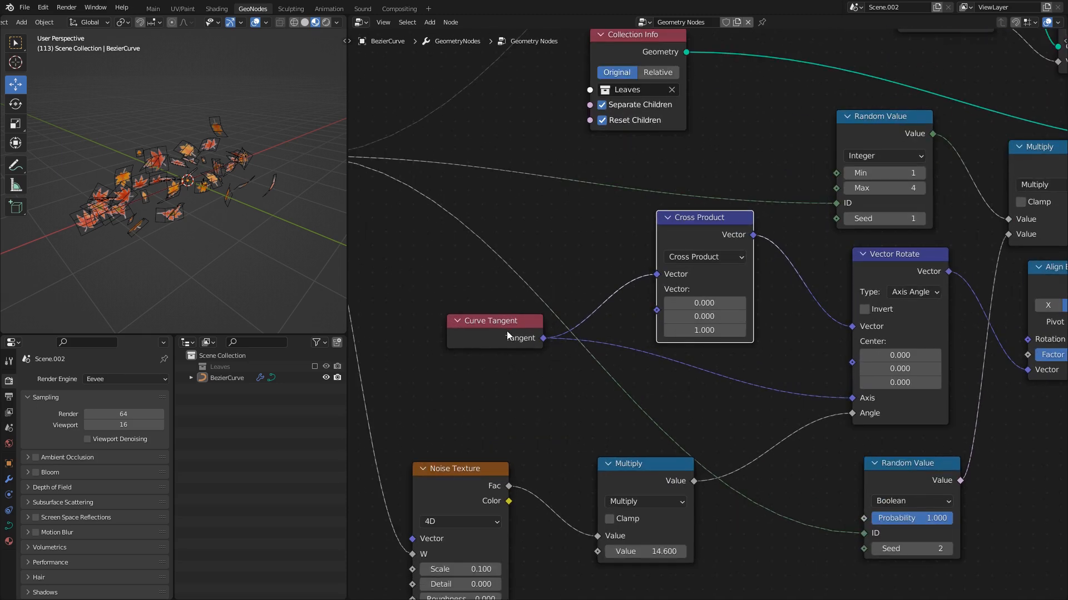
middle_click_drag(534, 334, 479, 369)
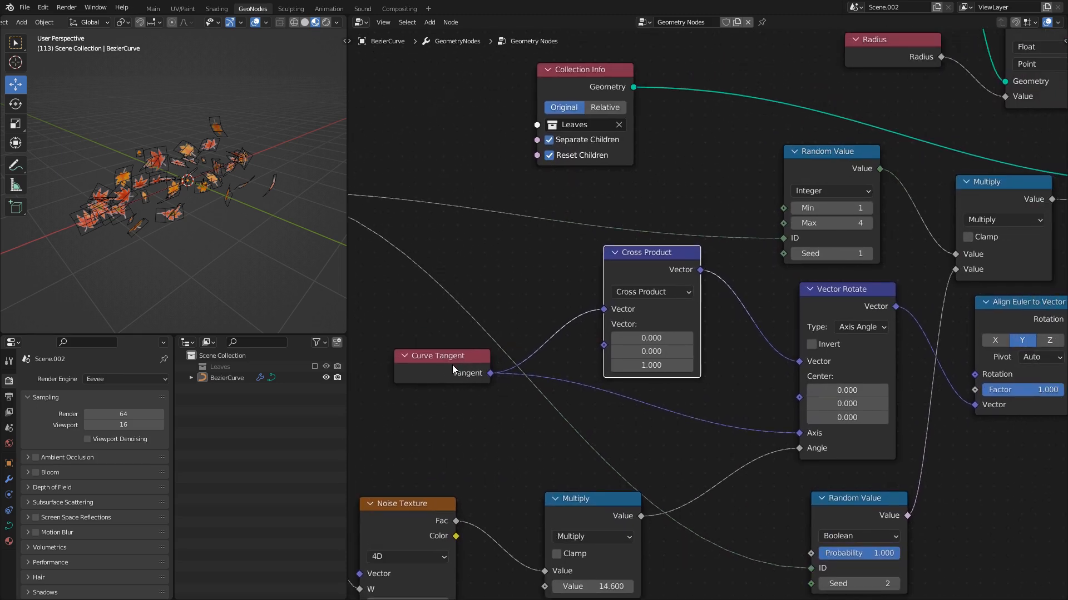
middle_click_drag(569, 491, 549, 464)
scroll(431, 353, "down", 5)
middle_click_drag(570, 429, 512, 478)
middle_click_drag(603, 230, 577, 487)
middle_click_drag(540, 324, 568, 52)
middle_click_drag(690, 584, 611, 261)
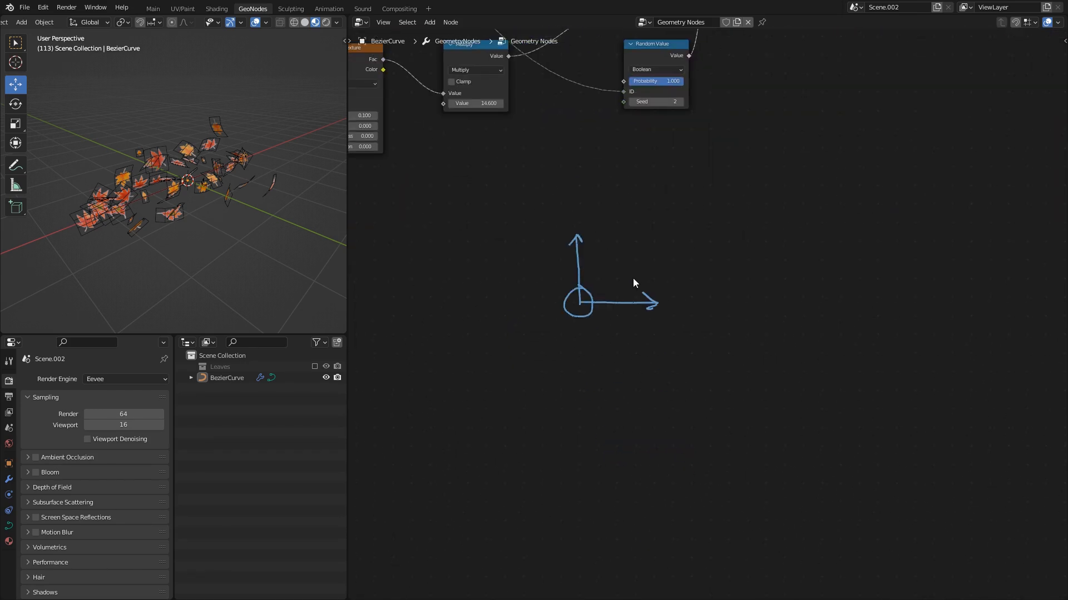
- Replace the annotation with a sketched curve carrying a tangent arrow and a perpendicular arrow, and erase the sketch
left_click_drag(648, 372, 808, 286)
left_click_drag(679, 334, 725, 276)
right_click_drag(658, 307, 557, 287)
left_click_drag(677, 332, 608, 295)
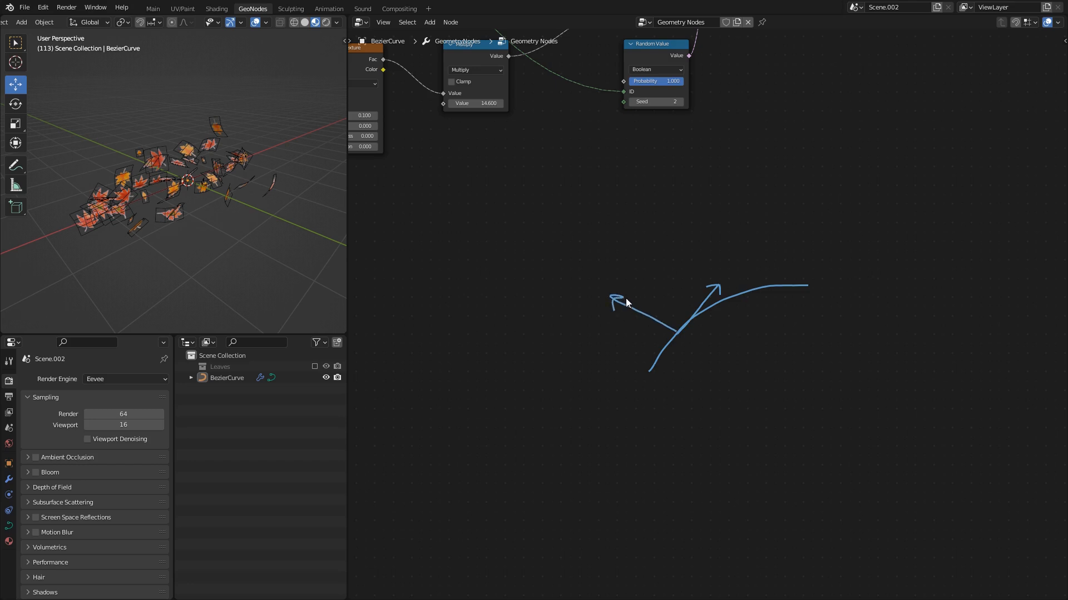
middle_click_drag(627, 290, 610, 340)
mouse_move(603, 352)
right_mouse_down()
mouse_move(676, 353)
mouse_move(682, 339)
mouse_move(820, 327)
right_mouse_up()
- Insert a Scale Instances node between Translate Instances and Rotate Instances
middle_click_drag(631, 272, 670, 345)
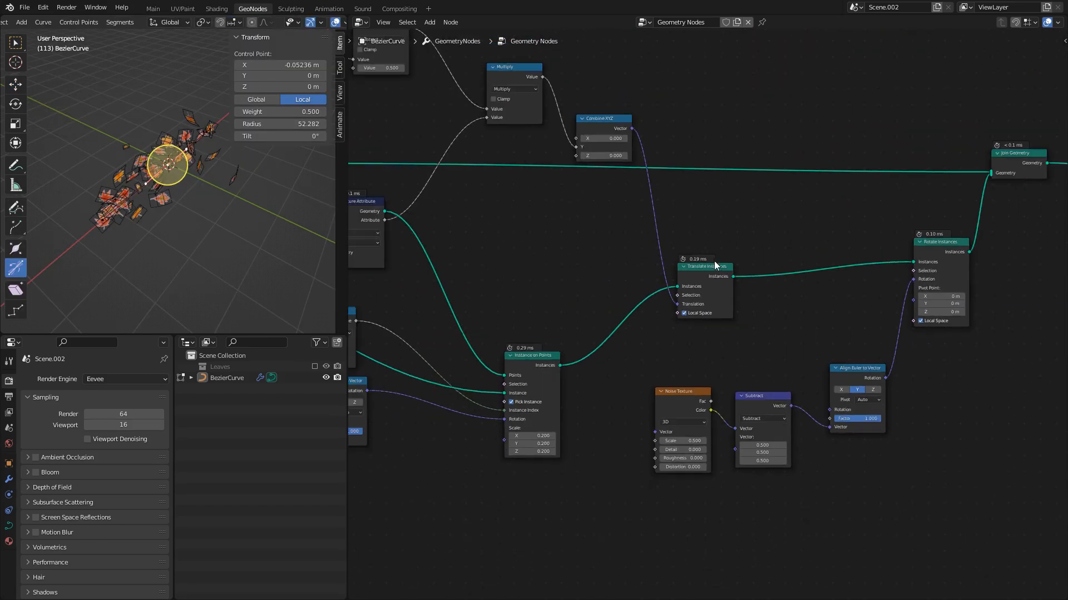
scroll(557, 209, "up", 4)
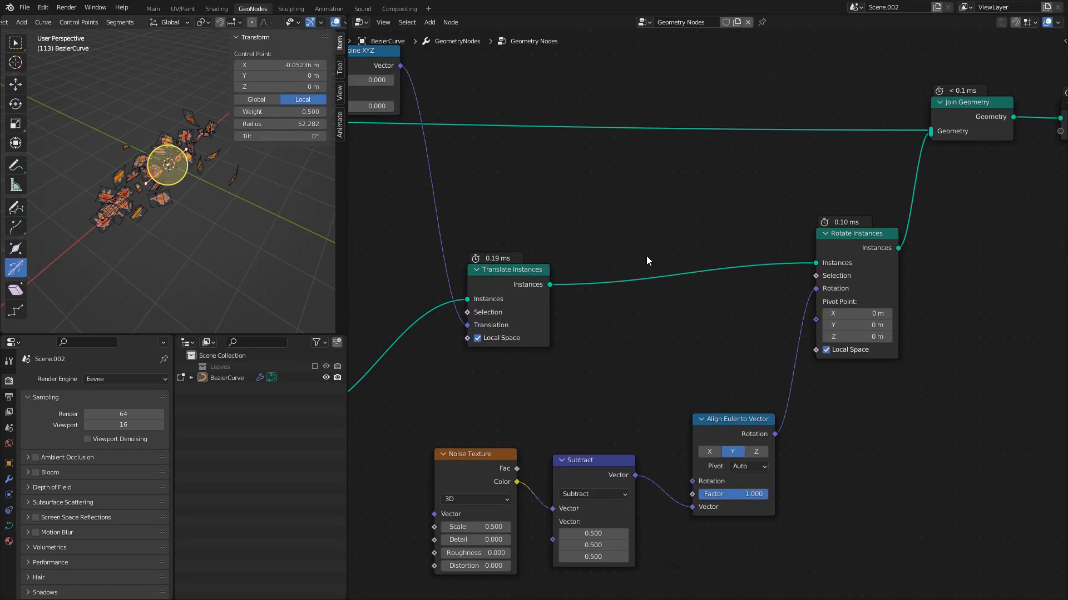
middle_click_drag(643, 244, 723, 265)
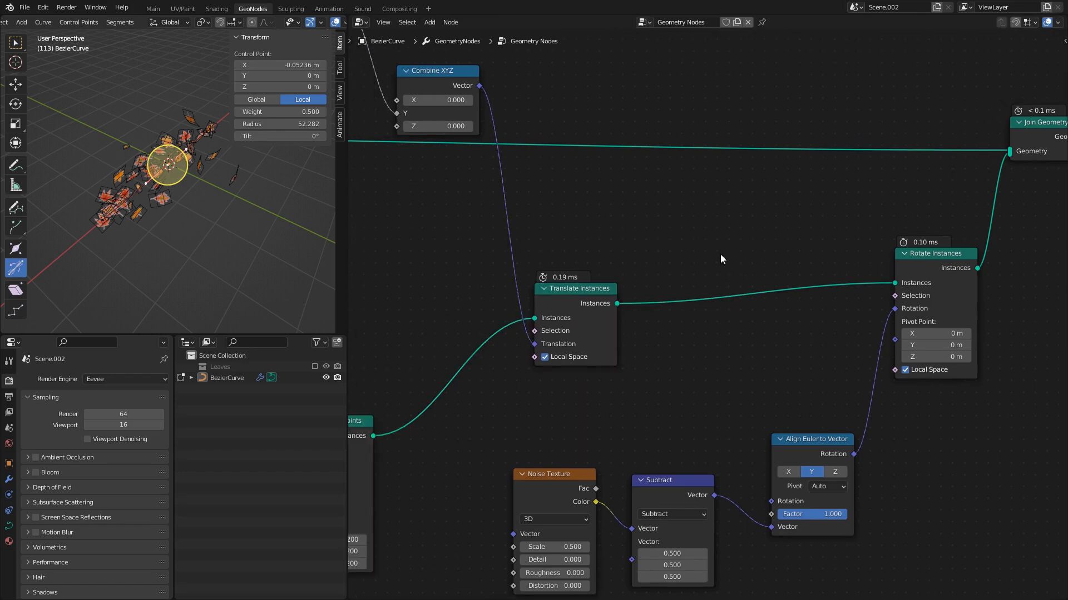
key("shift+a")
left_click(719, 255)
type("scale")
key("Down")
key("Return")
left_click(713, 281)
- Duplicate the Capture Attribute node and insert the copy on the geometry link feeding Instance on Points
middle_click_drag(577, 254, 756, 249)
middle_click_drag(483, 258, 509, 254)
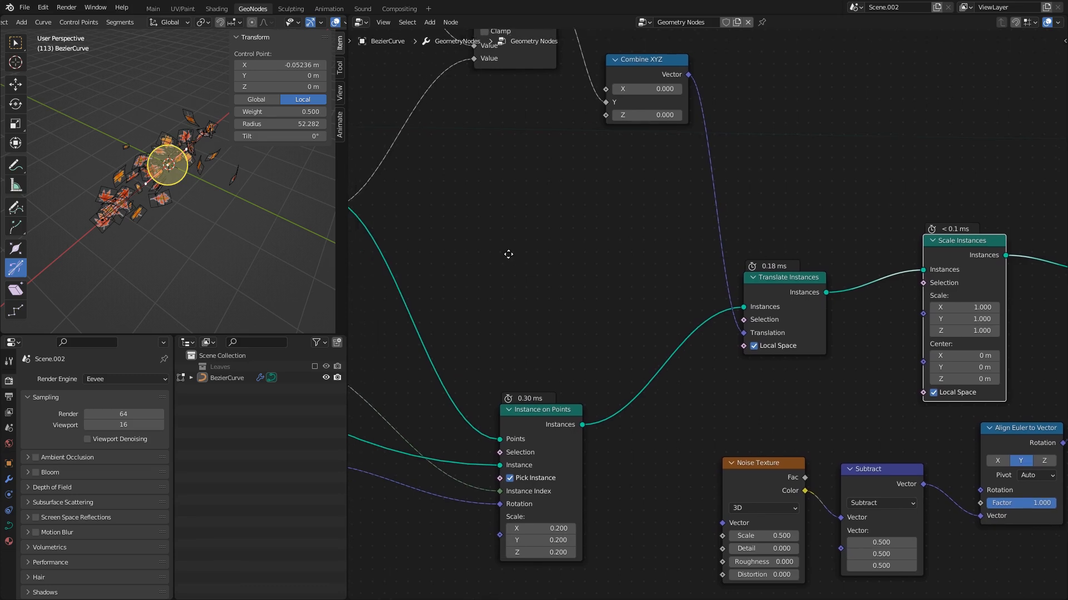
scroll(670, 273, "down", 1)
middle_click_drag(386, 215, 586, 242)
key("shift+d")
left_click(688, 310)
- Add a Curve Tilt node, link it to the duplicated Capture Attribute's Value, and link the captured Attribute to Scale Instances' Scale
key("shift+a")
type("tilt")
key("Return")
left_click(521, 332)
left_click_drag(521, 333, 632, 369)
middle_click_drag(701, 328, 452, 318)
left_click_drag(451, 309, 817, 329)
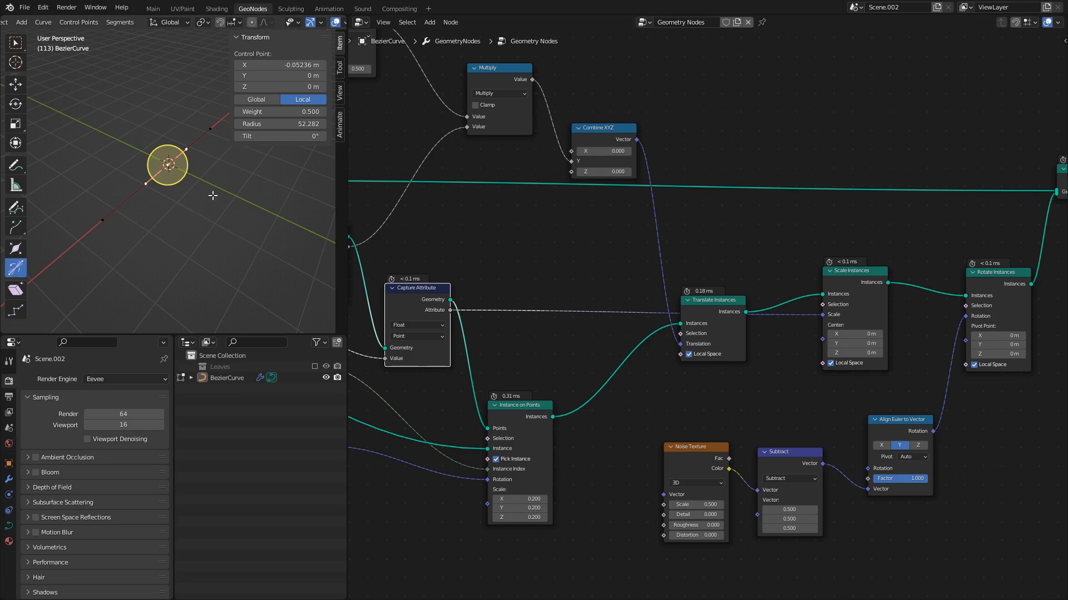
- Hide the viewport sidebar and tilt the curve by -49.8° and again by -17.1°
key("n")
middle_click_drag(221, 187, 224, 211)
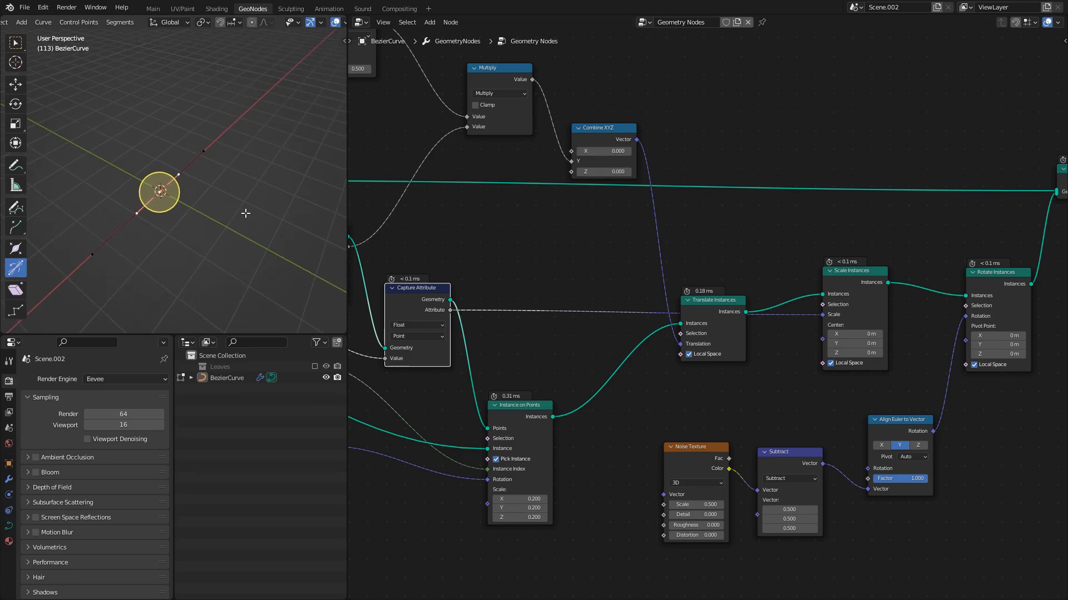
key("ctrl+t")
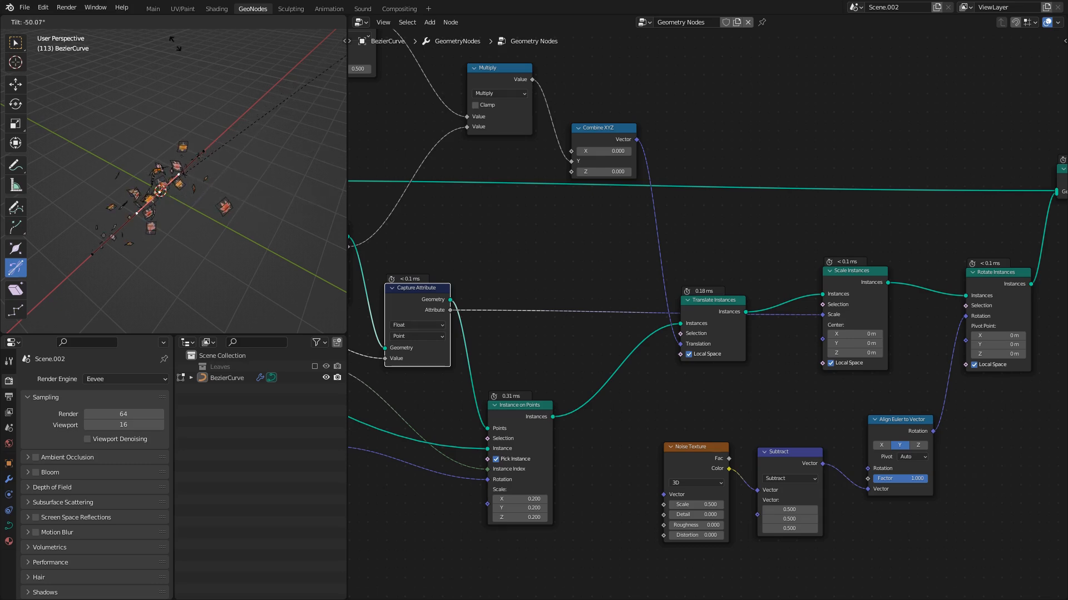
left_click(159, 187)
key("ctrl+t")
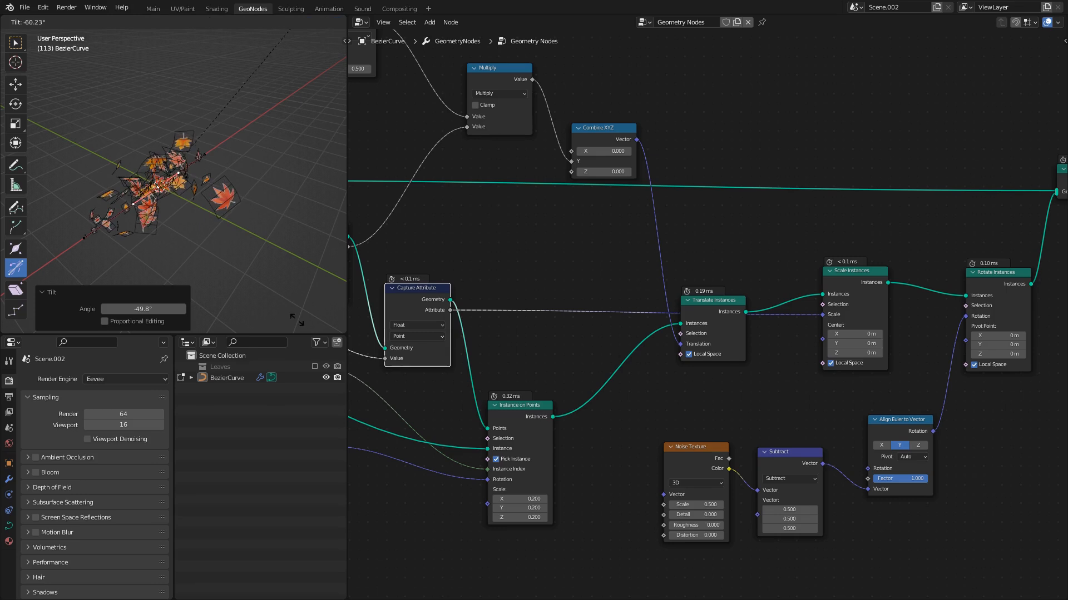
left_click(280, 174)
- Preview the leaves with the viewport overlays hidden, restore the overlays, and check the playing animation from another angle
middle_click_drag(278, 171, 221, 189)
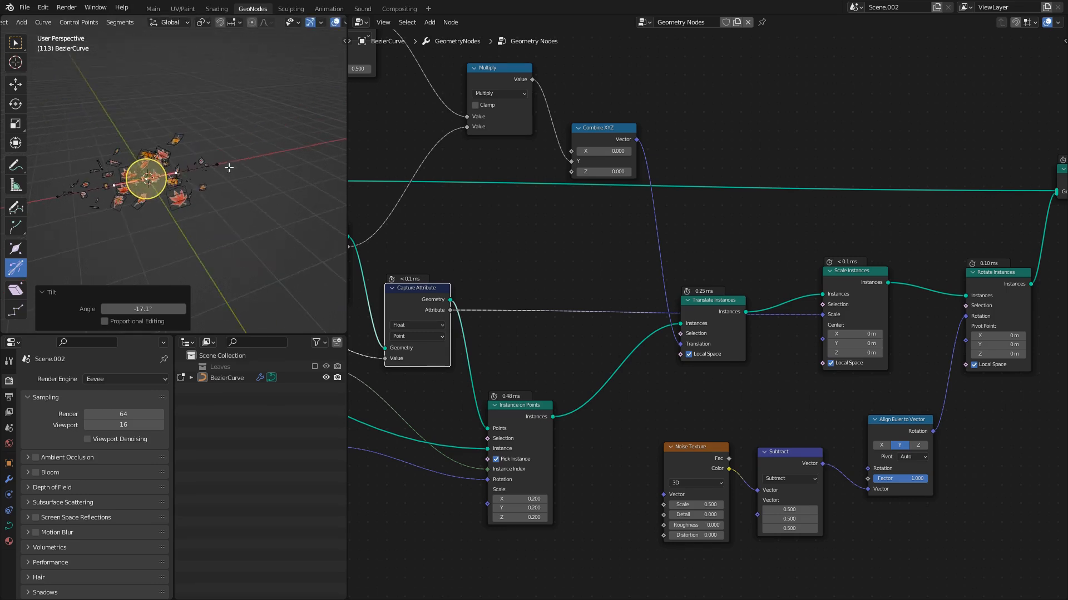
key("alt+shift+z")
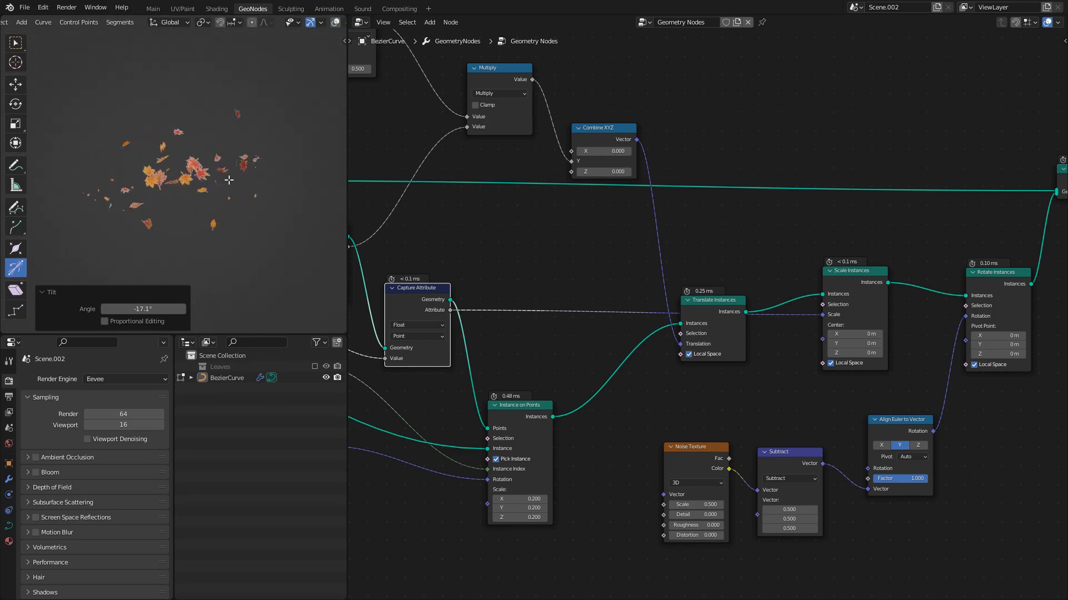
key("alt+shift+z")
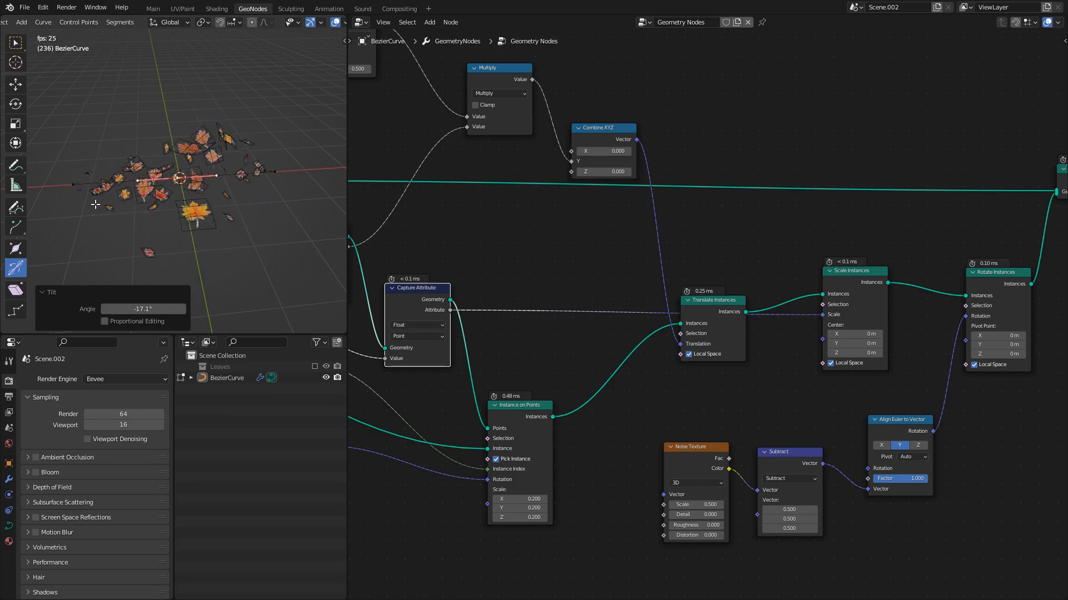
middle_click_drag(87, 202, 168, 181)
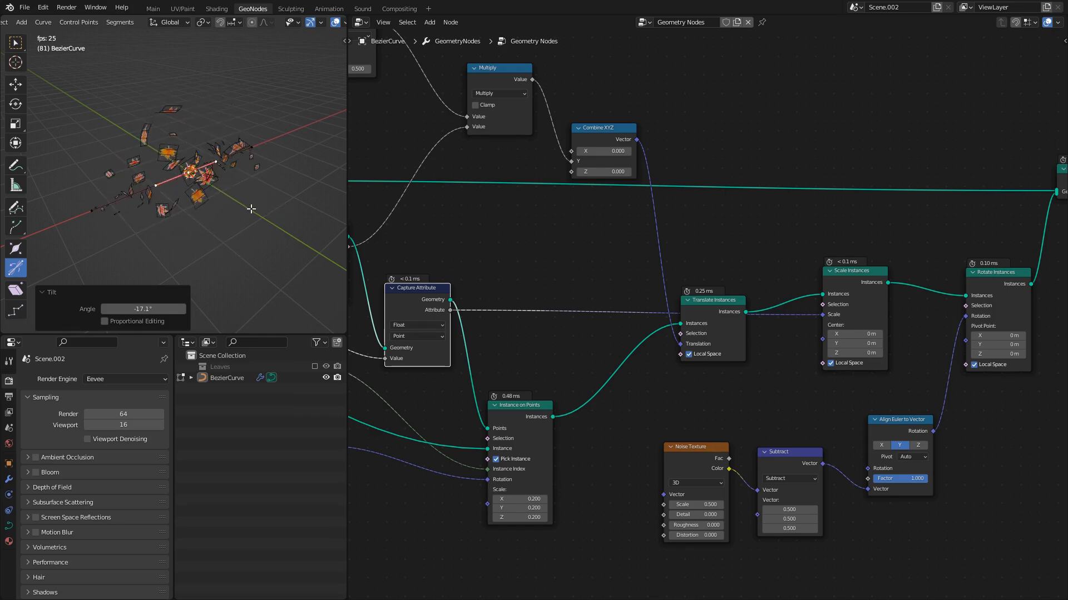
- Scale the selected curve point's radius by 0.670 and try a further tilt
key("alt+s")
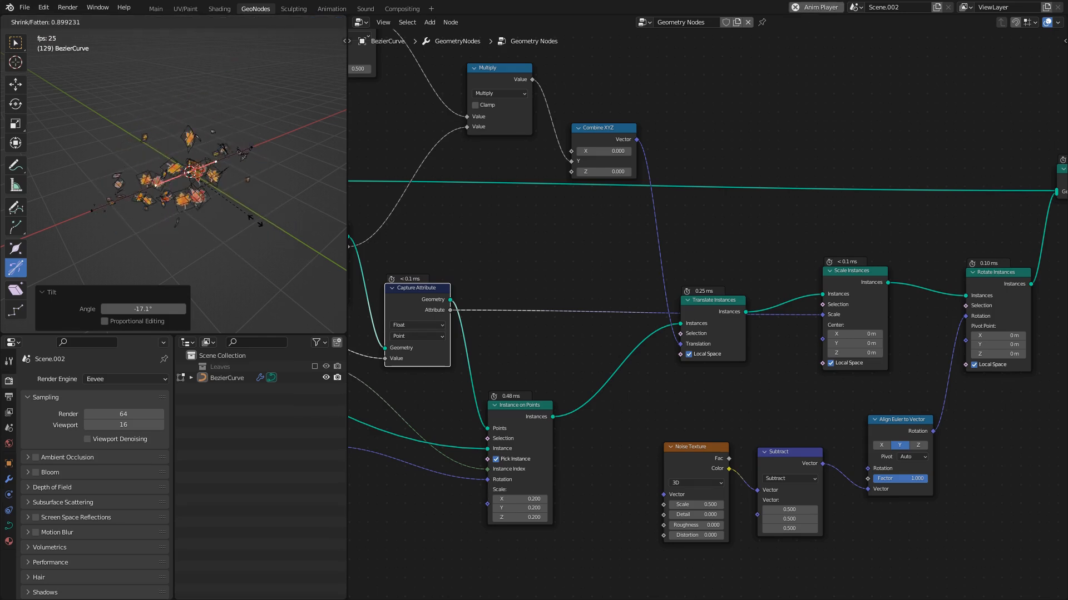
left_click(229, 212)
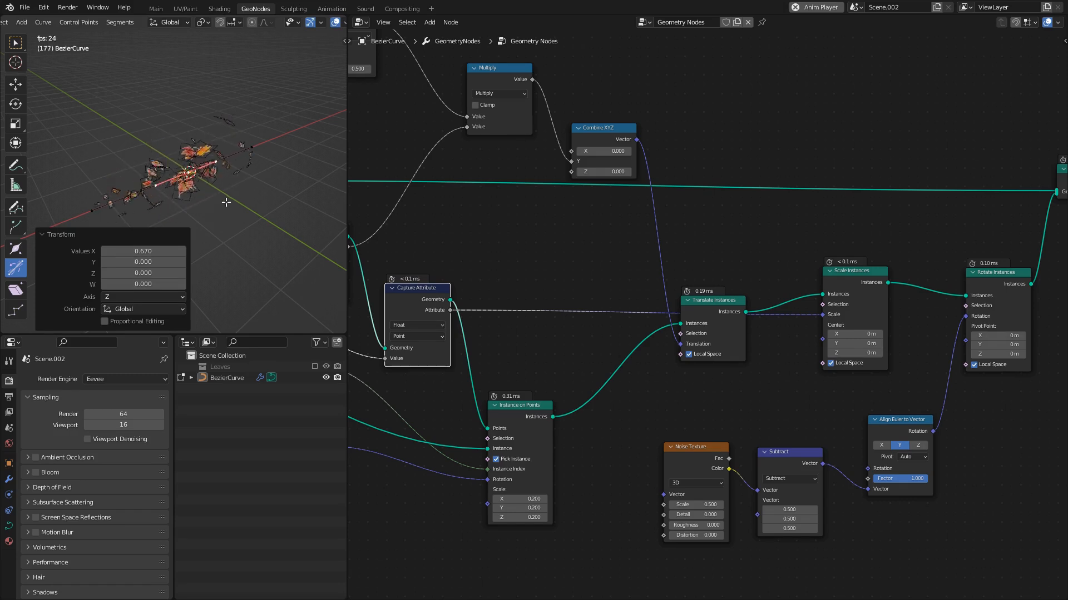
key("ctrl+t")
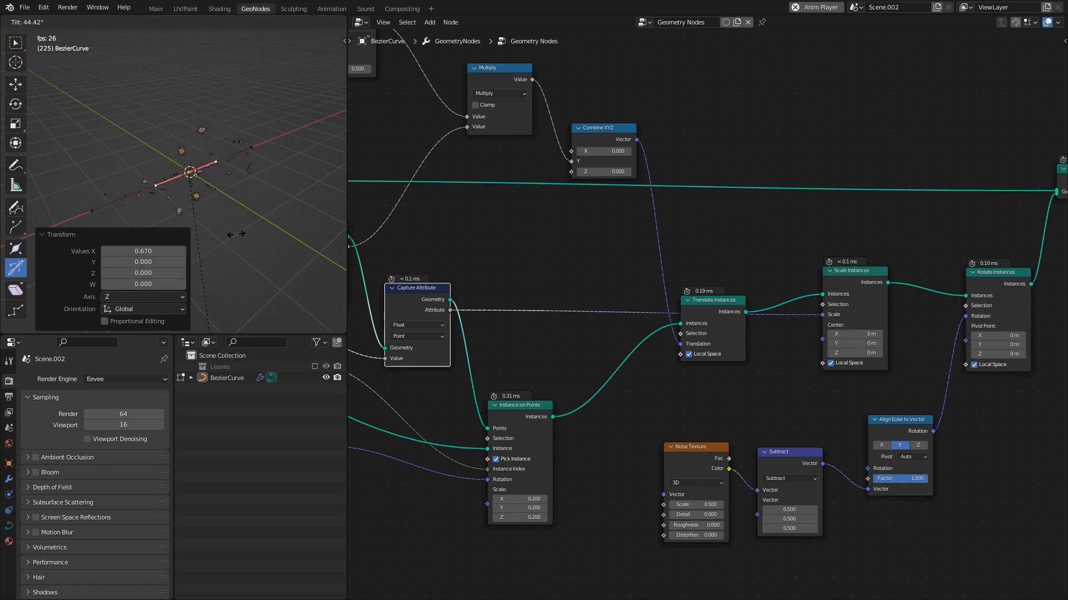
right_click(236, 236)
- Save the file and move the curve's end control point up and away from the leaf cluster
middle_click_drag(231, 228, 226, 184)
left_click(75, 188)
scroll(156, 191, "down", 4)
key("ctrl+s")
key("g")
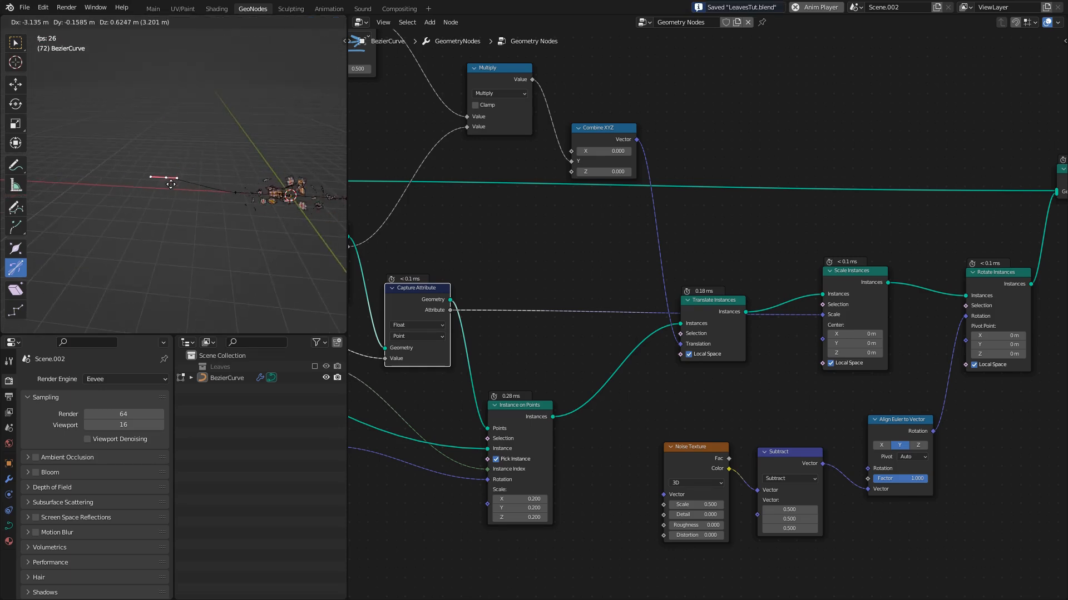
left_click(136, 114)
- Rotate the curve's end control point by 51.5°, scale its handles up about 2.05 times, and rotate it a further 6.41°
key("r")
left_click(217, 135)
key("s")
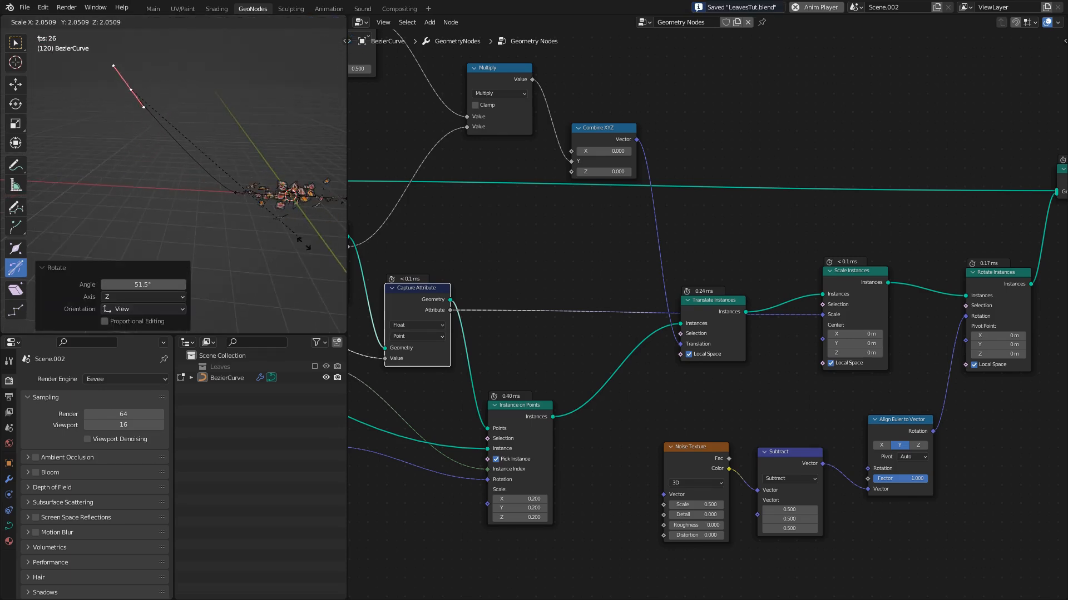
left_click(296, 232)
key("r")
left_click(262, 180)
middle_click_drag(204, 139, 201, 164, "shift")
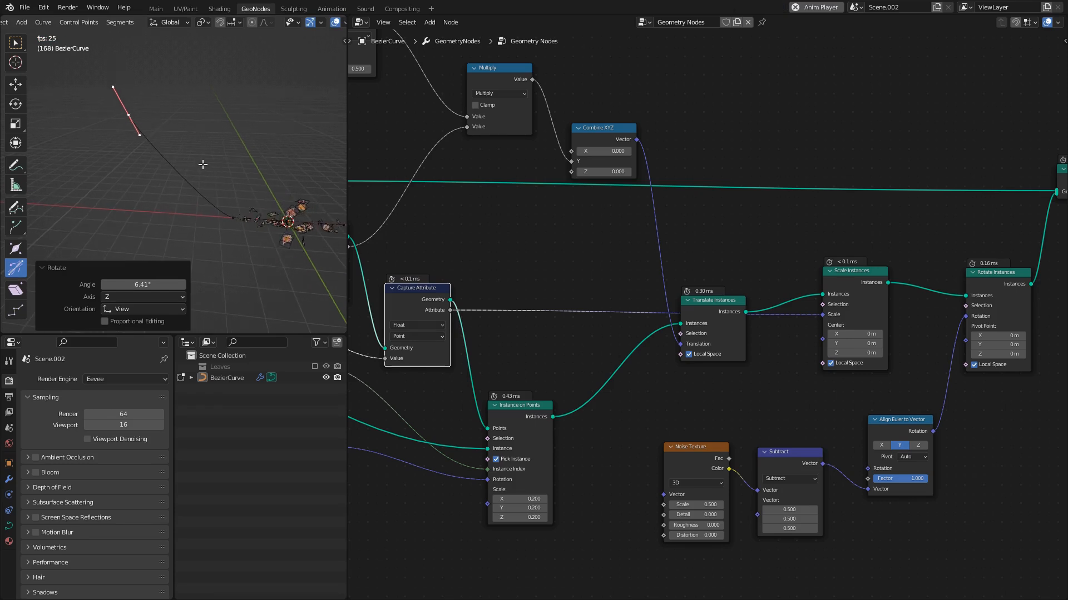
- Tilt the end control point by -79.4° and enlarge its radius with Shrink/Fatten to spread the leaves there
key("ctrl+t")
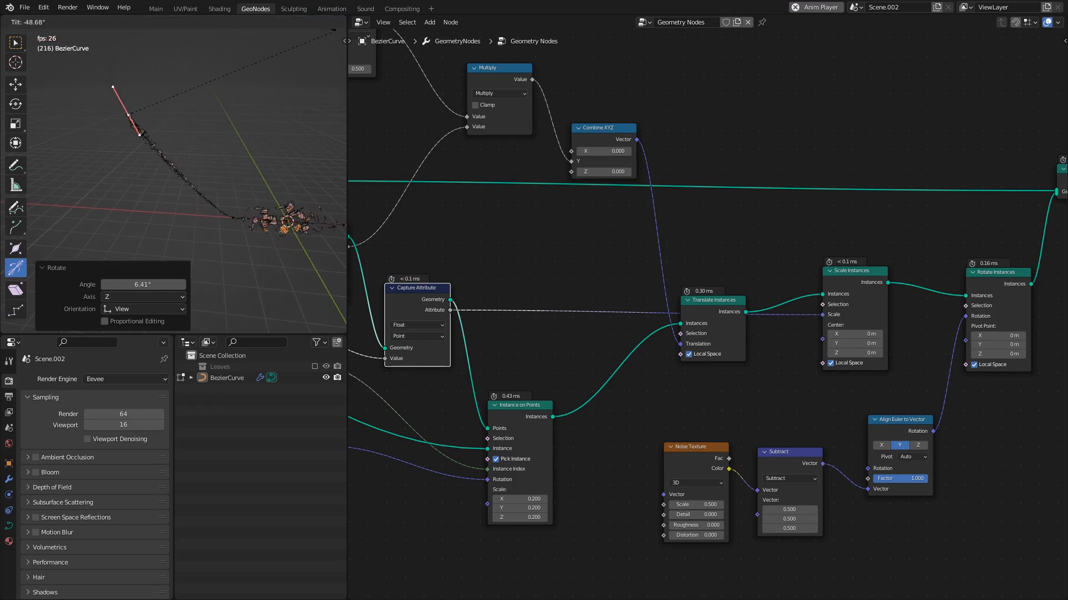
left_click(328, 149)
middle_click_drag(279, 139, 236, 155)
key("alt+s")
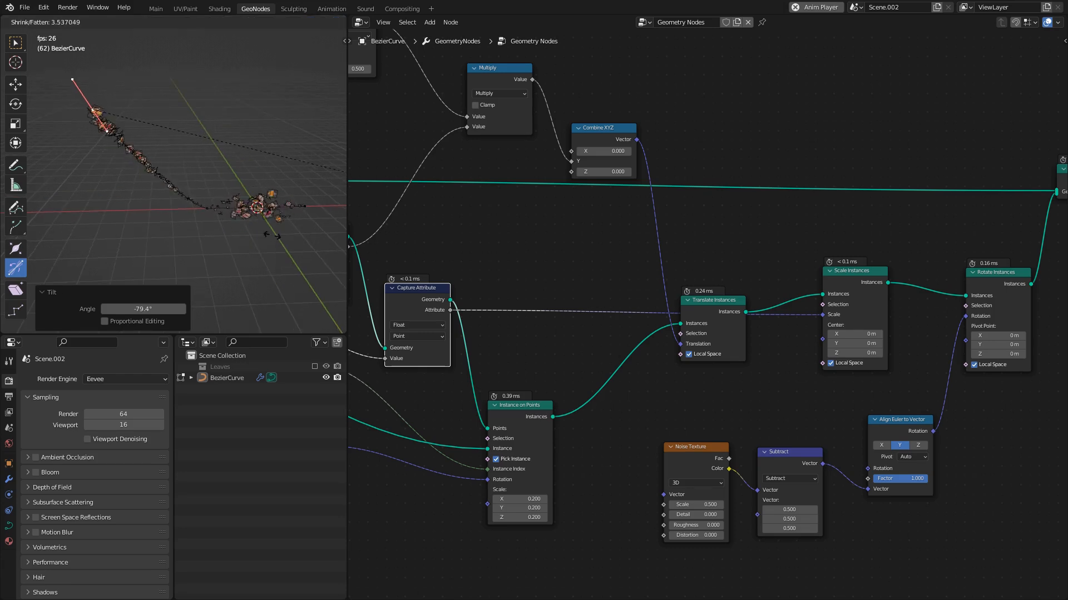
left_click(141, 196)
key("alt+s")
key("Escape")
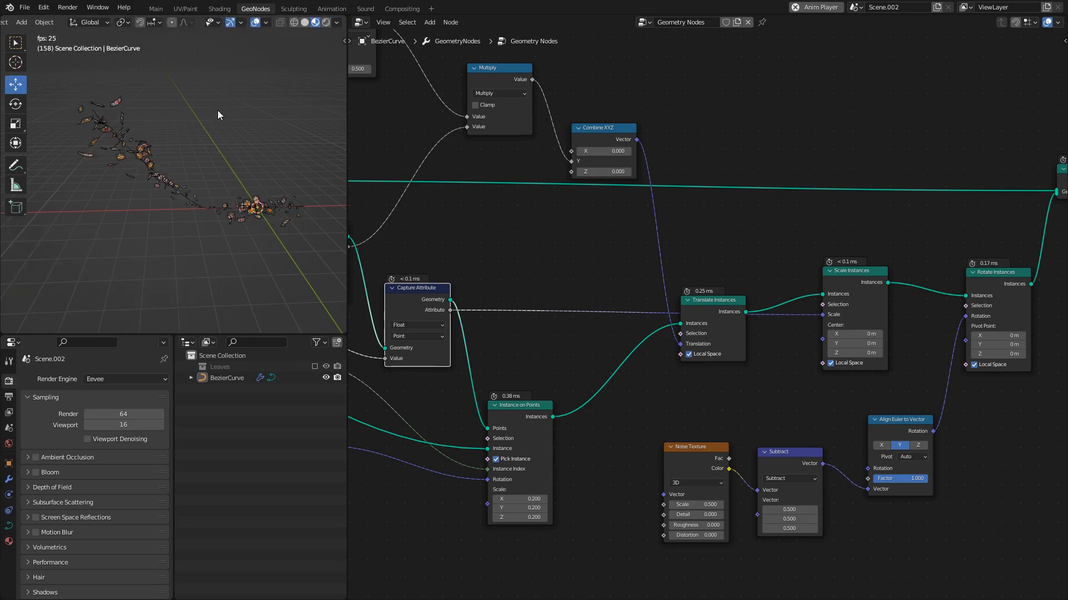
- Reposition and rotate the curve's middle control point, and scale its handles up about 3.95 times to widen the bend
left_click(212, 205)
key("g")
left_click(192, 183)
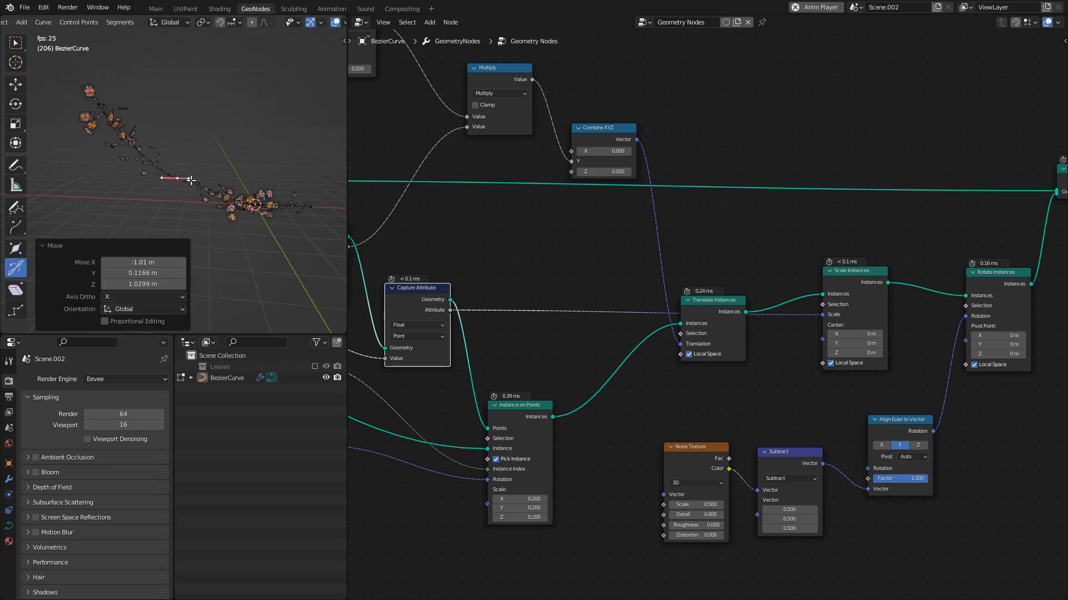
key("r")
left_click(216, 129)
key("g")
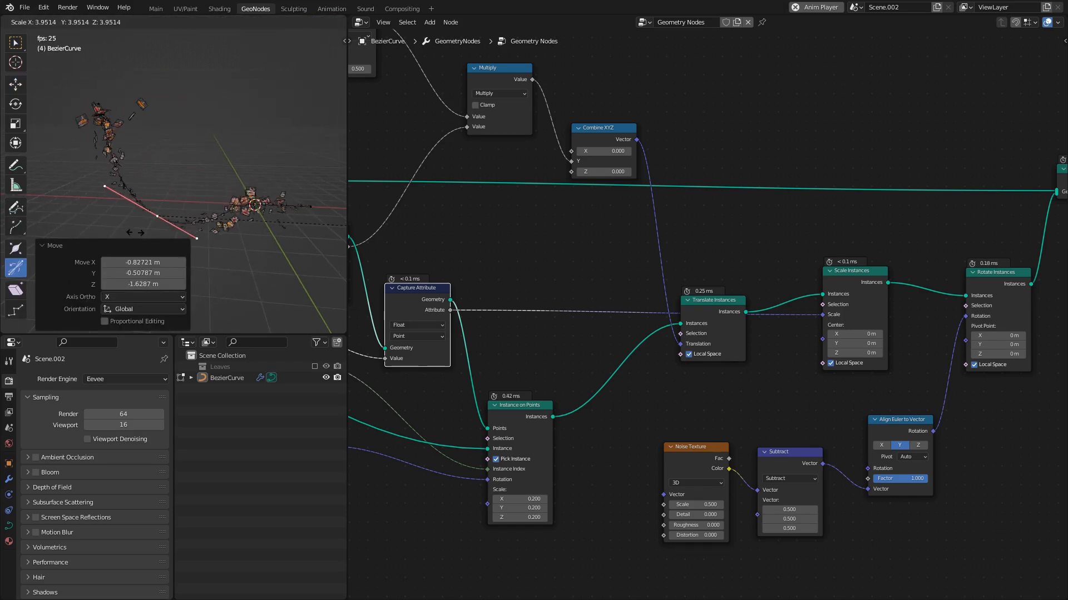
left_click(300, 137)
- Leave Edit Mode, save the file, and preview the animated leaves up close with the viewport overlays hidden
key("Tab")
left_click(158, 162)
middle_click_drag(158, 162, 152, 146)
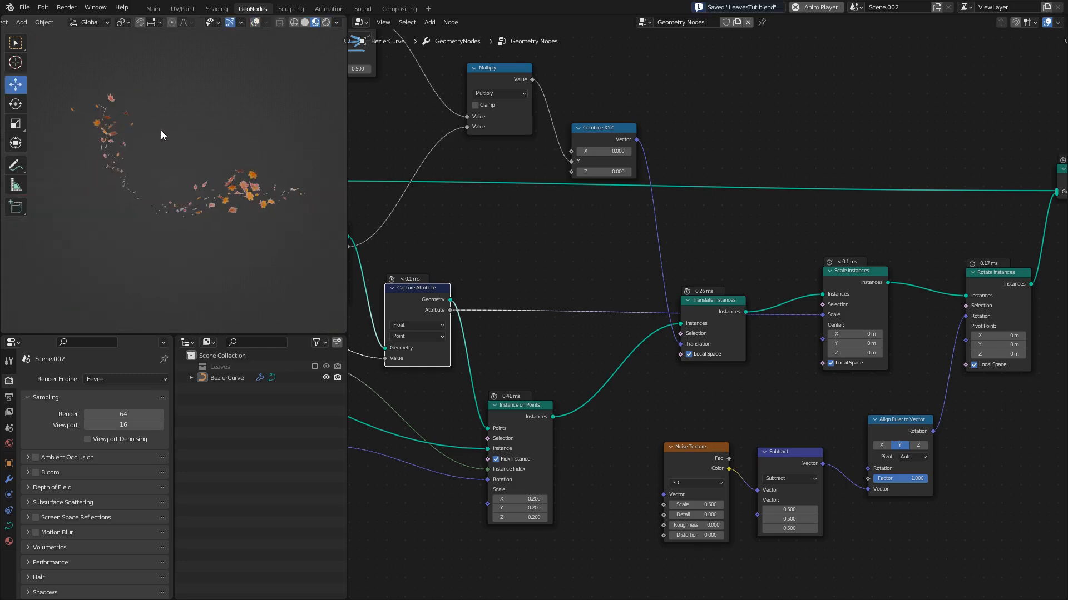
scroll(189, 158, "up", 3)
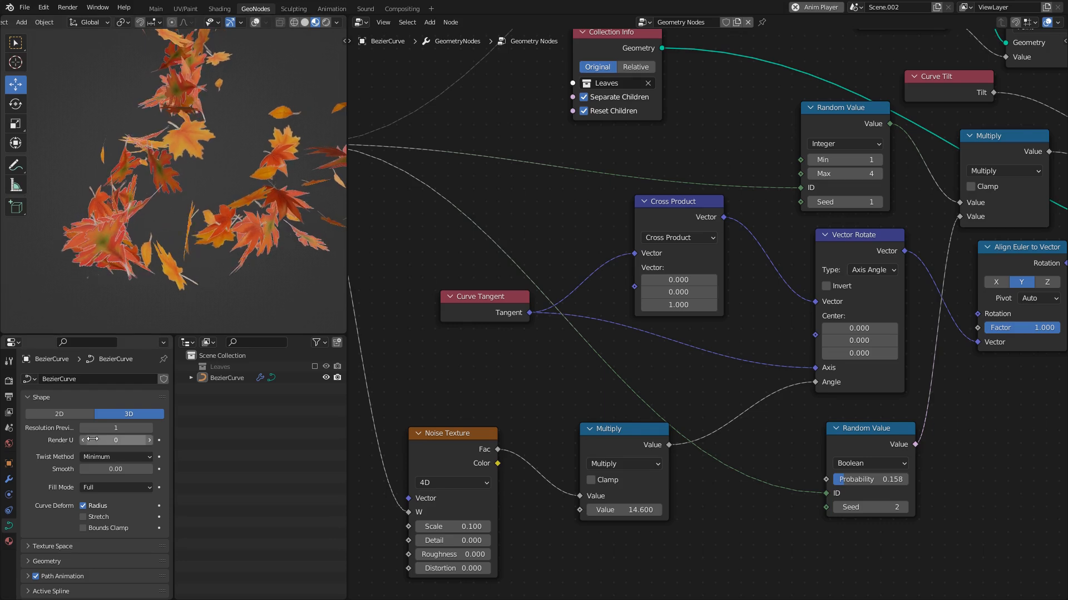
- Set the Bezier curve's preview resolution to 128
left_click_drag(127, 431, 150, 432)
left_click(127, 431)
type("128")
key("Return")
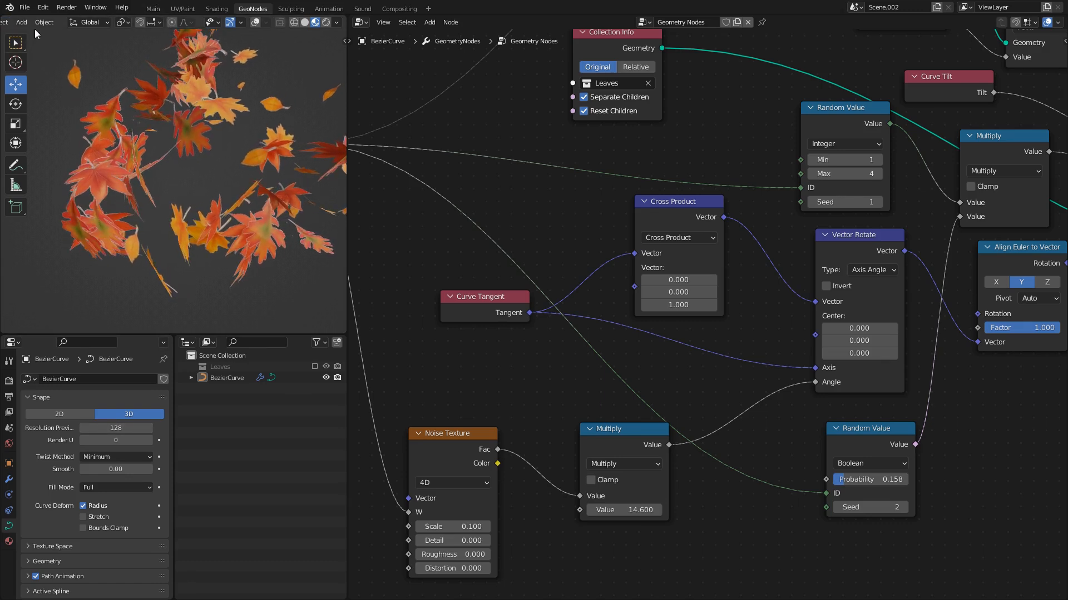
- Search the add-on preferences for "anim" to check the AnimAll add-on, and close the preferences
left_click(44, 7)
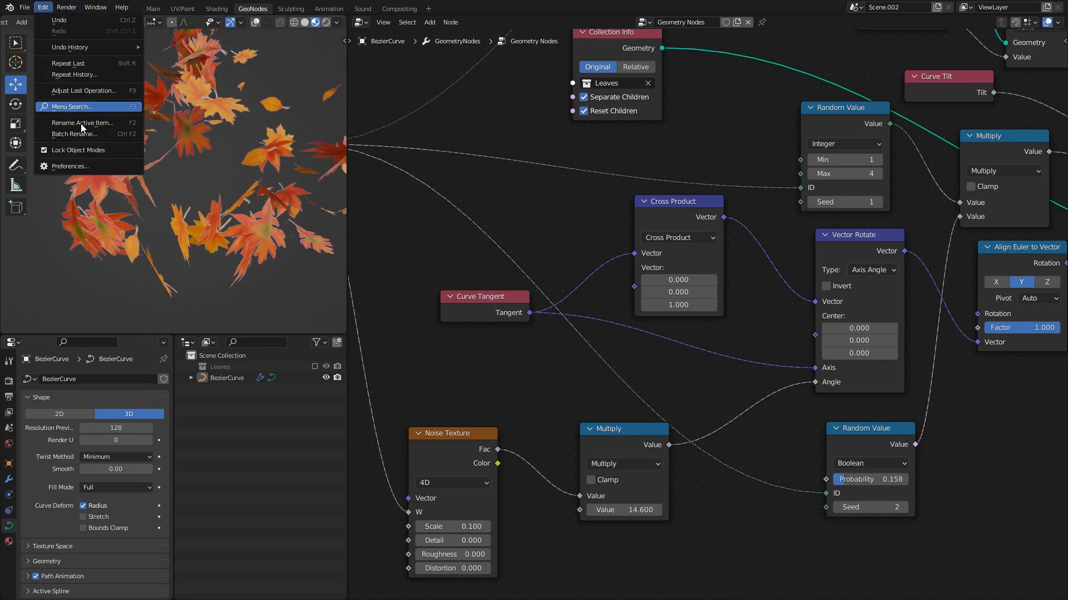
left_click(80, 165)
left_click(44, 121)
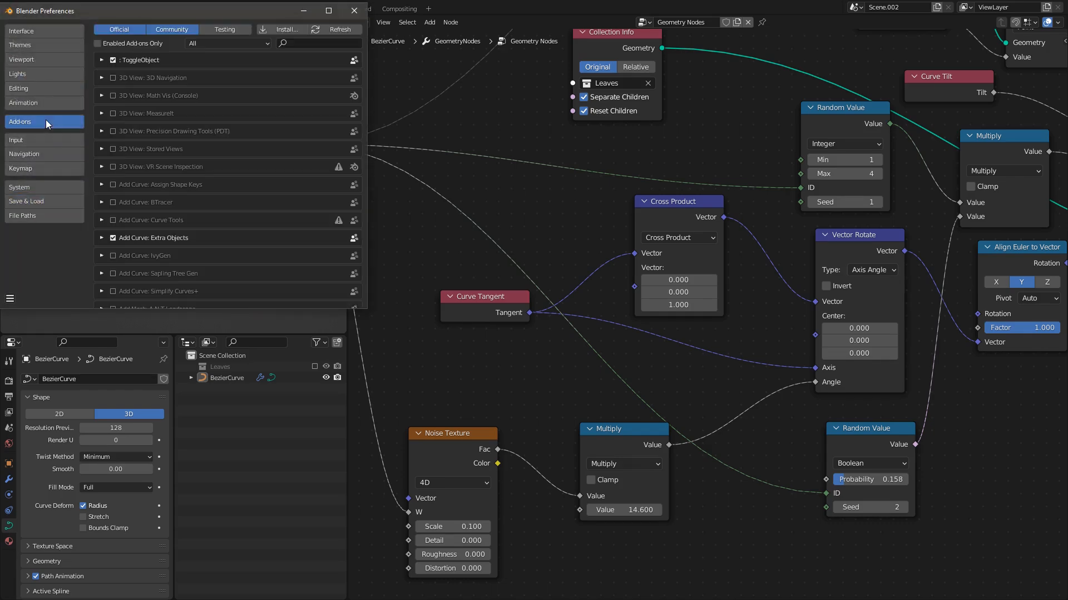
type("anim")
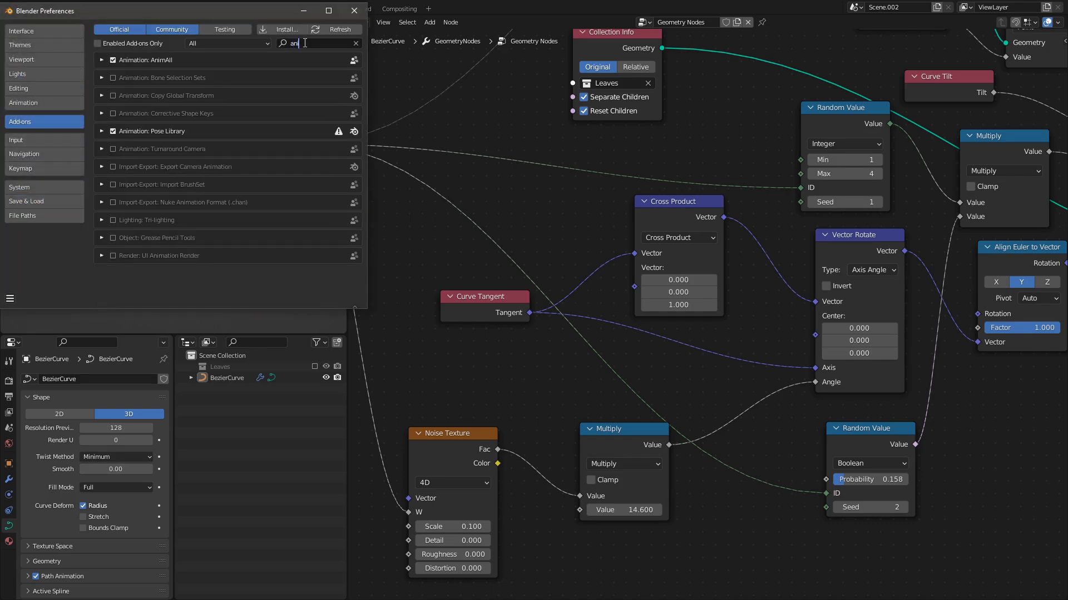
left_click(354, 10)
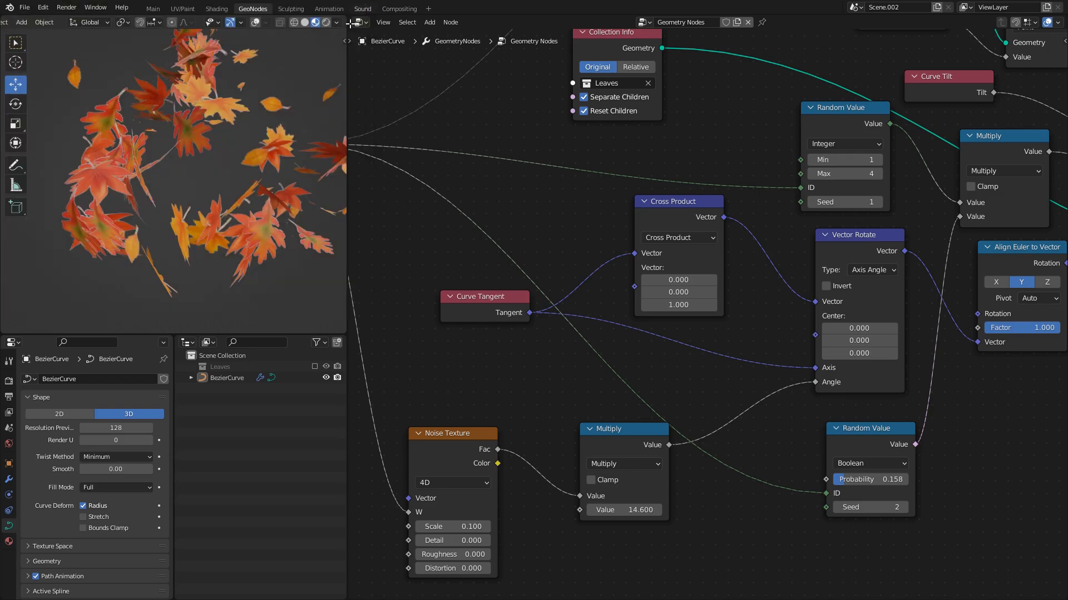
- Enter Edit Mode on the curve, restore the overlays, and show the AnimAll keyframing options in the viewport sidebar
key("Tab")
key("n")
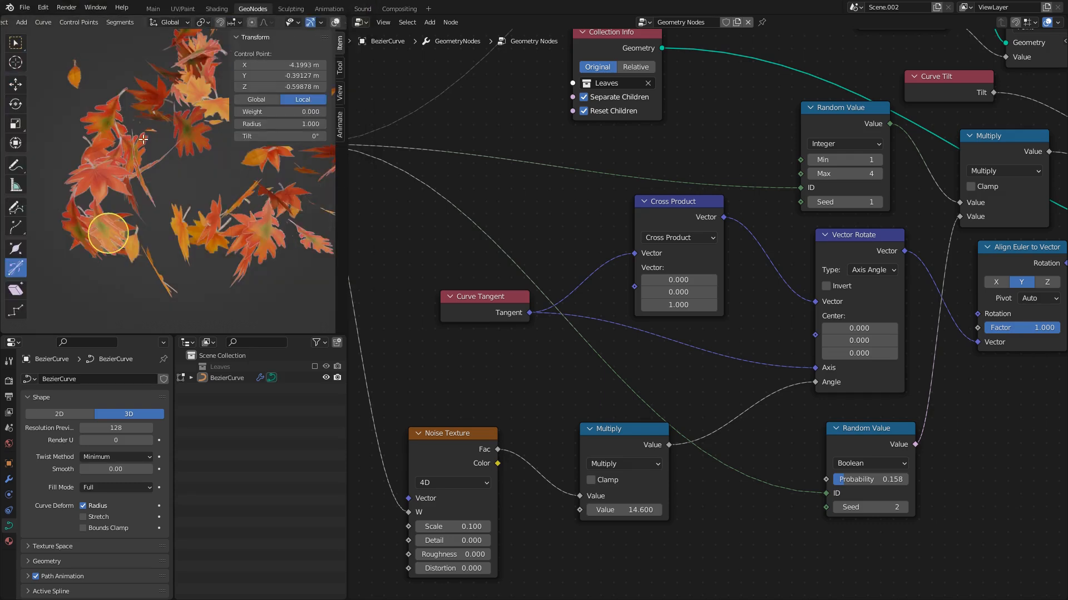
key("shift+alt+z")
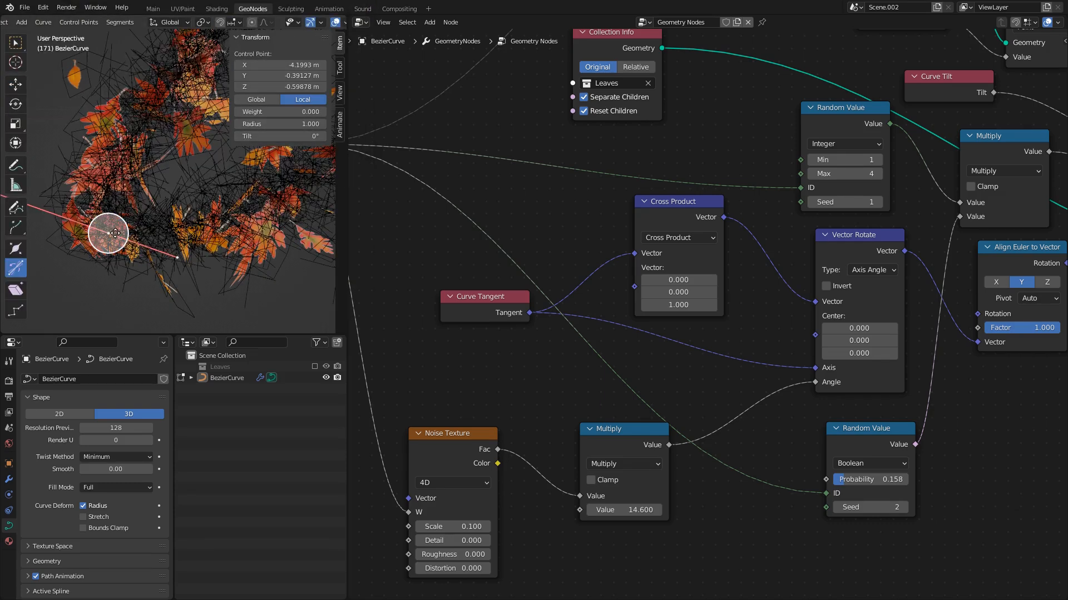
left_click(343, 134)
left_click(234, 37)
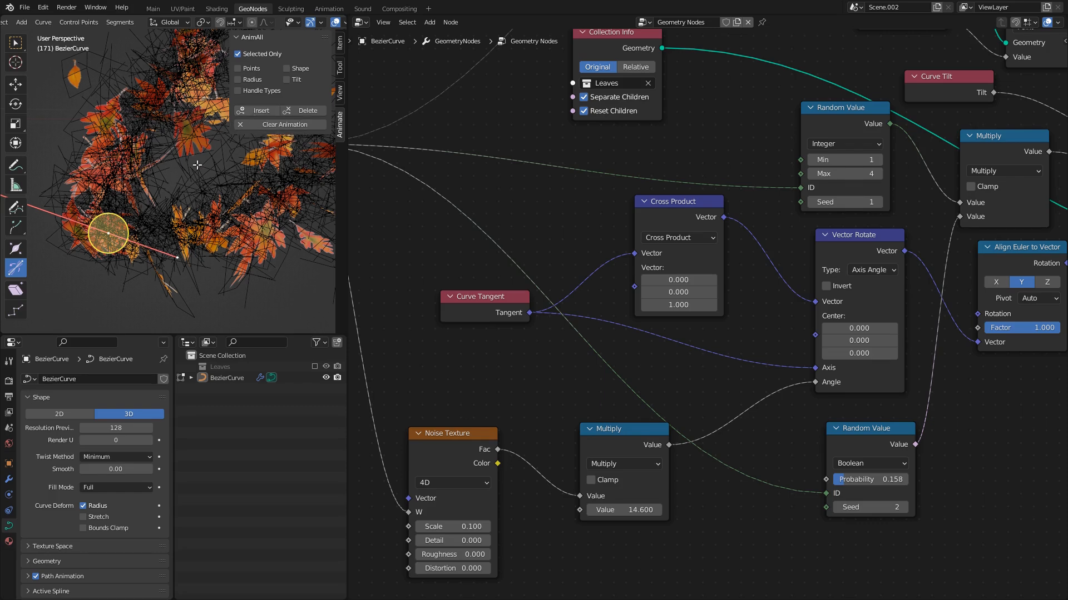
- Switch to the Main workspace and draw a freehand Bezier stroke beside the existing leaf curve in Edit Mode
left_click(161, 11)
scroll(392, 226, "down", 4)
key("Tab")
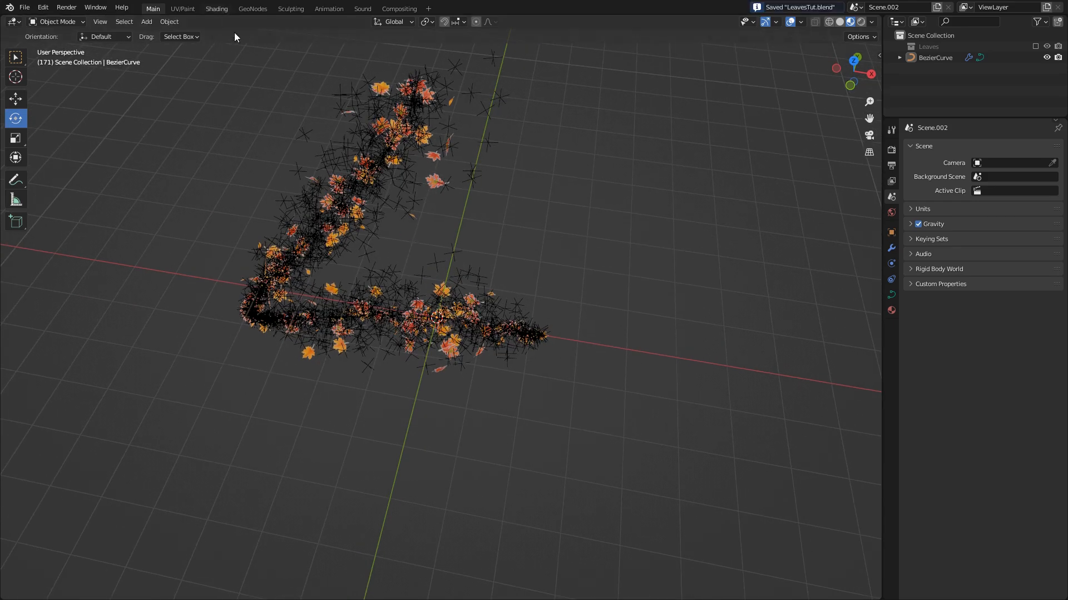
key("Tab")
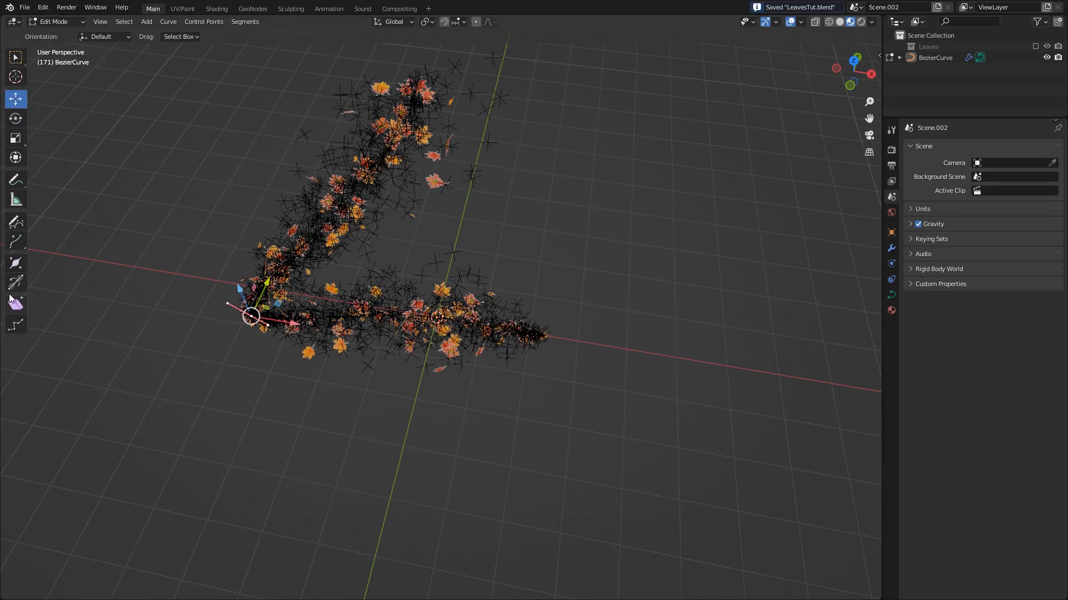
left_click(16, 221)
middle_click_drag(573, 289, 569, 315)
mouse_move(535, 486)
left_mouse_down()
mouse_move(587, 443)
mouse_move(655, 270)
left_mouse_up()
- Hide the overlays, inspect the leaves on the drawn stroke from other angles, and draw another freehand stroke across the scene
mouse_move(676, 338)
middle_mouse_down()
mouse_move(656, 310)
mouse_move(572, 296)
mouse_move(556, 337)
middle_mouse_up()
key("alt+shift+z")
scroll(555, 341, "up", 3)
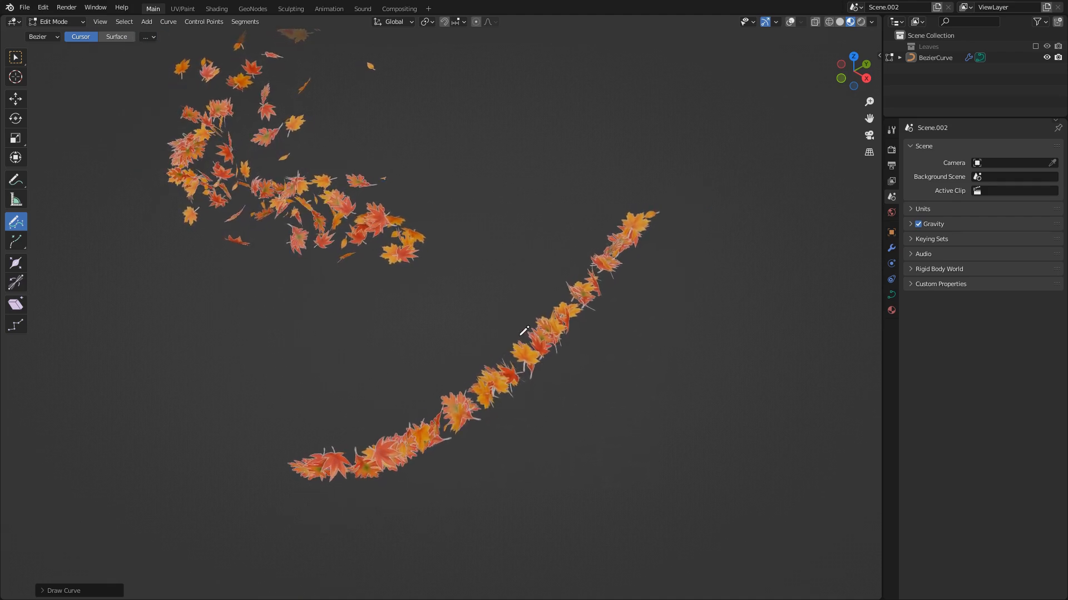
scroll(577, 329, "down", 1)
middle_click_drag(576, 329, 563, 315)
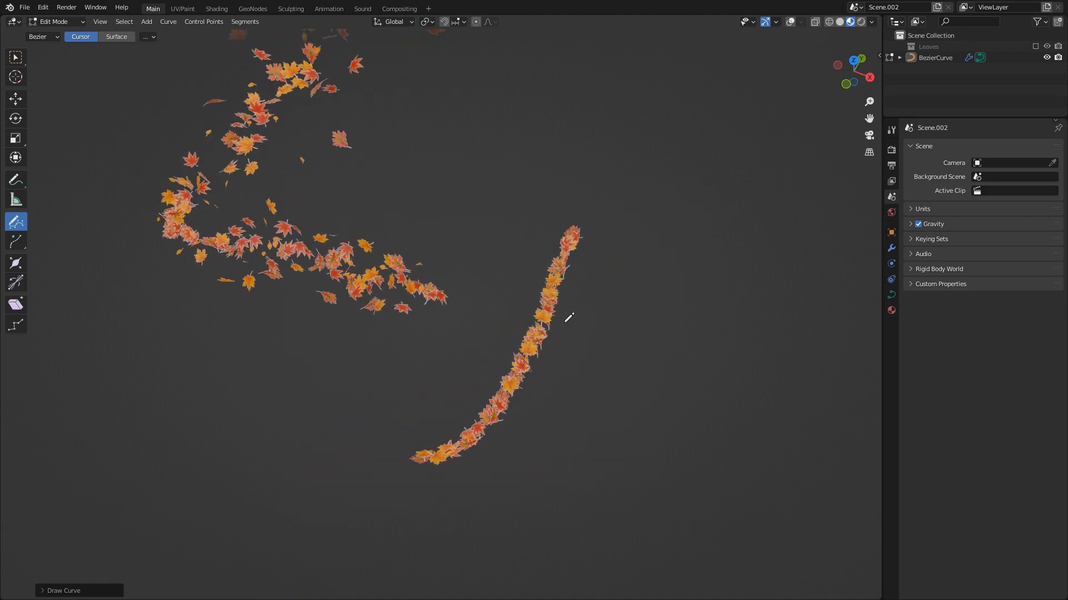
left_click_drag(679, 269, 289, 347)
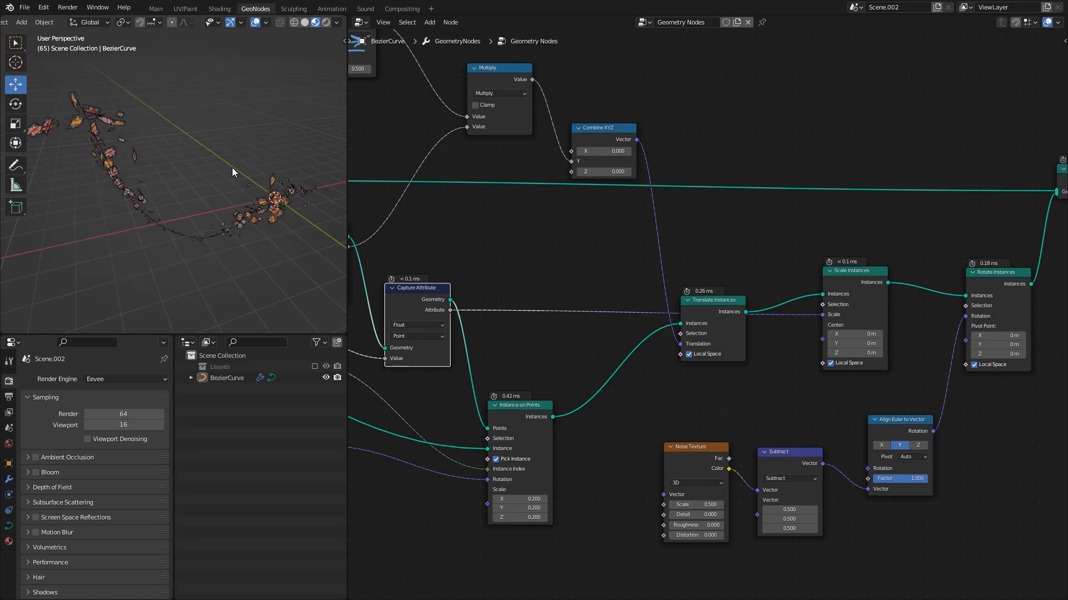
- Set the Probability of the Boolean Random Value node to 1.000
scroll(532, 282, "down", 6)
middle_click_drag(469, 272, 836, 240)
middle_click_drag(534, 233, 746, 222)
middle_click_drag(539, 224, 721, 213)
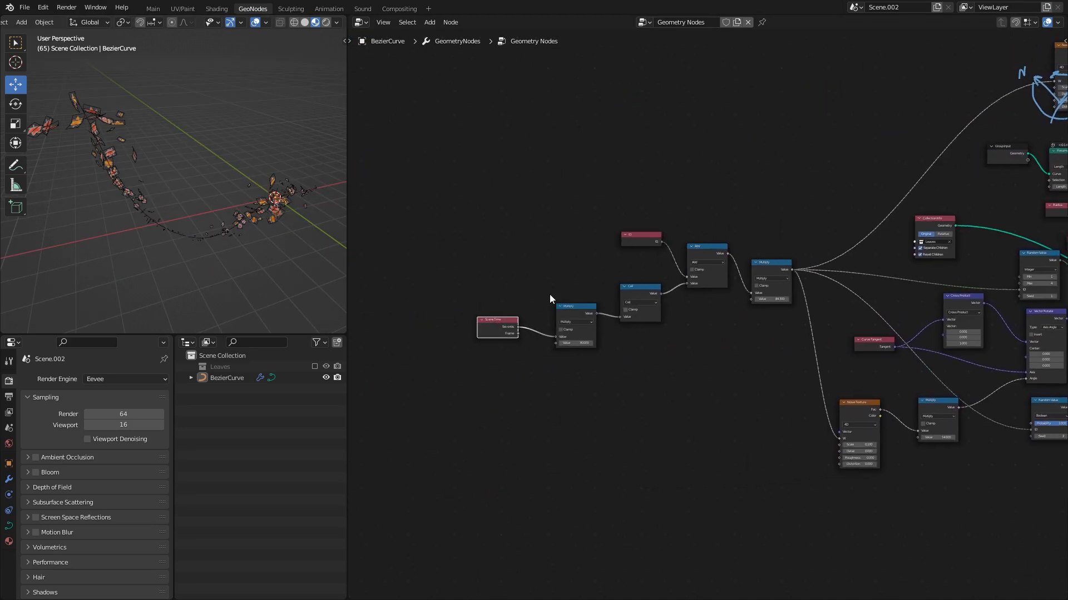
middle_click_drag(916, 344, 617, 258)
scroll(767, 365, "up", 8)
mouse_move(749, 307)
left_mouse_down()
mouse_move(707, 307)
mouse_move(751, 307)
left_mouse_up()
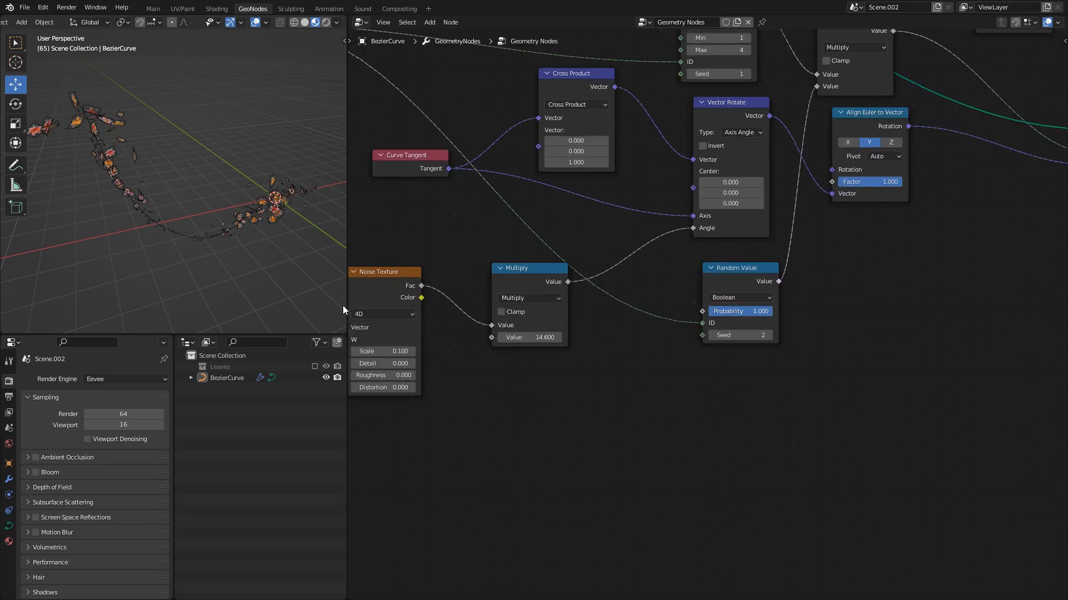
- Show the curve's Geometry Nodes modifier settings and search the nodes to add for "grou"
left_click(8, 477)
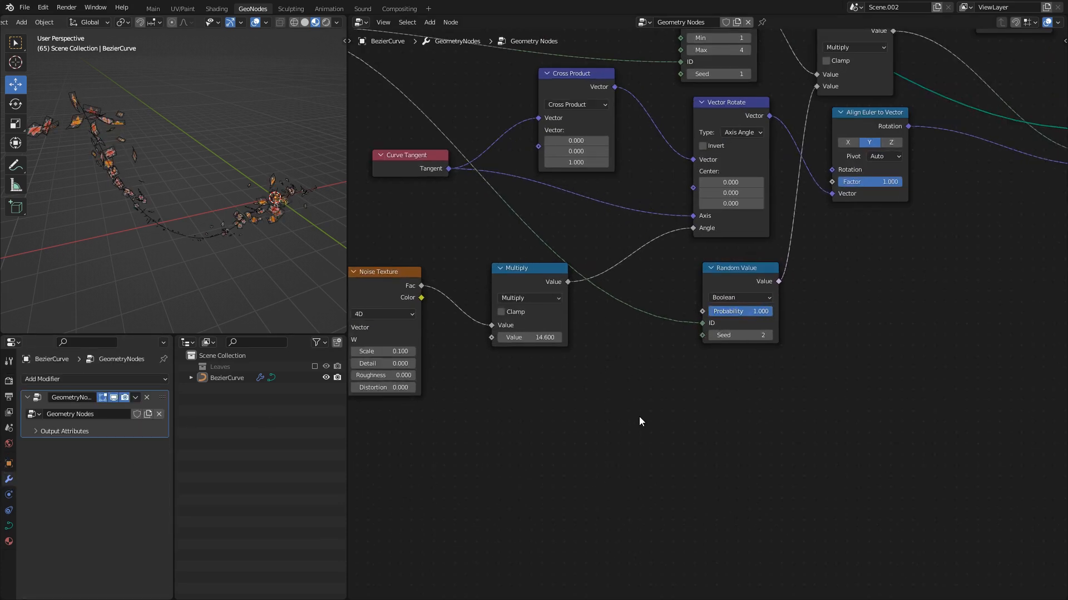
key("shift+a")
type("grou")
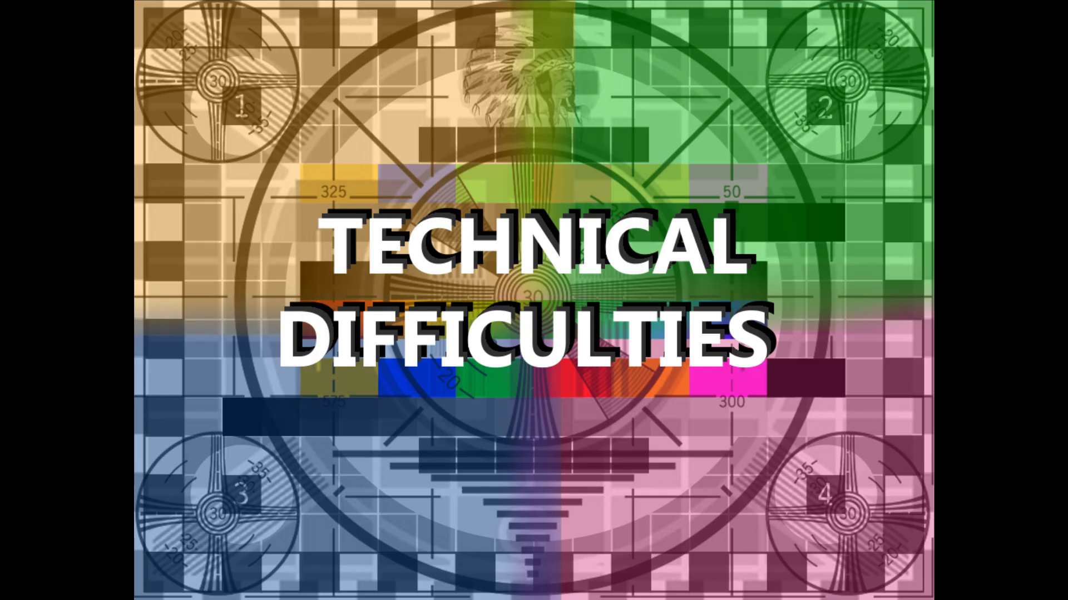